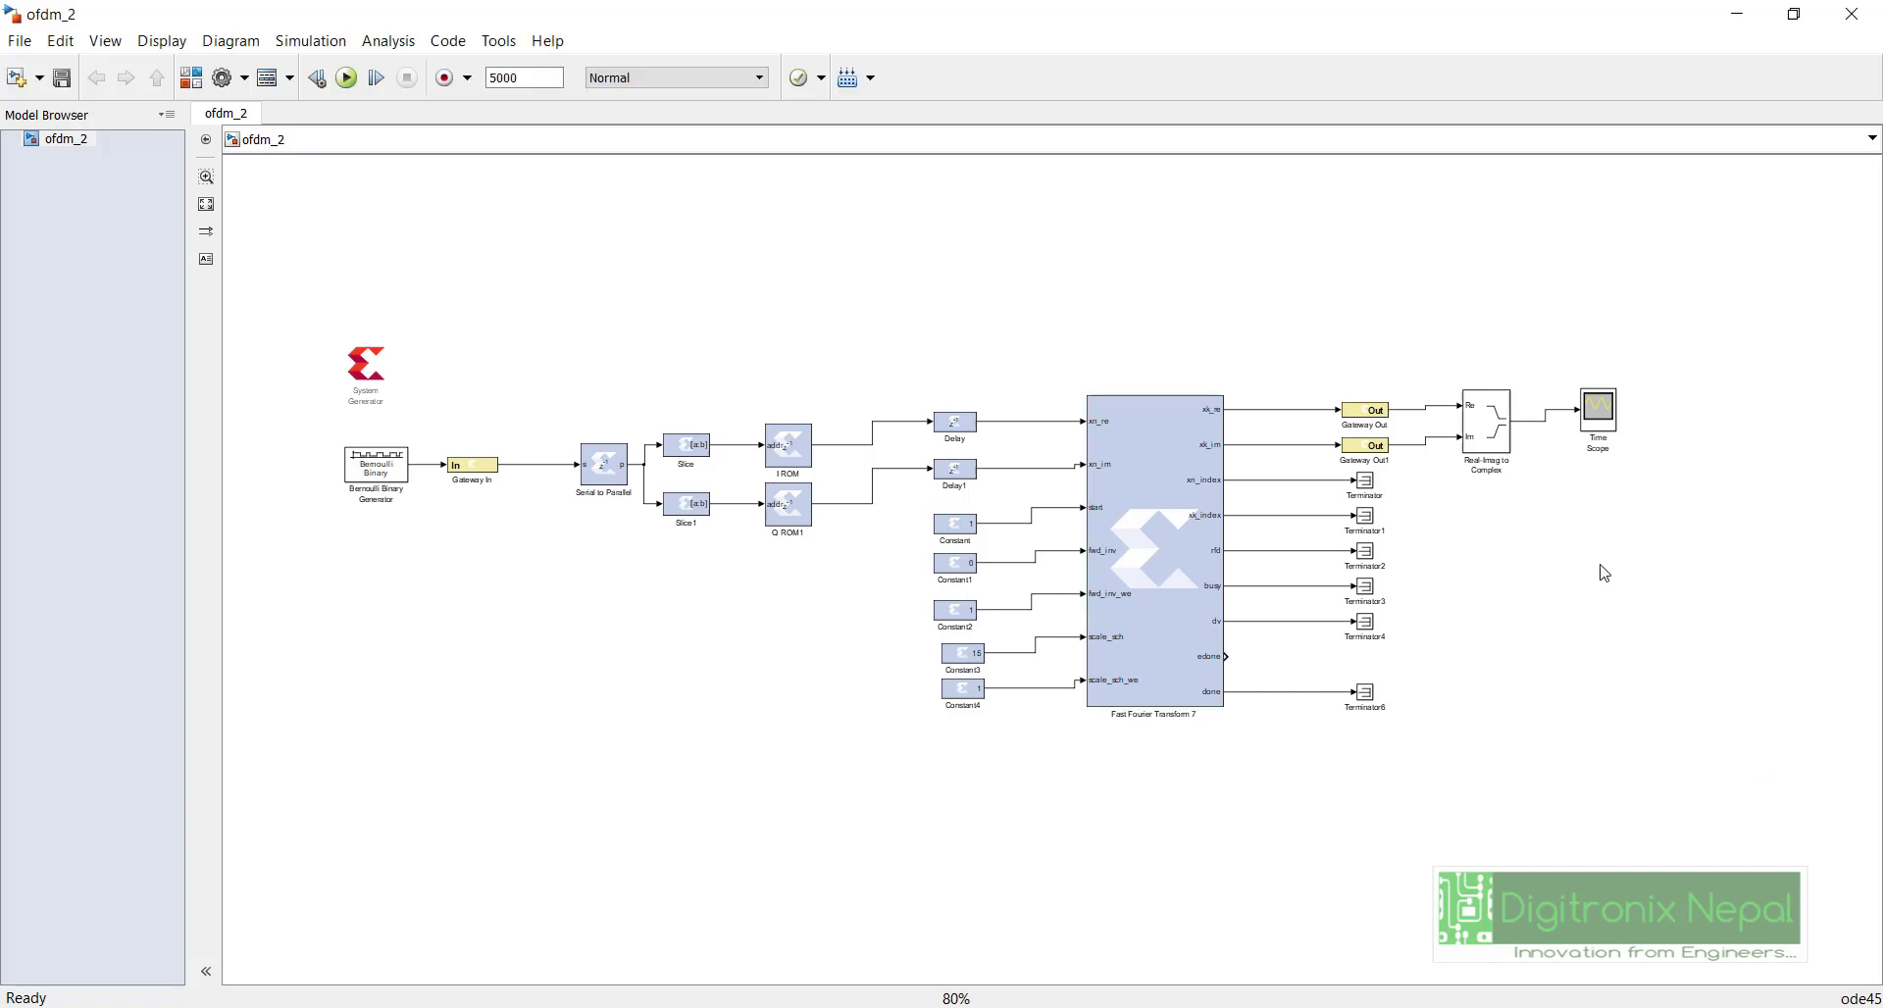
# Step: Delete the Time Scope and place an AWGN Channel block, found via 'awgn', lower right on the canvas
pyautogui.click(1595, 410)
pyautogui.press('Delete')
pyautogui.hotkey('ctrl', 'shift', 'l')
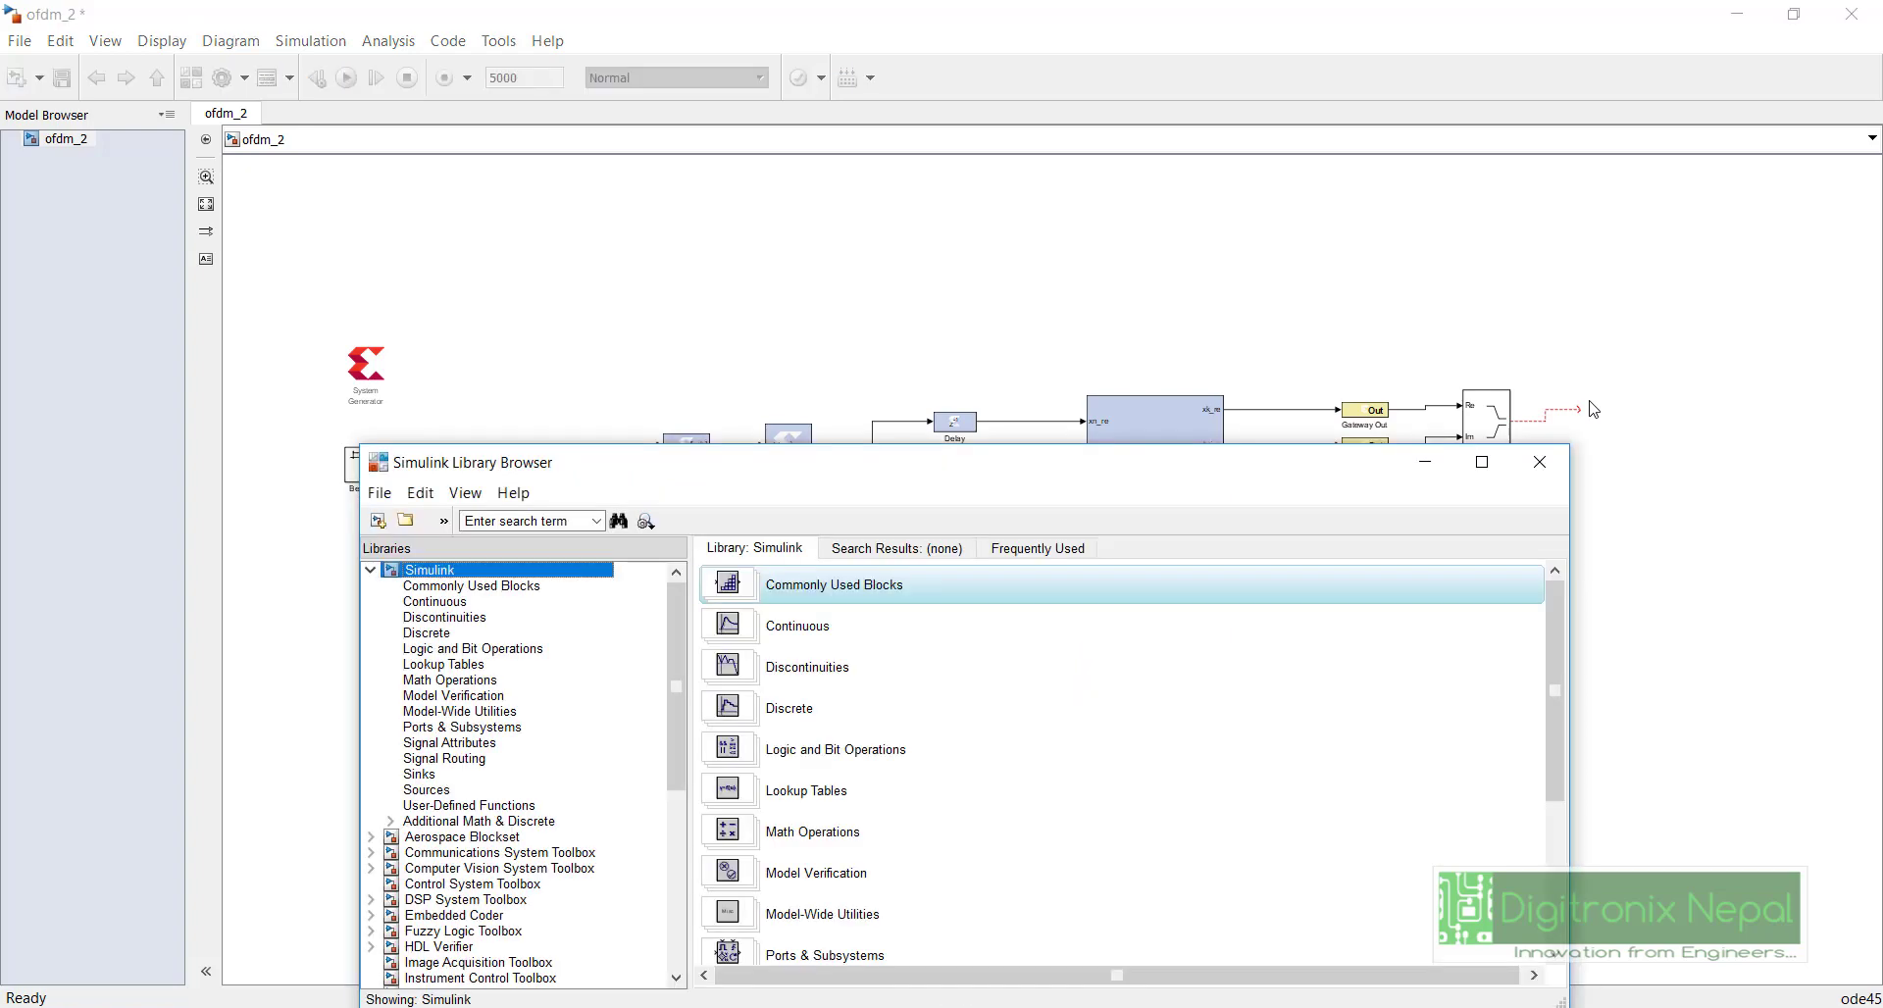
pyautogui.click(582, 523)
pyautogui.write('aw')
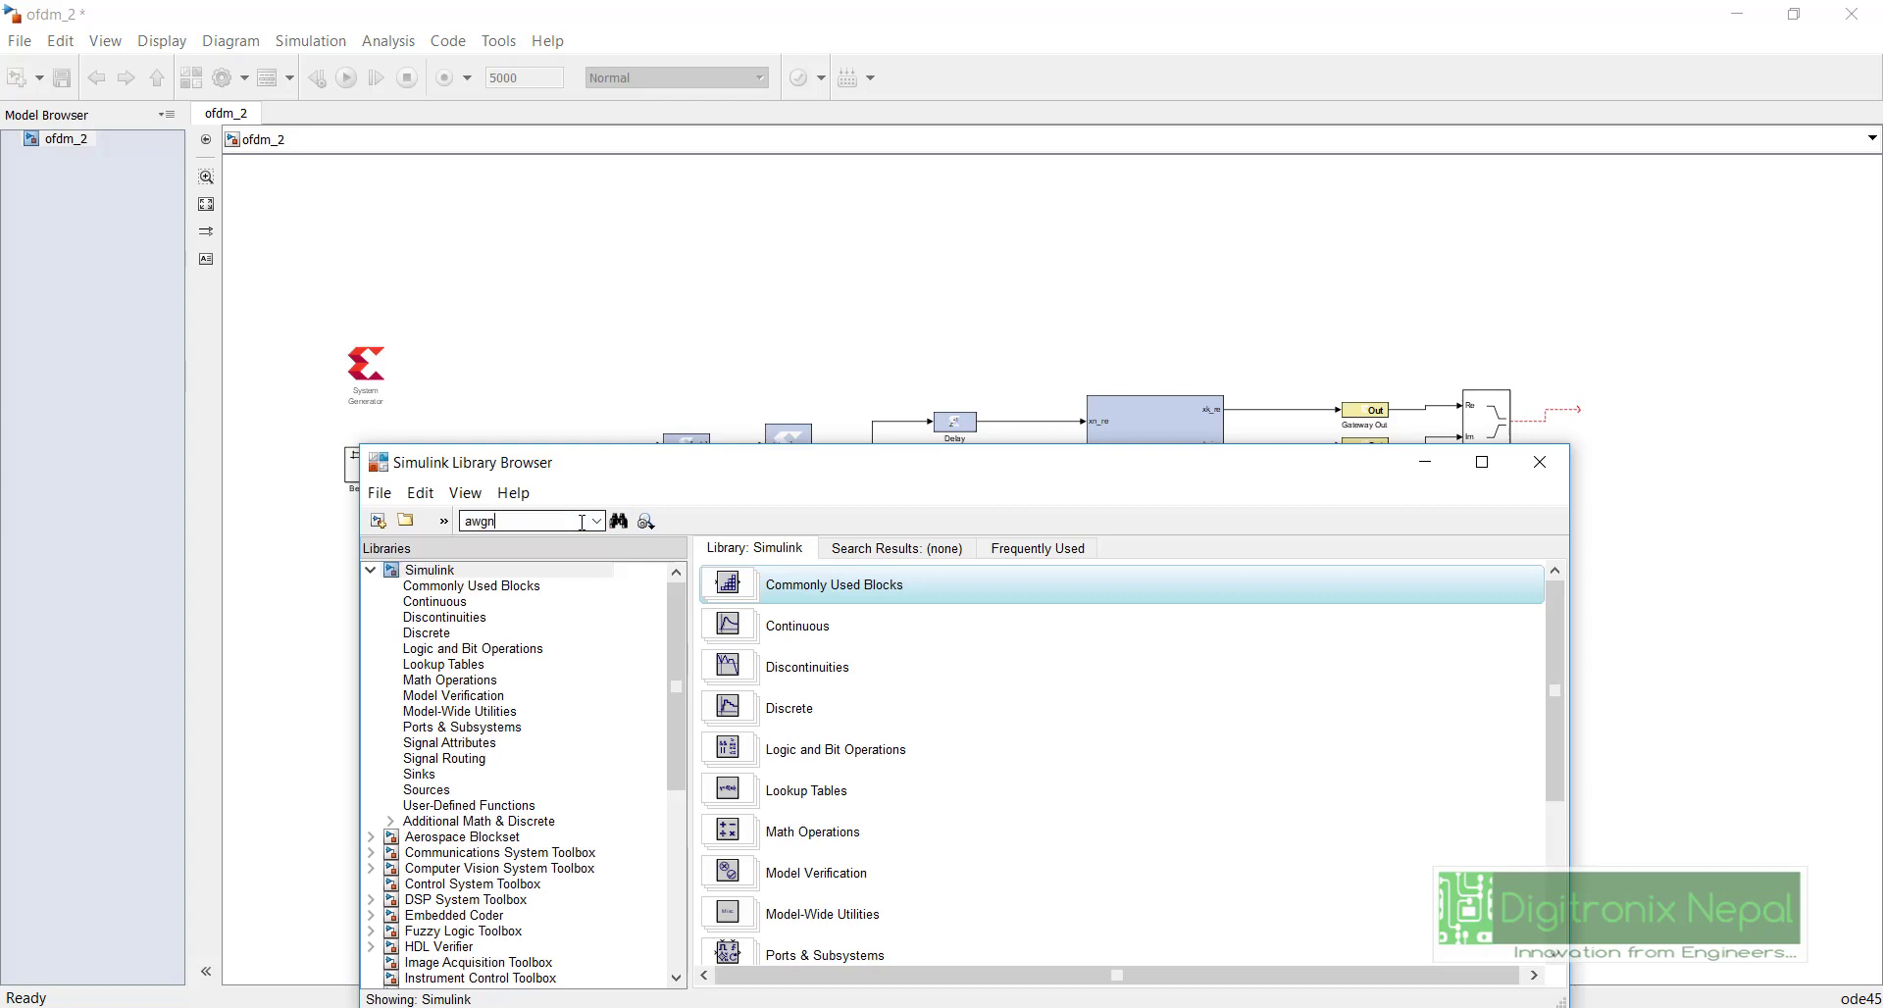
pyautogui.write('gn')
pyautogui.press('Return')
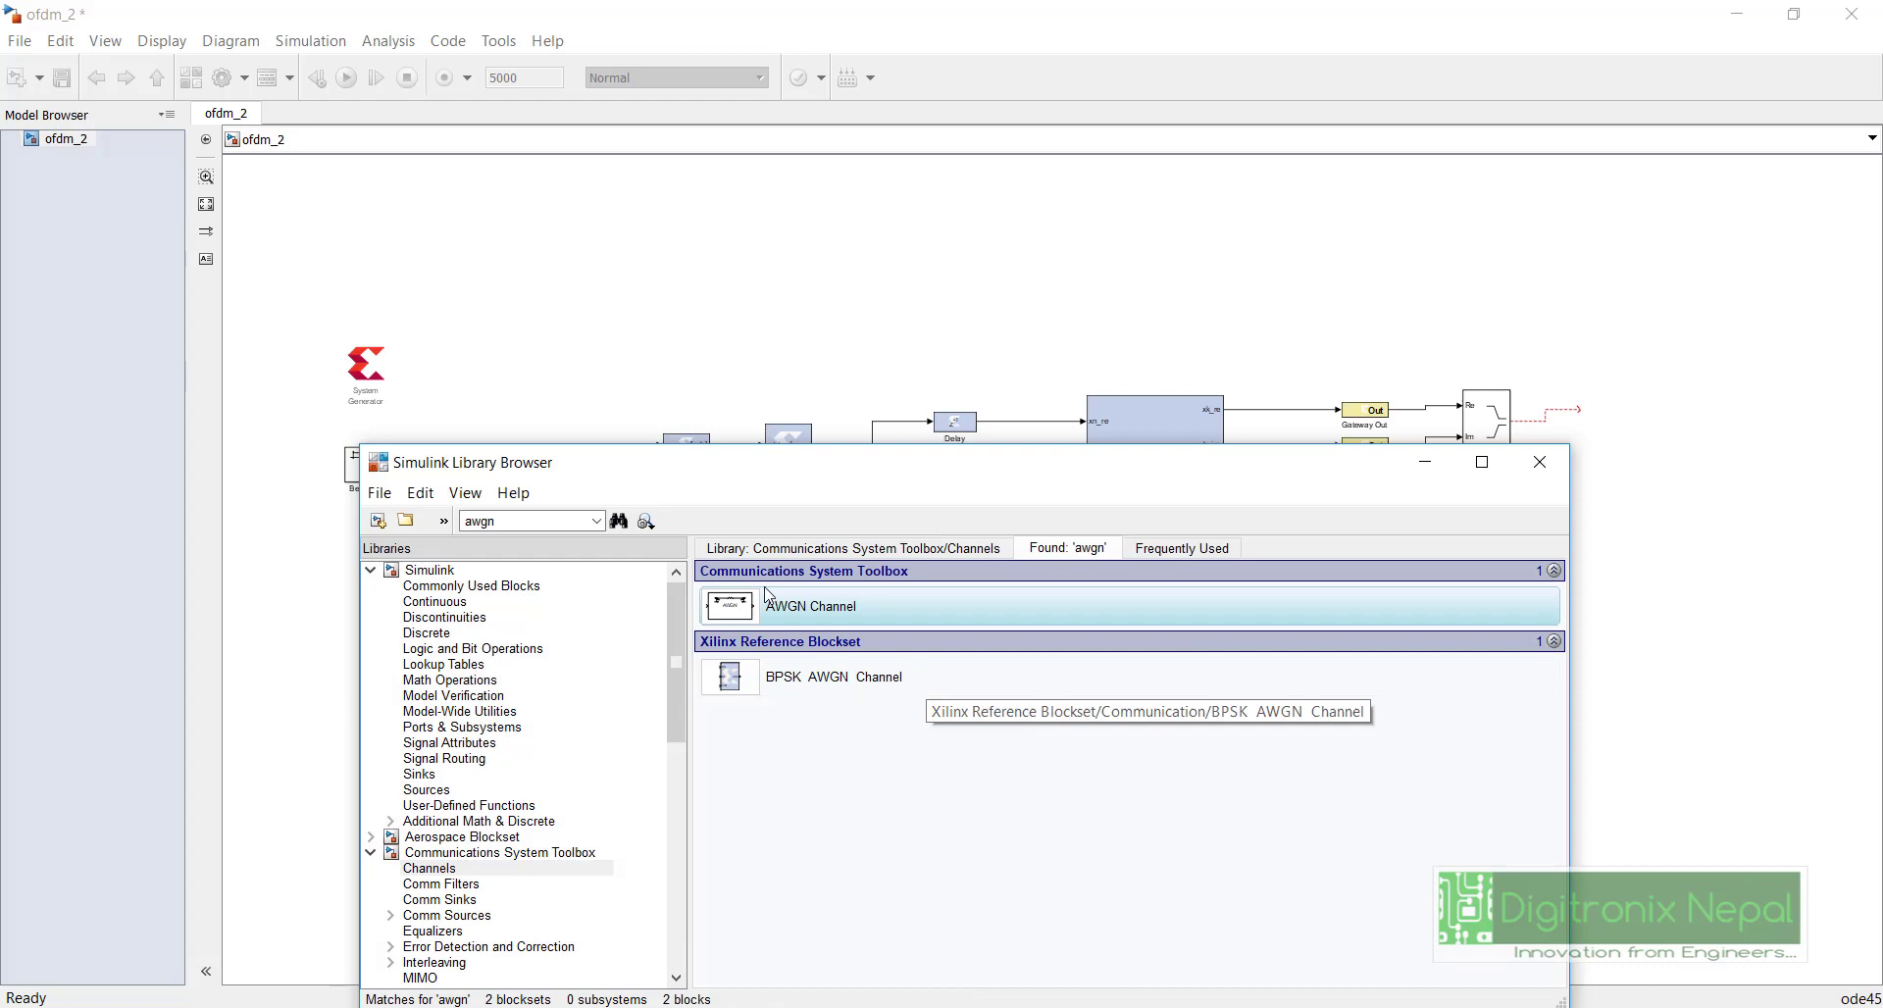
pyautogui.moveTo(767, 600); pyautogui.dragTo(1697, 403)
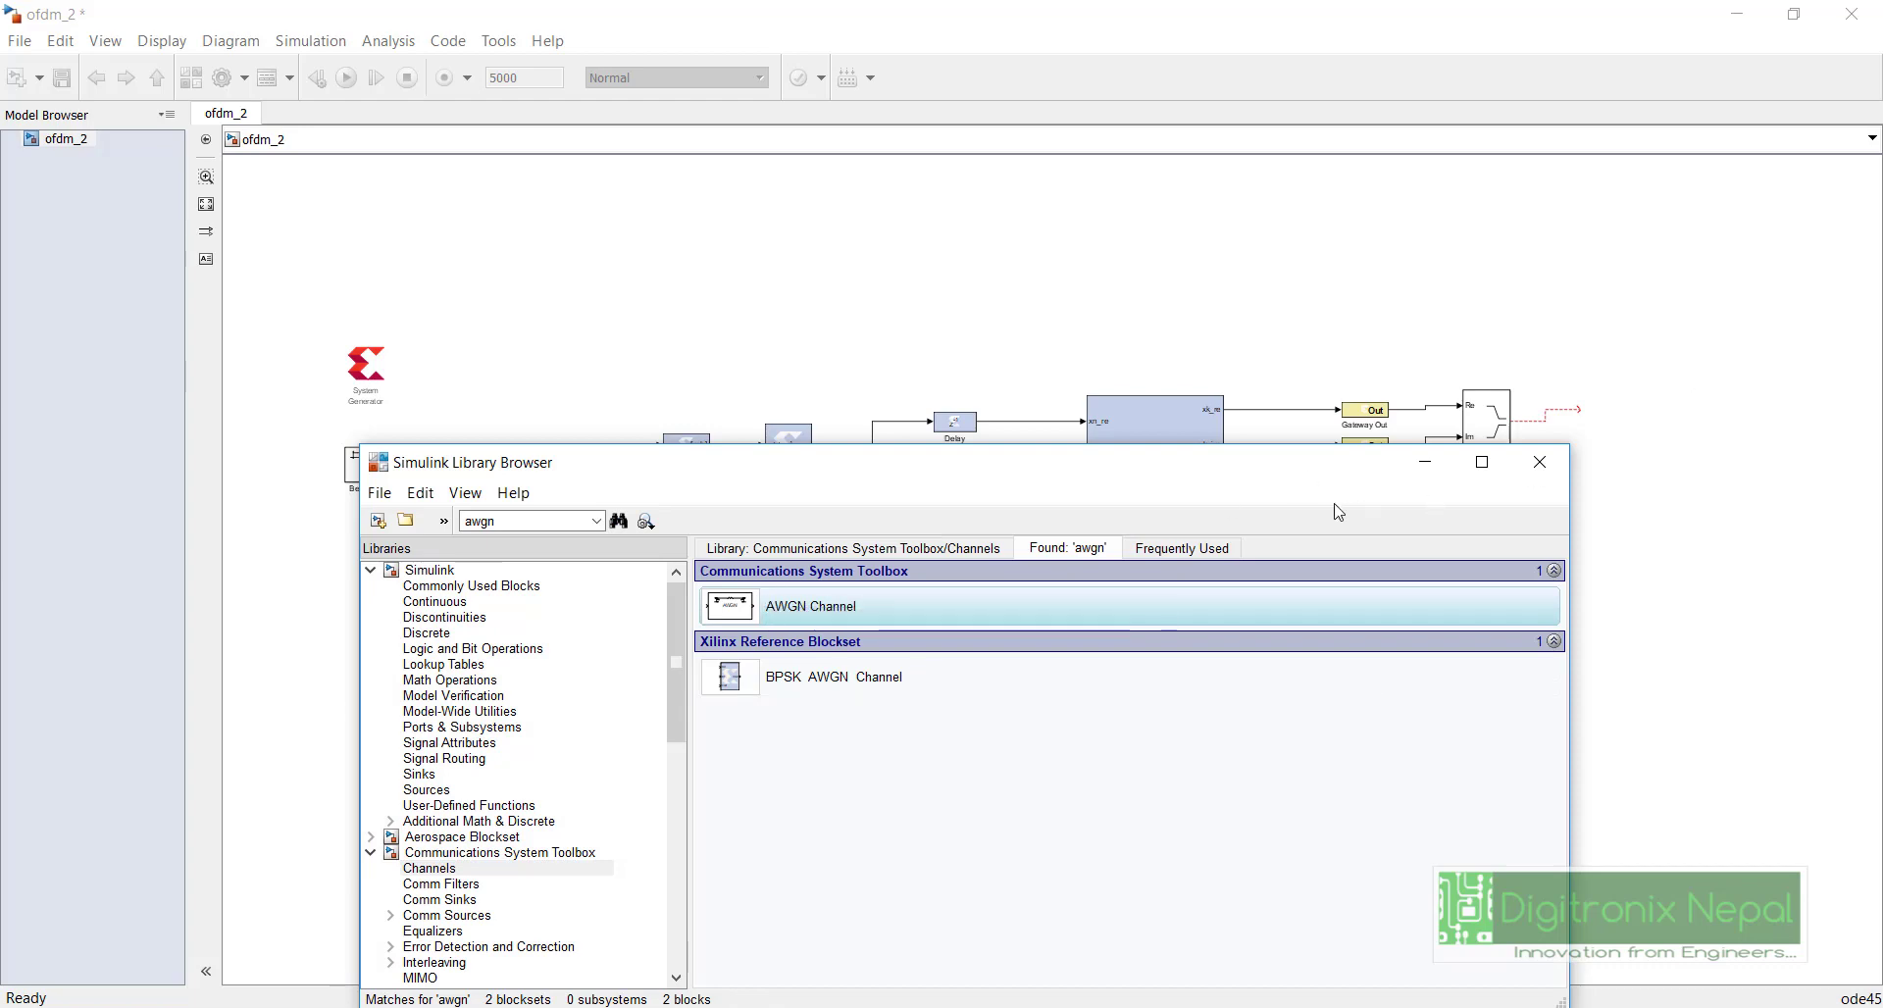
pyautogui.moveTo(1690, 396); pyautogui.dragTo(1599, 552)
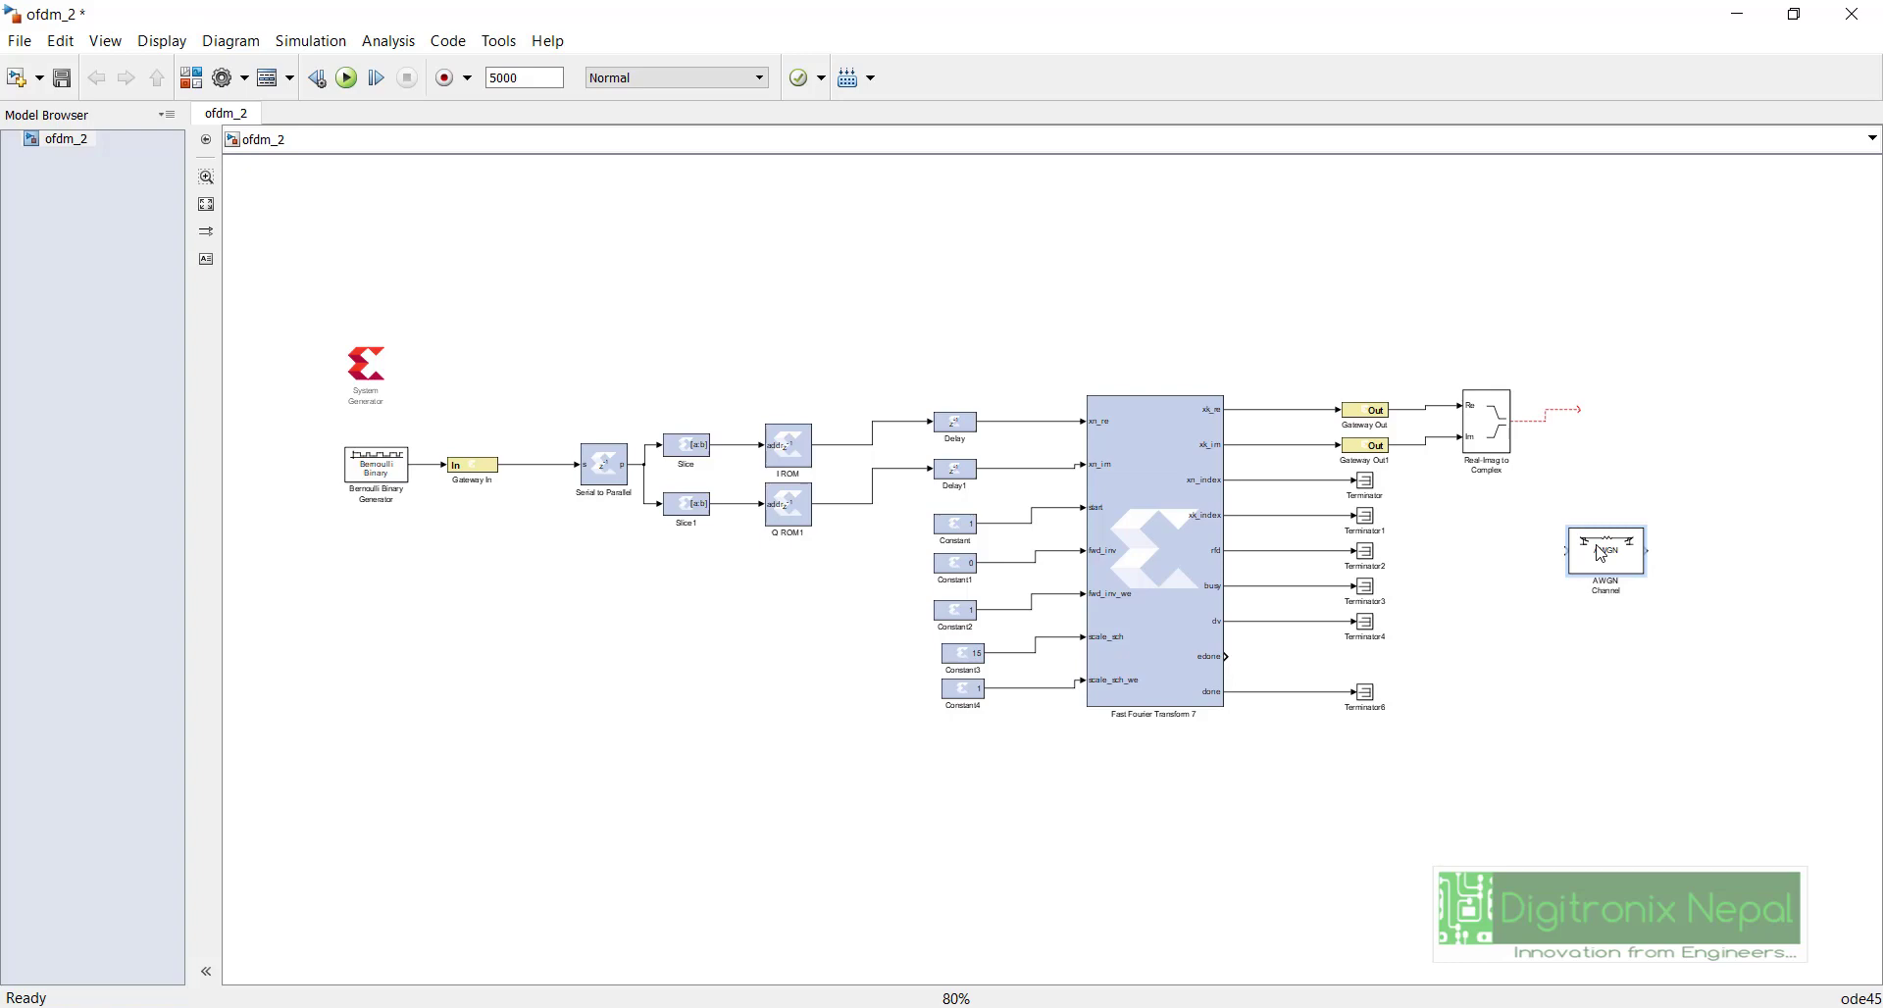
# Step: Rotate the AWGN Channel clockwise and wire the Real-Imag to Complex output into it
pyautogui.rightClick(1602, 555)
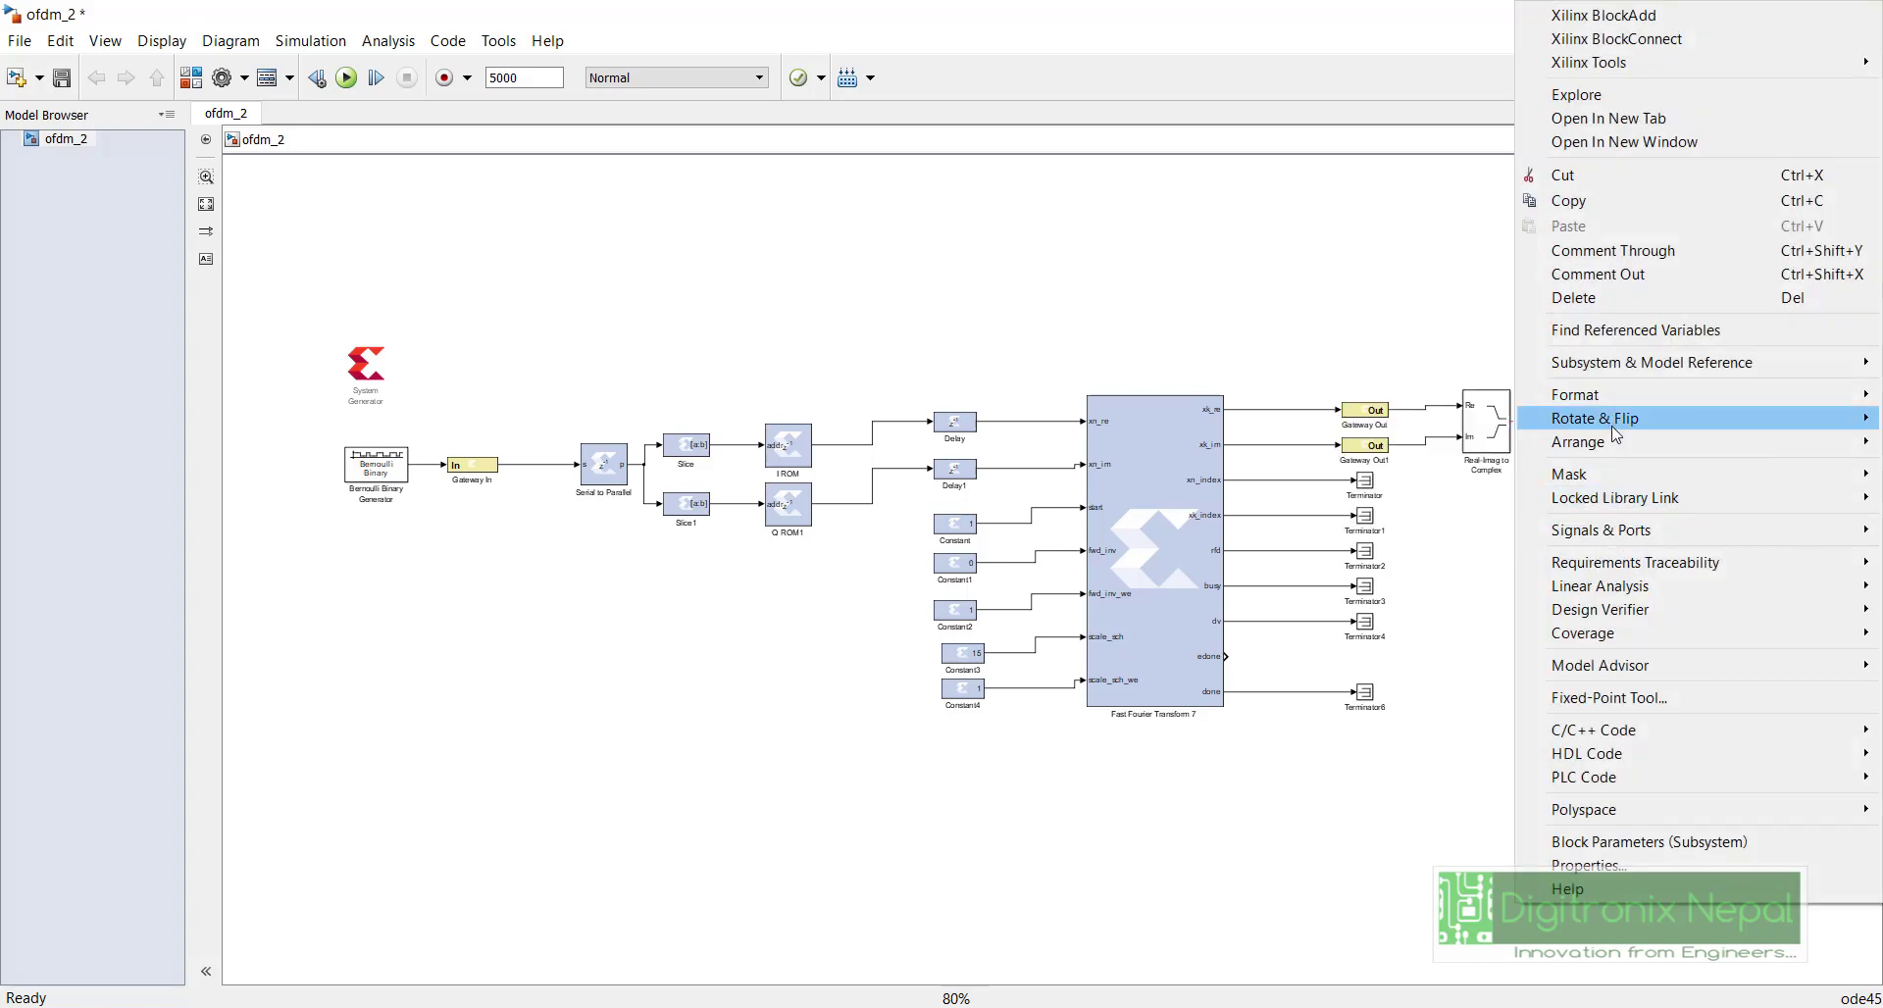
pyautogui.moveTo(1617, 422)
pyautogui.click(1421, 424)
pyautogui.moveTo(1512, 422); pyautogui.dragTo(1607, 520)
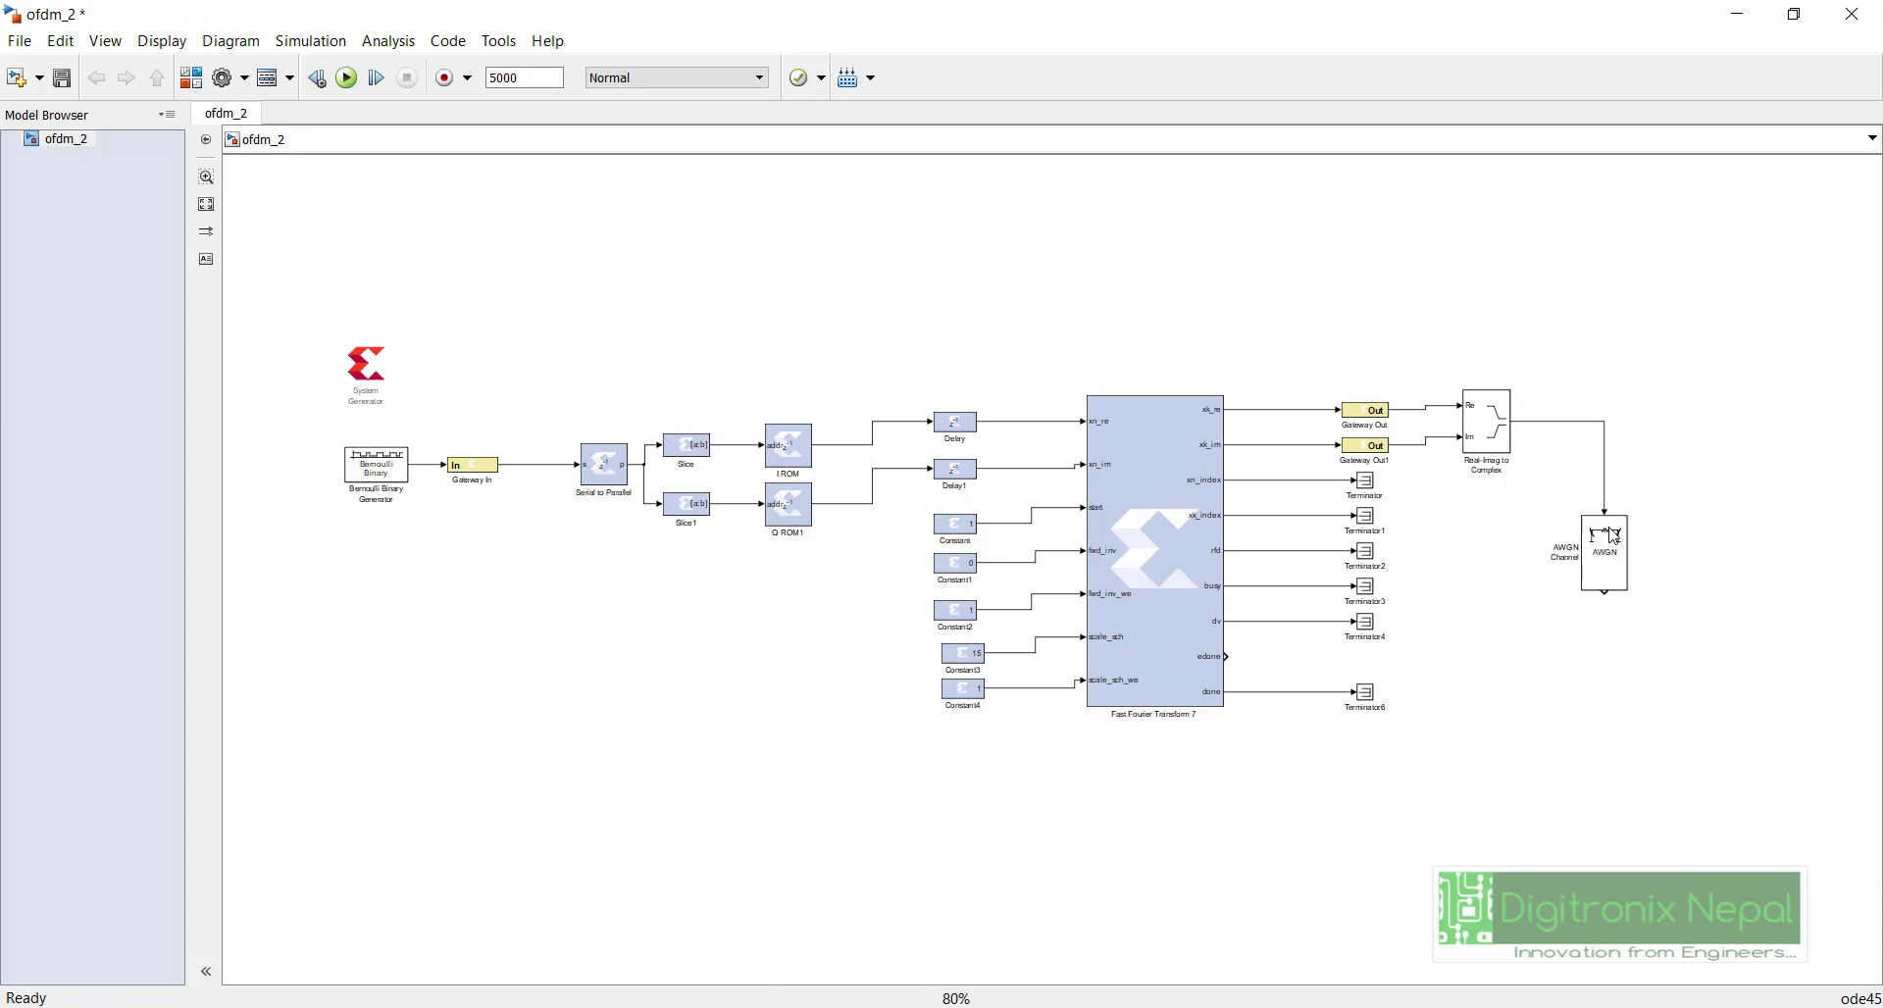
# Step: Set the AWGN Channel noise mode to SNR with an SNR of 40 dB
pyautogui.click(1608, 561)
pyautogui.doubleClick(1608, 561)
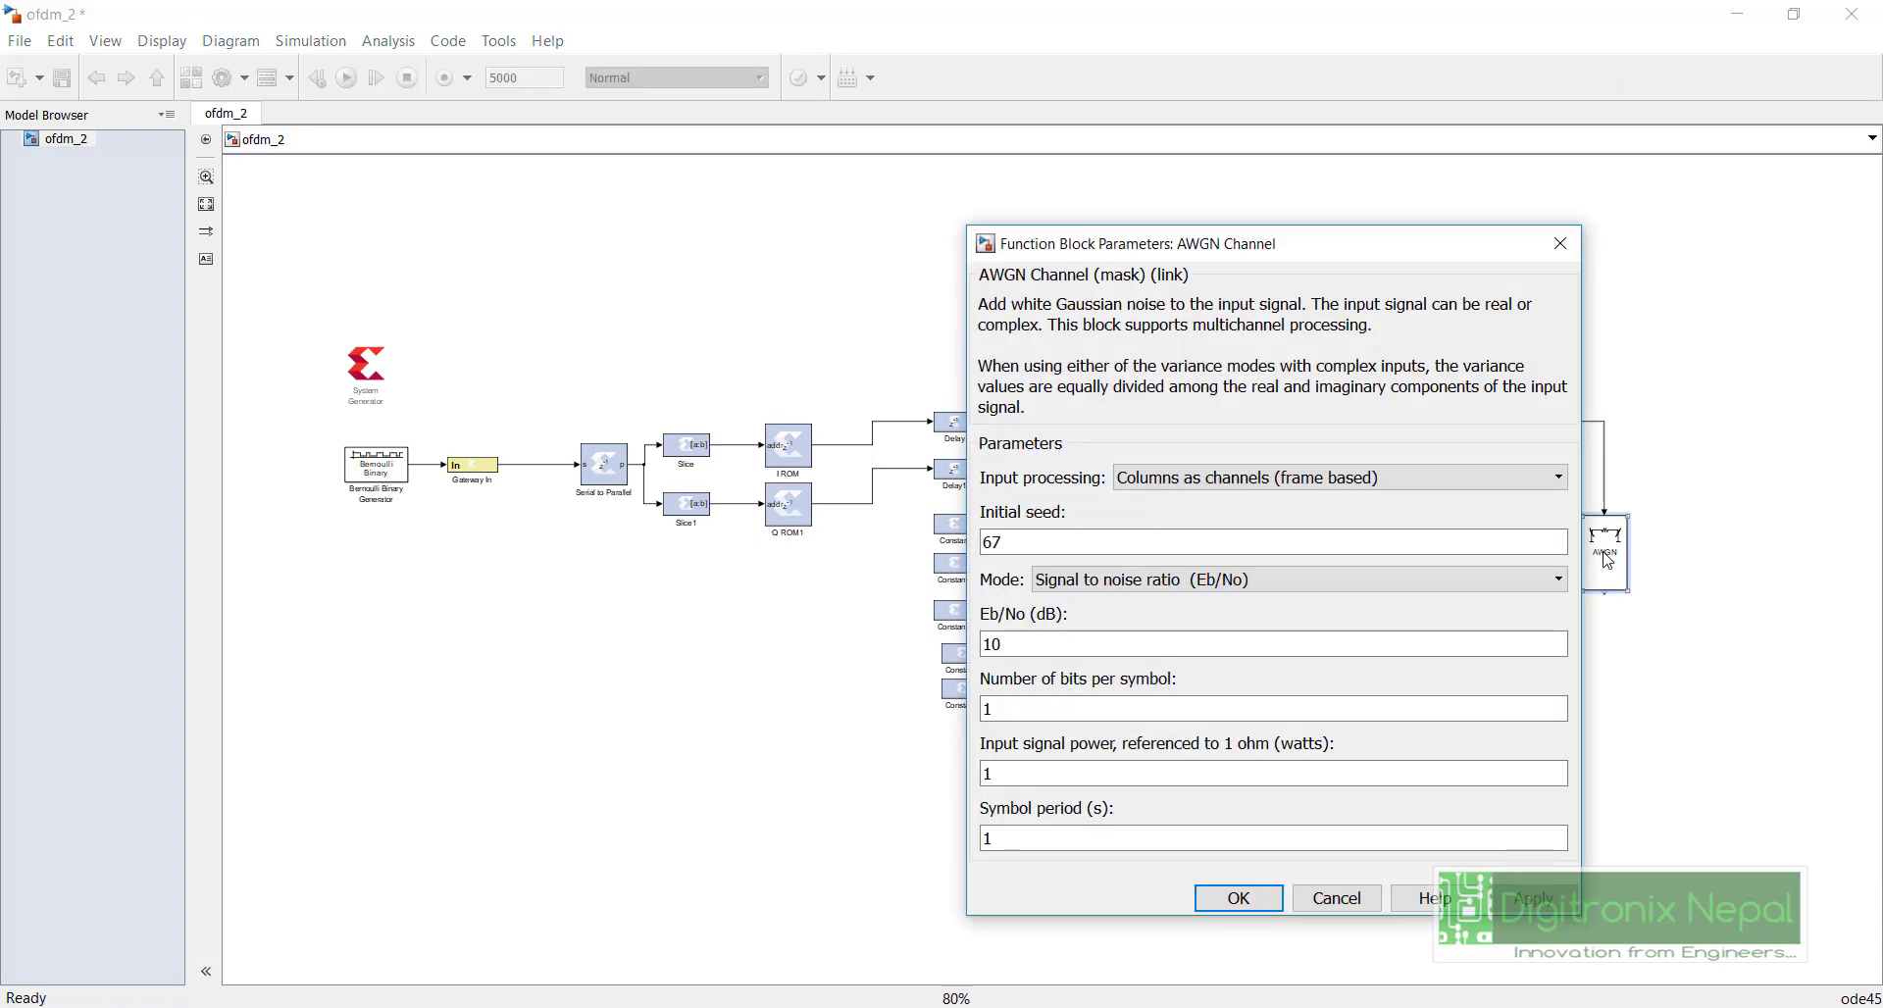
pyautogui.click(1433, 581)
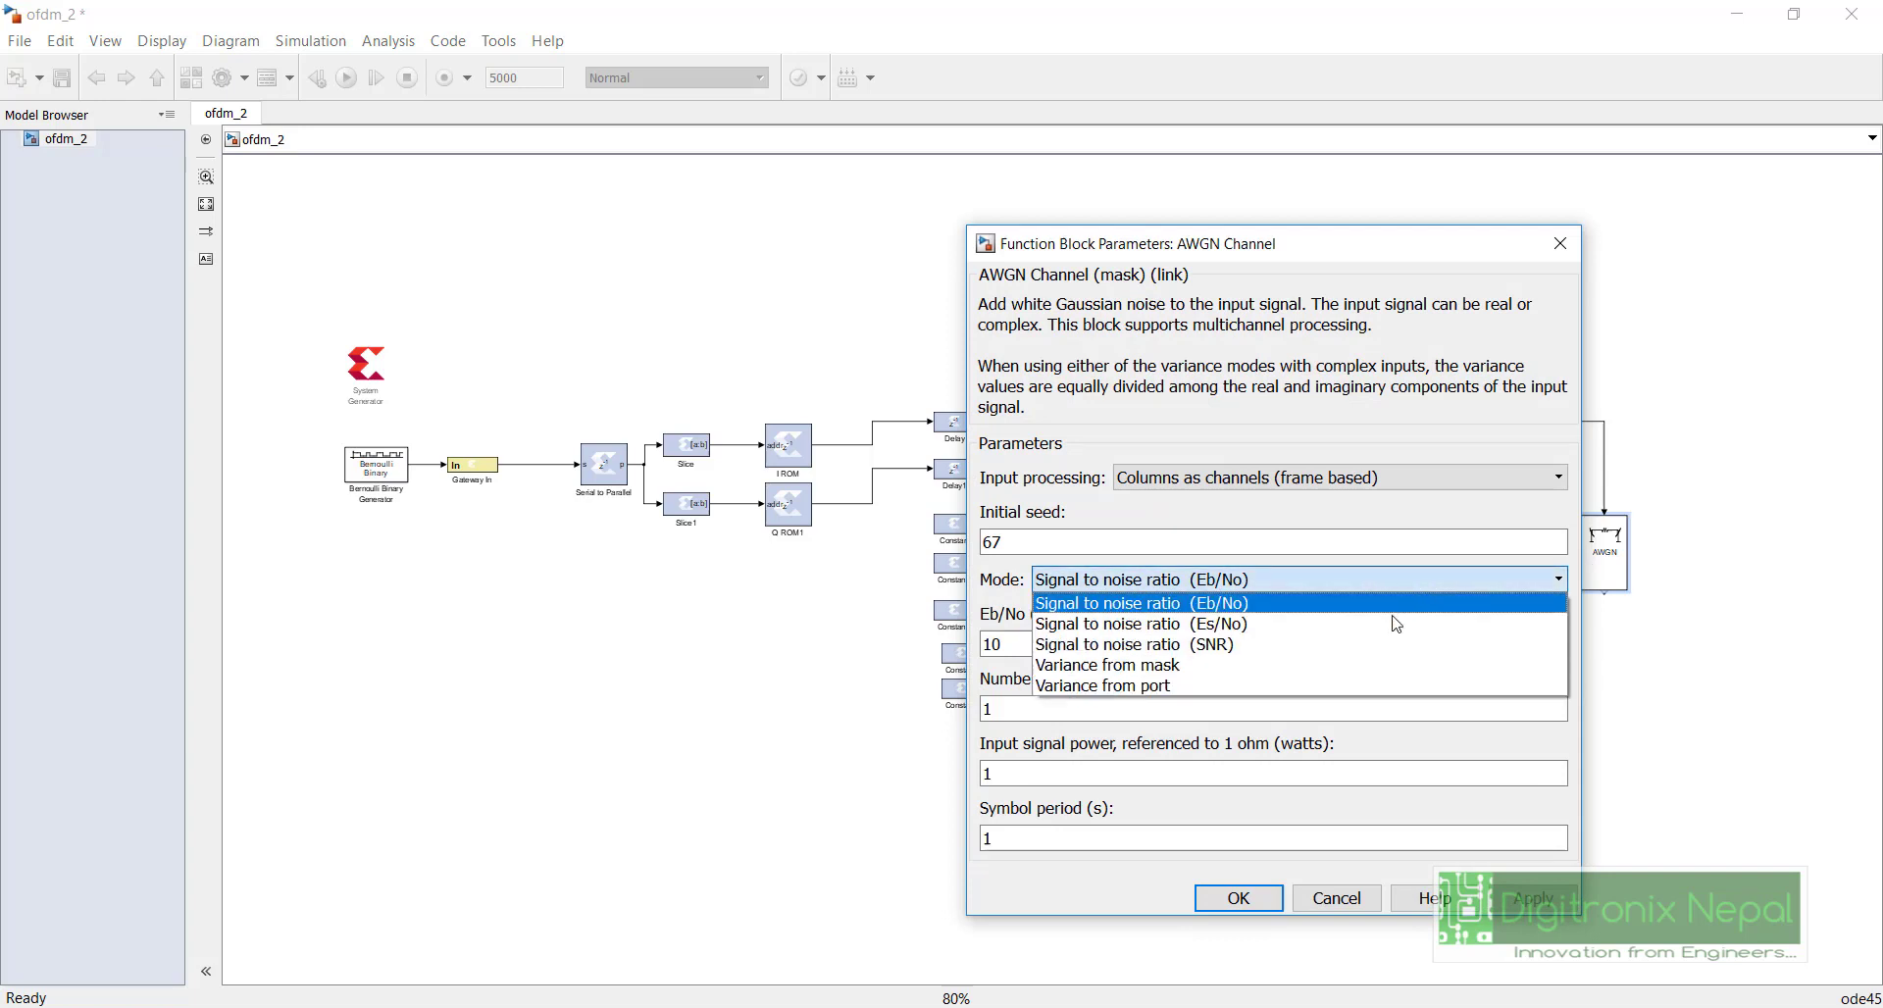
pyautogui.click(1380, 651)
pyautogui.click(985, 644)
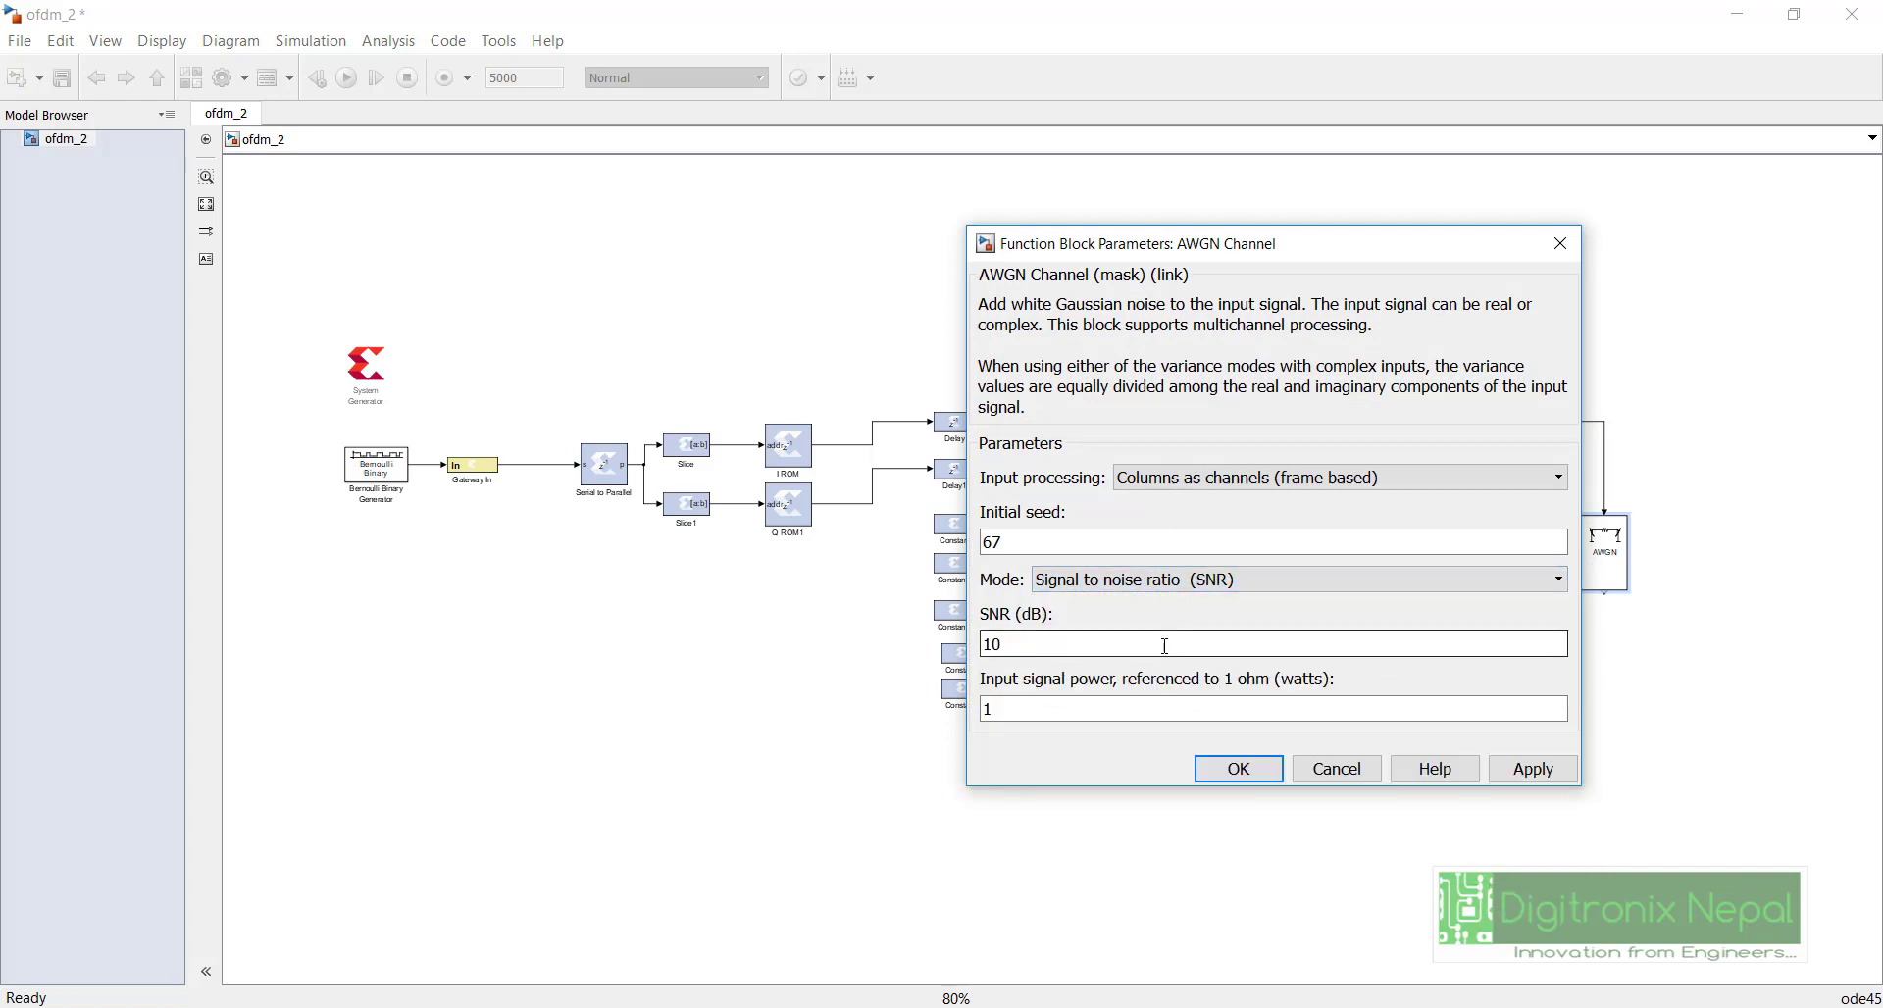
pyautogui.hotkey('ctrl', 'a')
pyautogui.write('40')
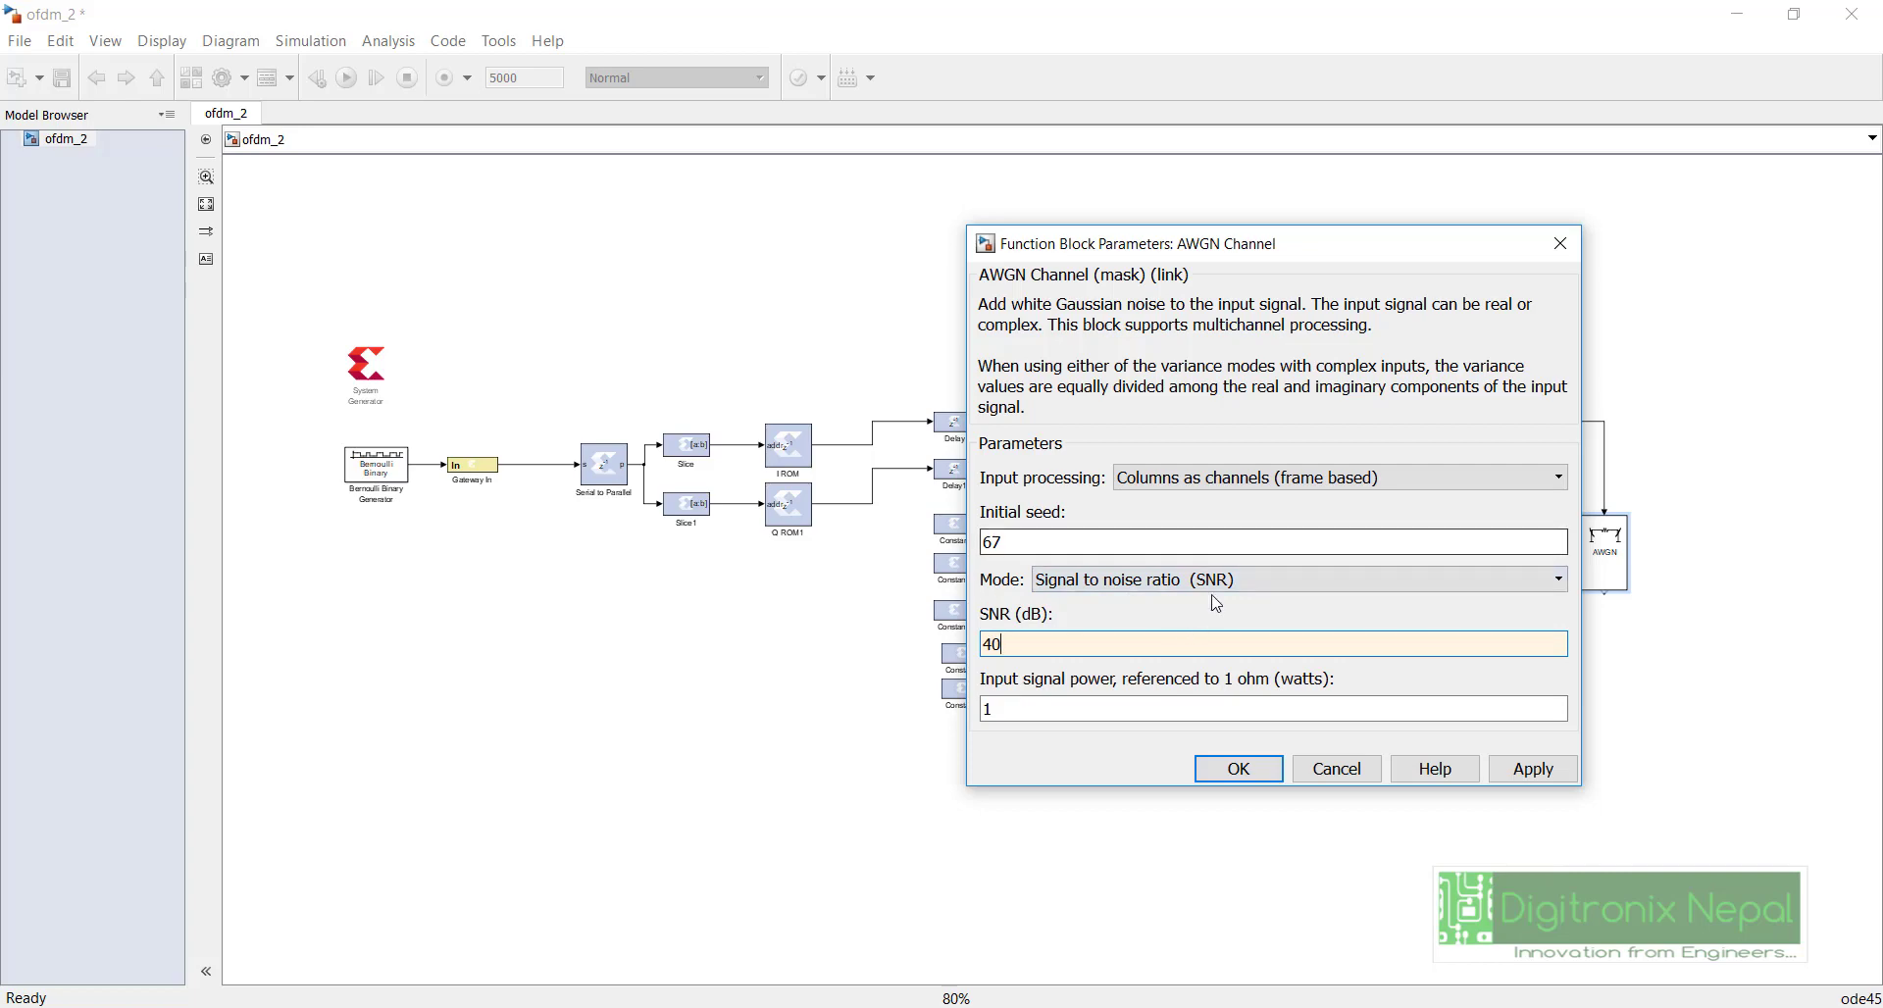
pyautogui.click(1233, 768)
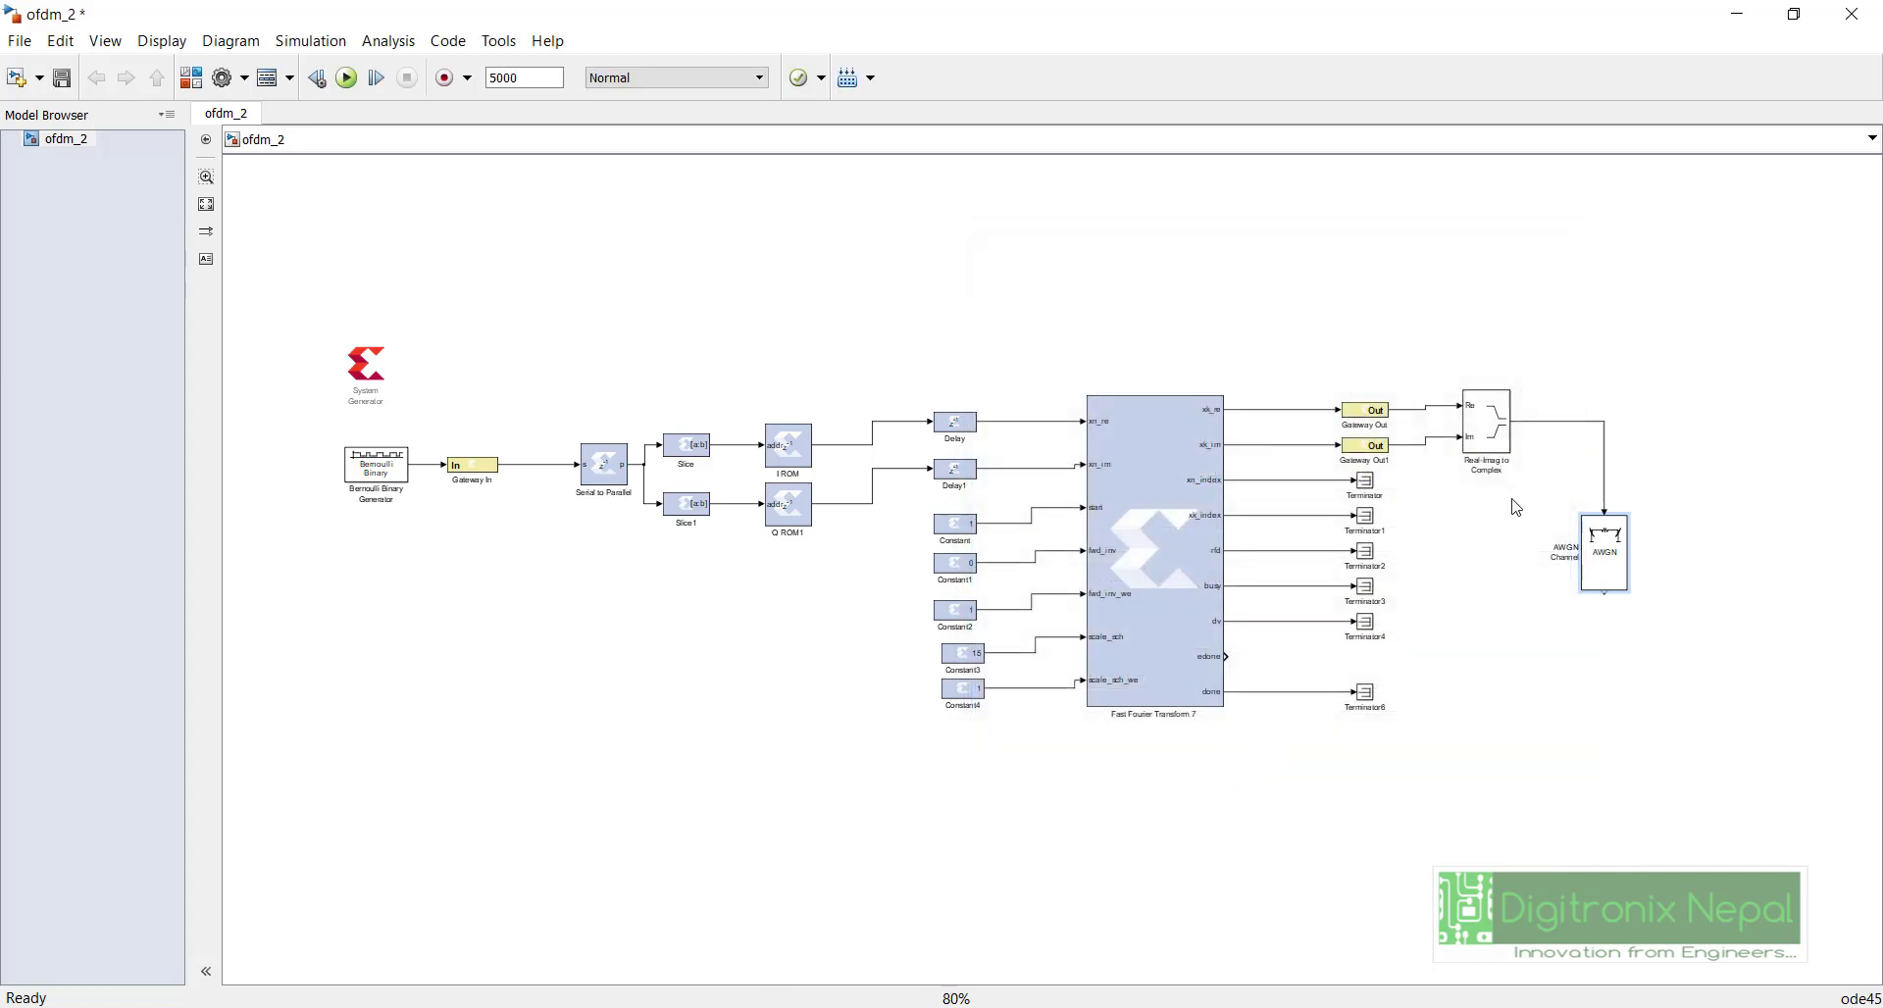
# Step: Add a Complex to Real-Imag block below the AWGN Channel and enlarge it
pyautogui.hotkey('ctrl', 'shift', 'l')
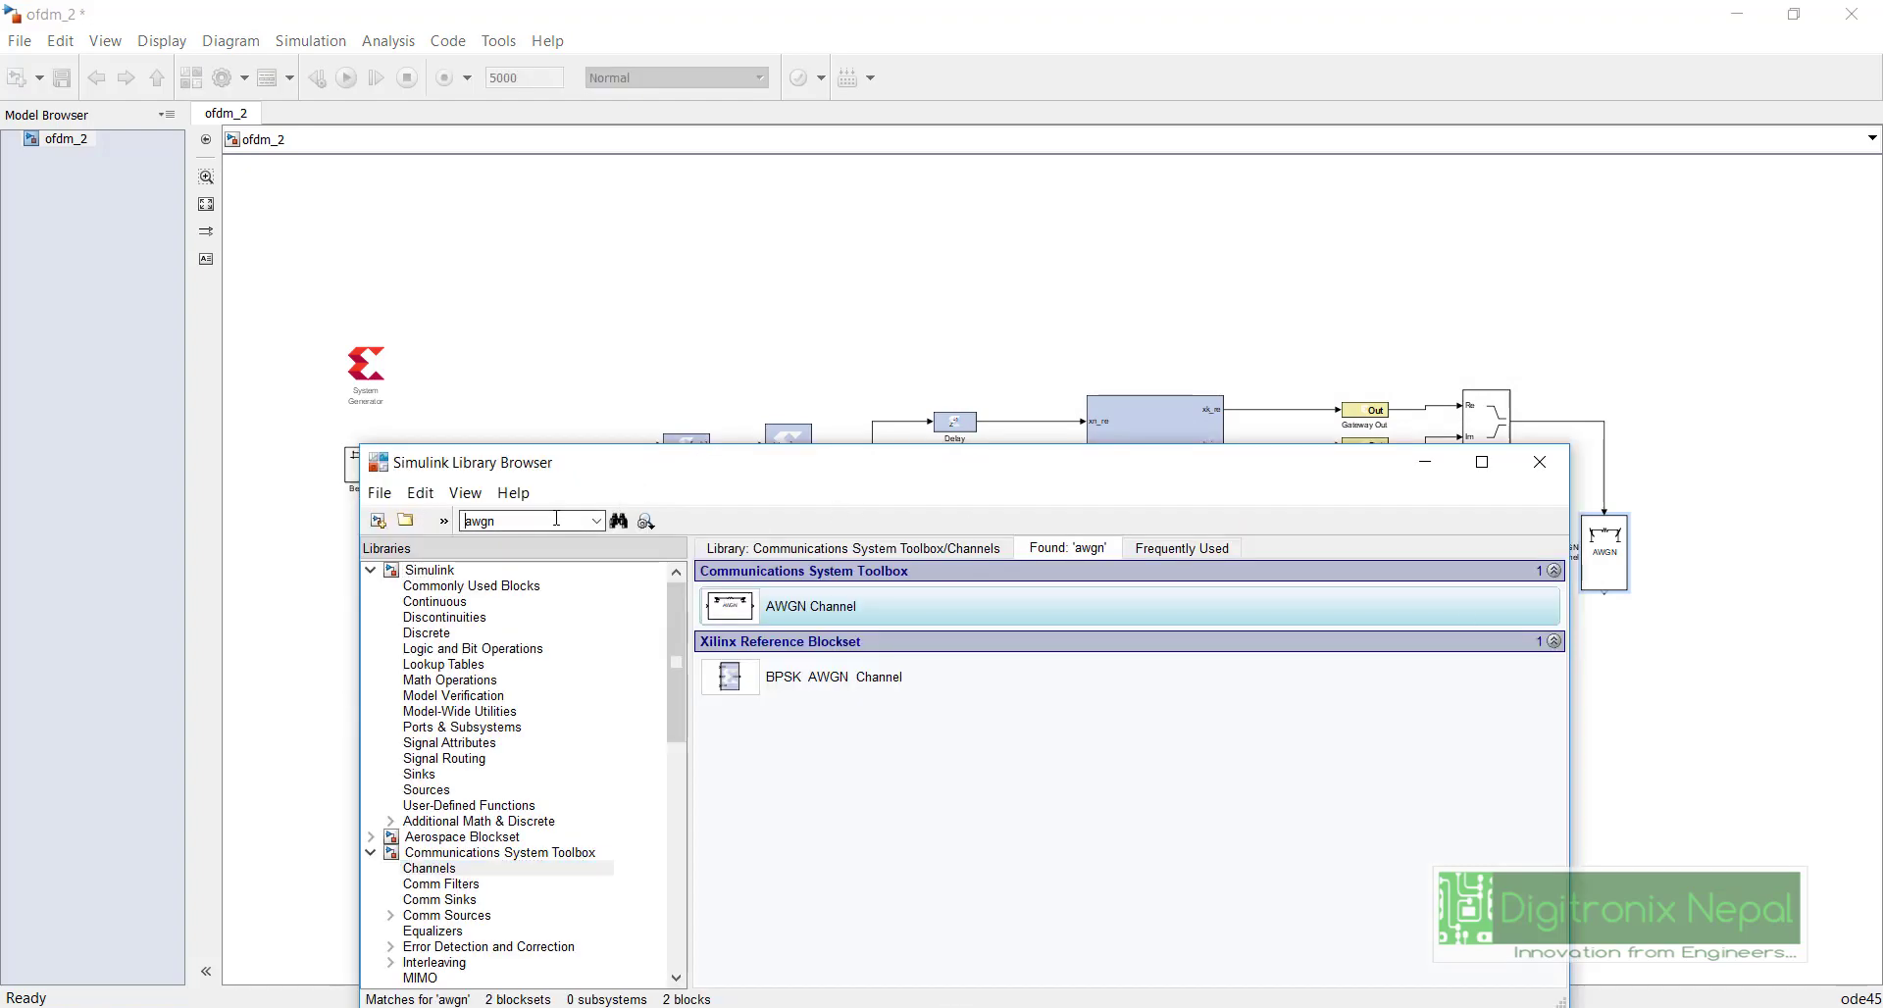
pyautogui.moveTo(496, 521); pyautogui.dragTo(449, 522)
pyautogui.write('complex')
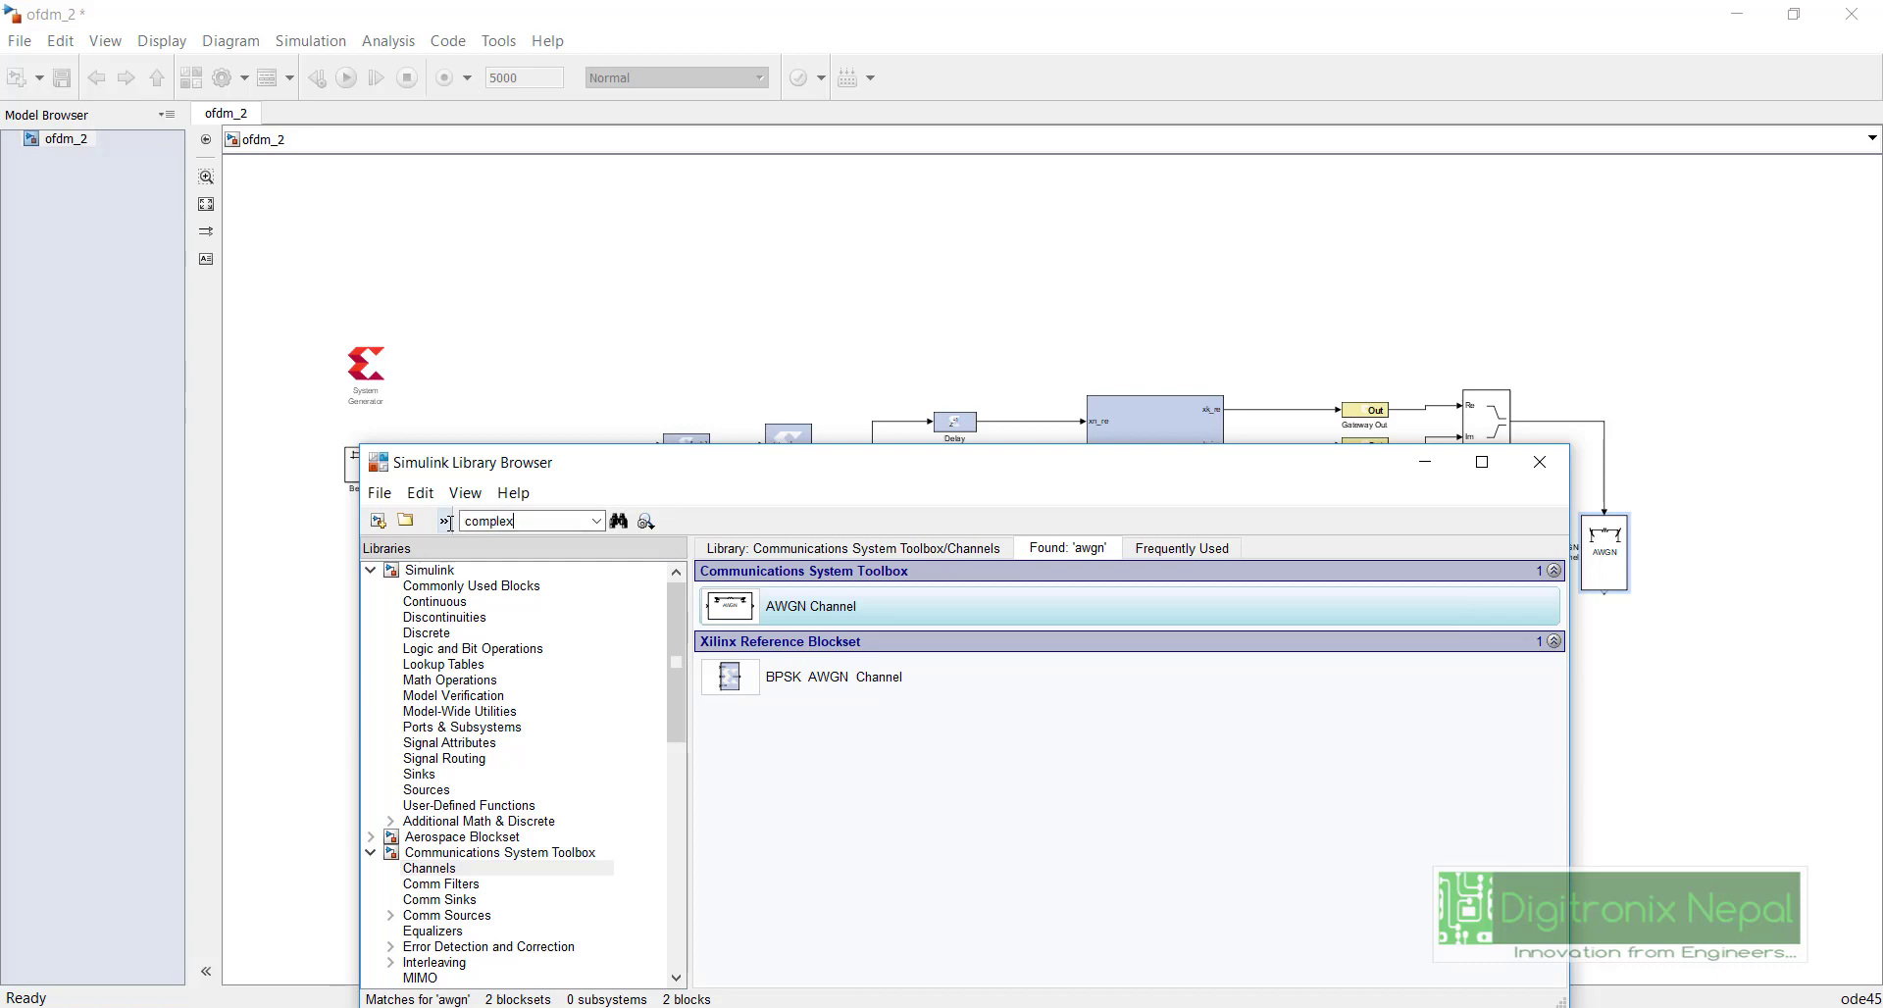
pyautogui.press('Return')
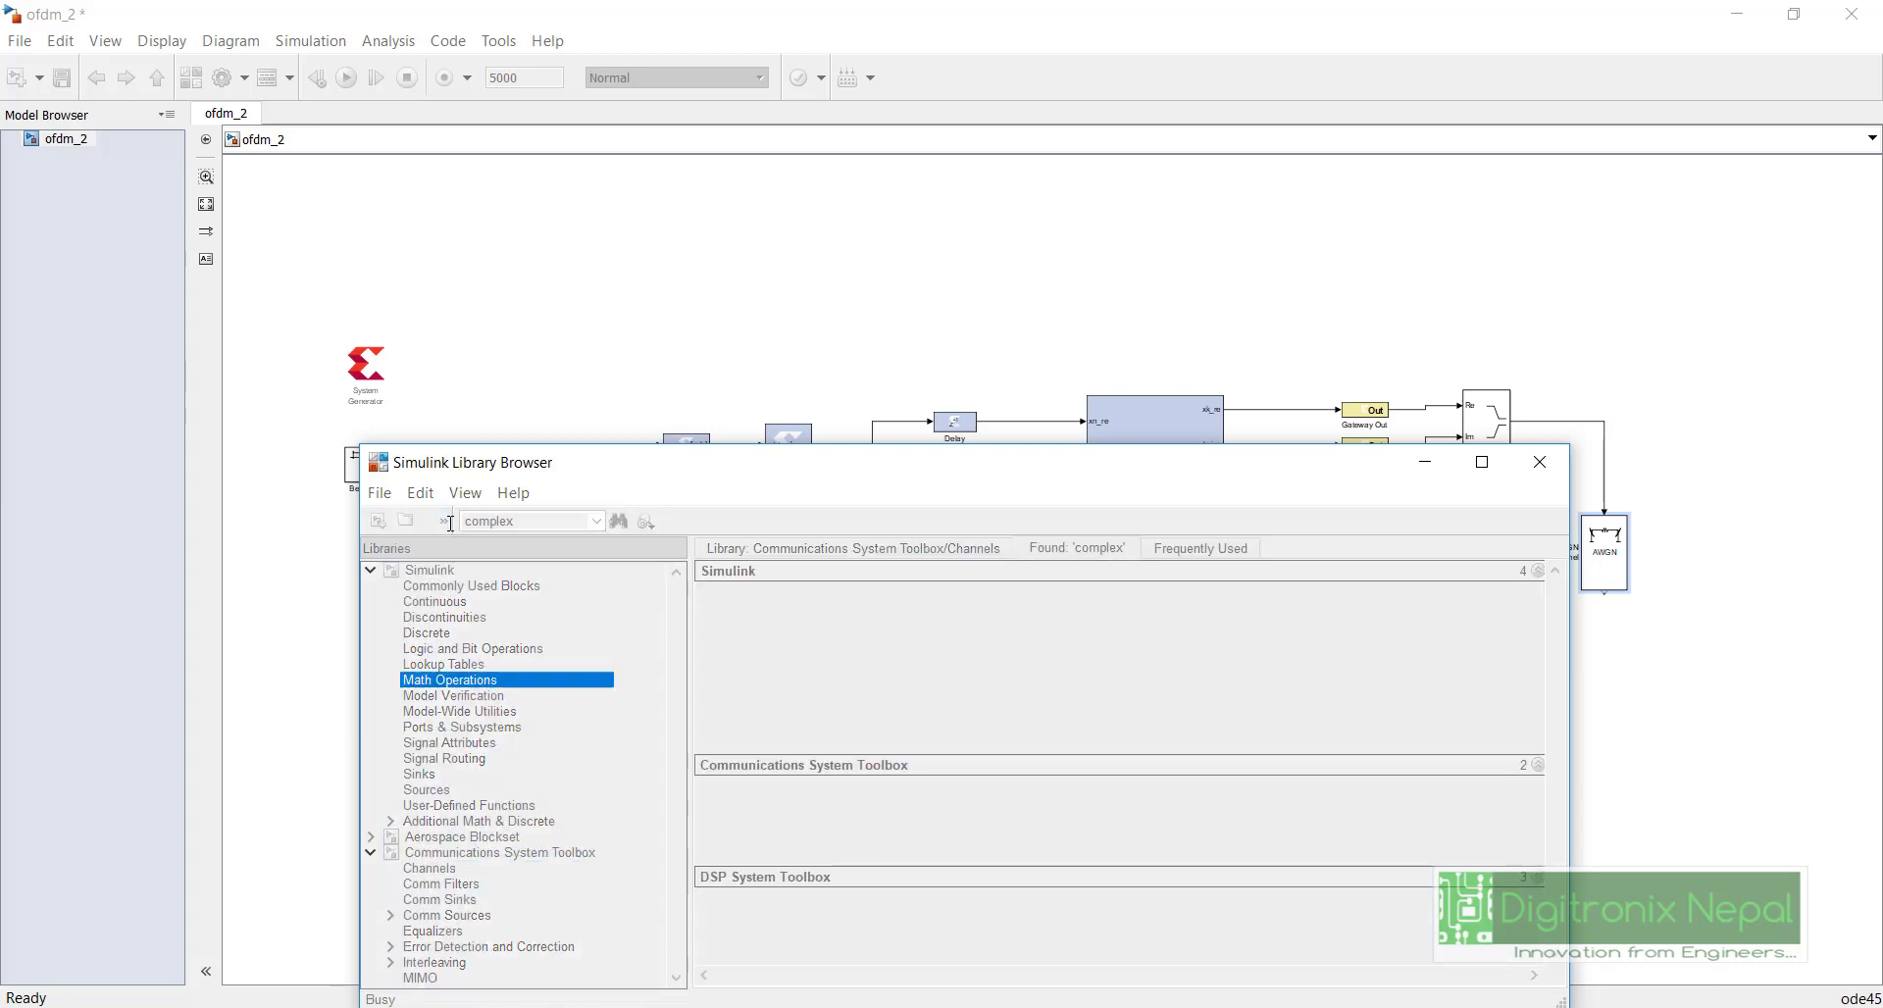
pyautogui.moveTo(763, 658); pyautogui.dragTo(1599, 733)
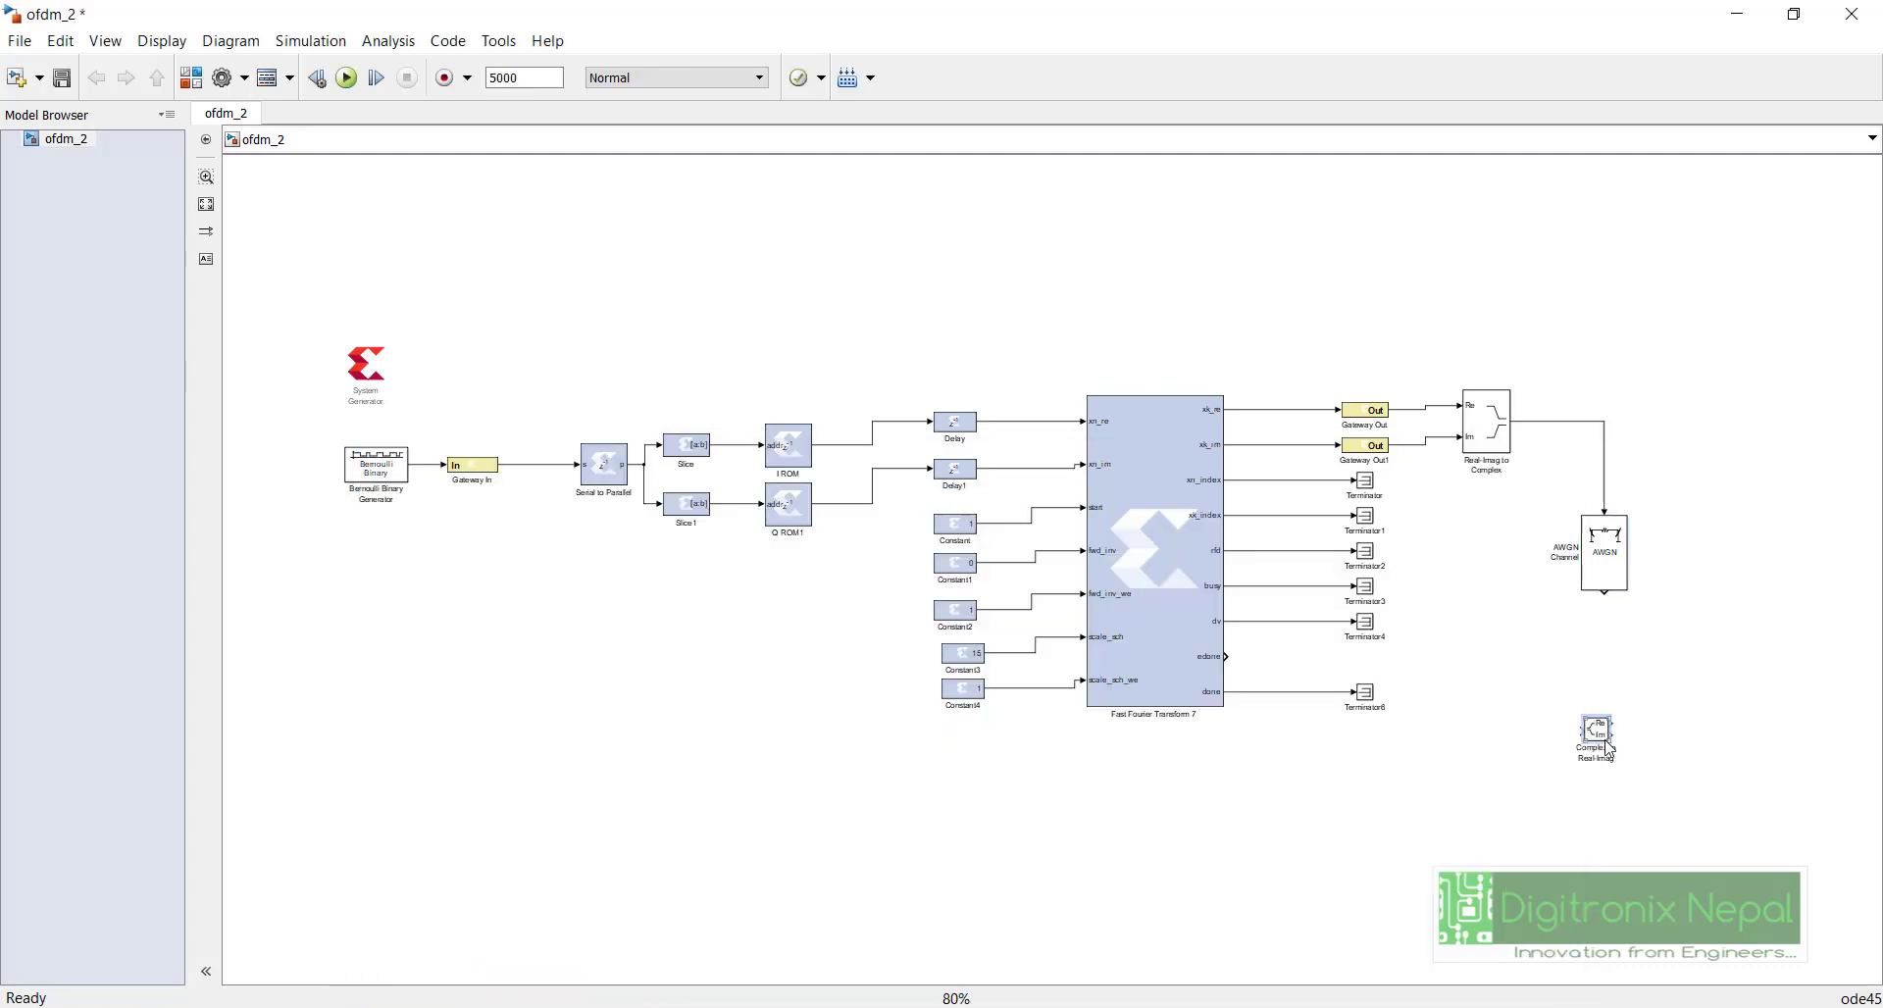
pyautogui.moveTo(1610, 742); pyautogui.dragTo(1650, 805)
# Step: Flip the Complex to Real-Imag block to face left, align it, and feed it the AWGN output
pyautogui.rightClick(1635, 791)
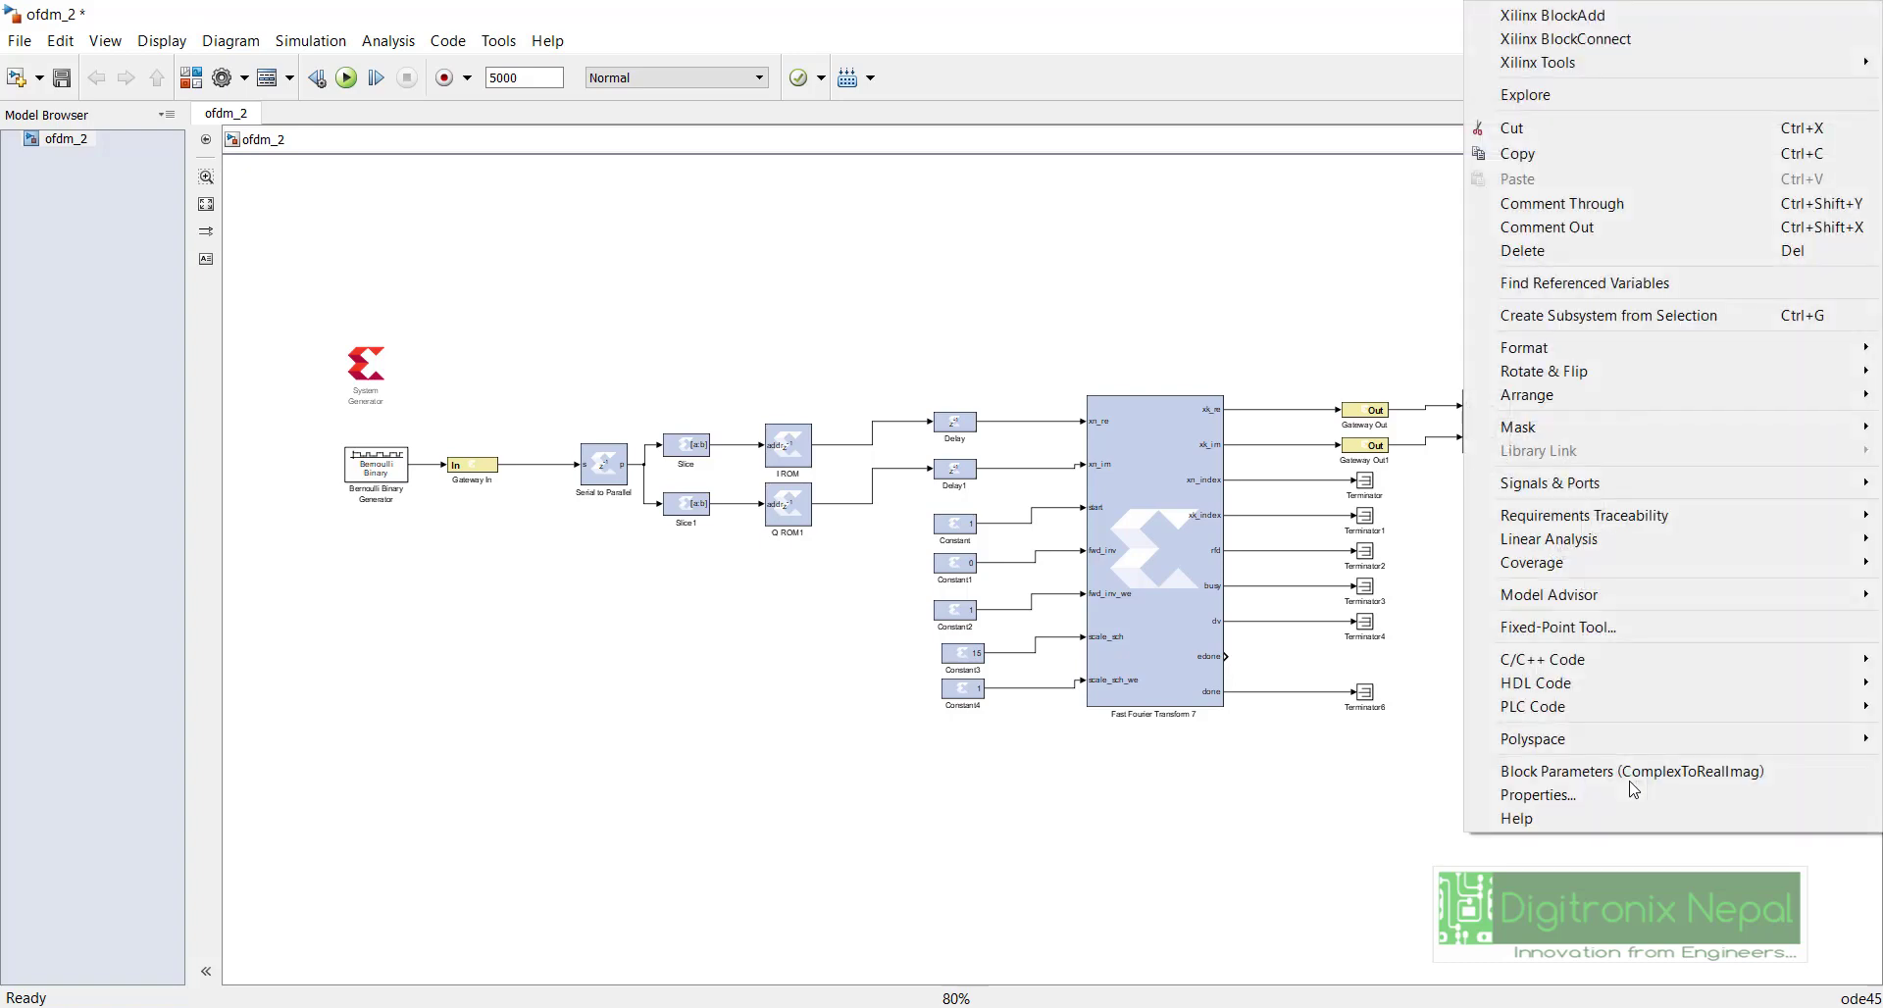
pyautogui.moveTo(1627, 368)
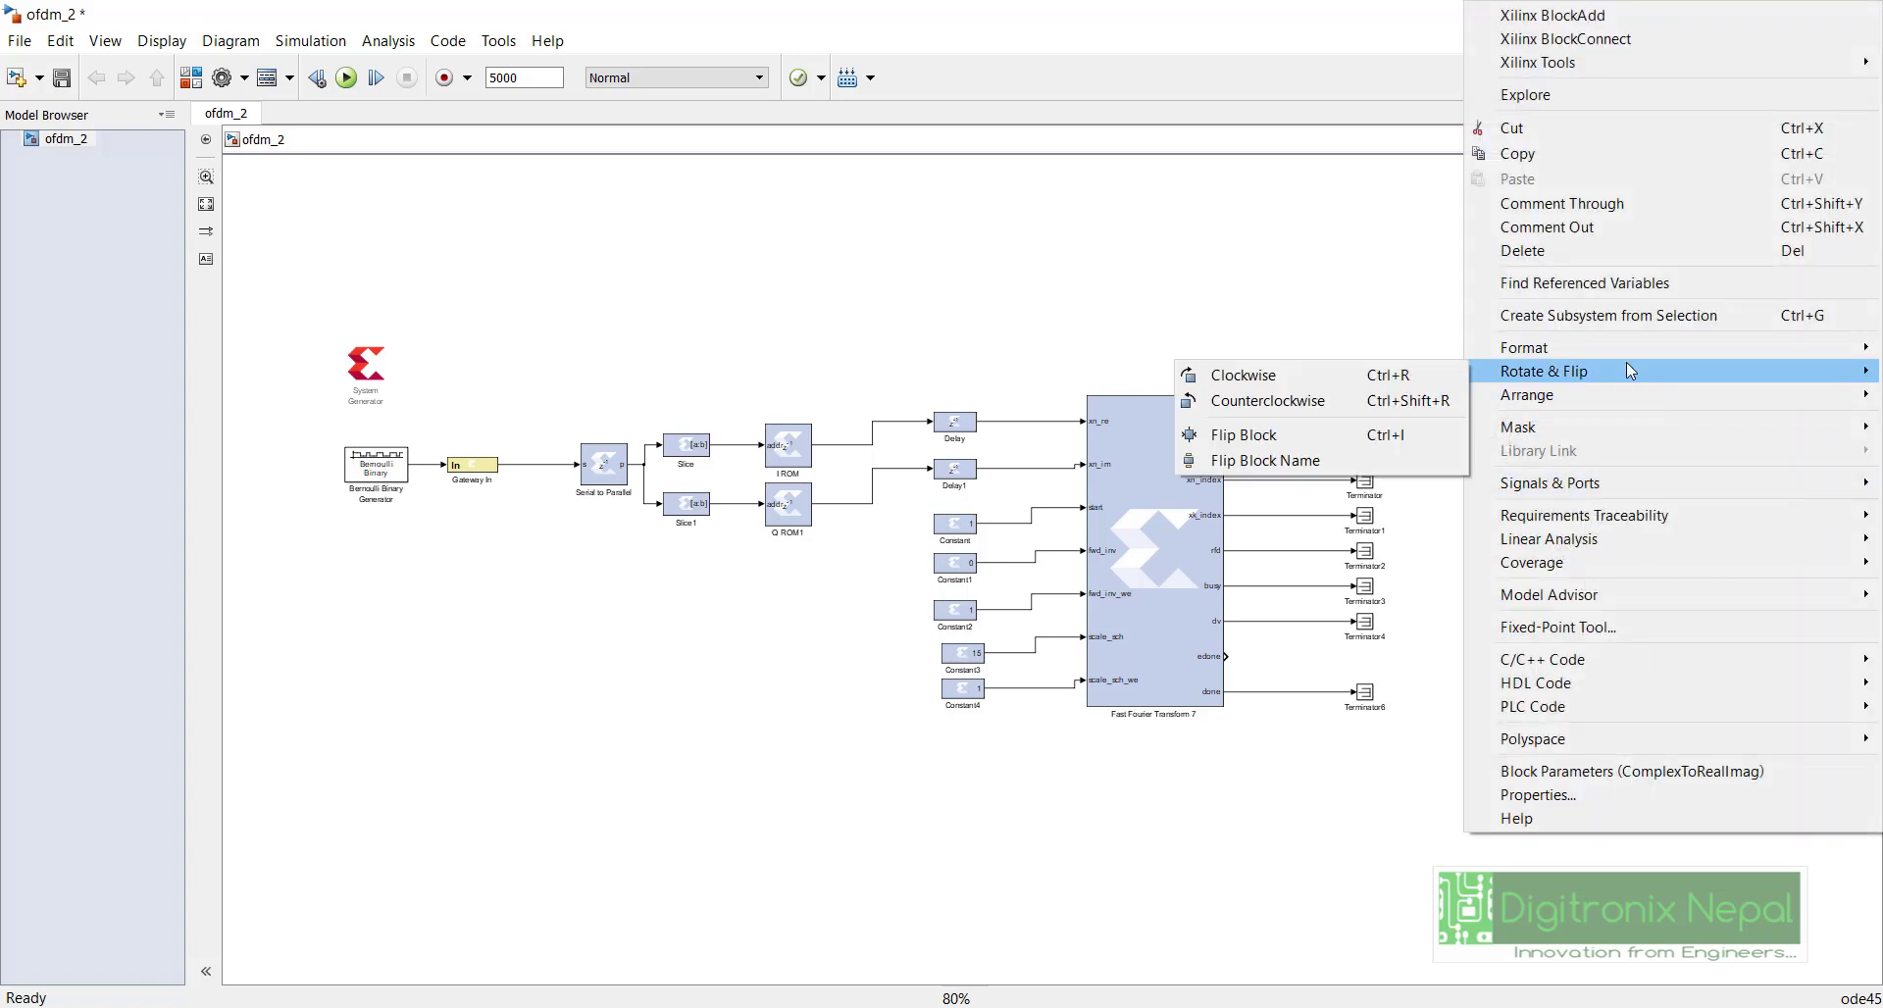
pyautogui.click(1308, 435)
pyautogui.moveTo(1555, 755); pyautogui.dragTo(1551, 755)
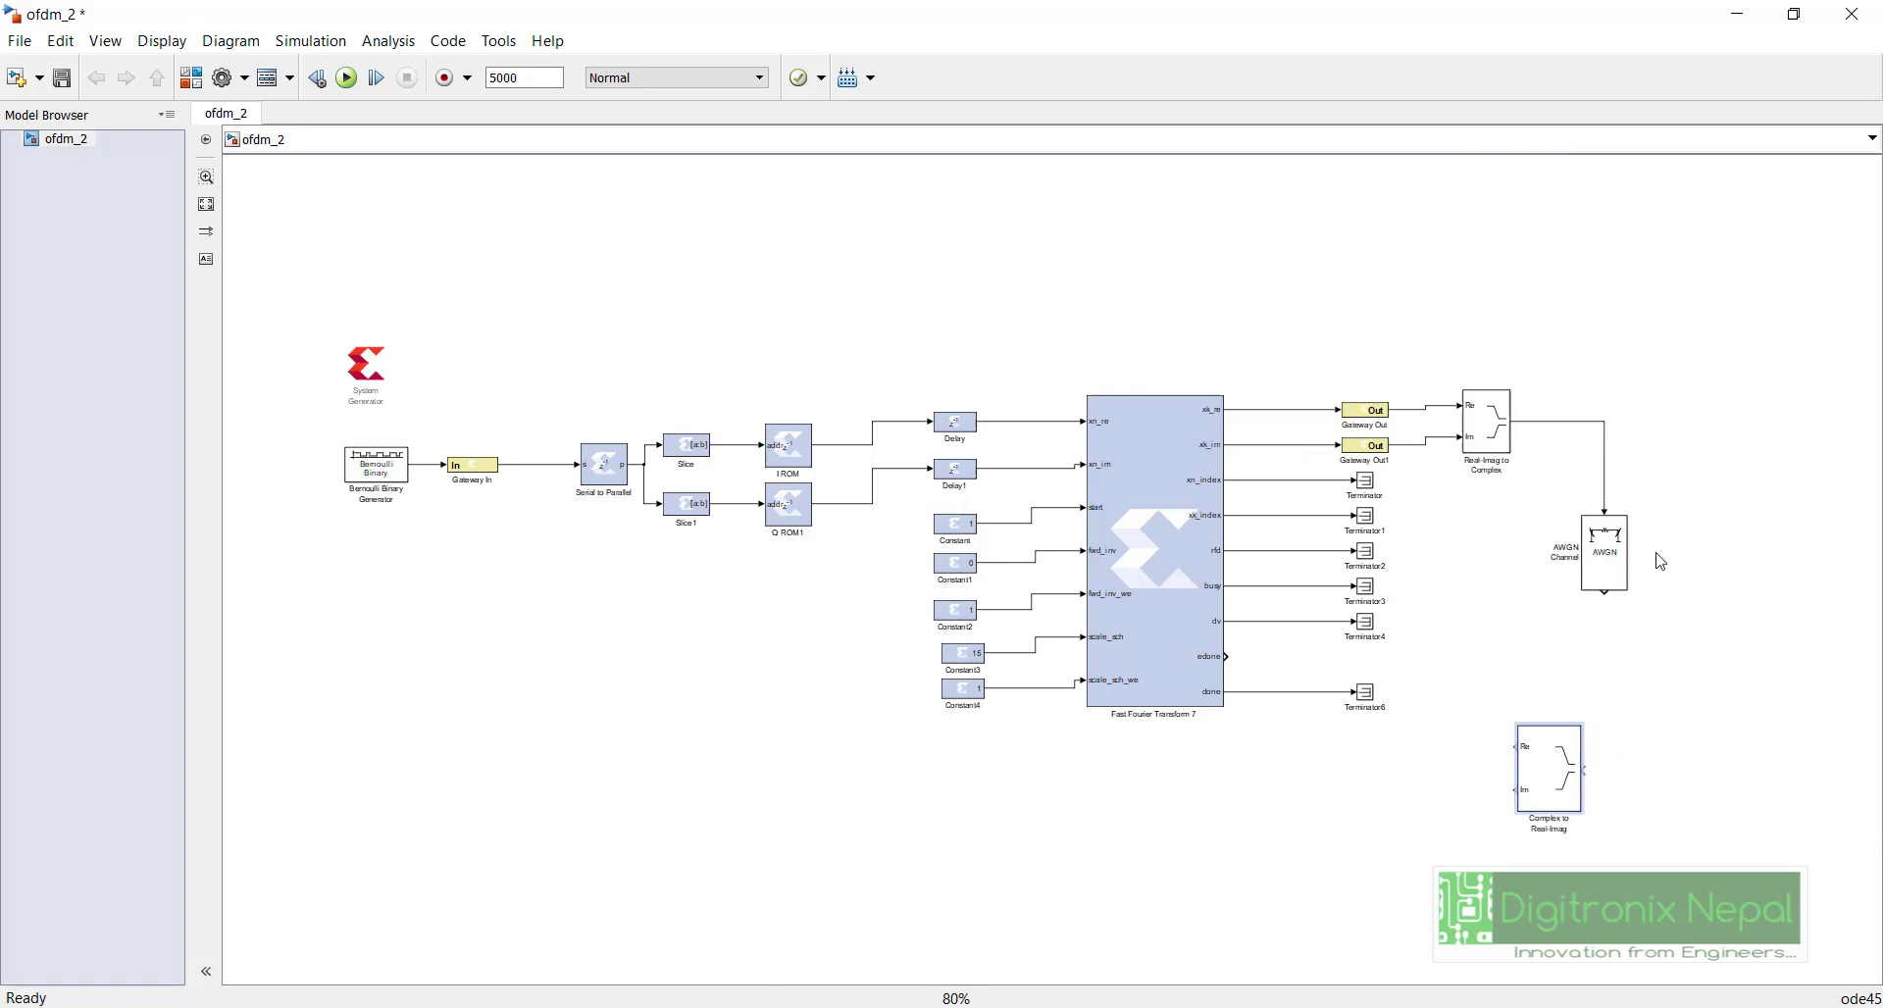
pyautogui.moveTo(1605, 593)
pyautogui.mouseDown()
pyautogui.moveTo(1593, 780)
pyautogui.moveTo(1560, 836)
pyautogui.mouseUp()
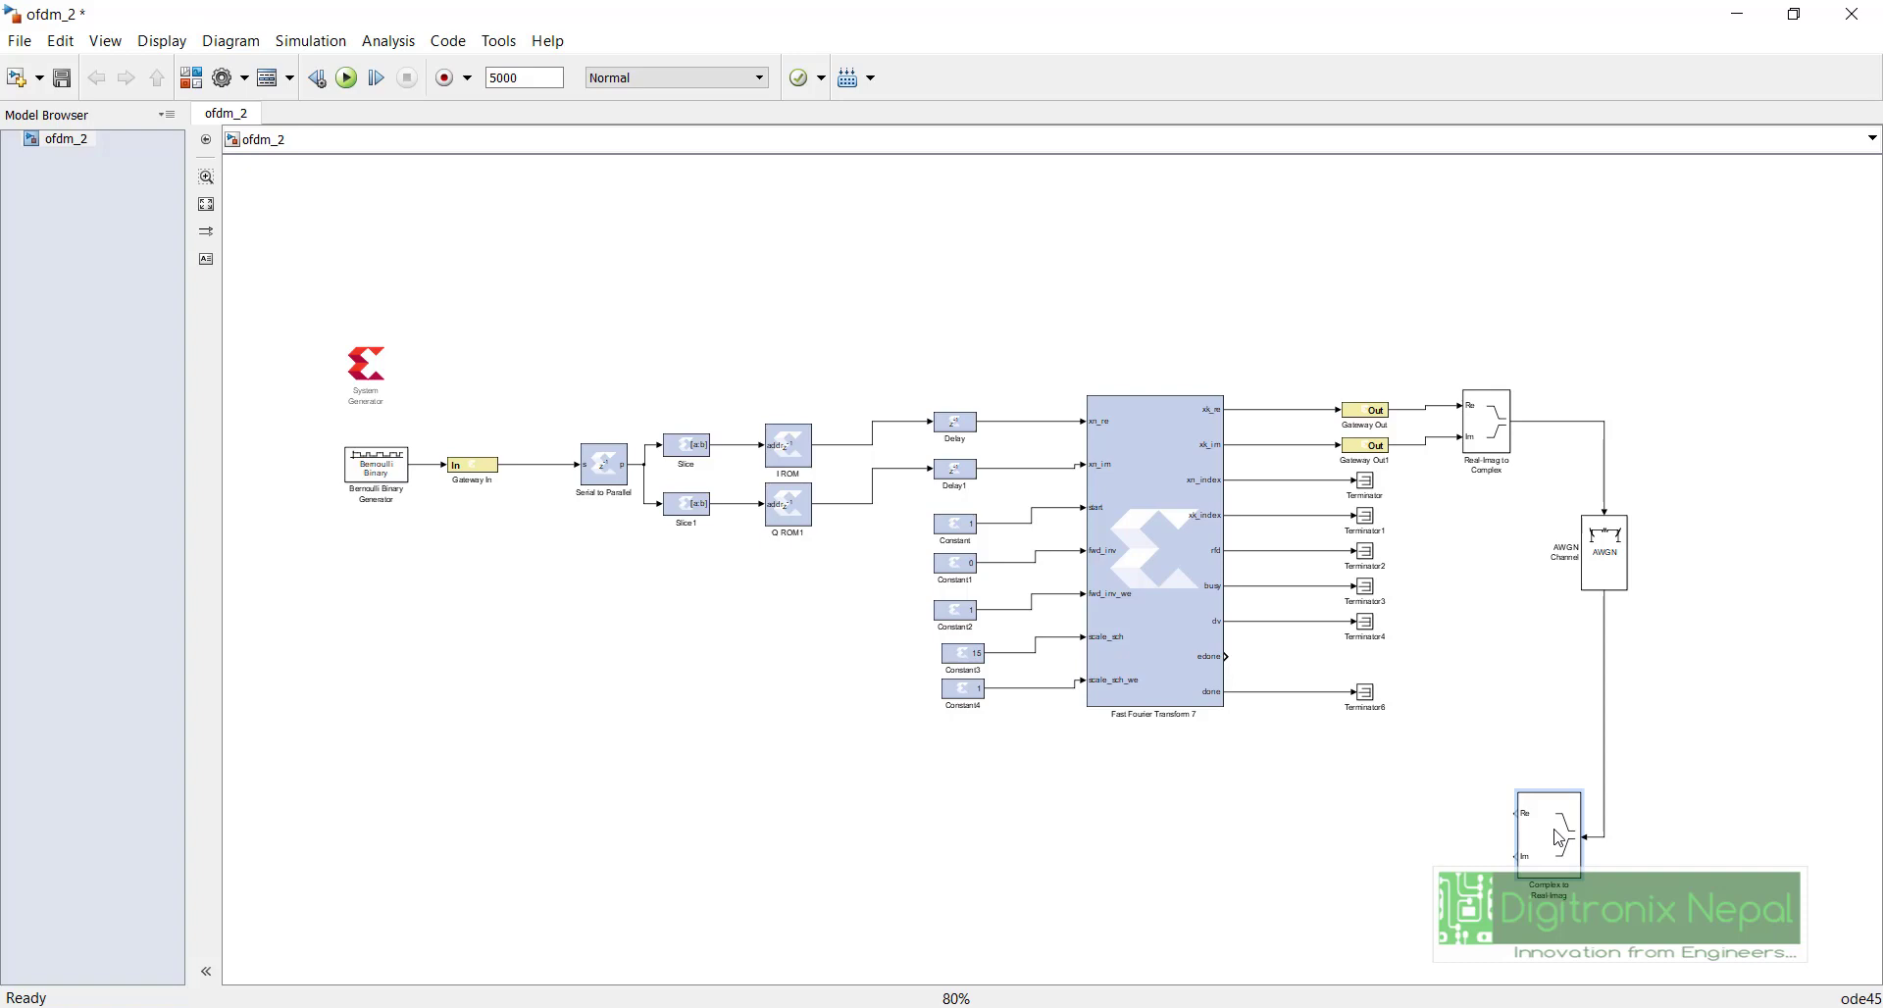
# Step: Search the library for 'gateway in' and place a Gateway In block in the model
pyautogui.hotkey('ctrl', 'shift', 'l')
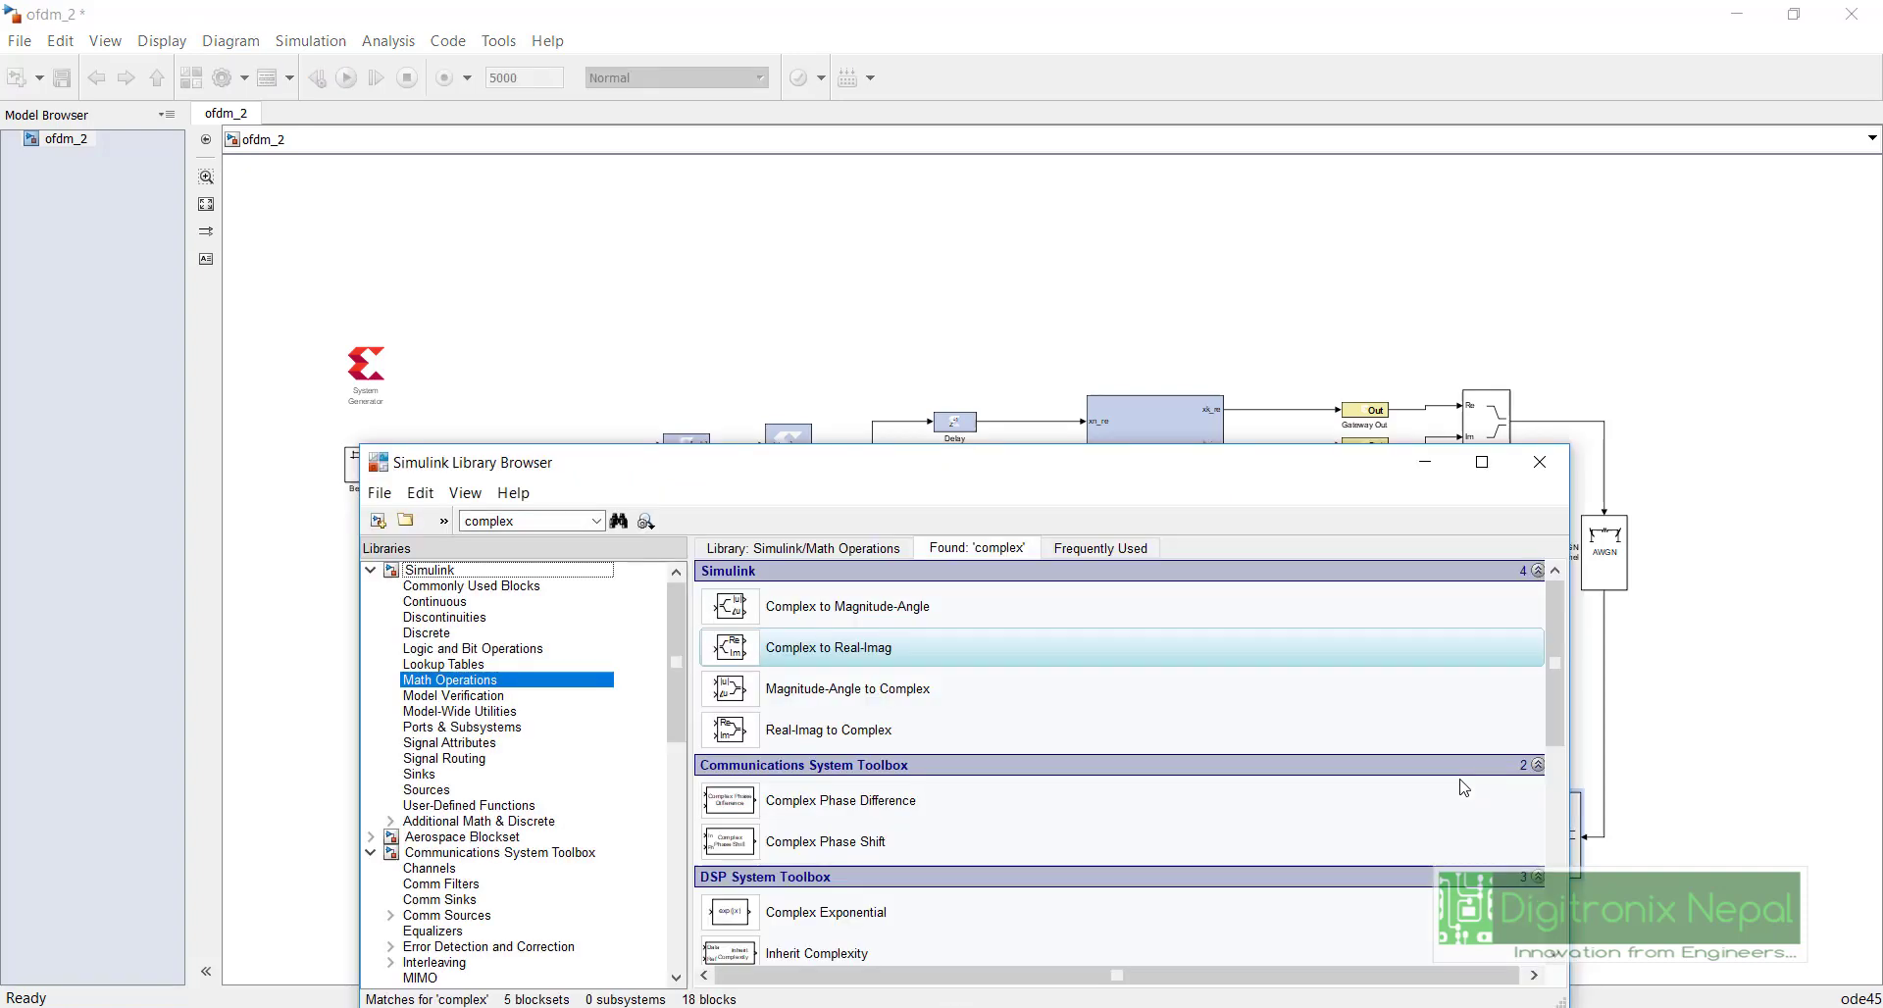
pyautogui.click(556, 517)
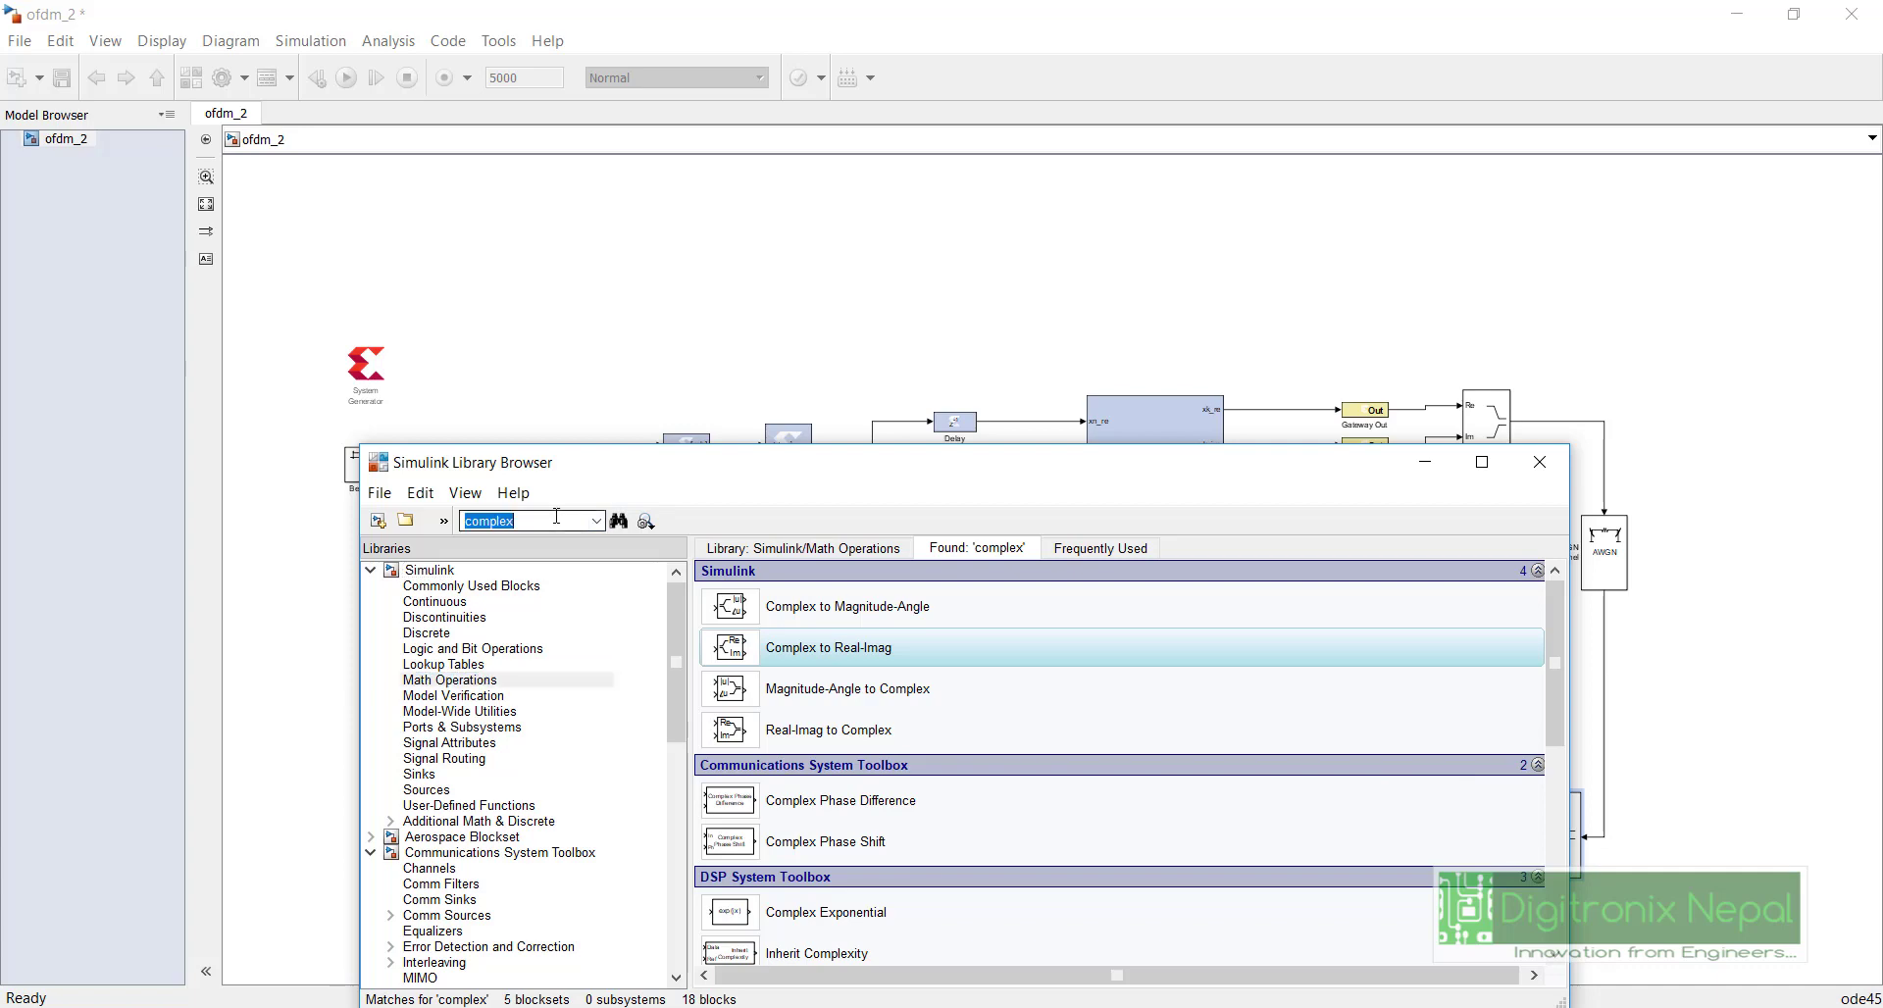
pyautogui.write('gatw')
pyautogui.write('eway out')
pyautogui.press('Return')
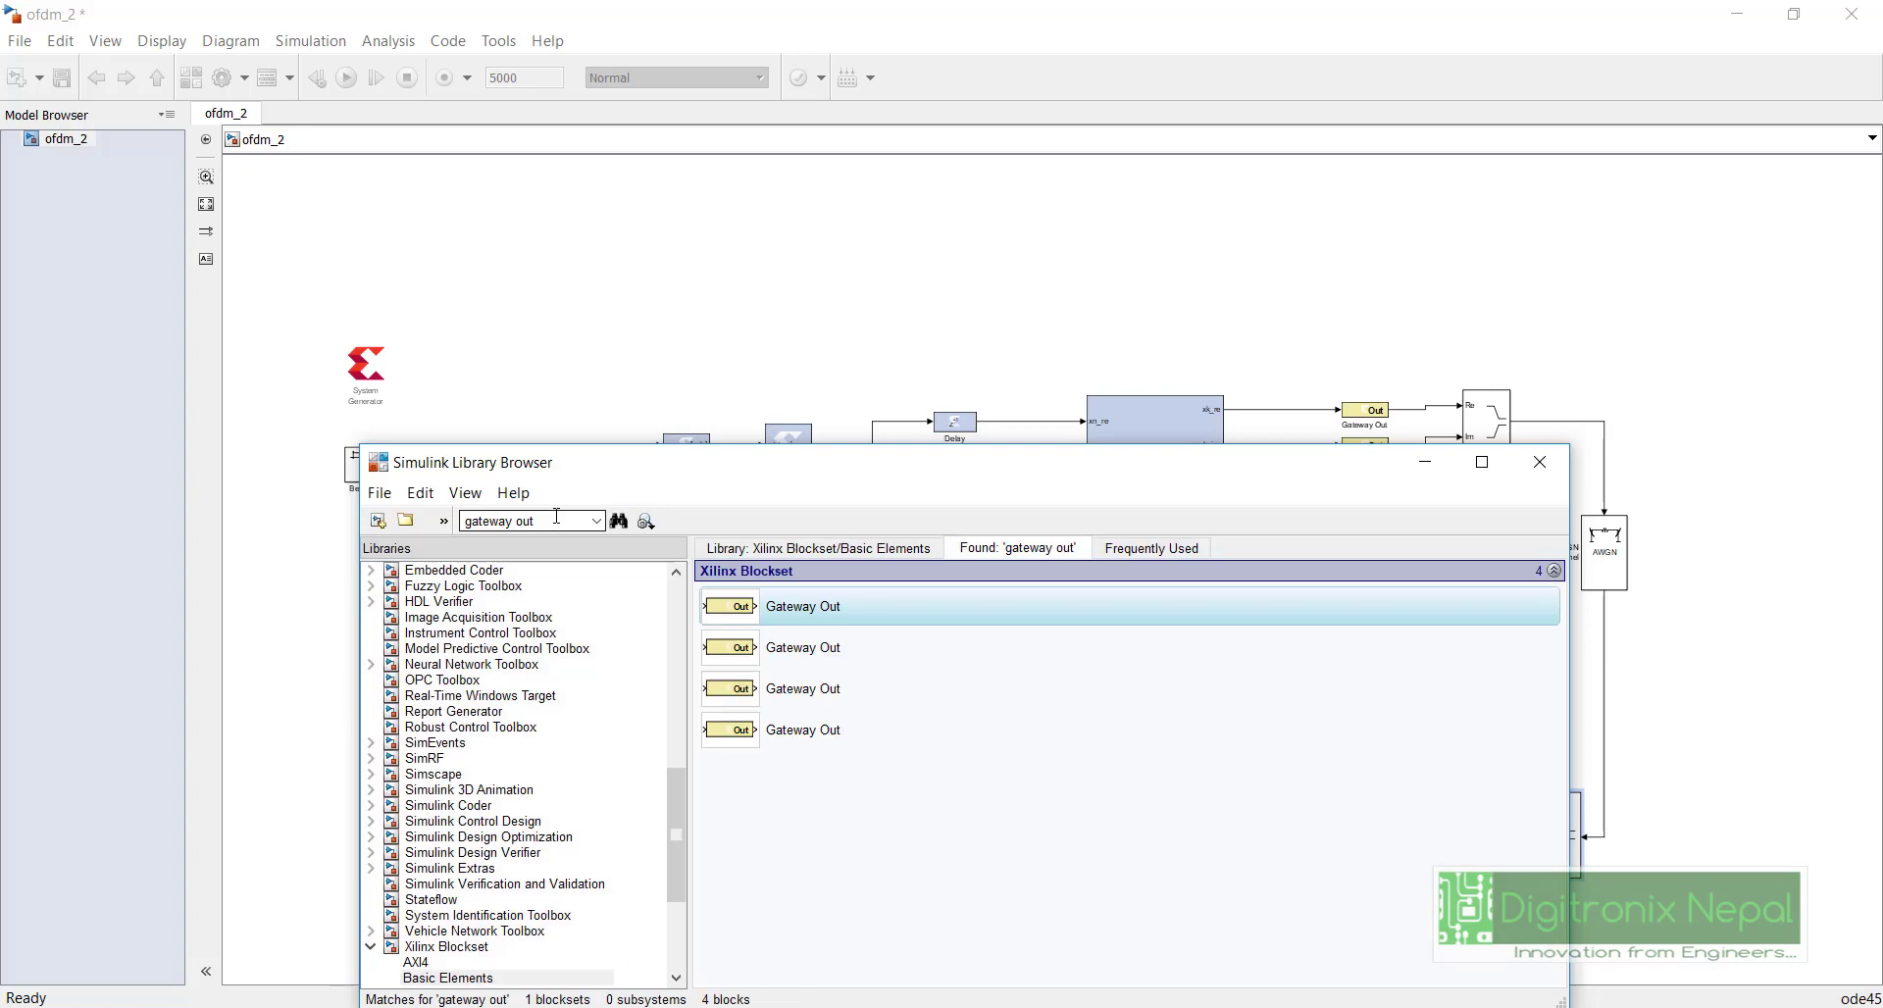
pyautogui.click(556, 516)
pyautogui.press('BackSpace')
pyautogui.press('BackSpace')
pyautogui.press('BackSpace')
pyautogui.press('BackSpace')
pyautogui.write('in')
pyautogui.press('Return')
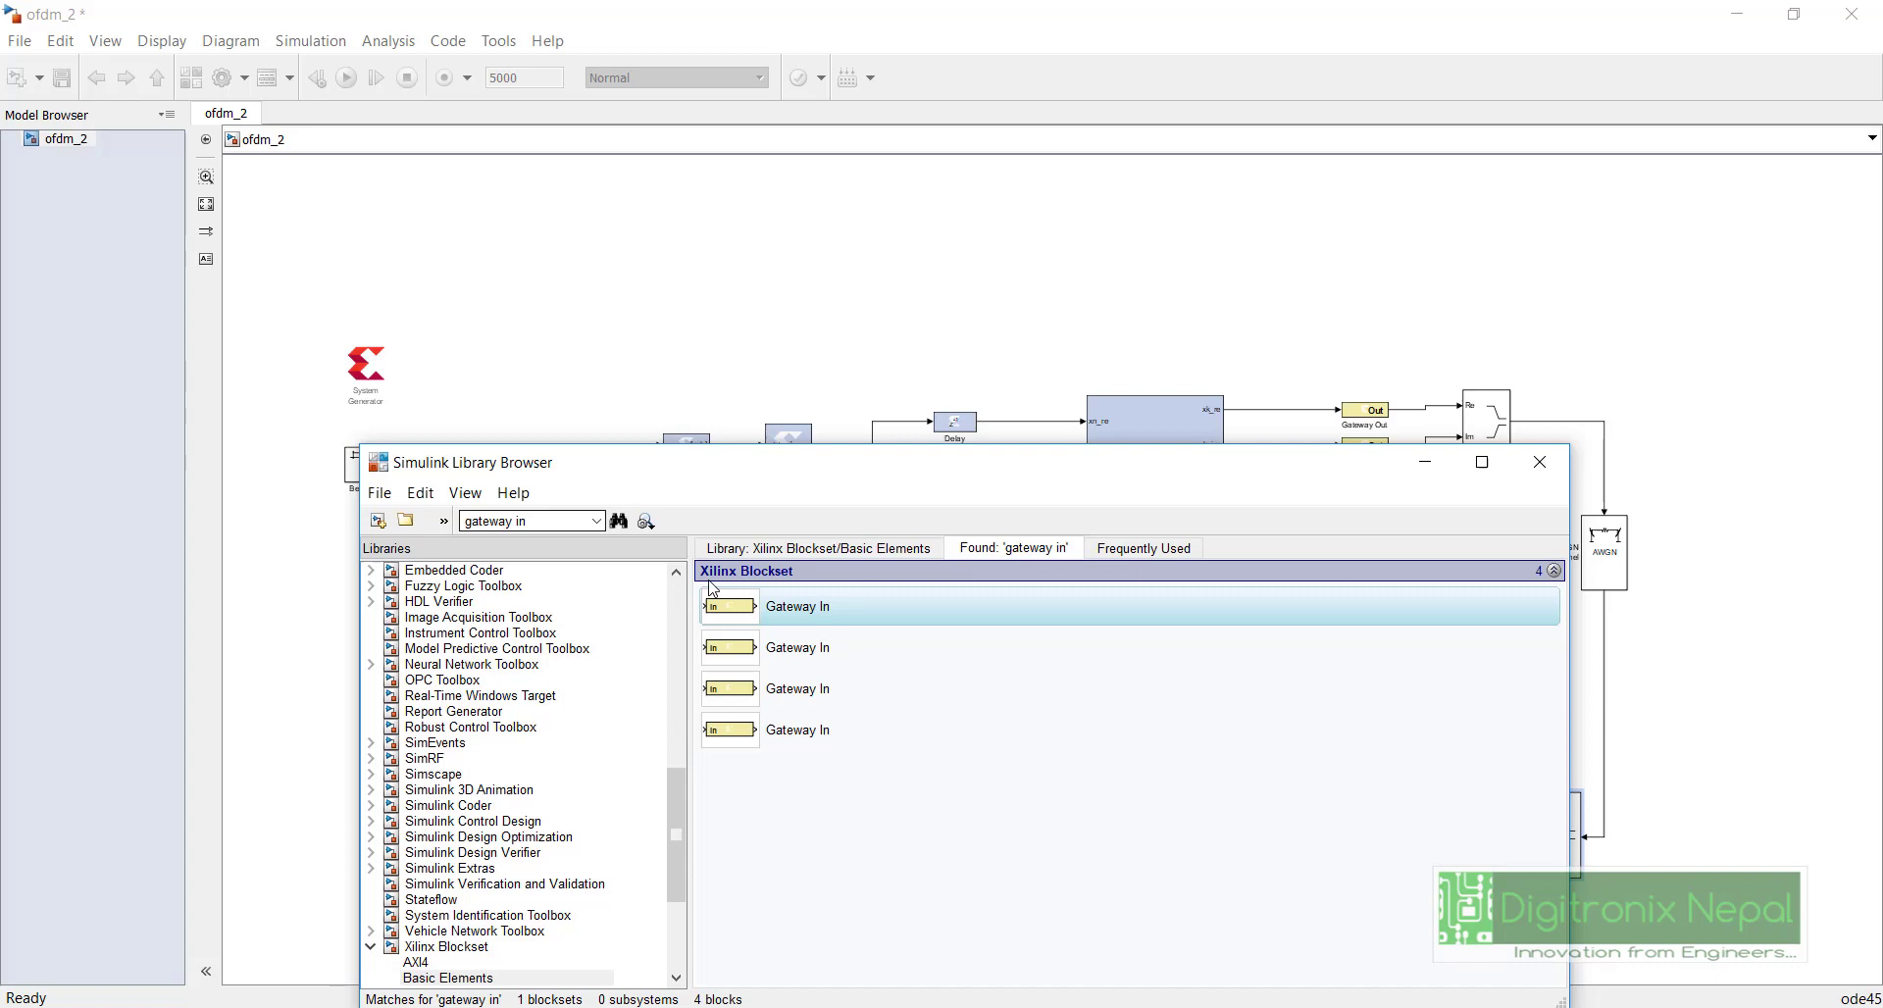
pyautogui.moveTo(755, 595); pyautogui.dragTo(1383, 806)
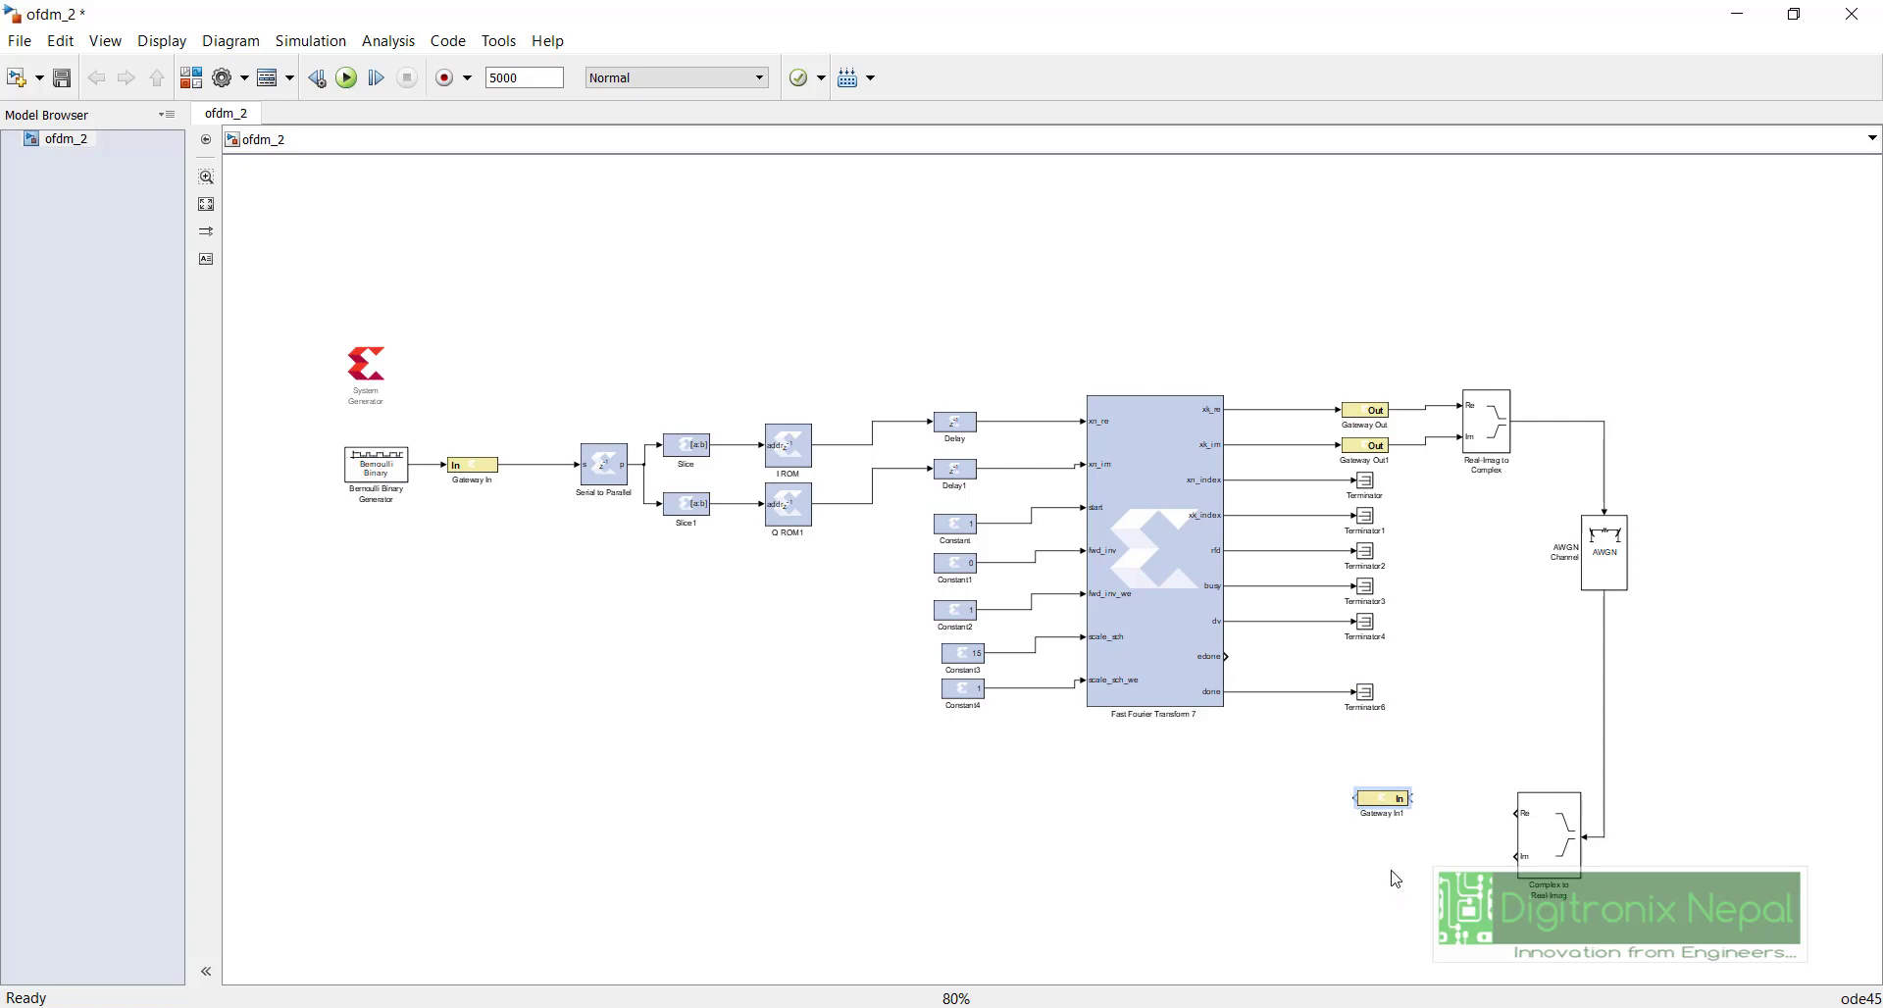
# Step: Copy it as Gateway In2 and wire the Re output to Gateway In1 and Im to Gateway In2
pyautogui.moveTo(1387, 810); pyautogui.dragTo(1389, 880)
pyautogui.moveTo(1413, 798); pyautogui.dragTo(1519, 813)
pyautogui.moveTo(1413, 868); pyautogui.dragTo(1519, 857)
# Step: Set Gateway In1 to 16-bit fixed point with binary point 15 and sample period 4
pyautogui.click(1386, 806)
pyautogui.doubleClick(1386, 806)
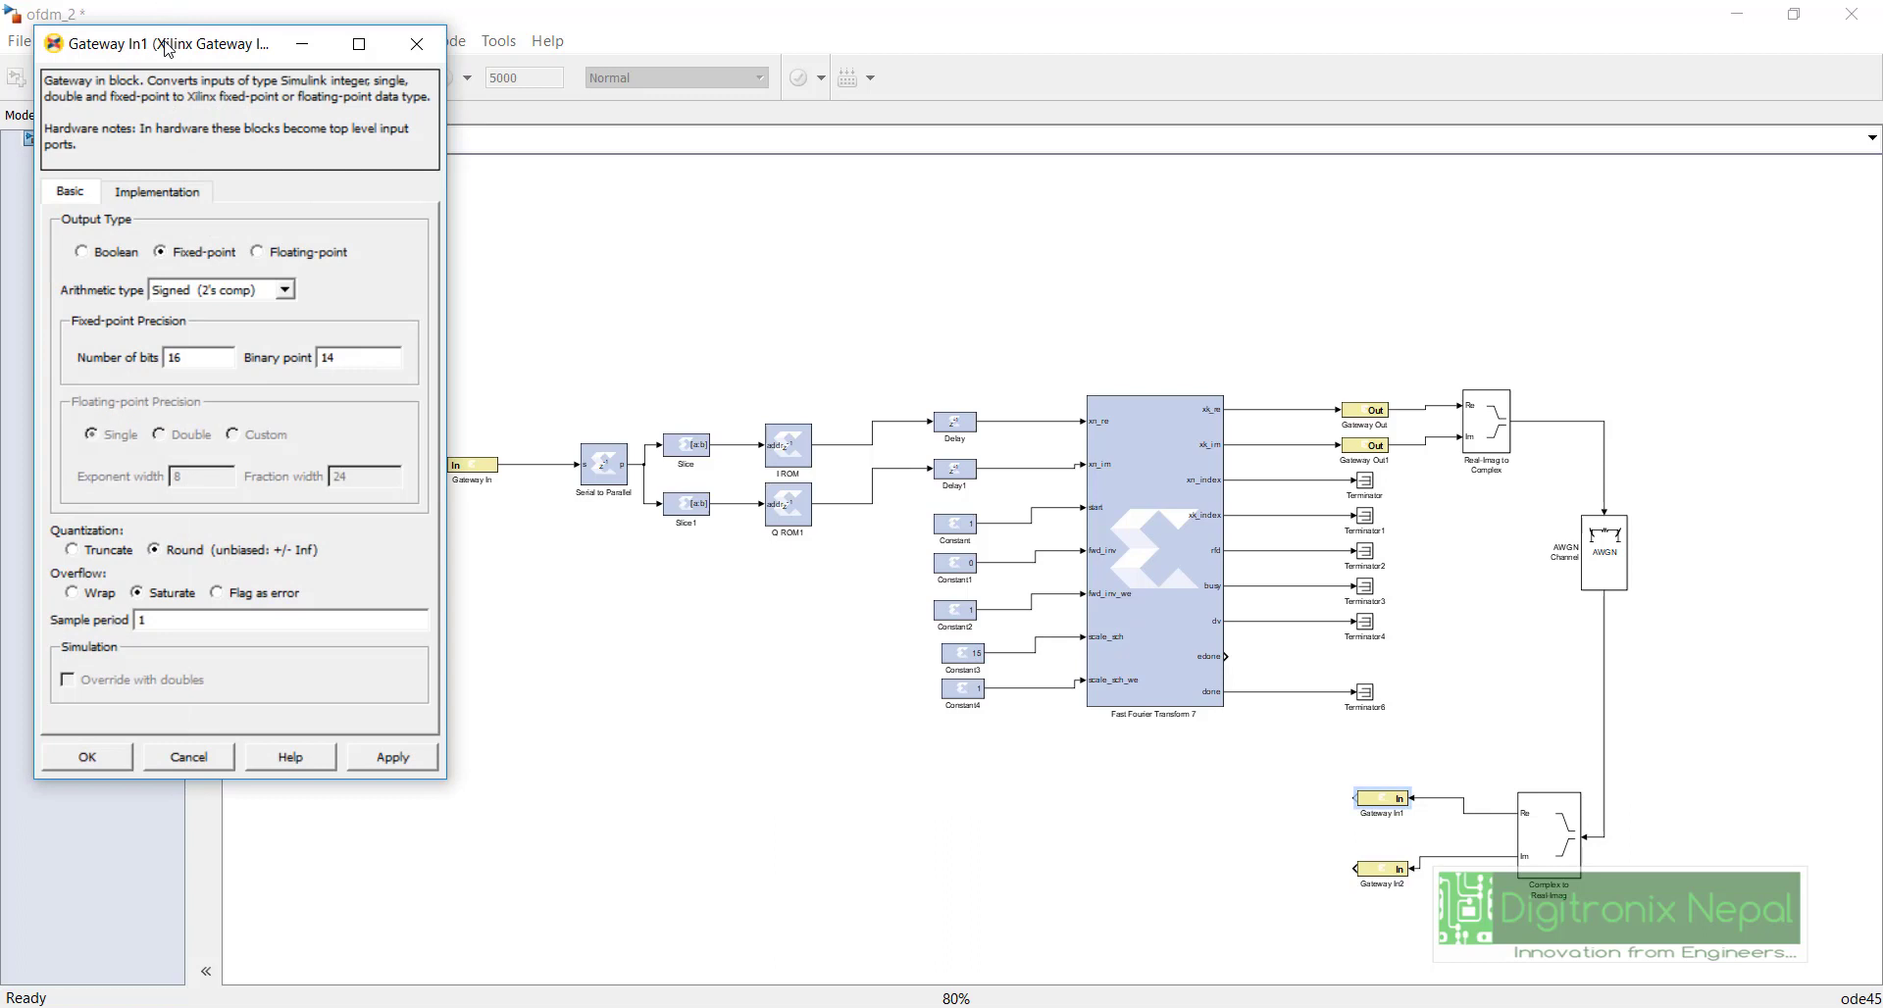
pyautogui.moveTo(164, 43); pyautogui.dragTo(508, 139)
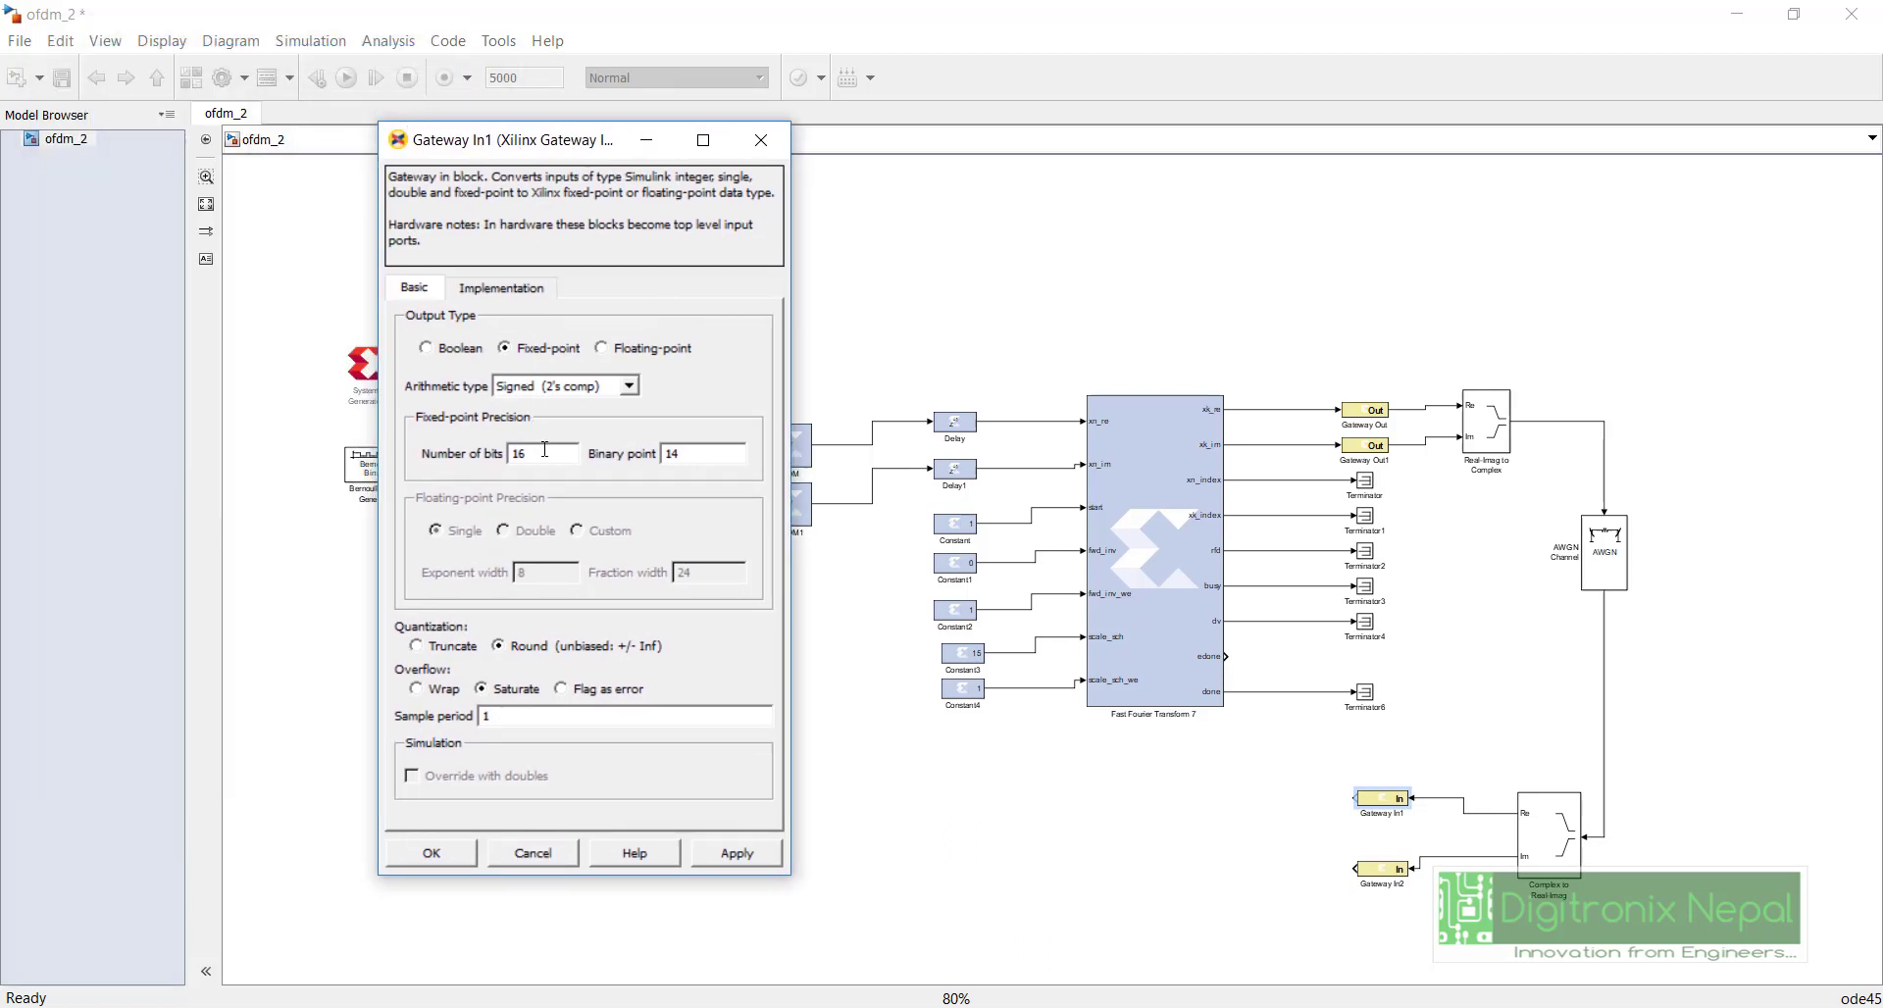
pyautogui.doubleClick(706, 453)
pyautogui.write('15')
pyautogui.write('4')
pyautogui.click(461, 853)
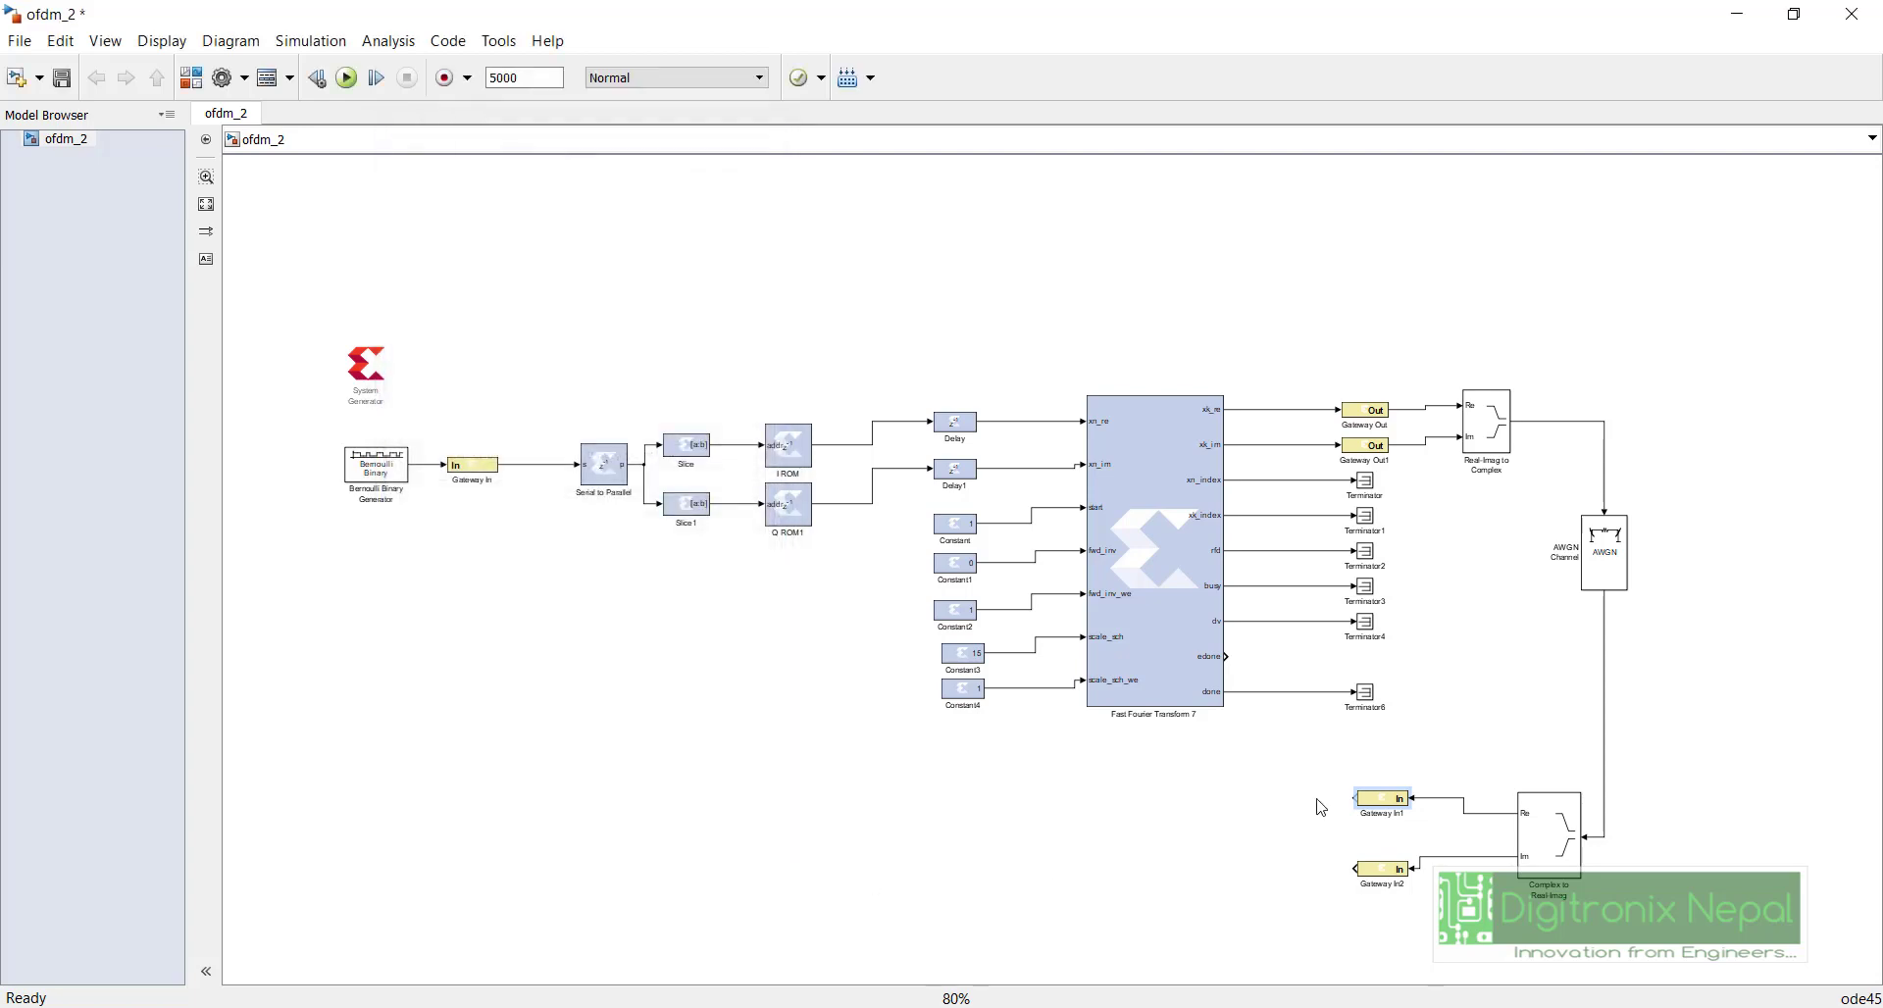
# Step: Configure Gateway In2 with 16-bit, binary point 15 output and sample period 4
pyautogui.doubleClick(1383, 869)
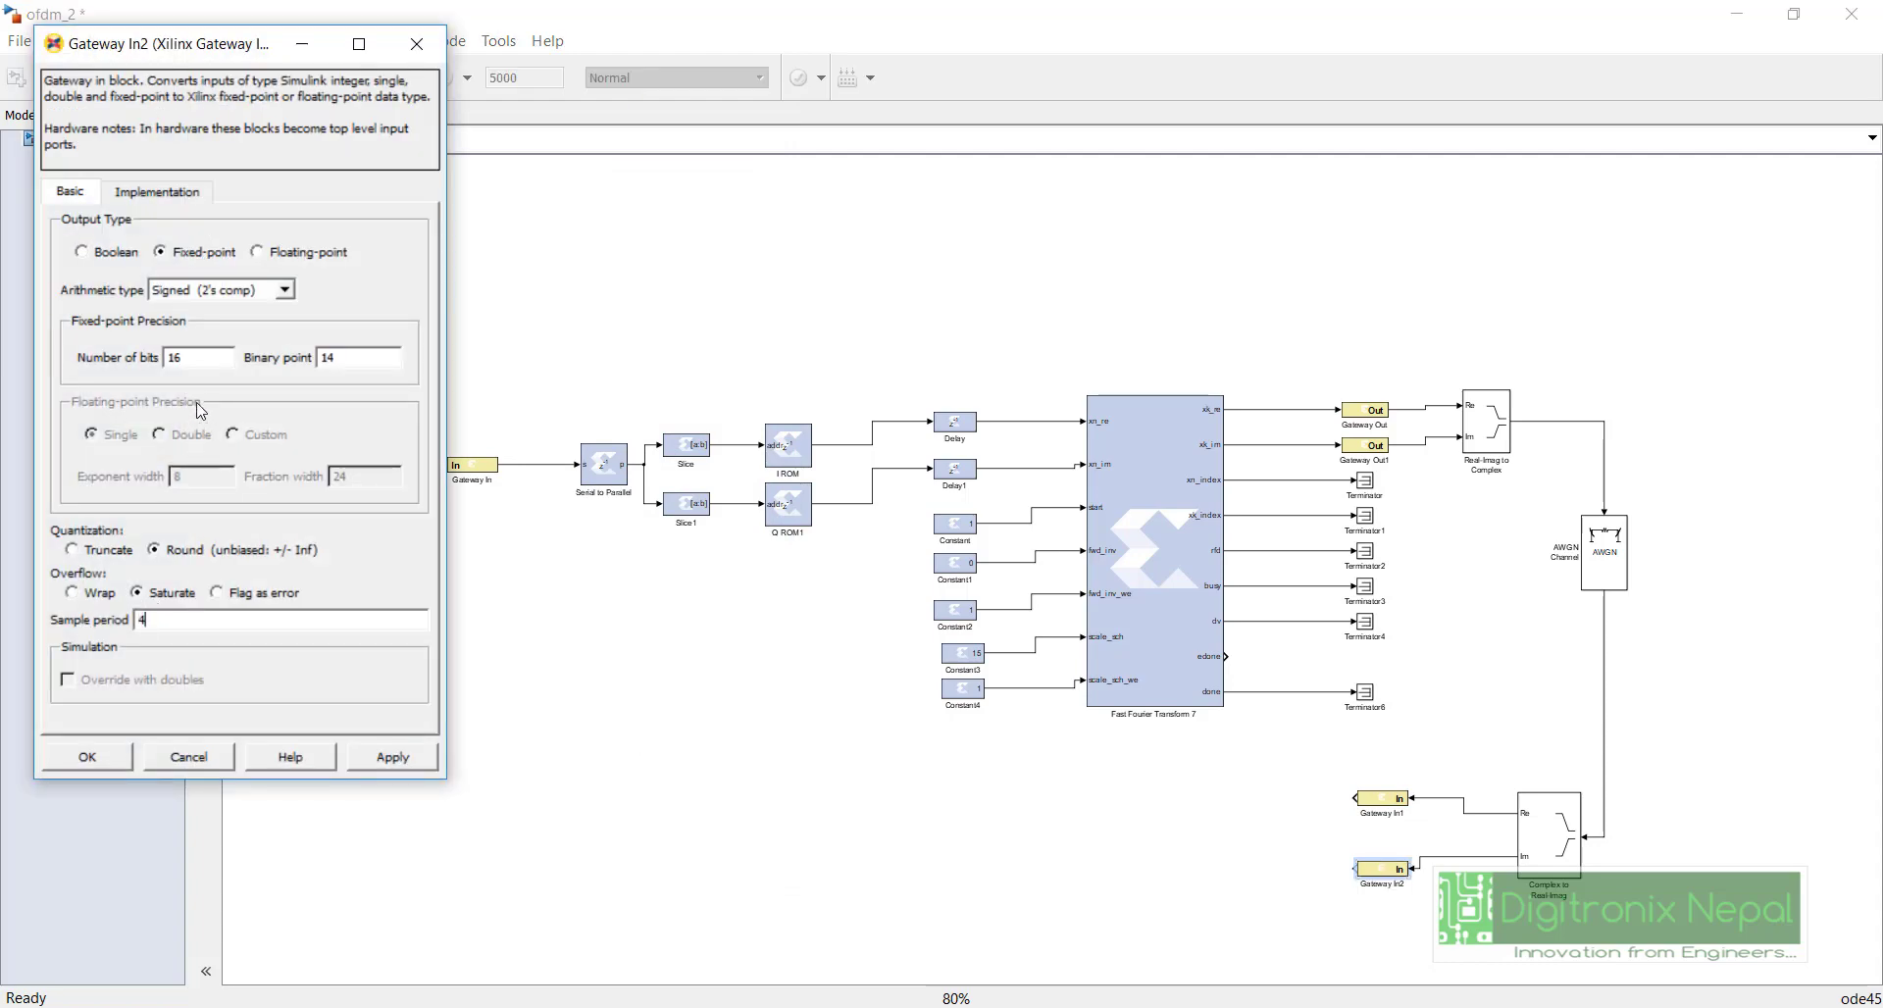
pyautogui.click(333, 357)
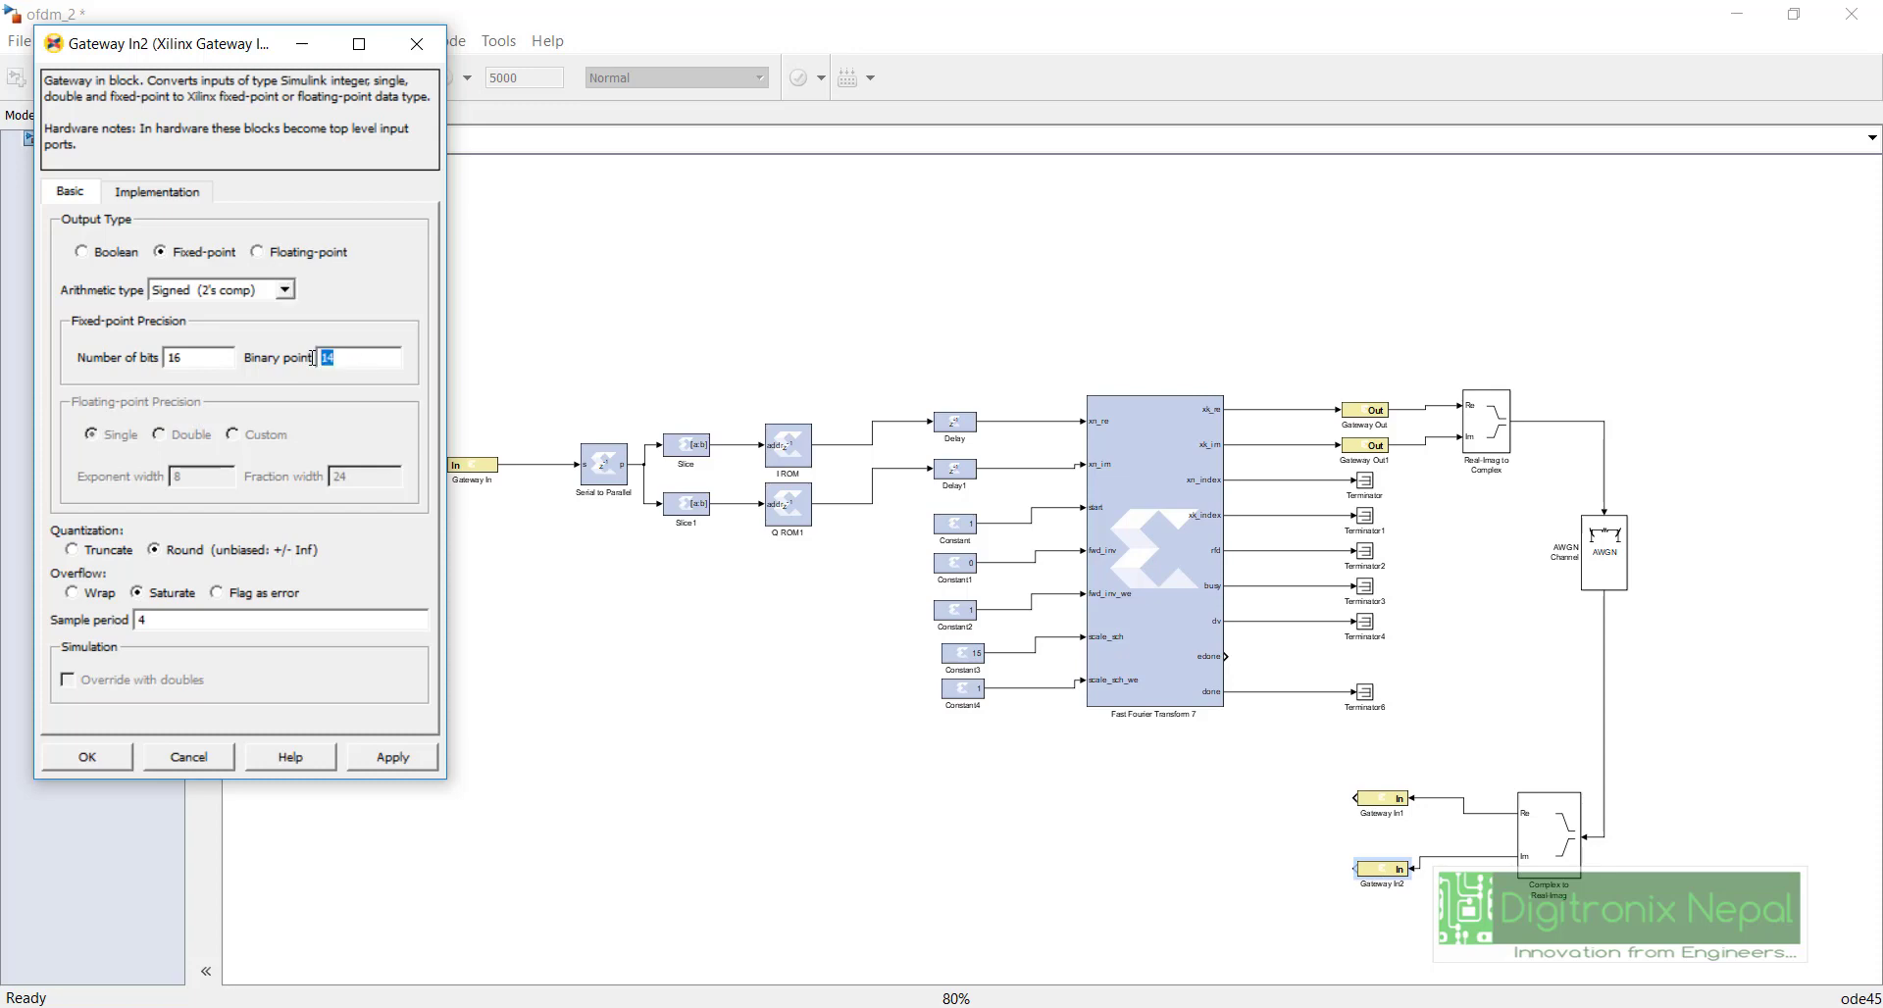
pyautogui.click(88, 763)
# Step: Add a Xilinx Register block from a 'register' search and copy it as Register1 below
pyautogui.hotkey('ctrl', 'shift', 'l')
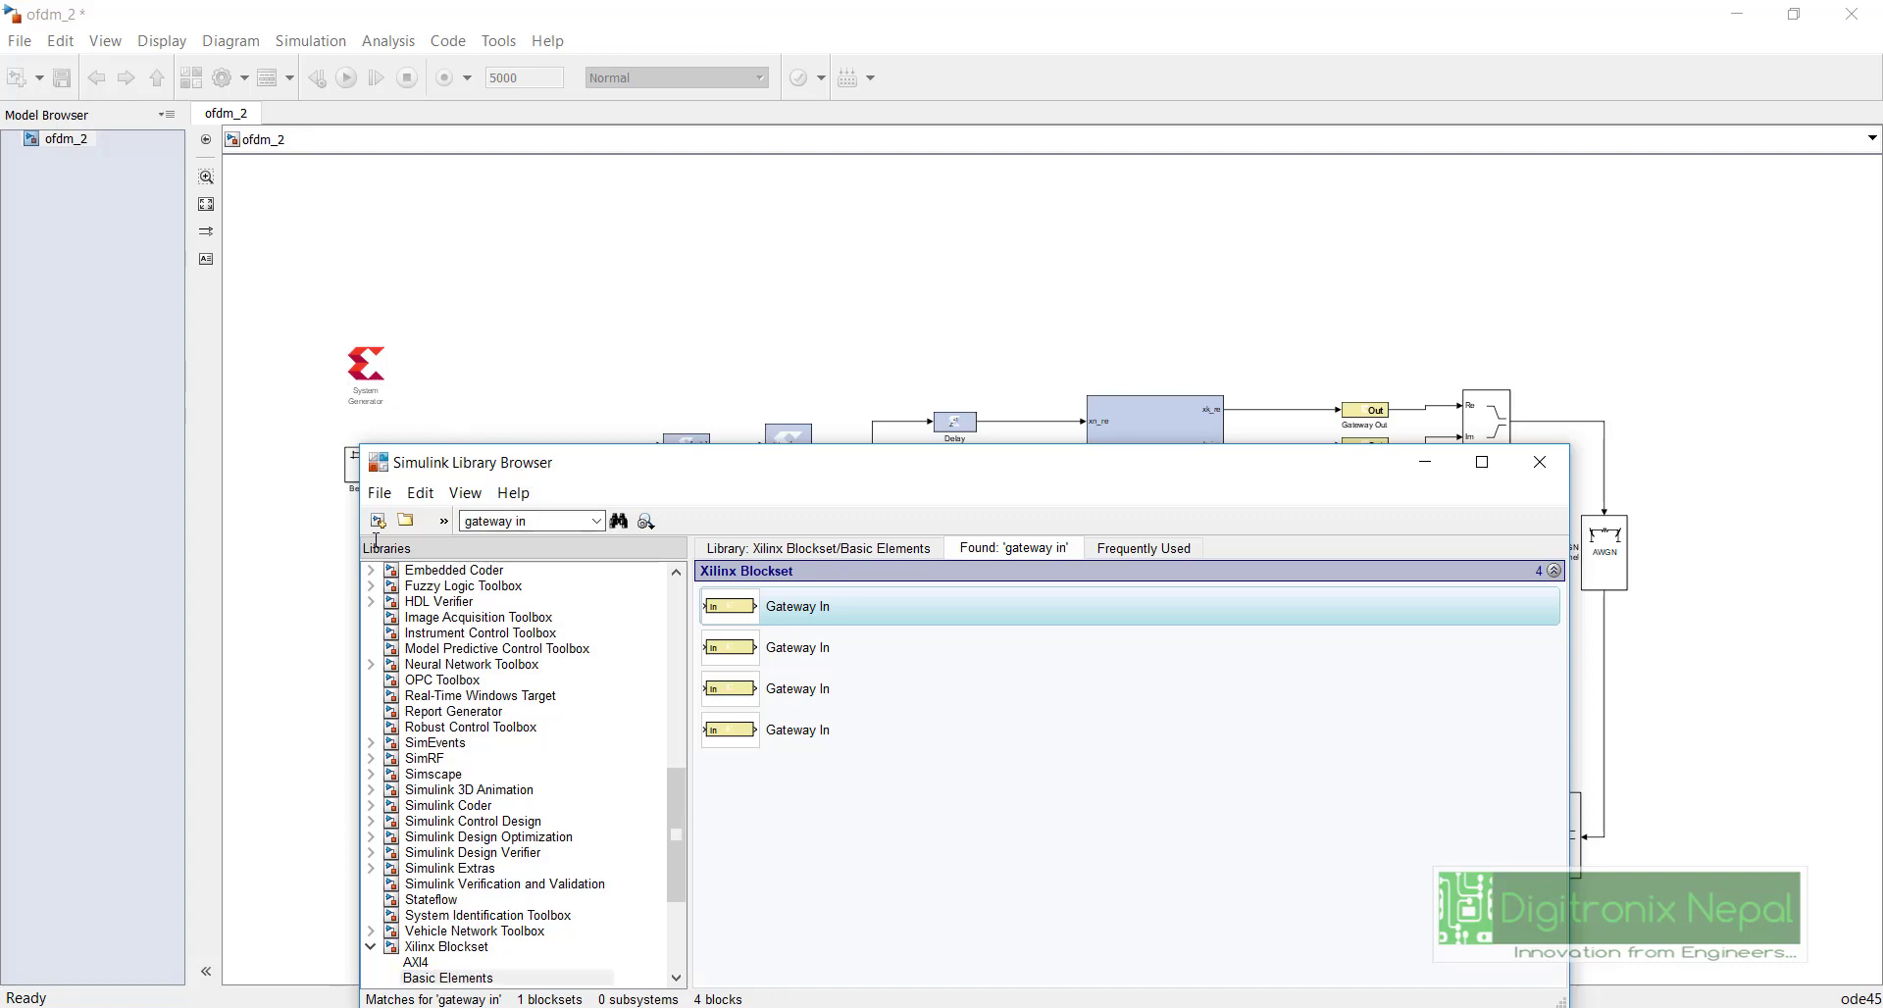
pyautogui.write('register')
pyautogui.press('Return')
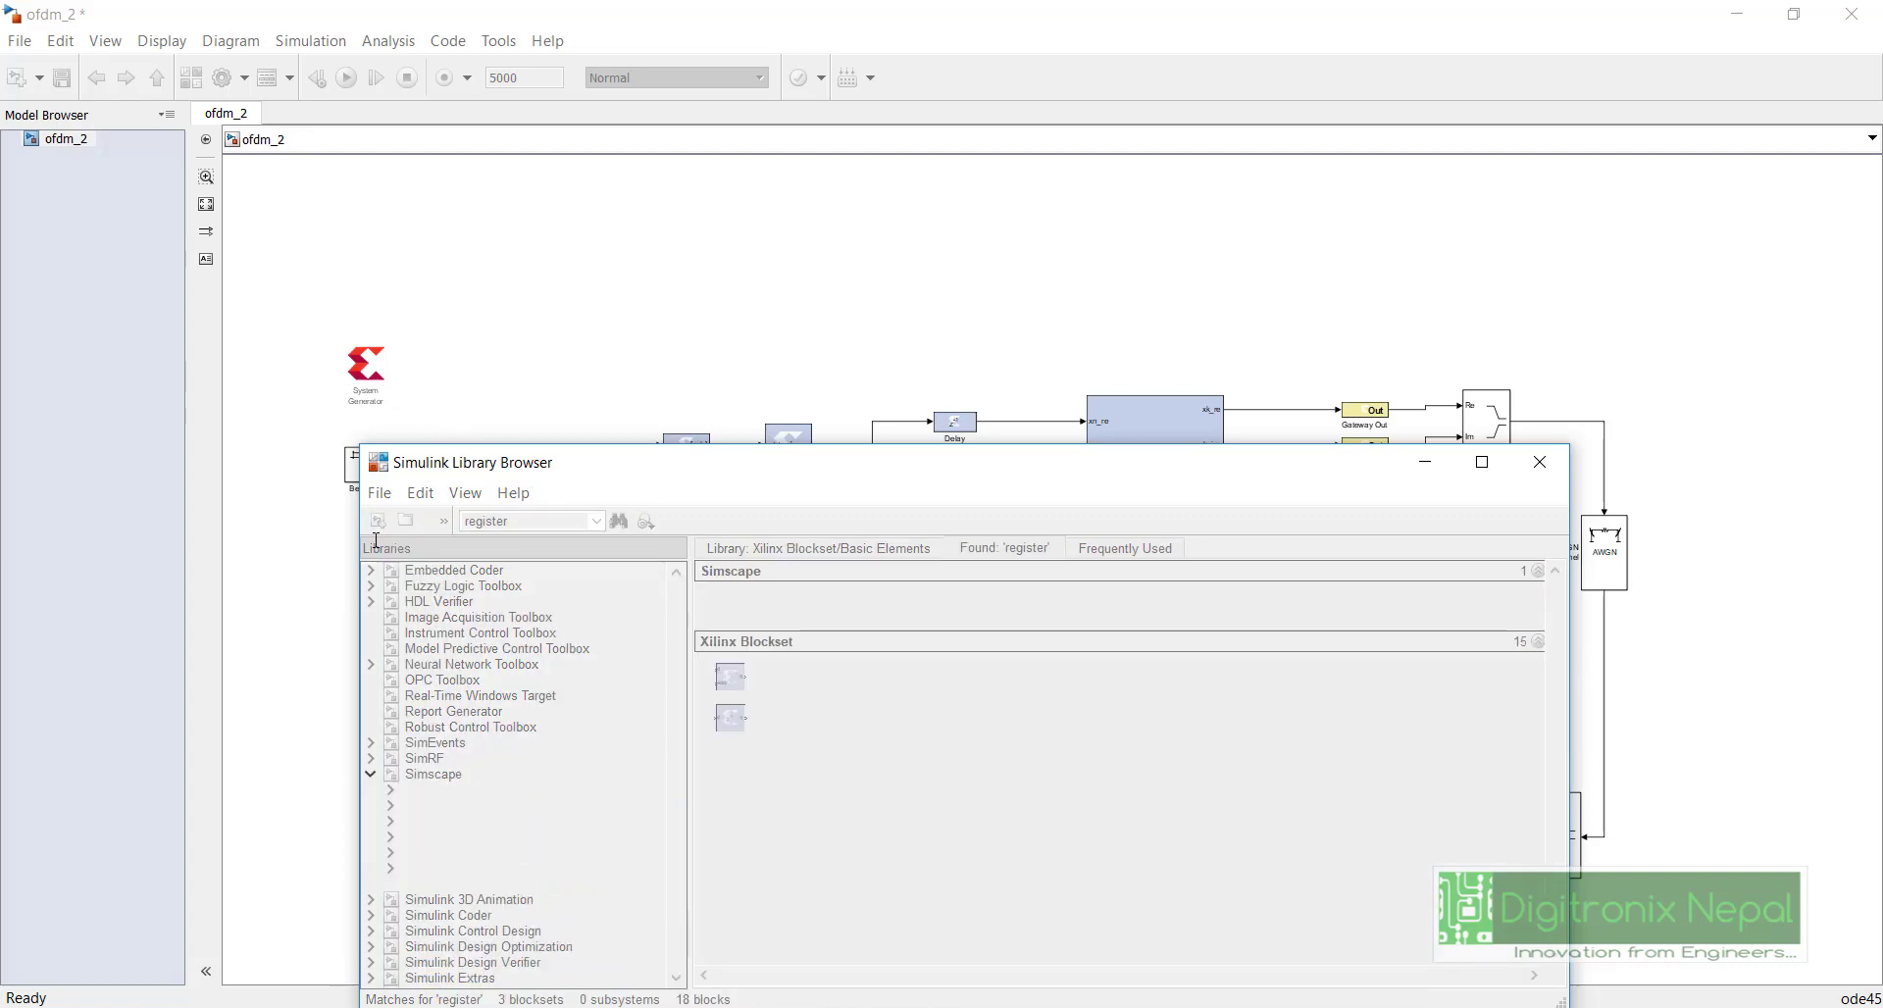
pyautogui.moveTo(750, 724); pyautogui.dragTo(1219, 806)
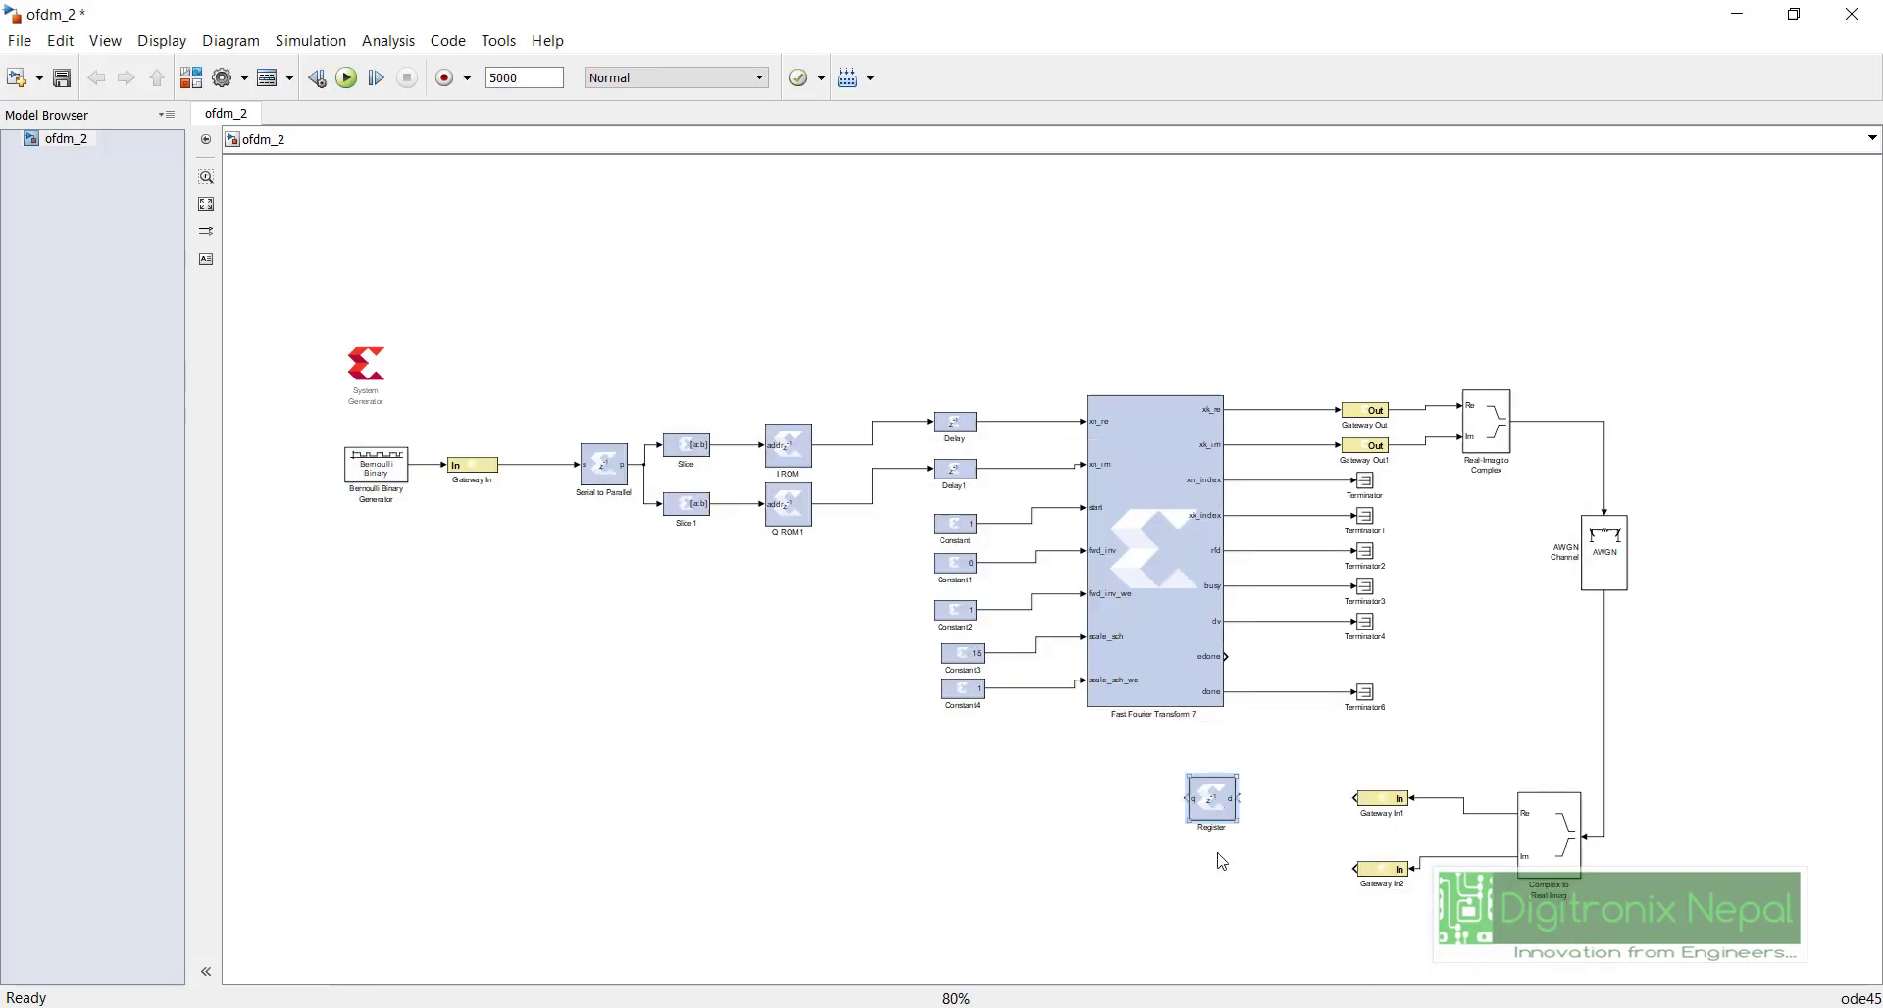
pyautogui.moveTo(1216, 819); pyautogui.dragTo(1219, 894)
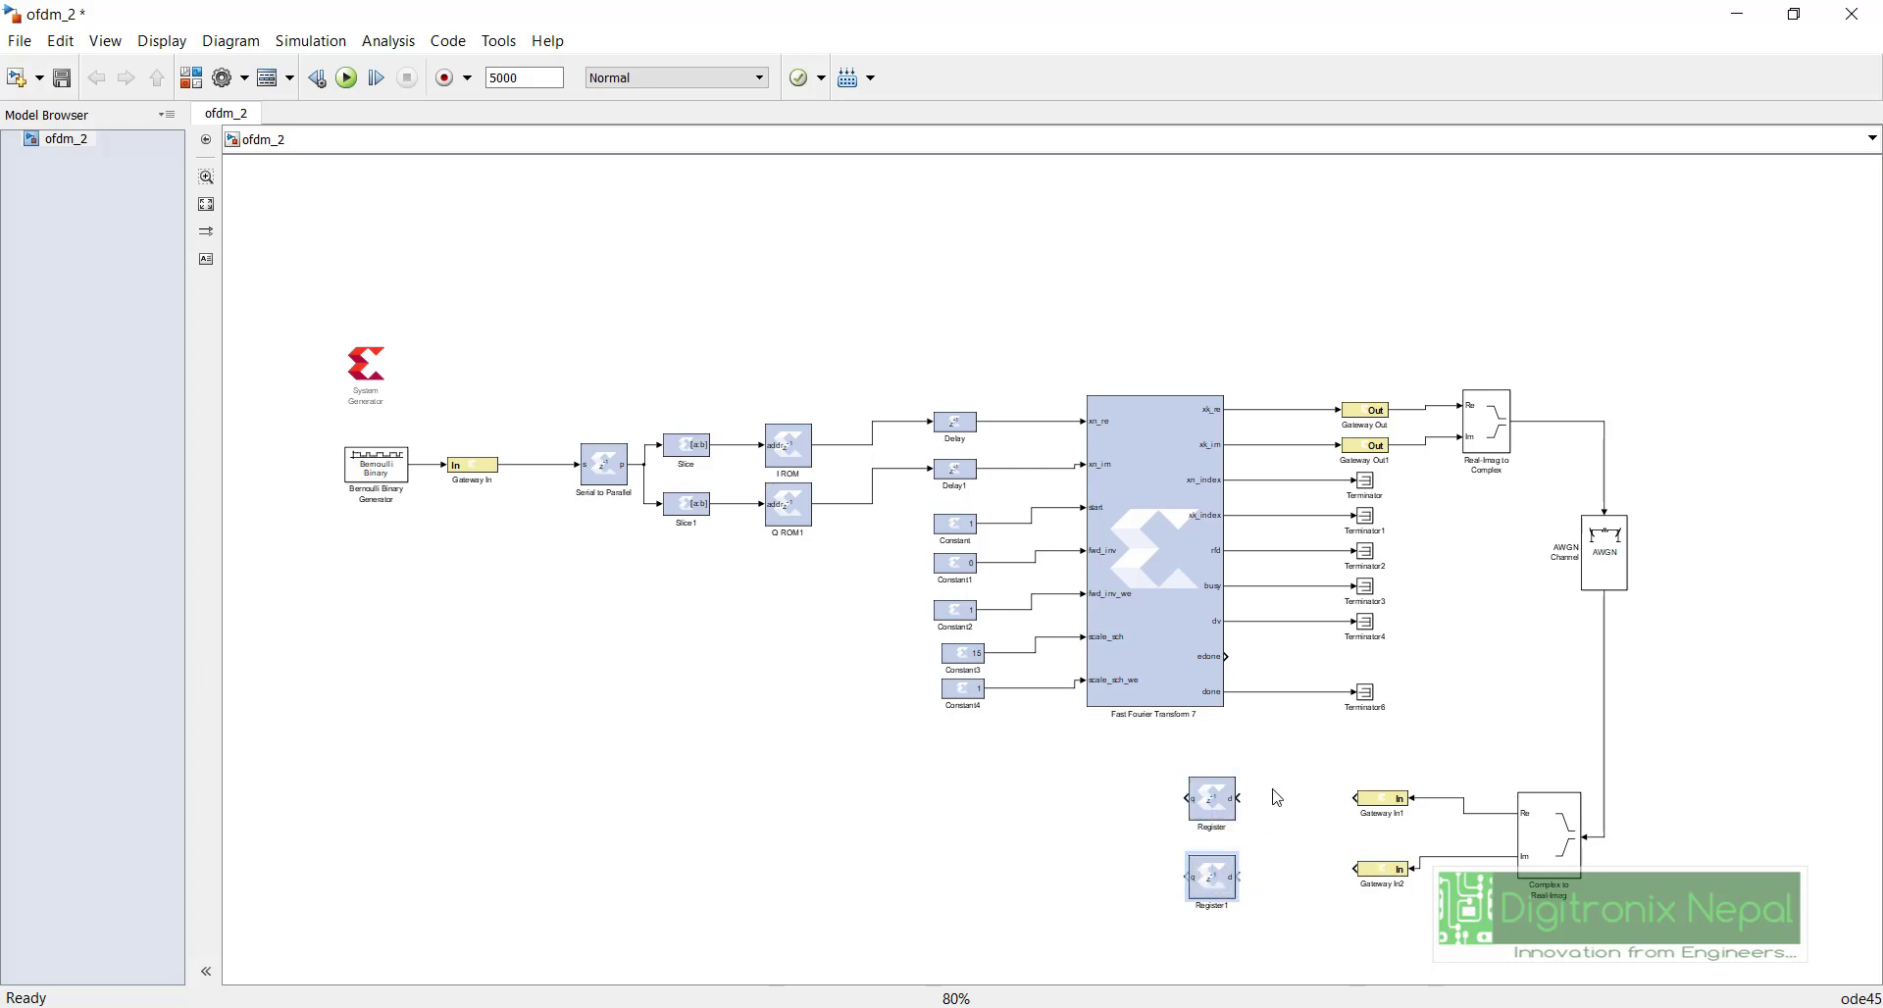
# Step: Wire Gateway In1 into Register and Gateway In2 into Register1
pyautogui.moveTo(1238, 797); pyautogui.dragTo(1356, 798)
pyautogui.doubleClick(1238, 883)
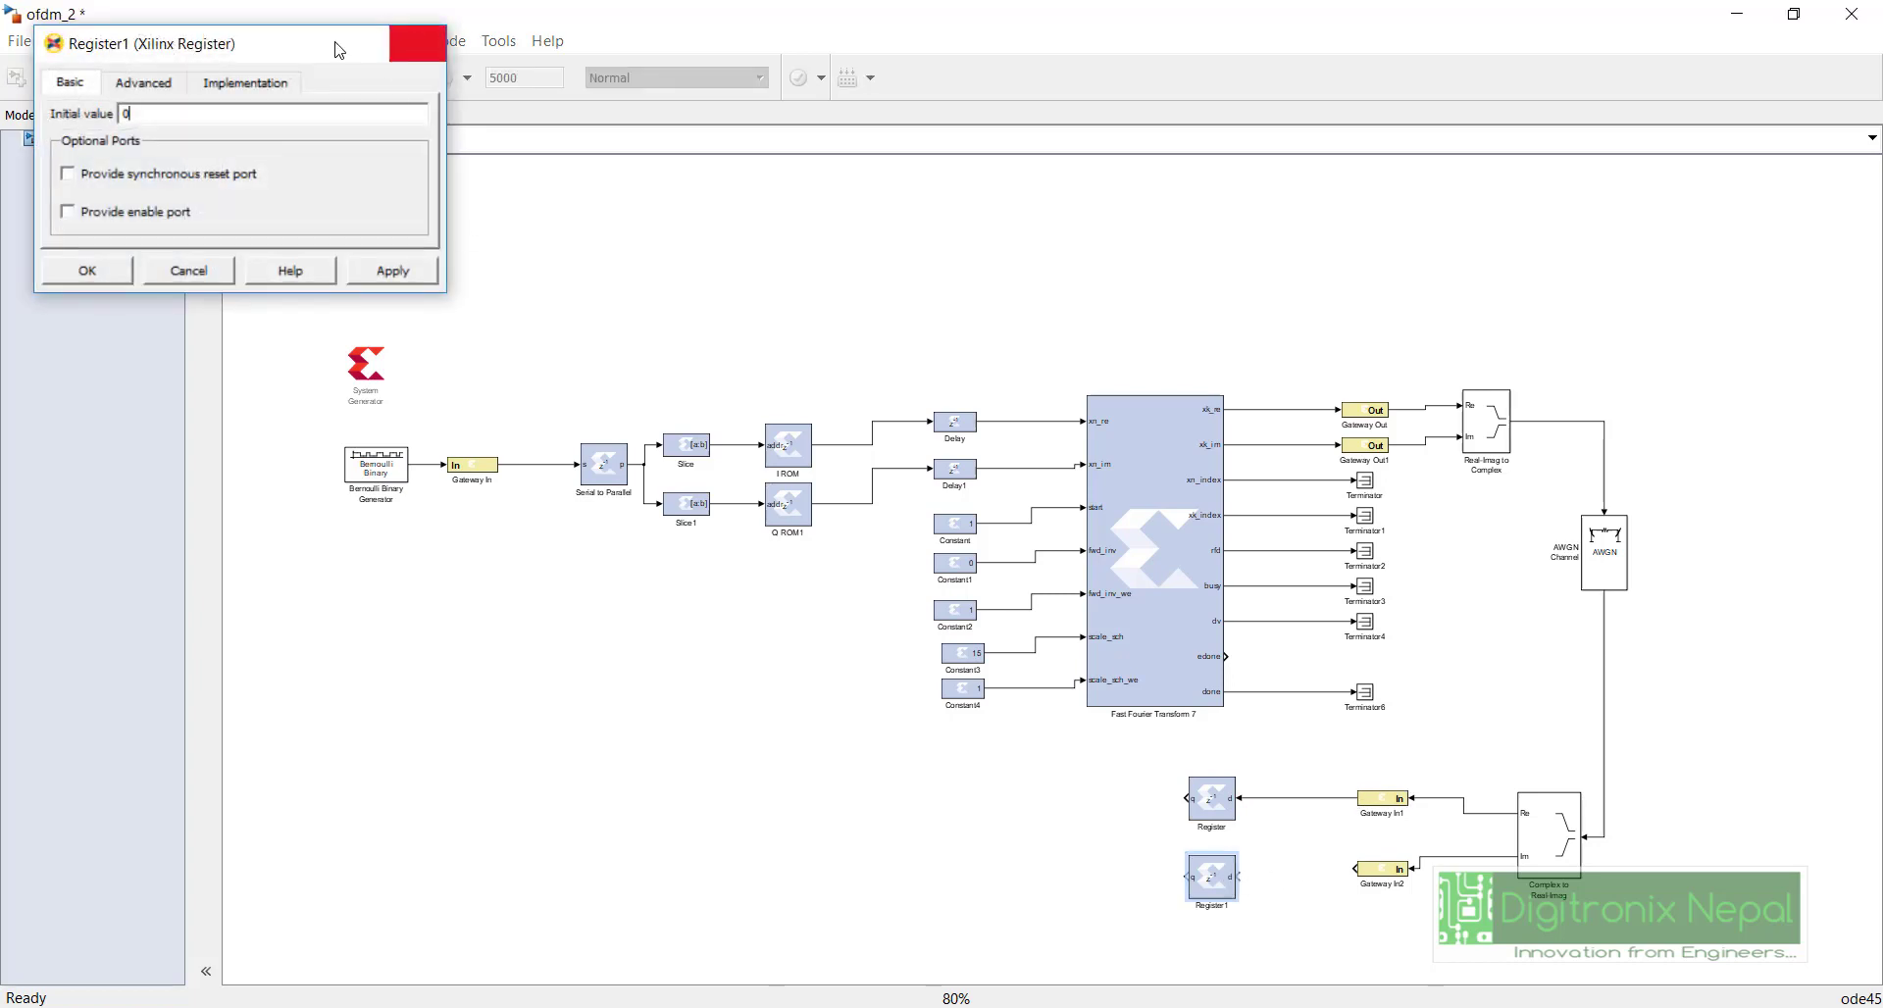
pyautogui.click(420, 45)
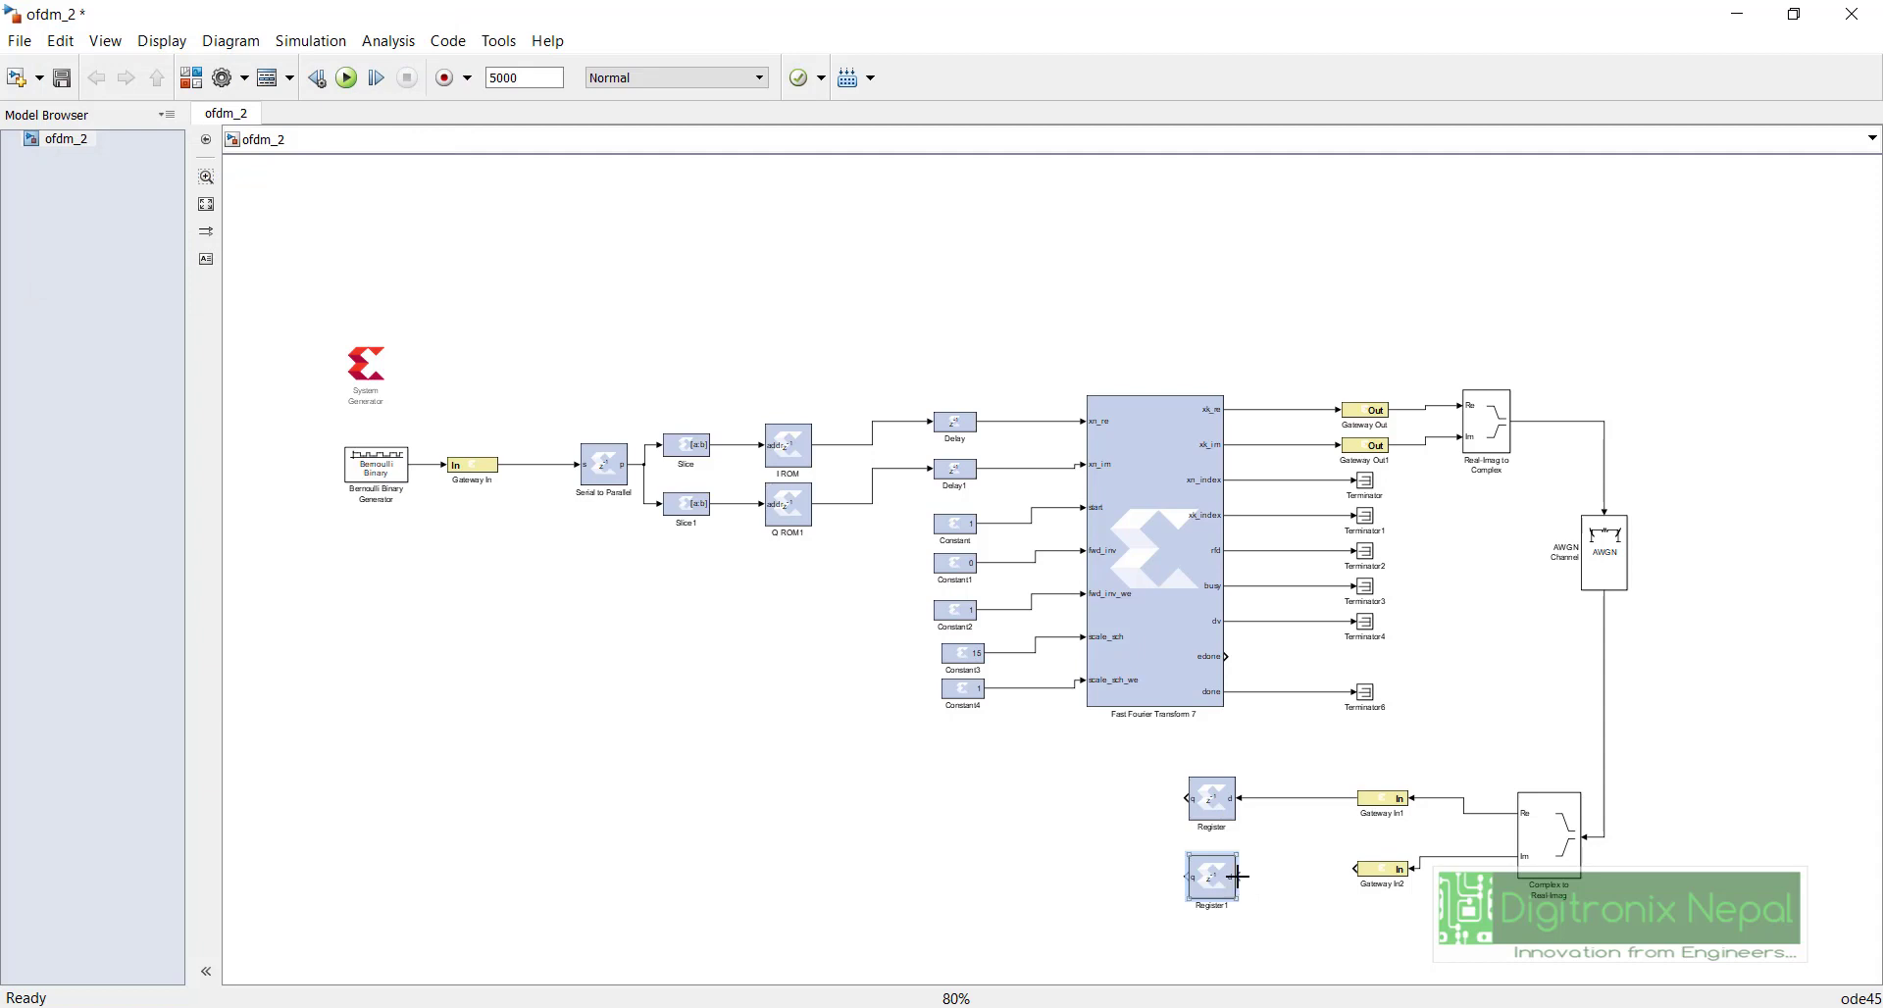
pyautogui.moveTo(1238, 876); pyautogui.dragTo(1408, 869)
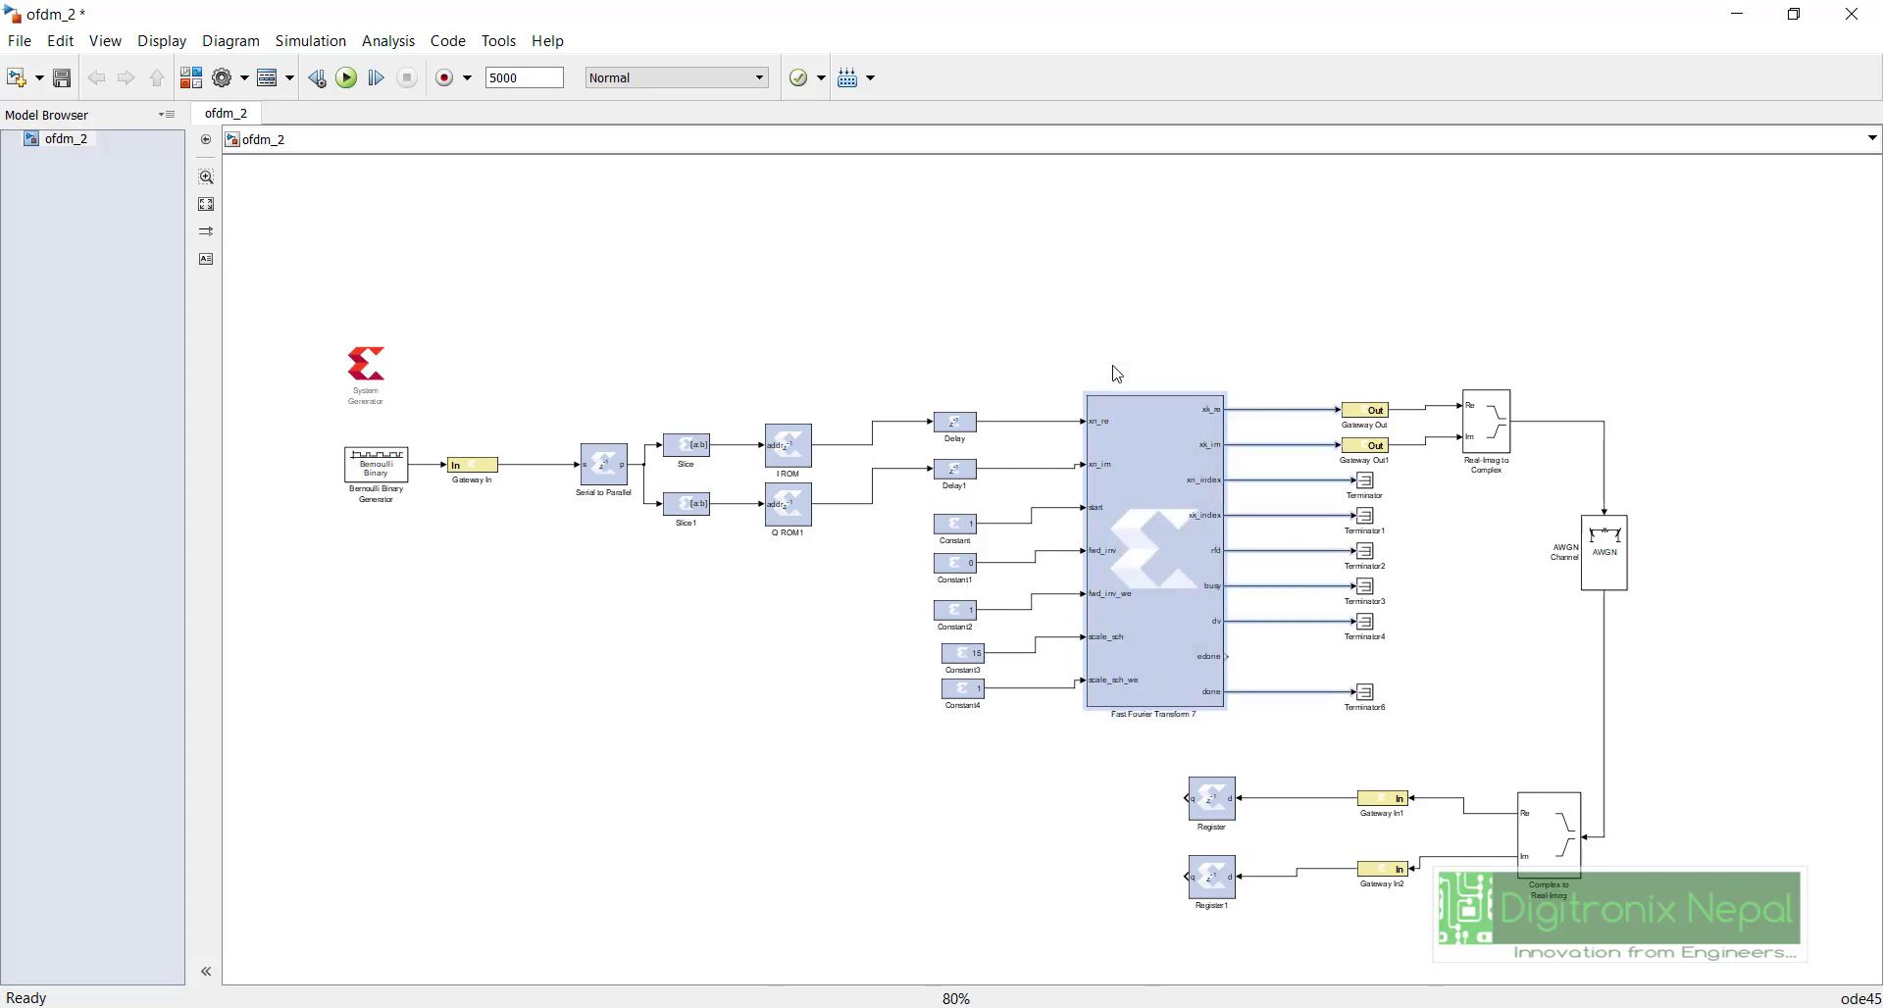
# Step: Duplicate the Fast Fourier Transform 7 block below the original and flip it horizontally
pyautogui.click(1136, 627)
pyautogui.moveTo(1134, 625); pyautogui.dragTo(921, 986)
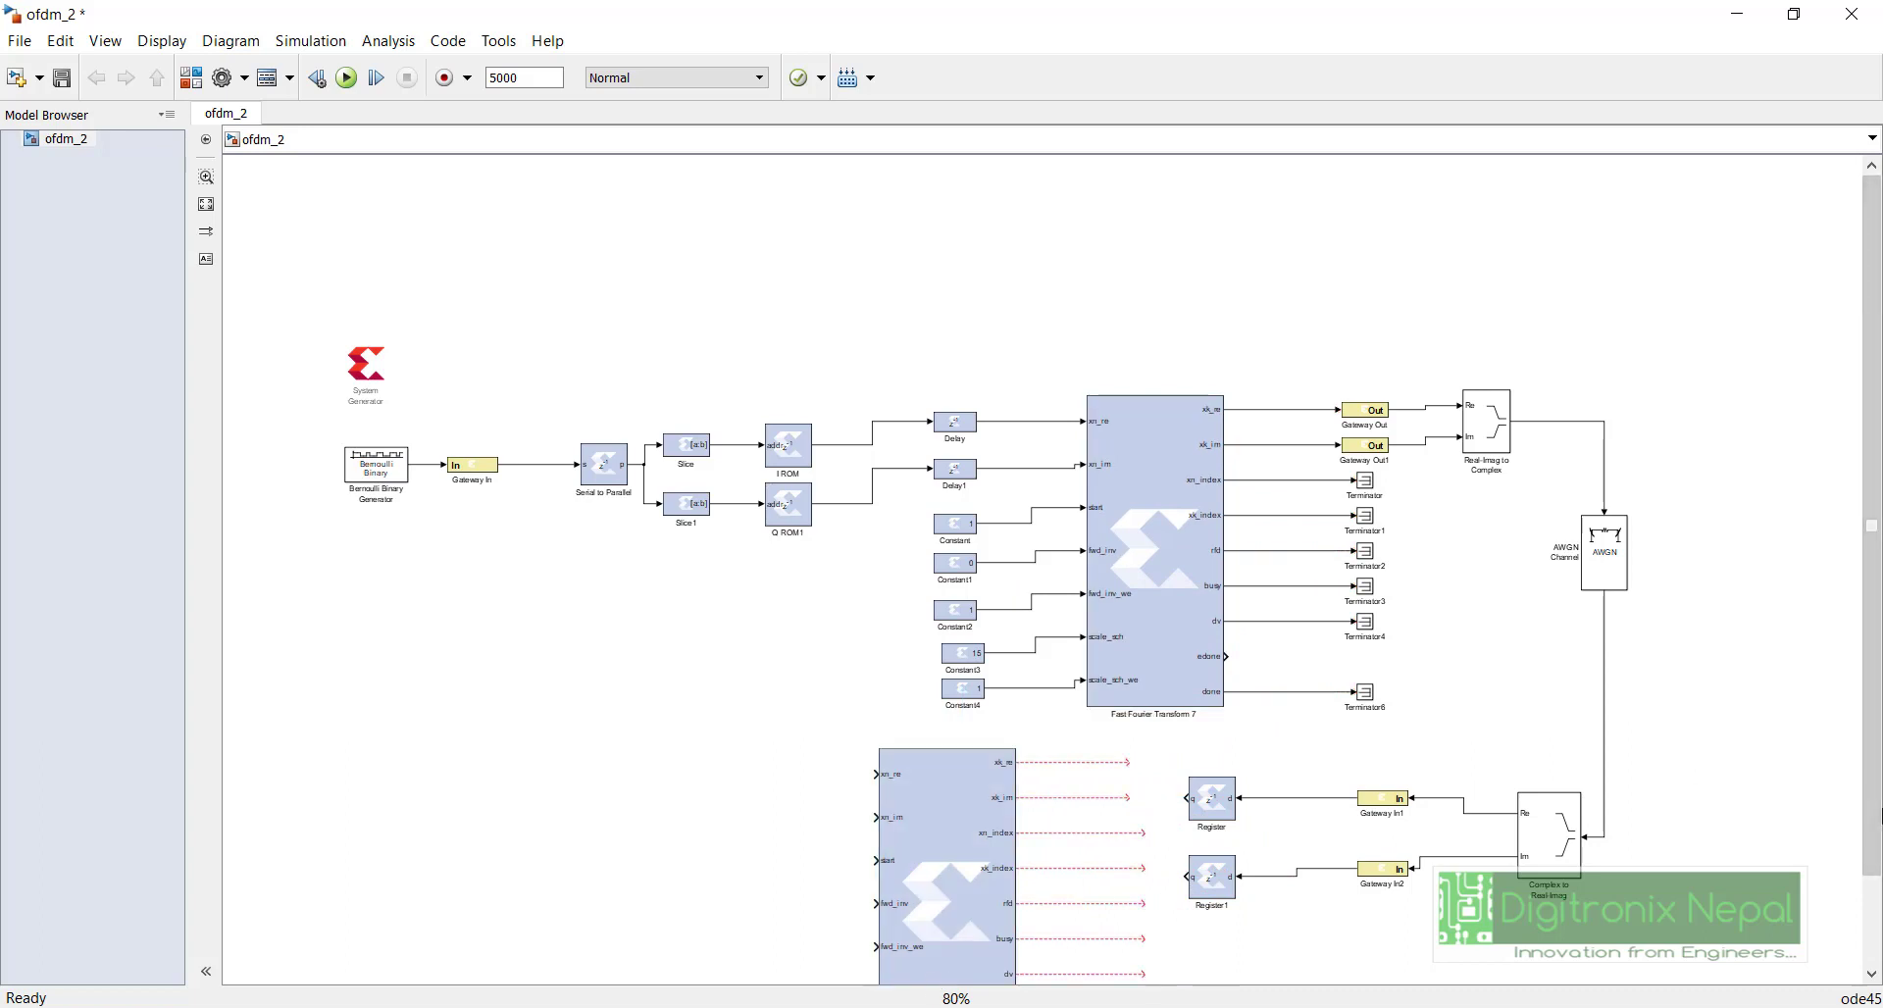
pyautogui.scroll(-2, 1861, 981)
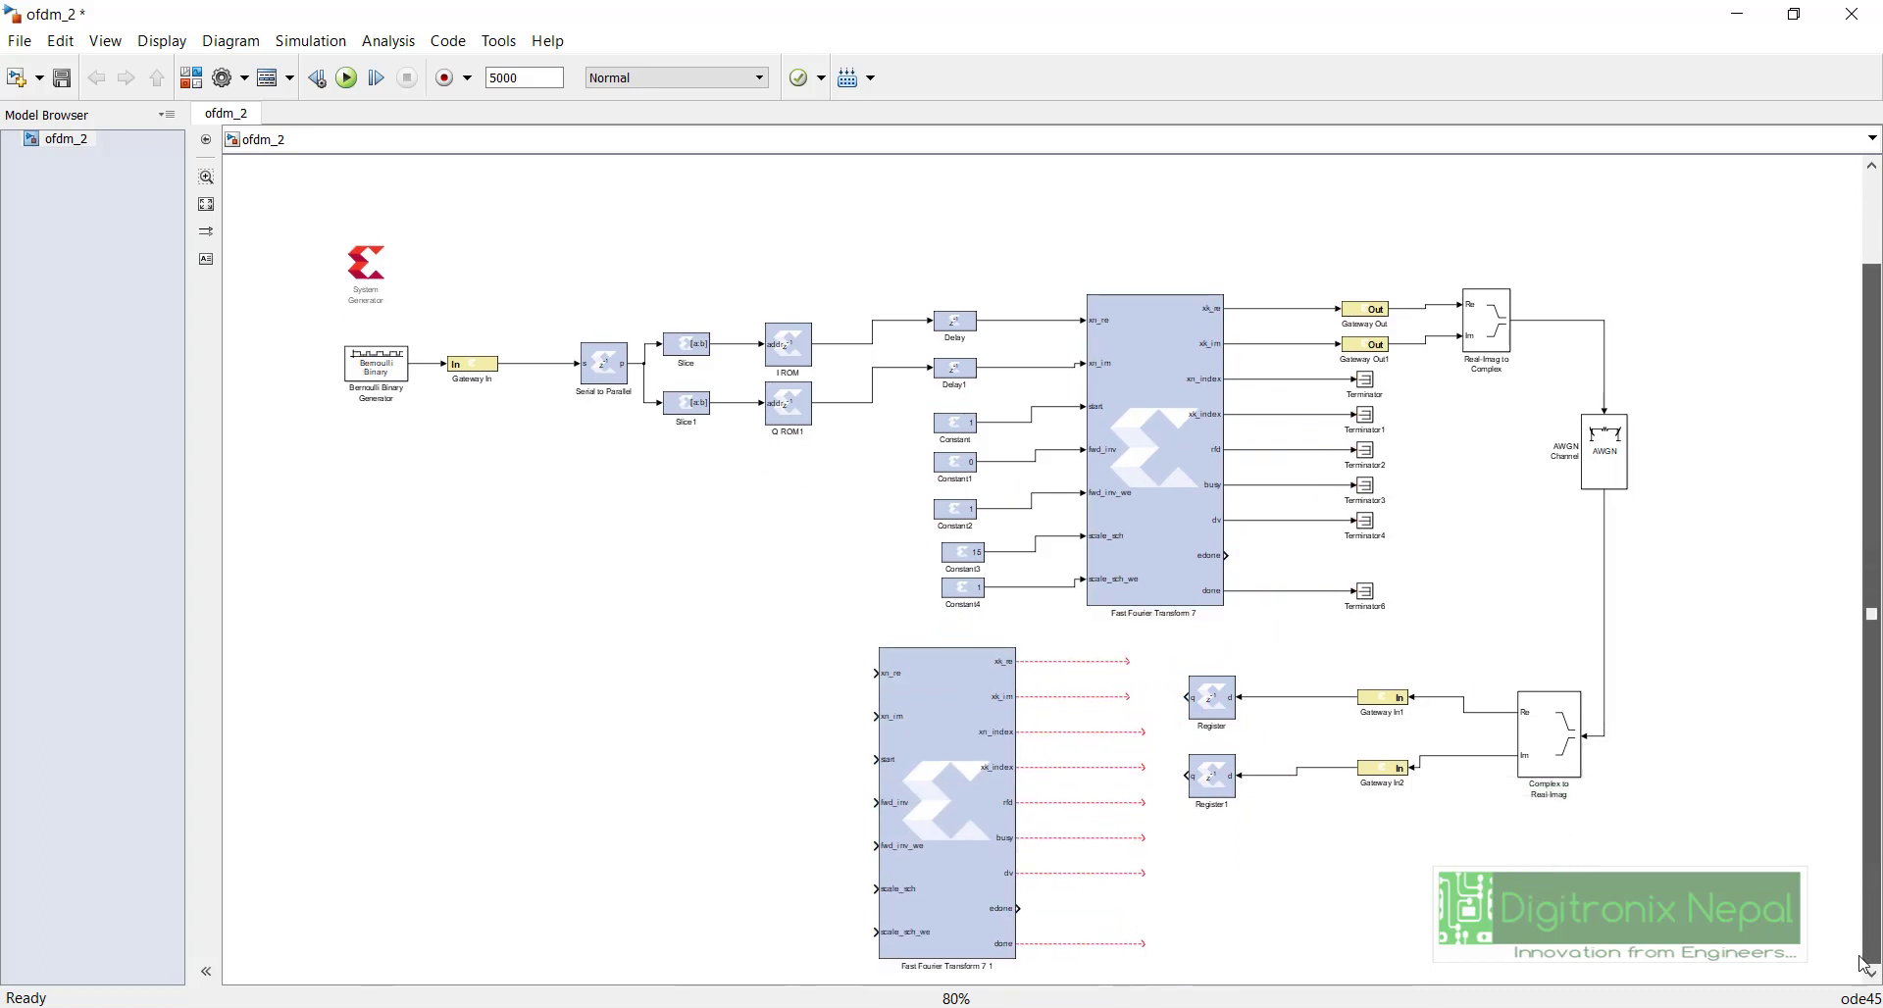
pyautogui.click(993, 840)
pyautogui.hotkey('ctrl', 'i')
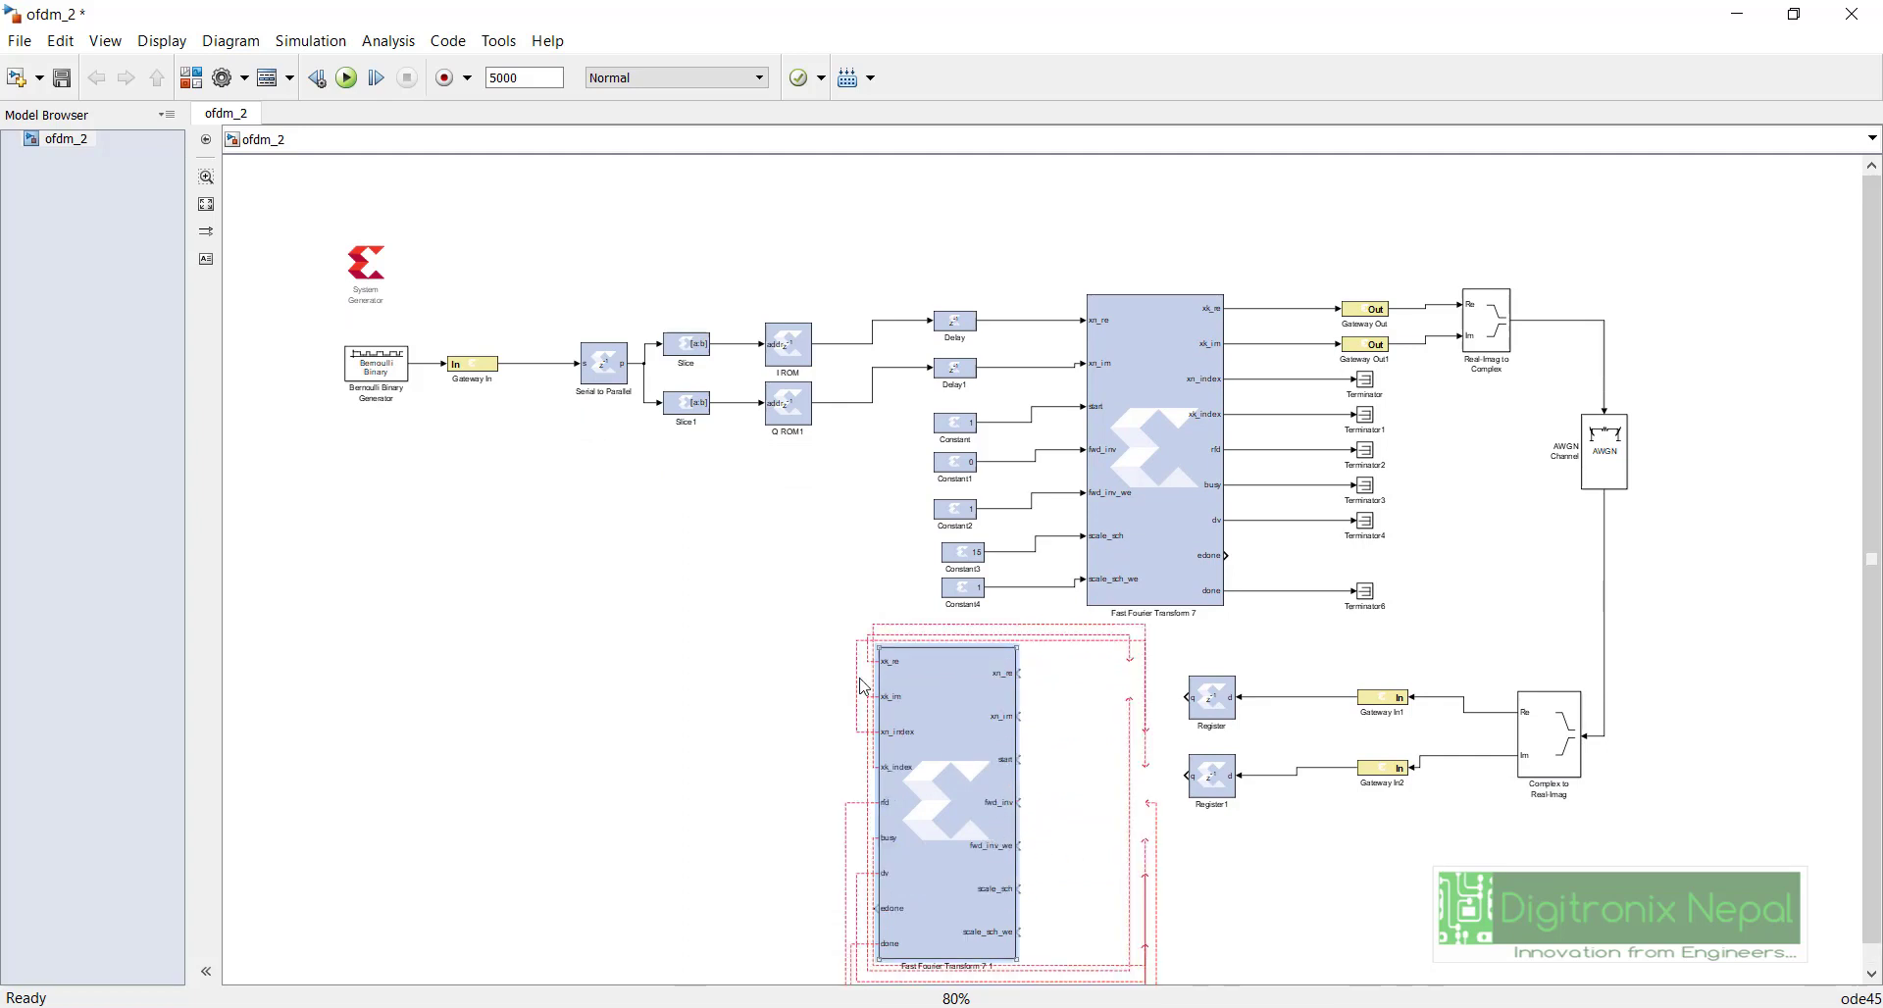
# Step: Delete the copy's dangling signal lines and move the flipped FFT further left
pyautogui.click(1074, 716)
pyautogui.click(1056, 634)
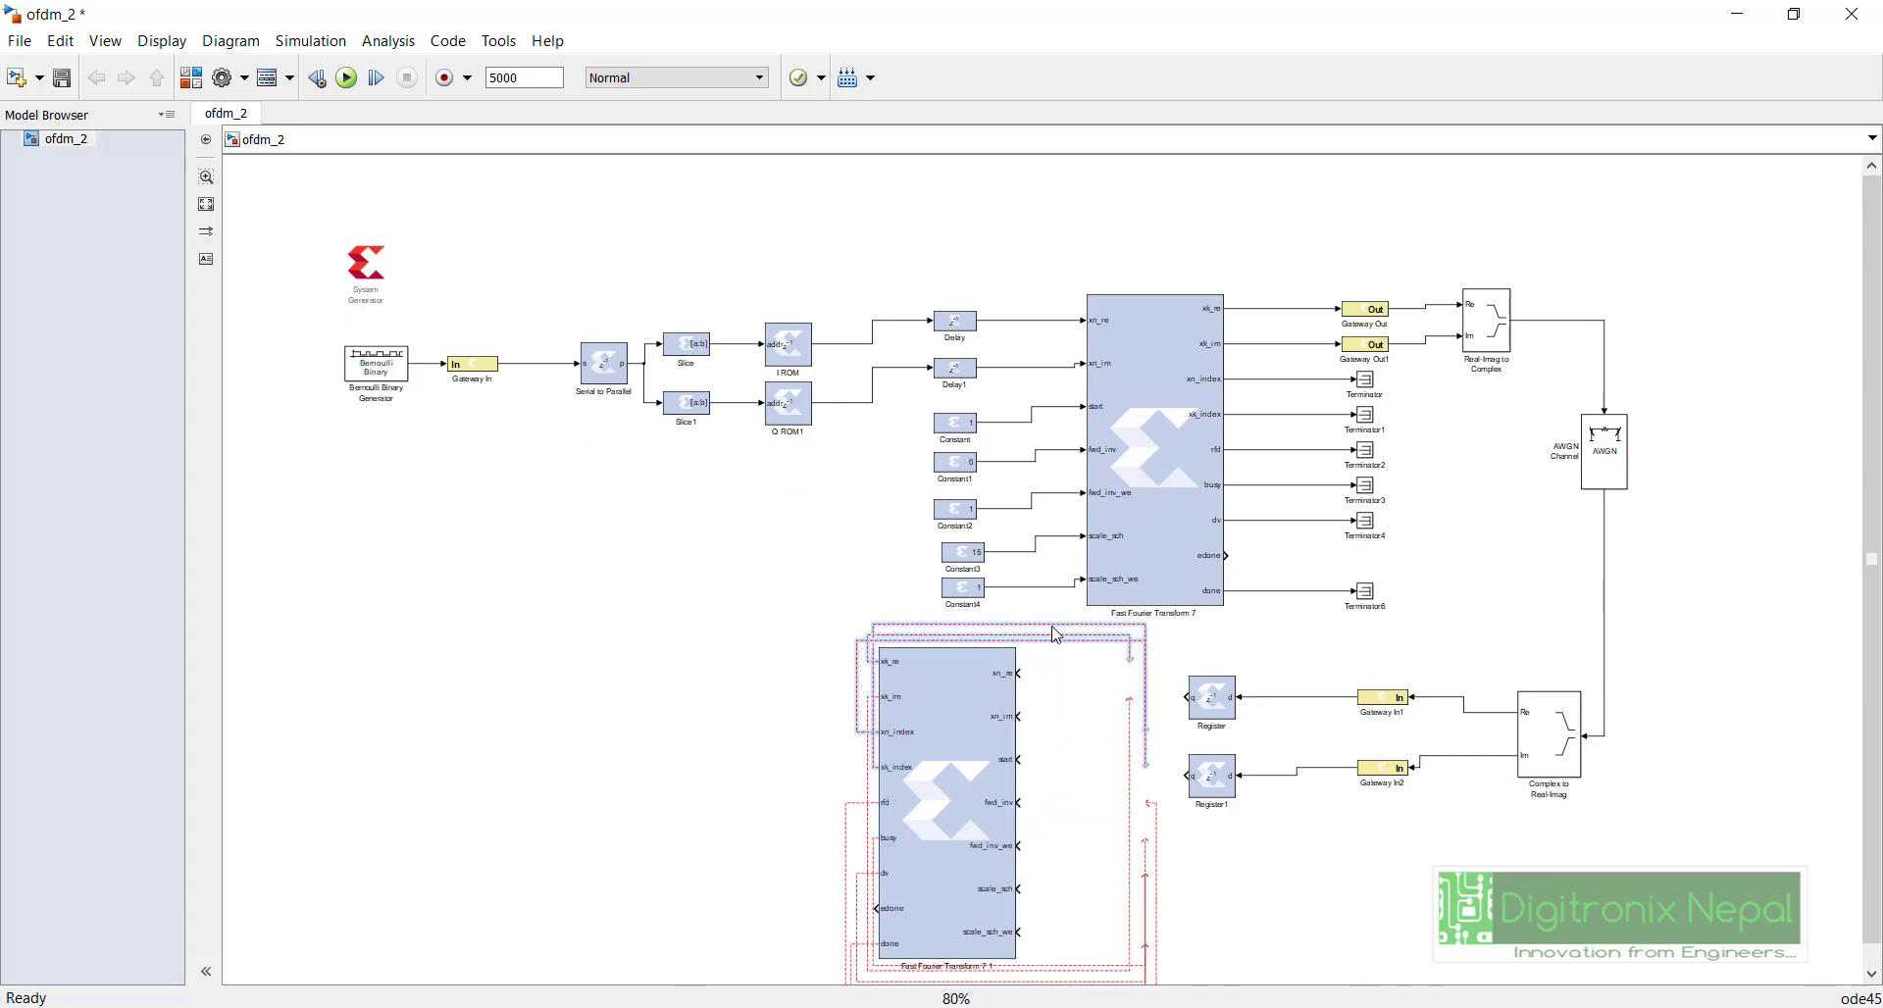
pyautogui.press('Delete')
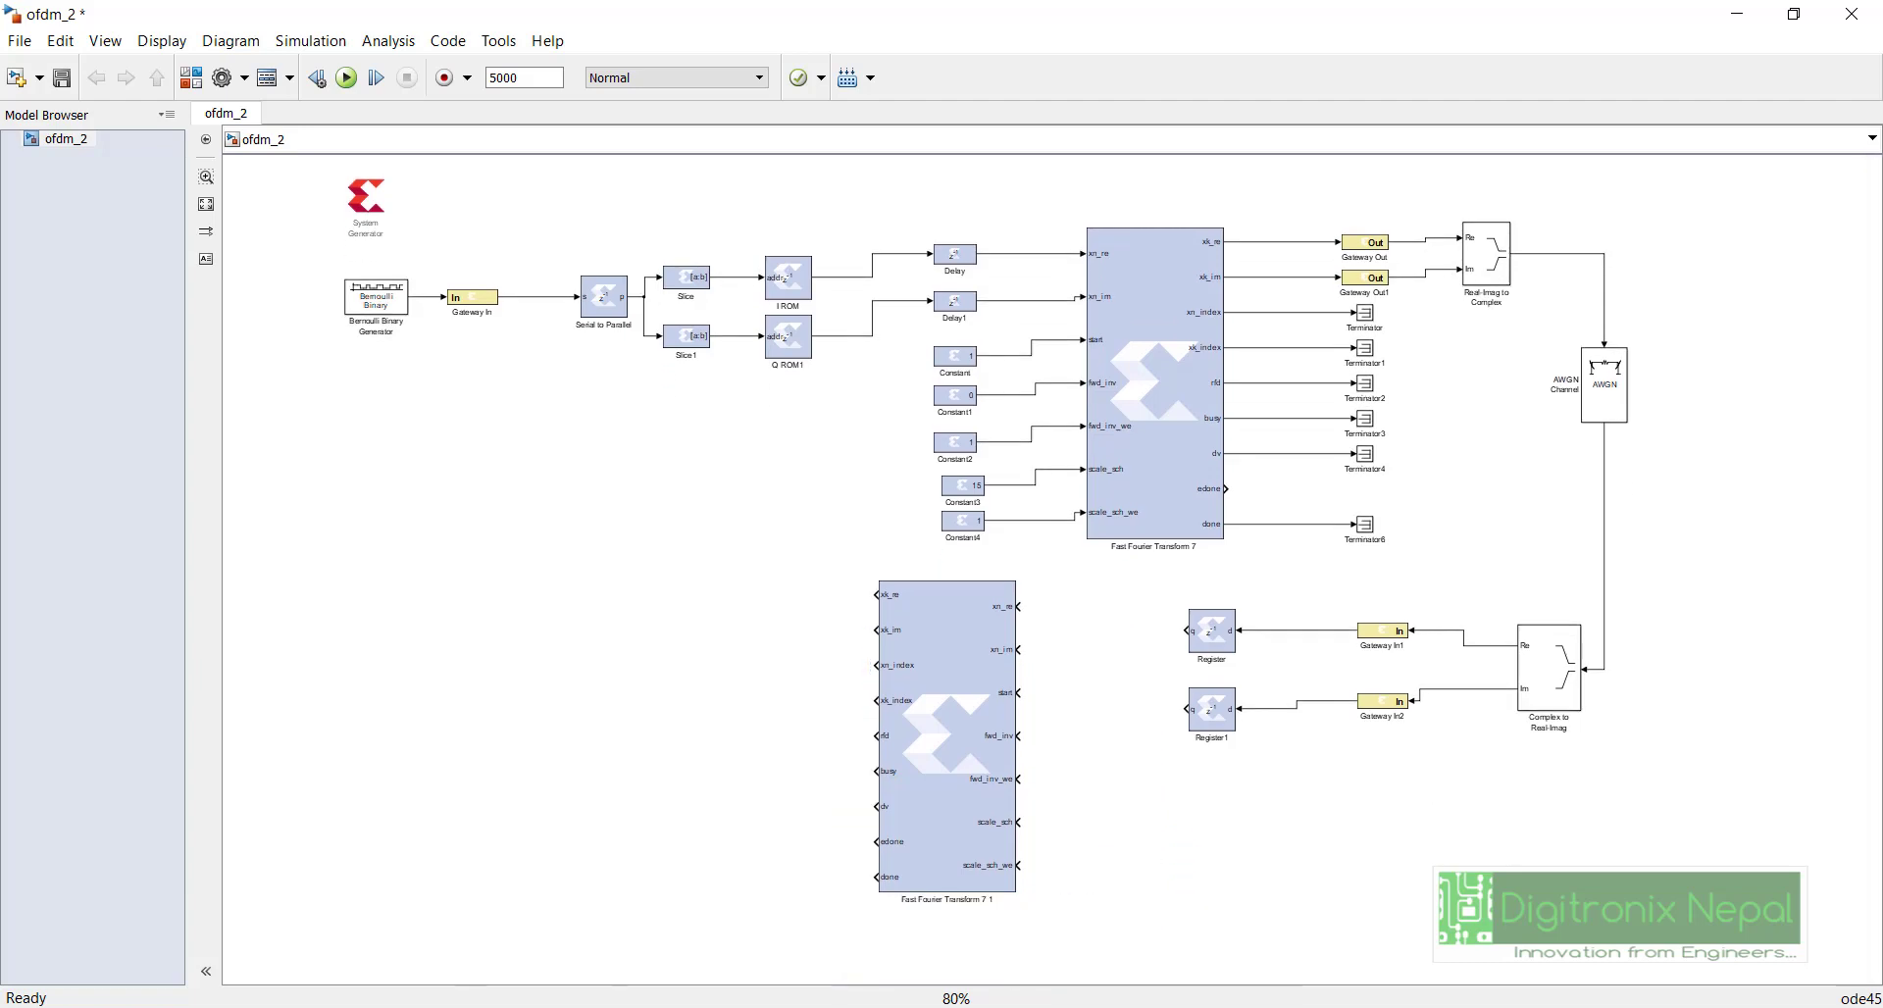
pyautogui.moveTo(944, 737); pyautogui.dragTo(849, 741)
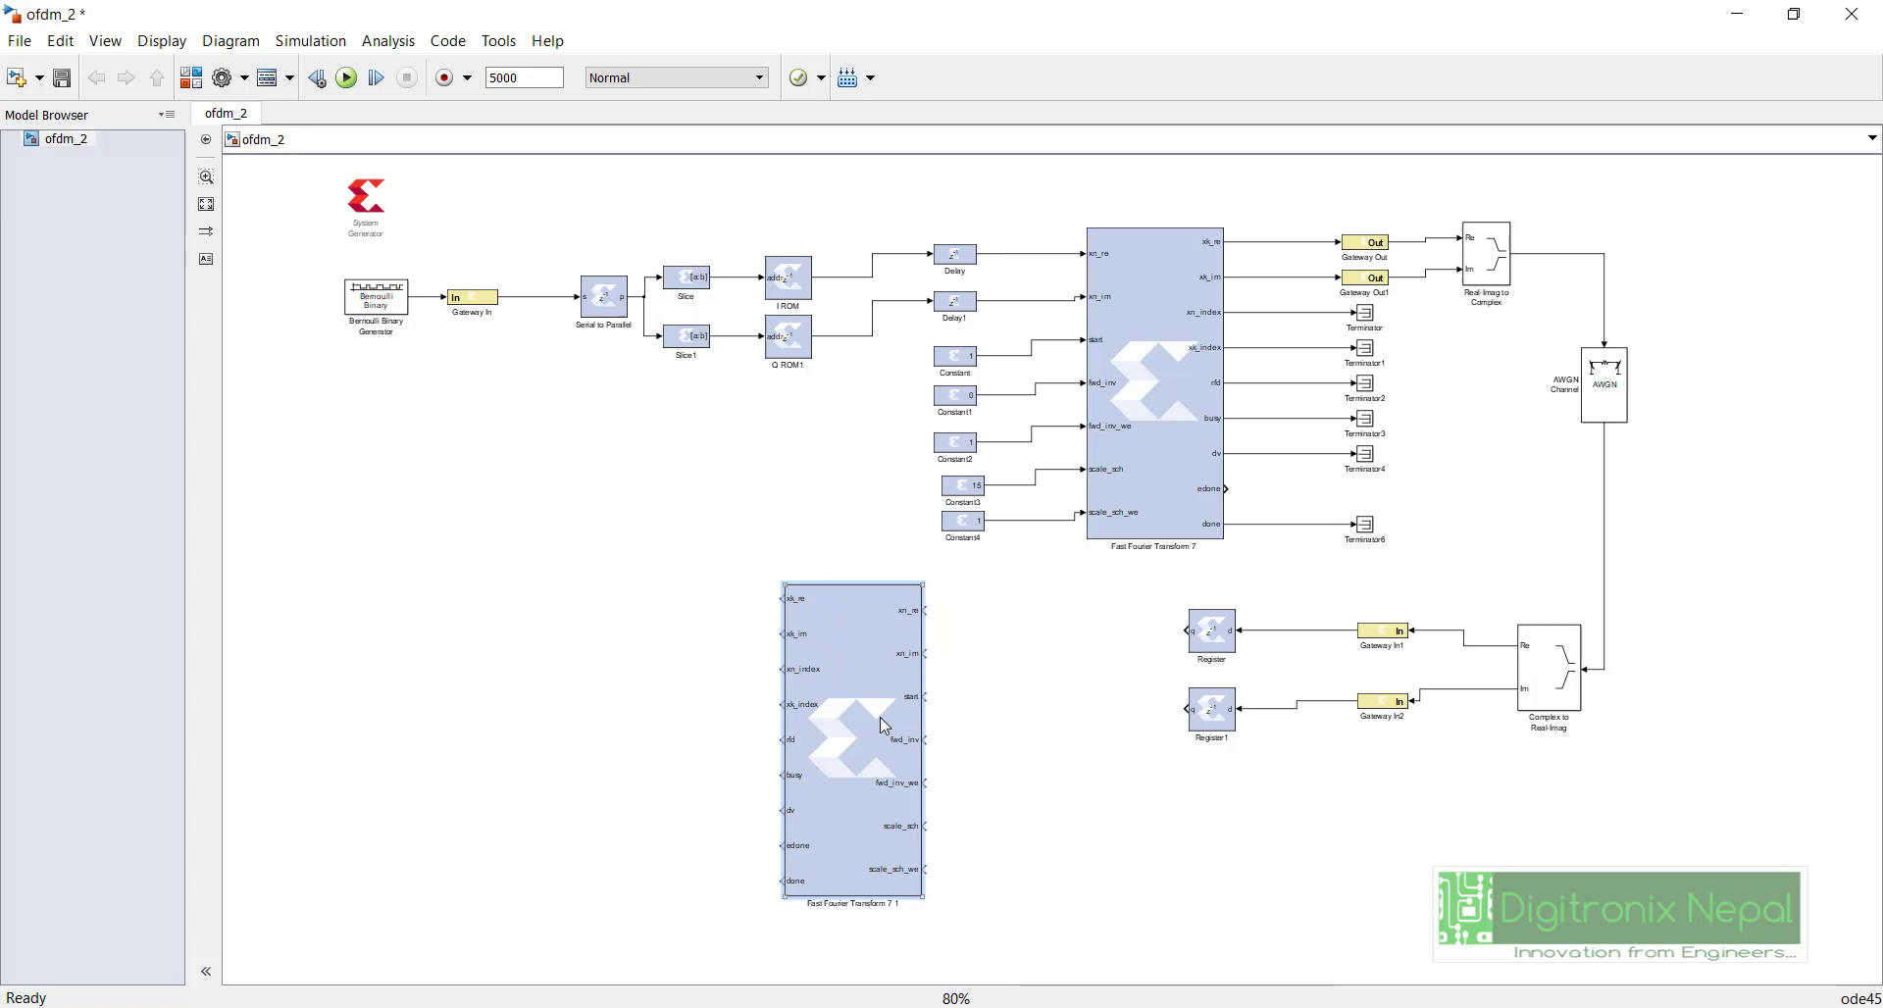
# Step: Add a Xilinx Convert block from a 'convert' search and copy it as Convert1 below
pyautogui.hotkey('ctrl', 'shift', 'l')
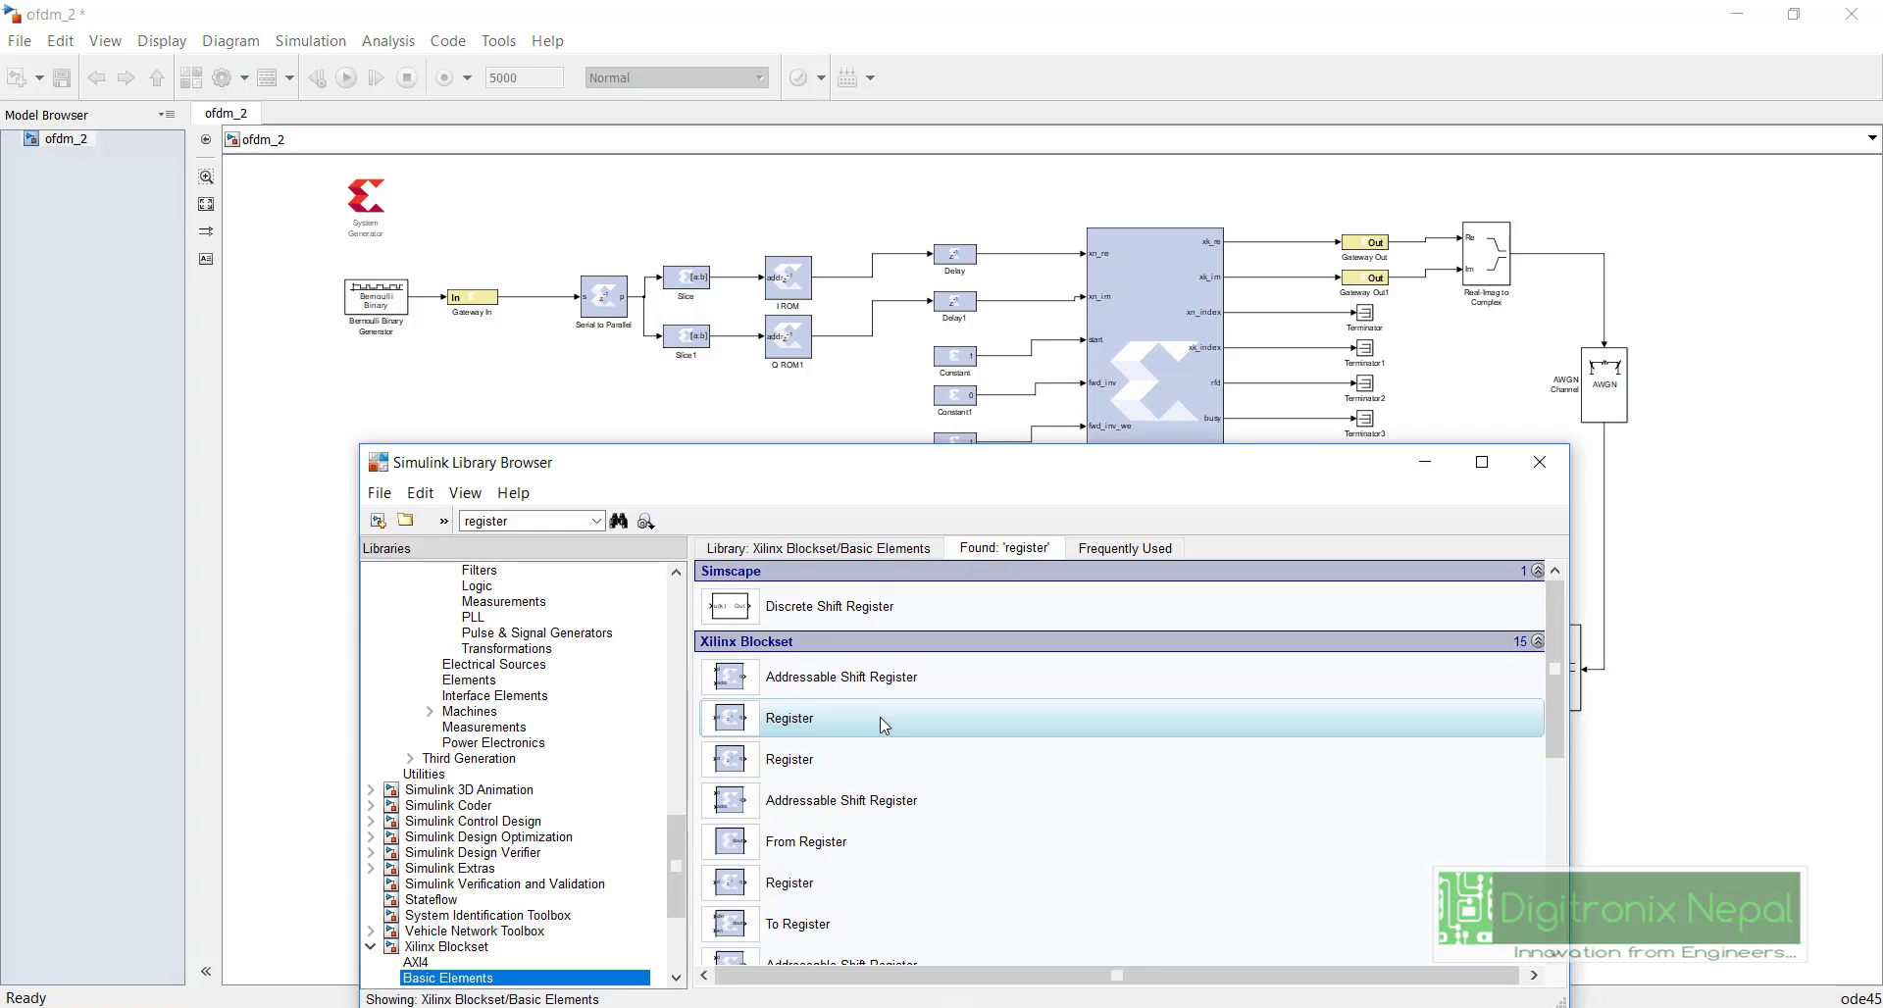
pyautogui.click(532, 521)
pyautogui.hotkey('ctrl', 'a')
pyautogui.write('convert')
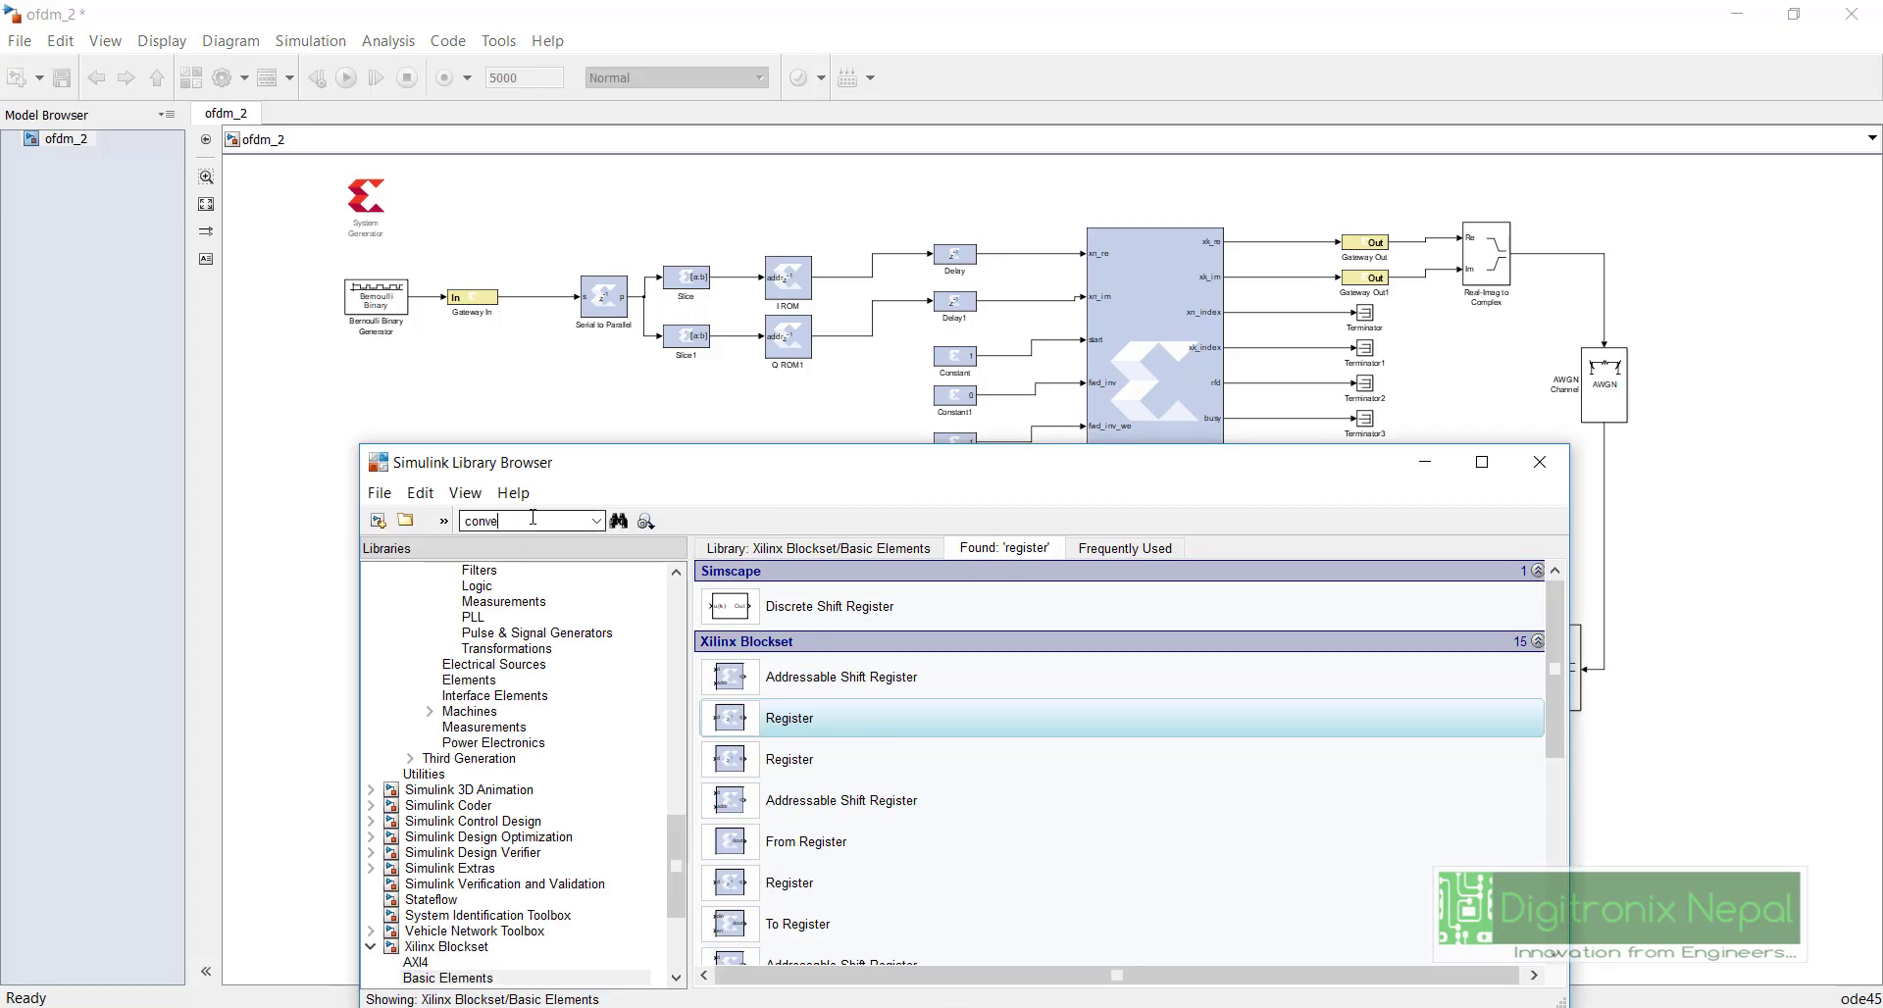
pyautogui.press('Return')
pyautogui.scroll(-10, 863, 841)
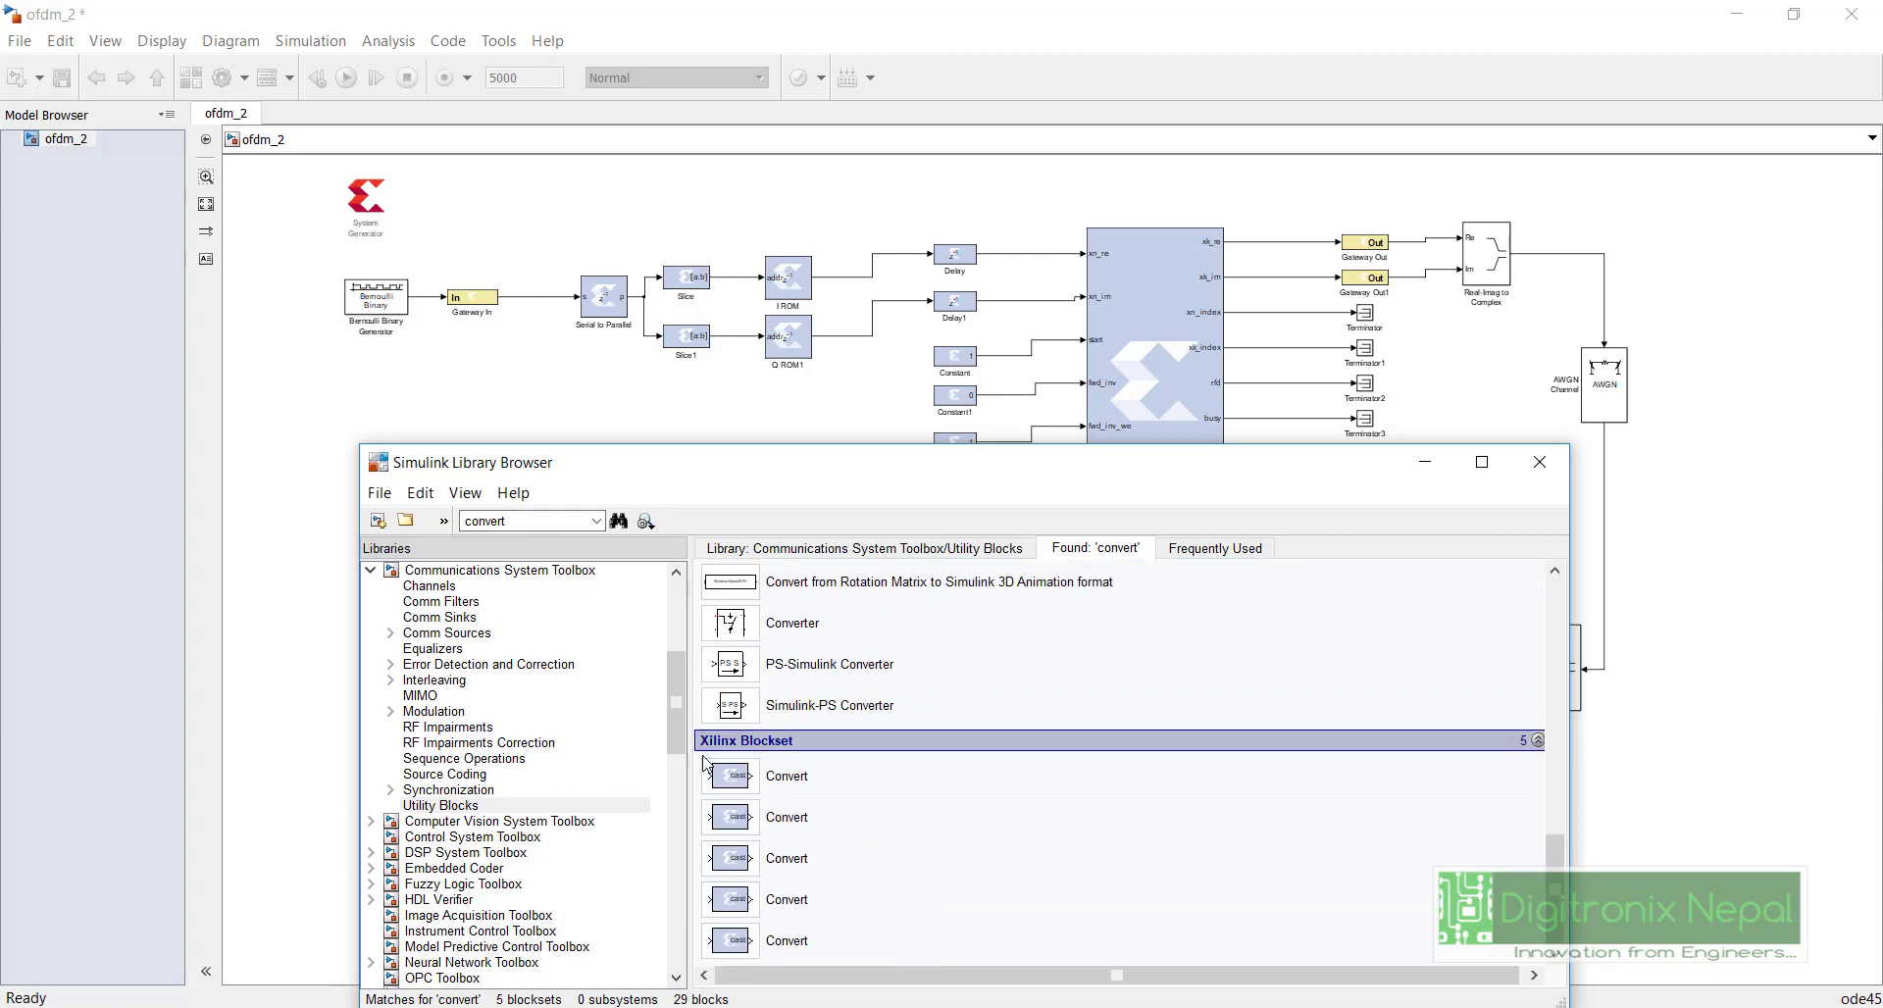
pyautogui.moveTo(731, 780); pyautogui.dragTo(1030, 610)
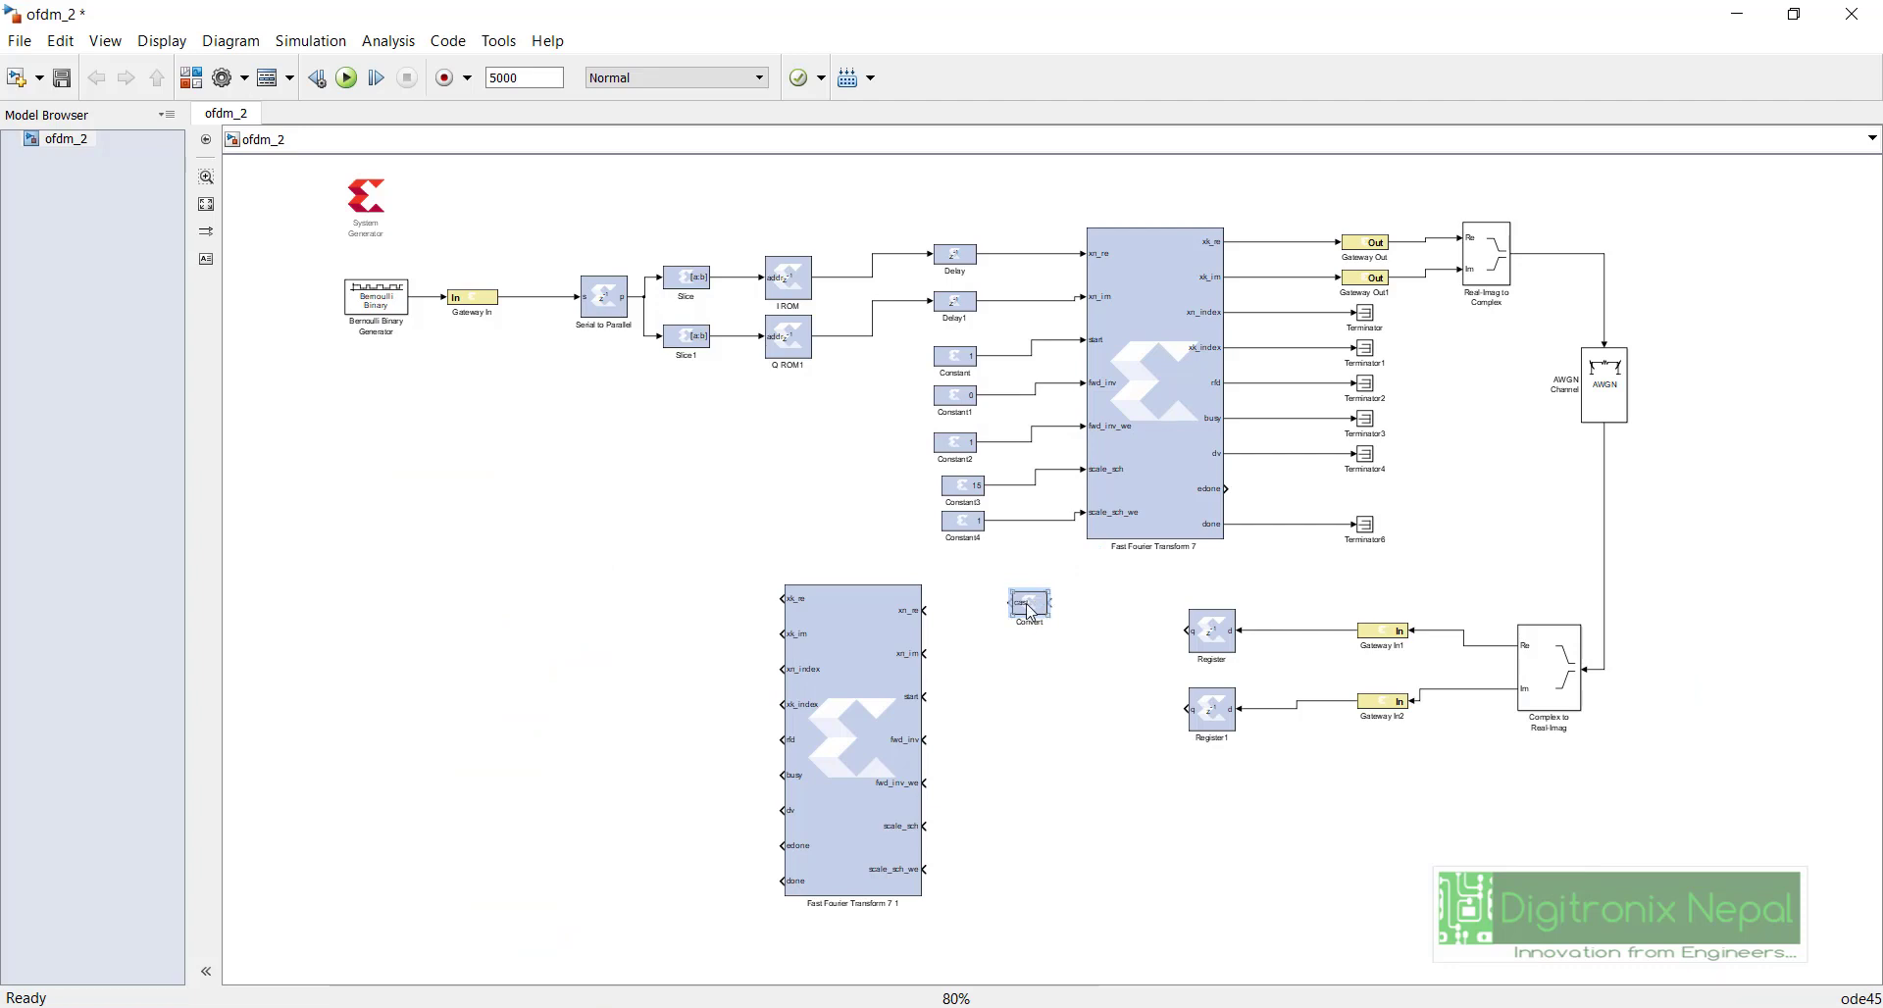
pyautogui.moveTo(1030, 608); pyautogui.dragTo(1030, 667)
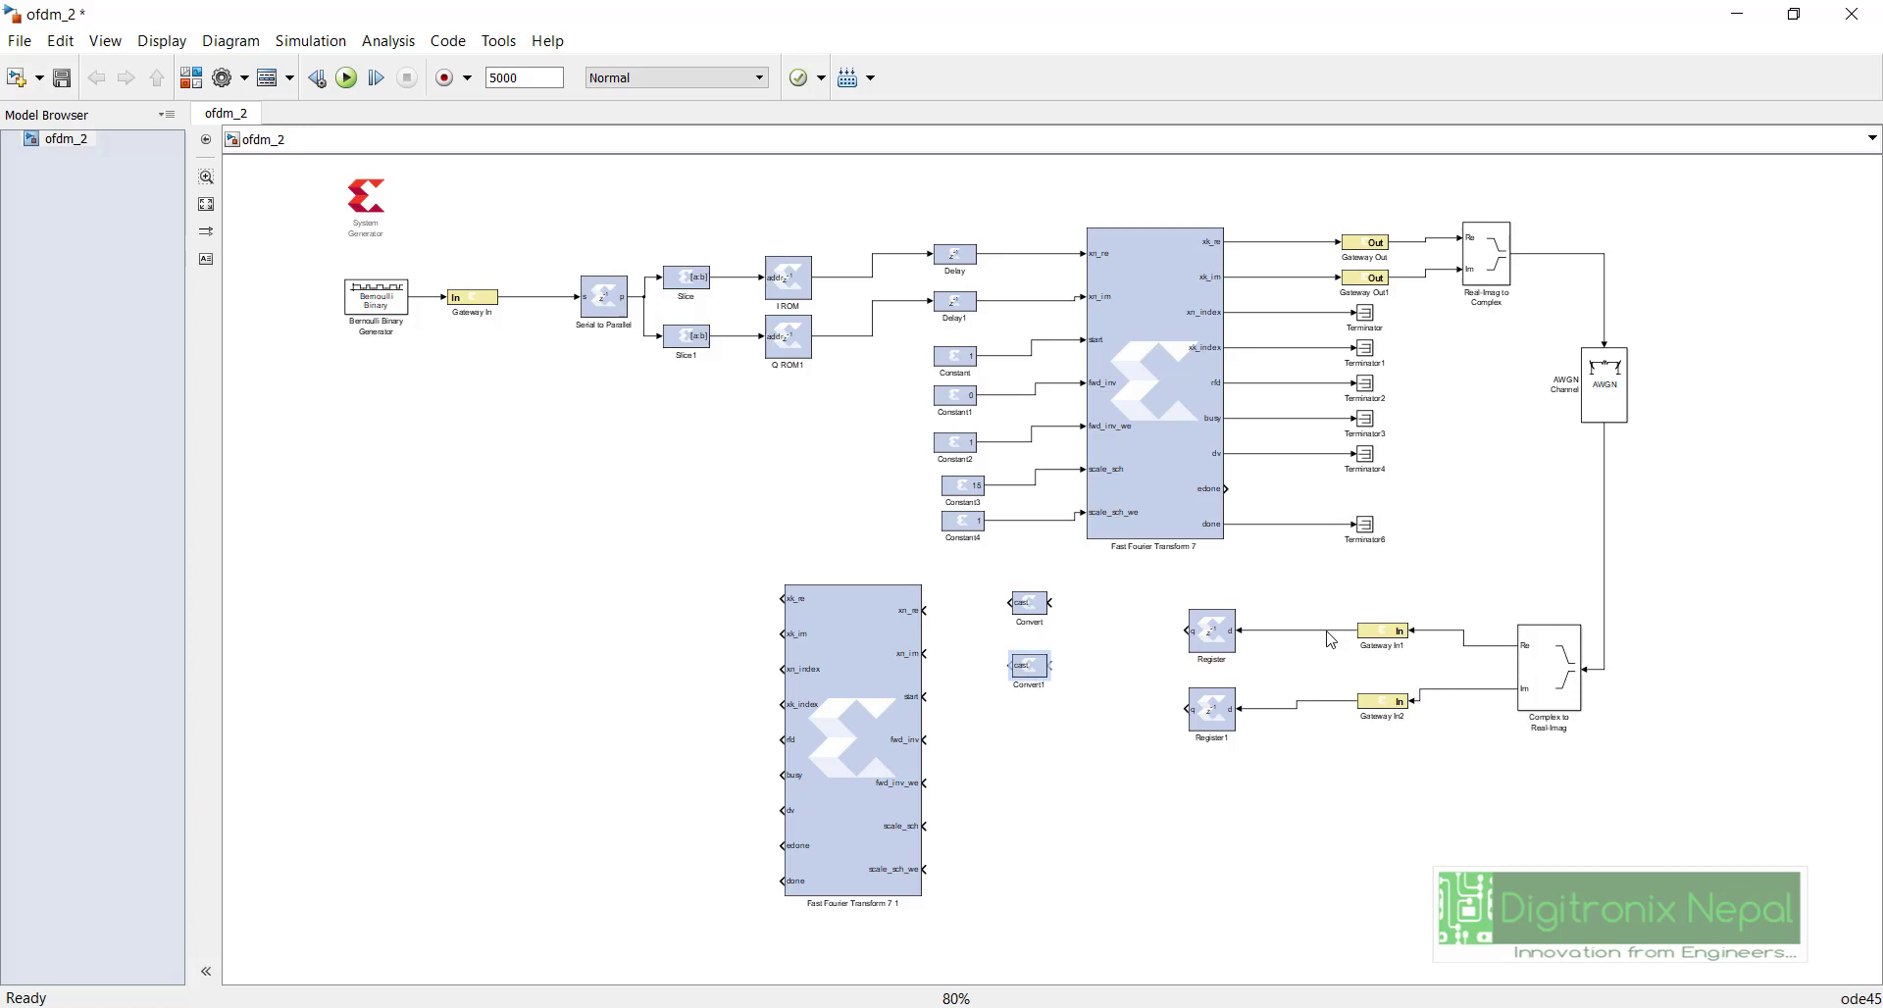
# Step: Confirm Convert's settings and set Convert1's latency to 1
pyautogui.click(1030, 606)
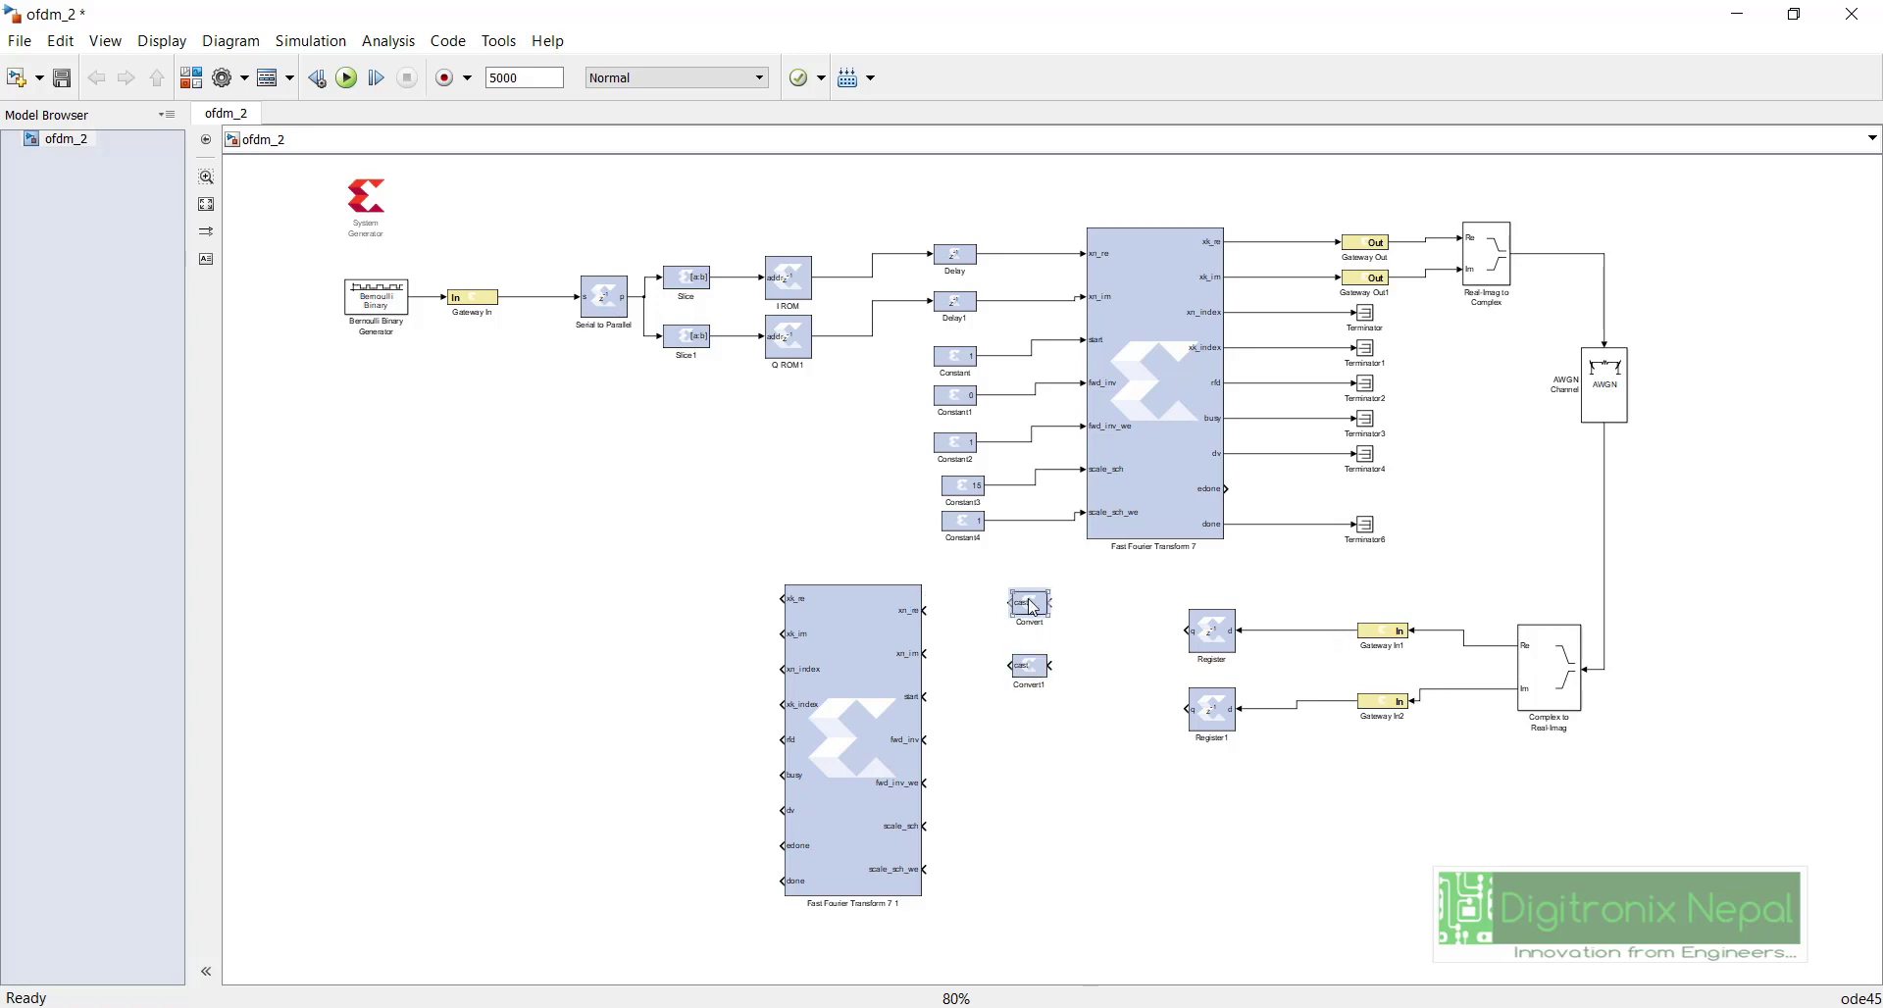
pyautogui.doubleClick(1030, 605)
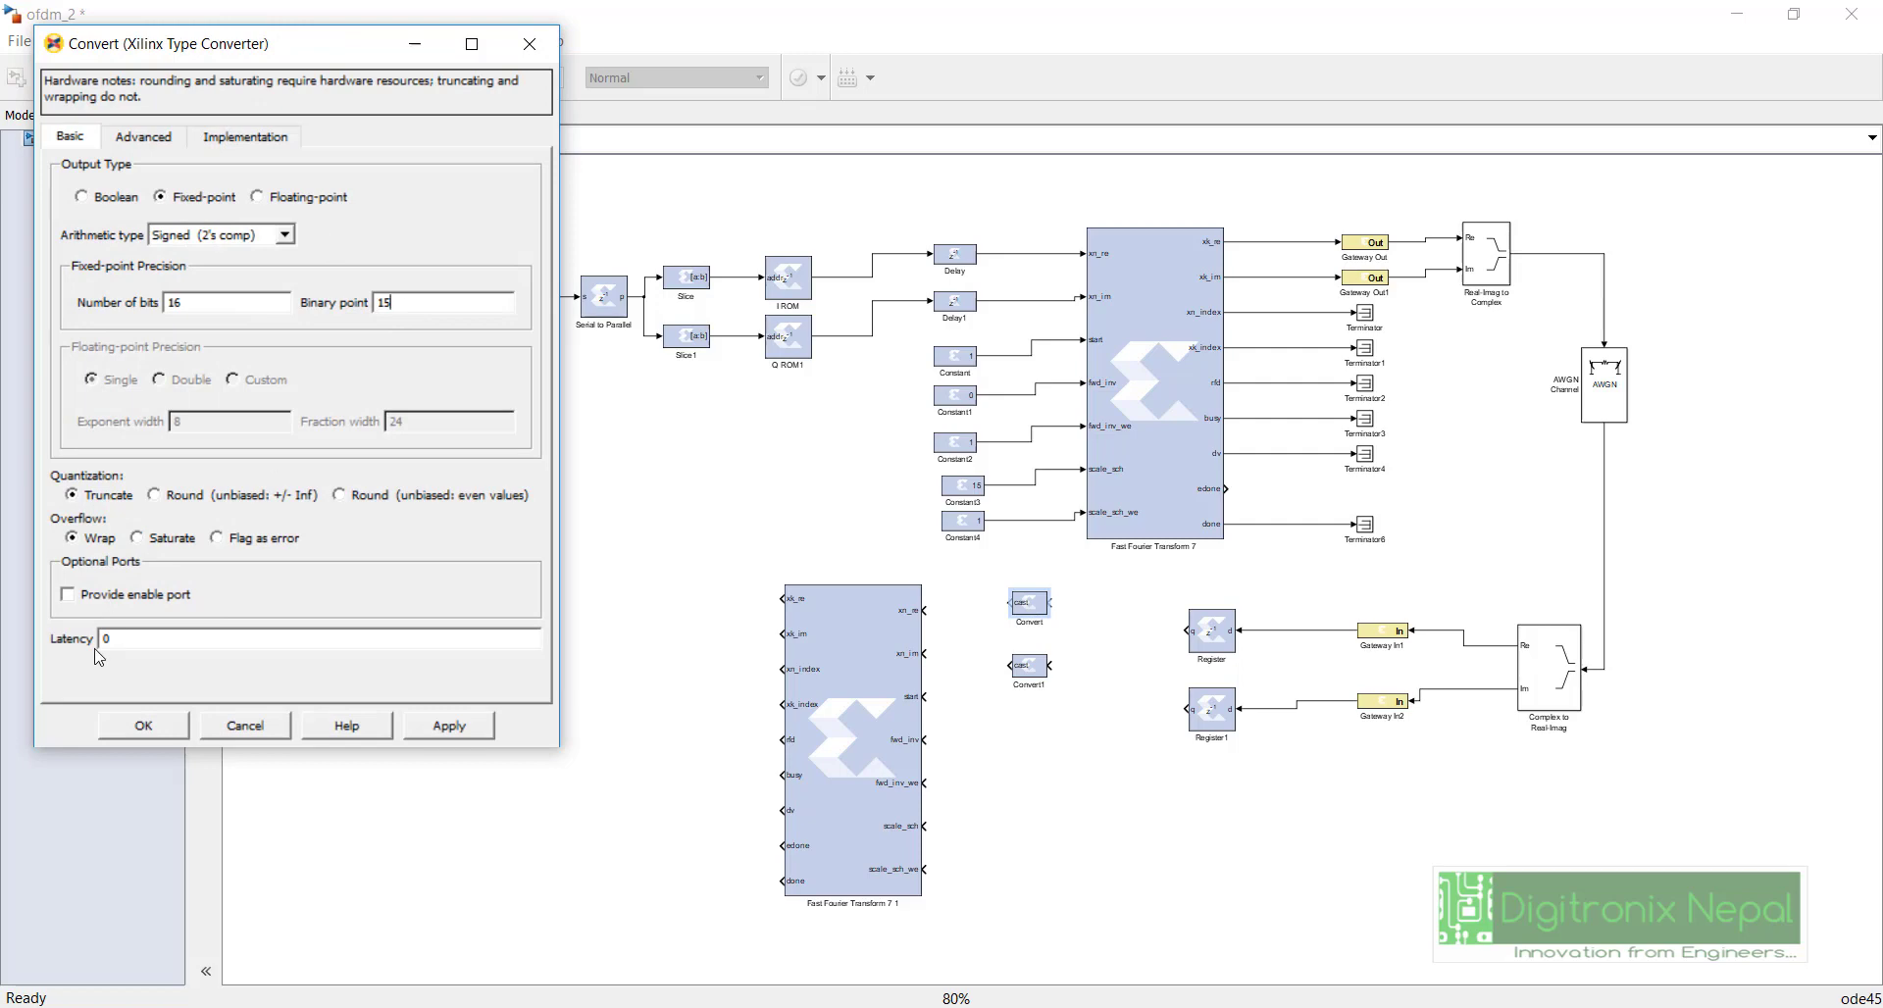
pyautogui.click(147, 726)
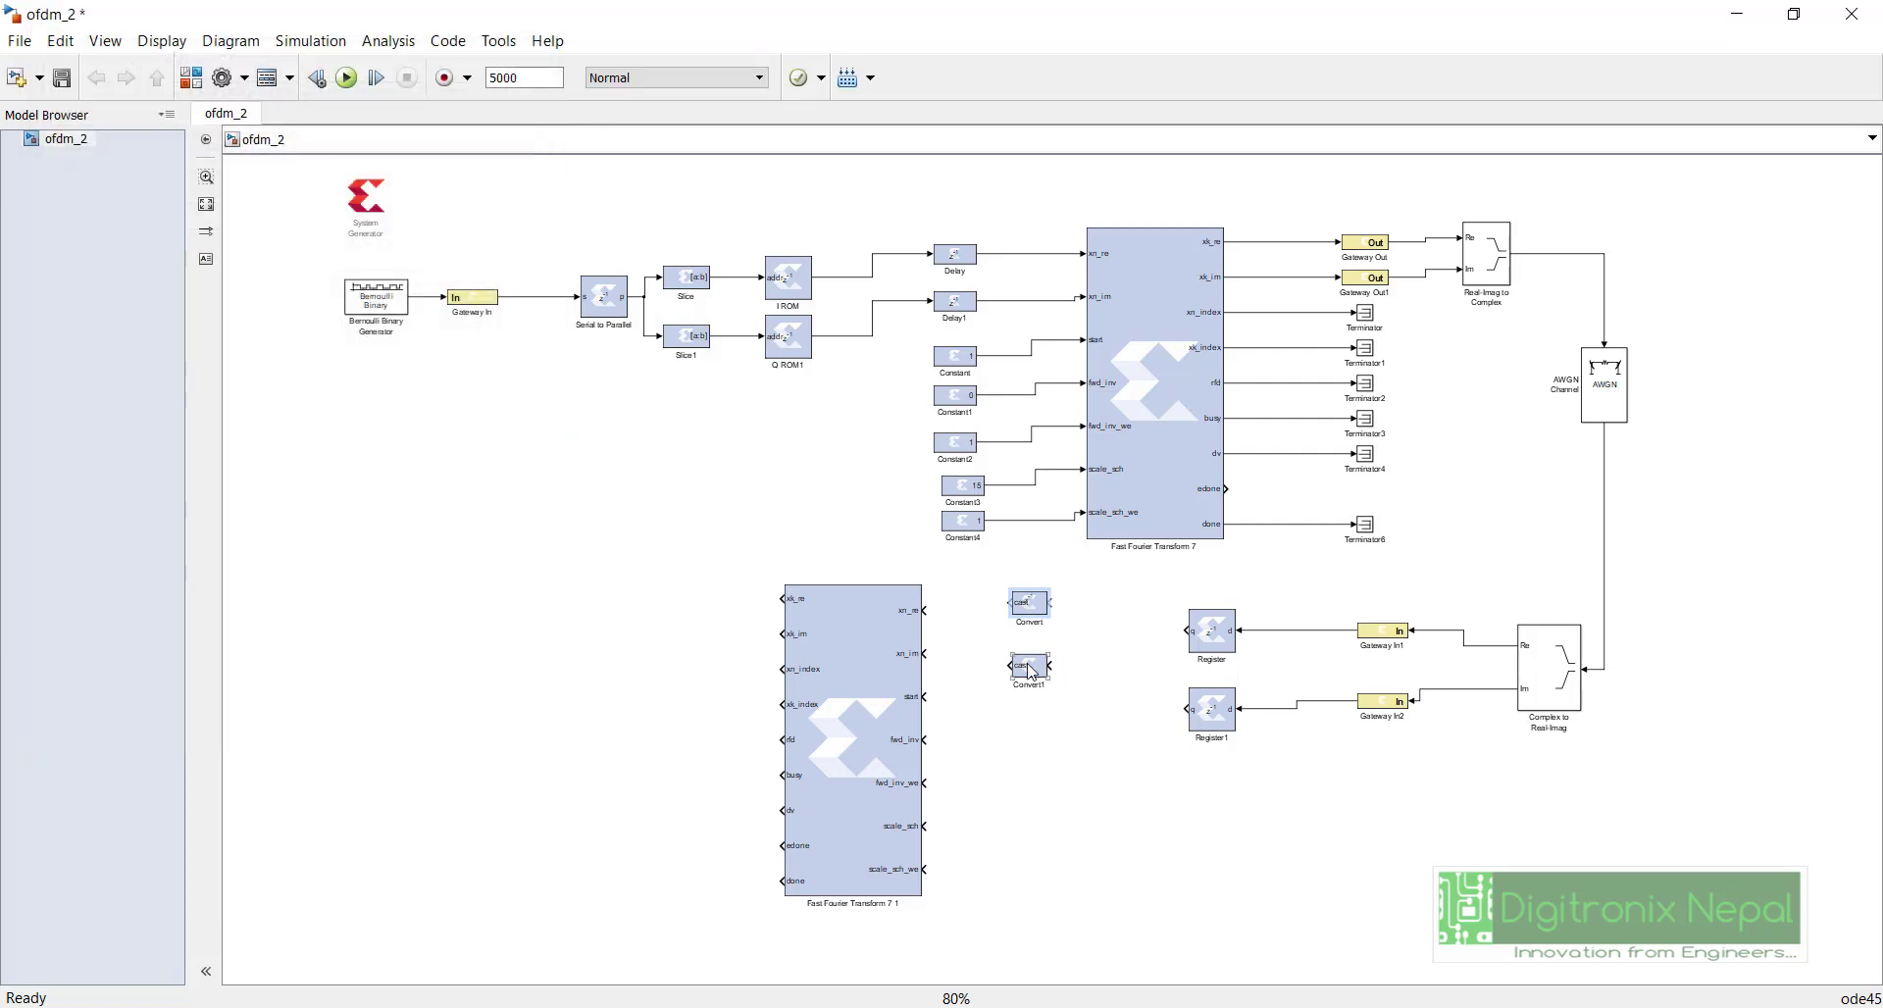
pyautogui.doubleClick(1030, 667)
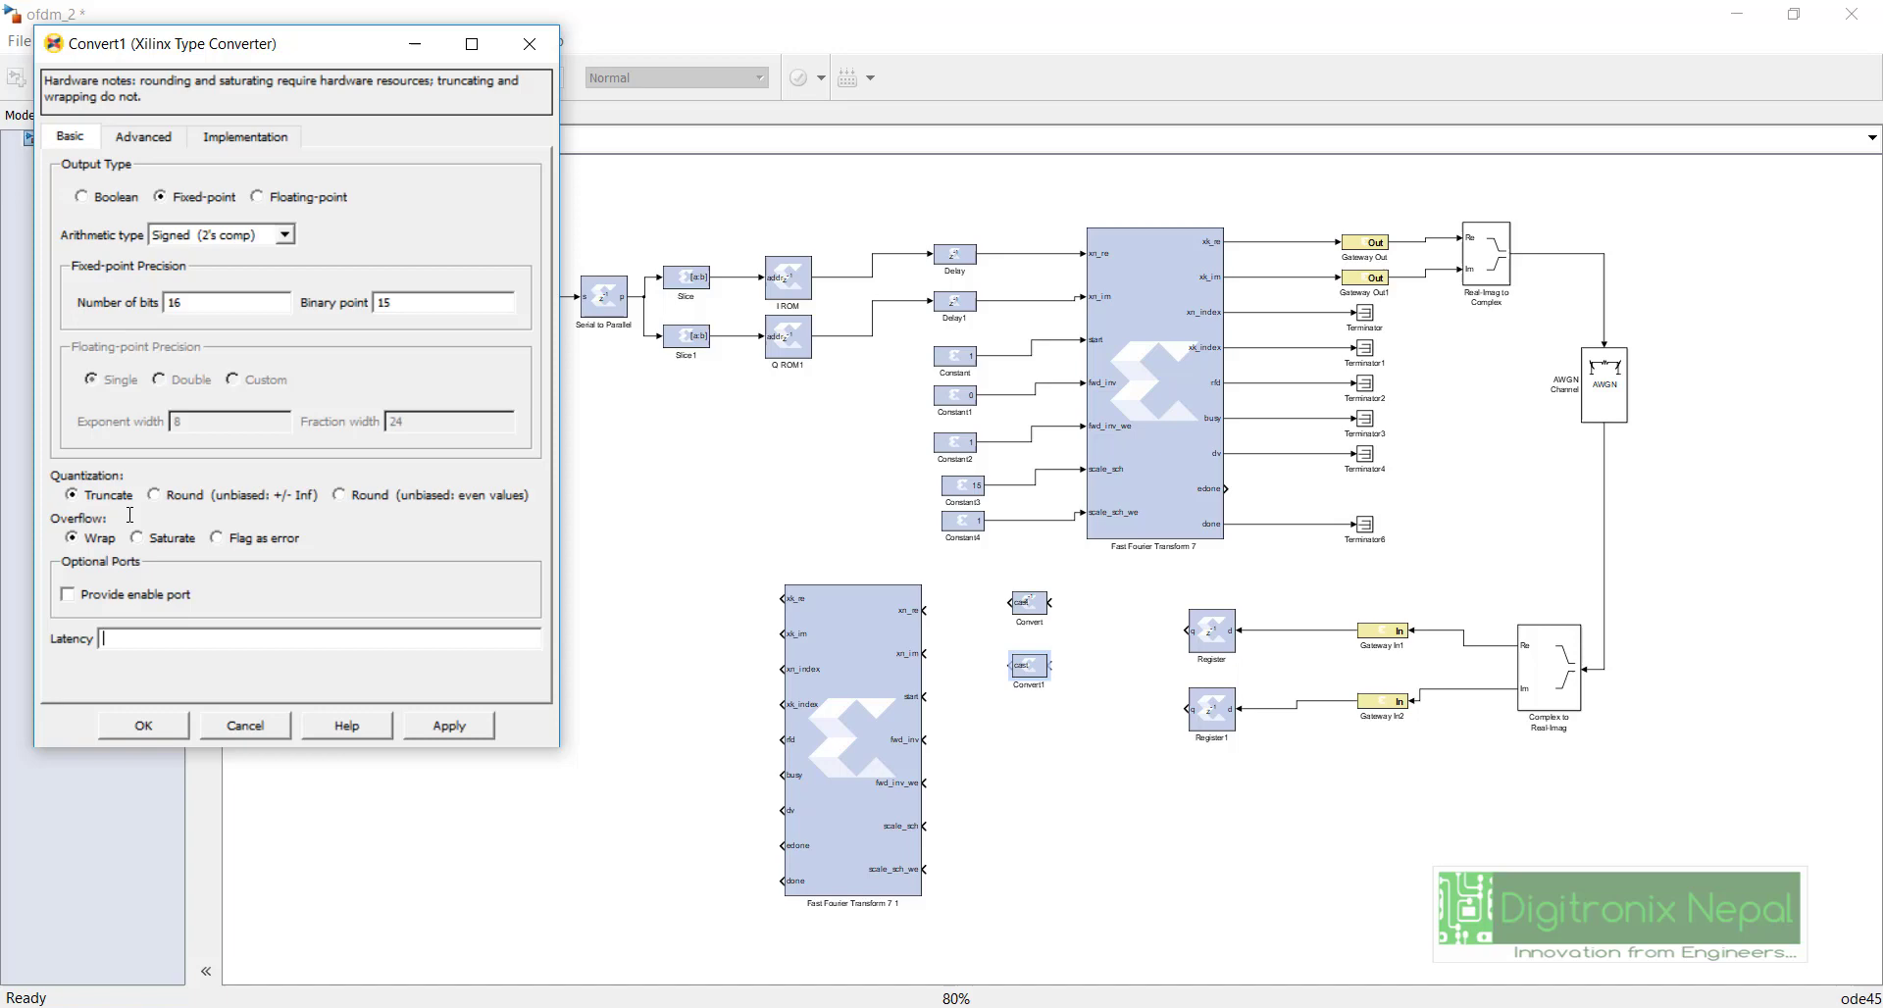
pyautogui.press('BackSpace')
pyautogui.write('1')
pyautogui.click(145, 726)
# Step: Align Convert with the FFT copy and wire Register→Convert→xn_re and Register1→Convert1→xn_im
pyautogui.moveTo(880, 709); pyautogui.dragTo(912, 721)
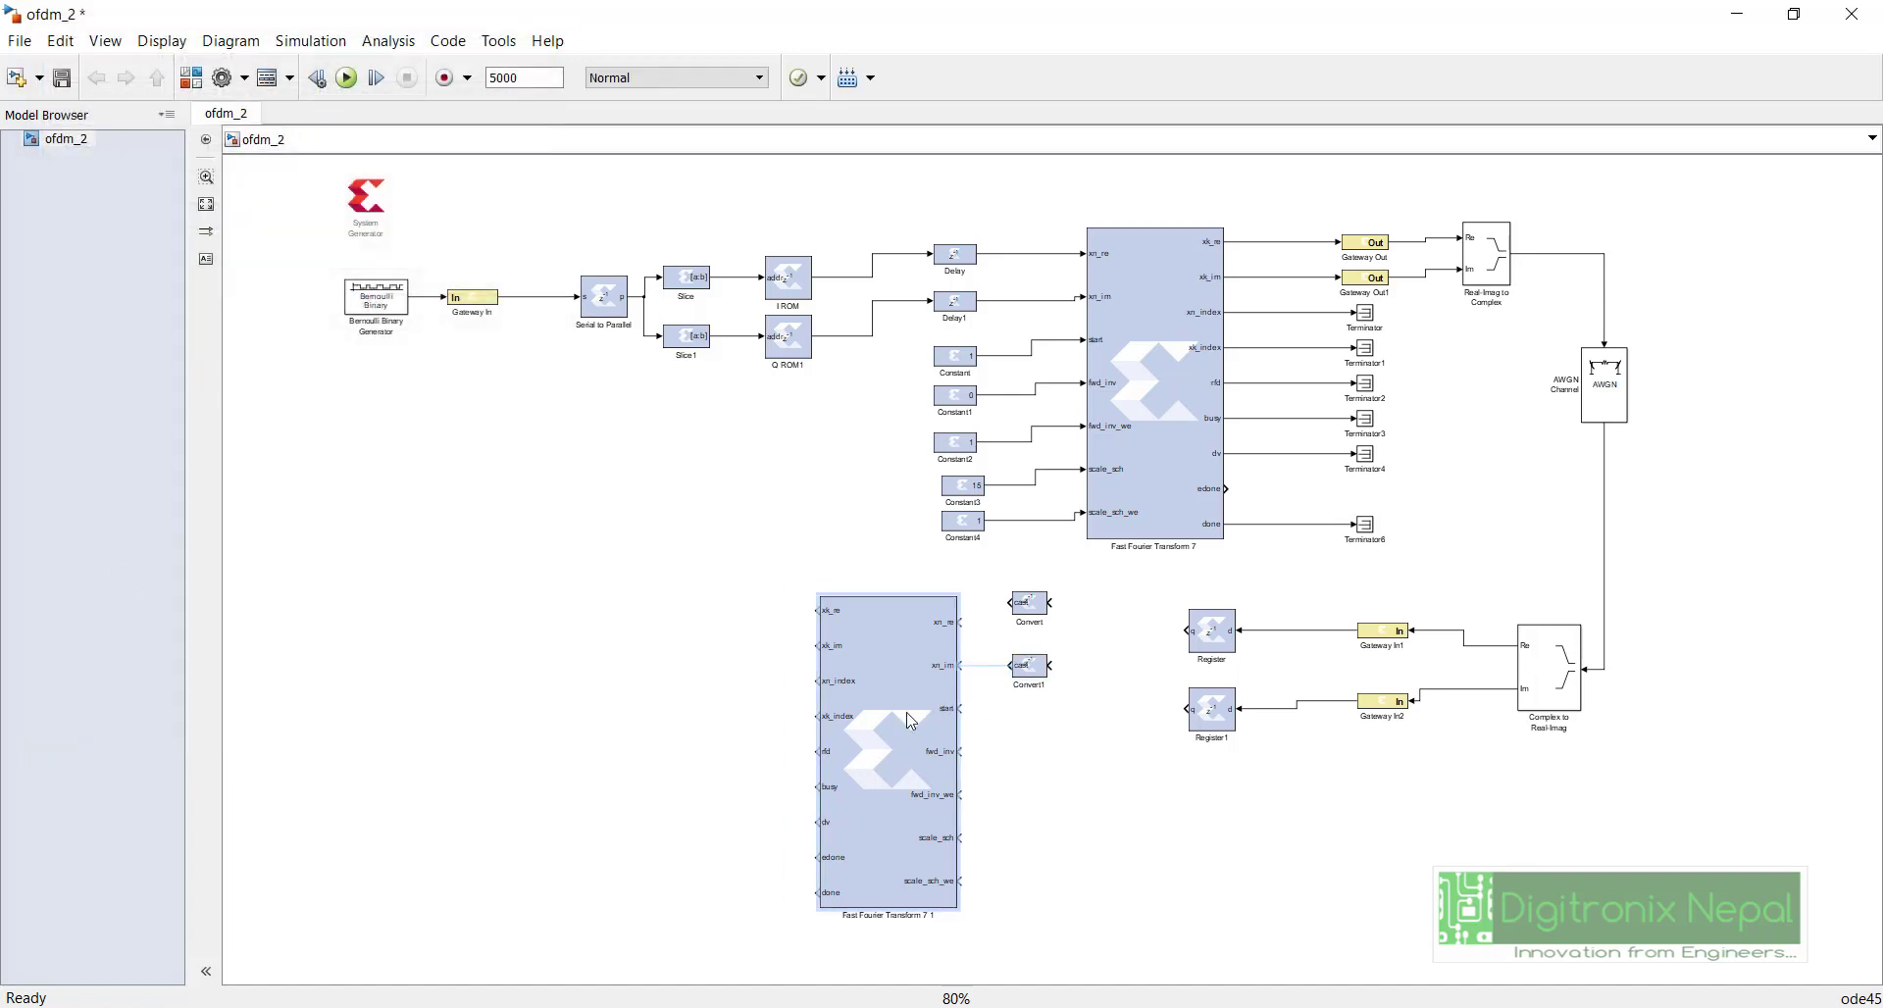
pyautogui.click(1027, 613)
pyautogui.moveTo(1027, 616)
pyautogui.mouseDown()
pyautogui.moveTo(1027, 635)
pyautogui.moveTo(1011, 622)
pyautogui.moveTo(1188, 631)
pyautogui.mouseUp()
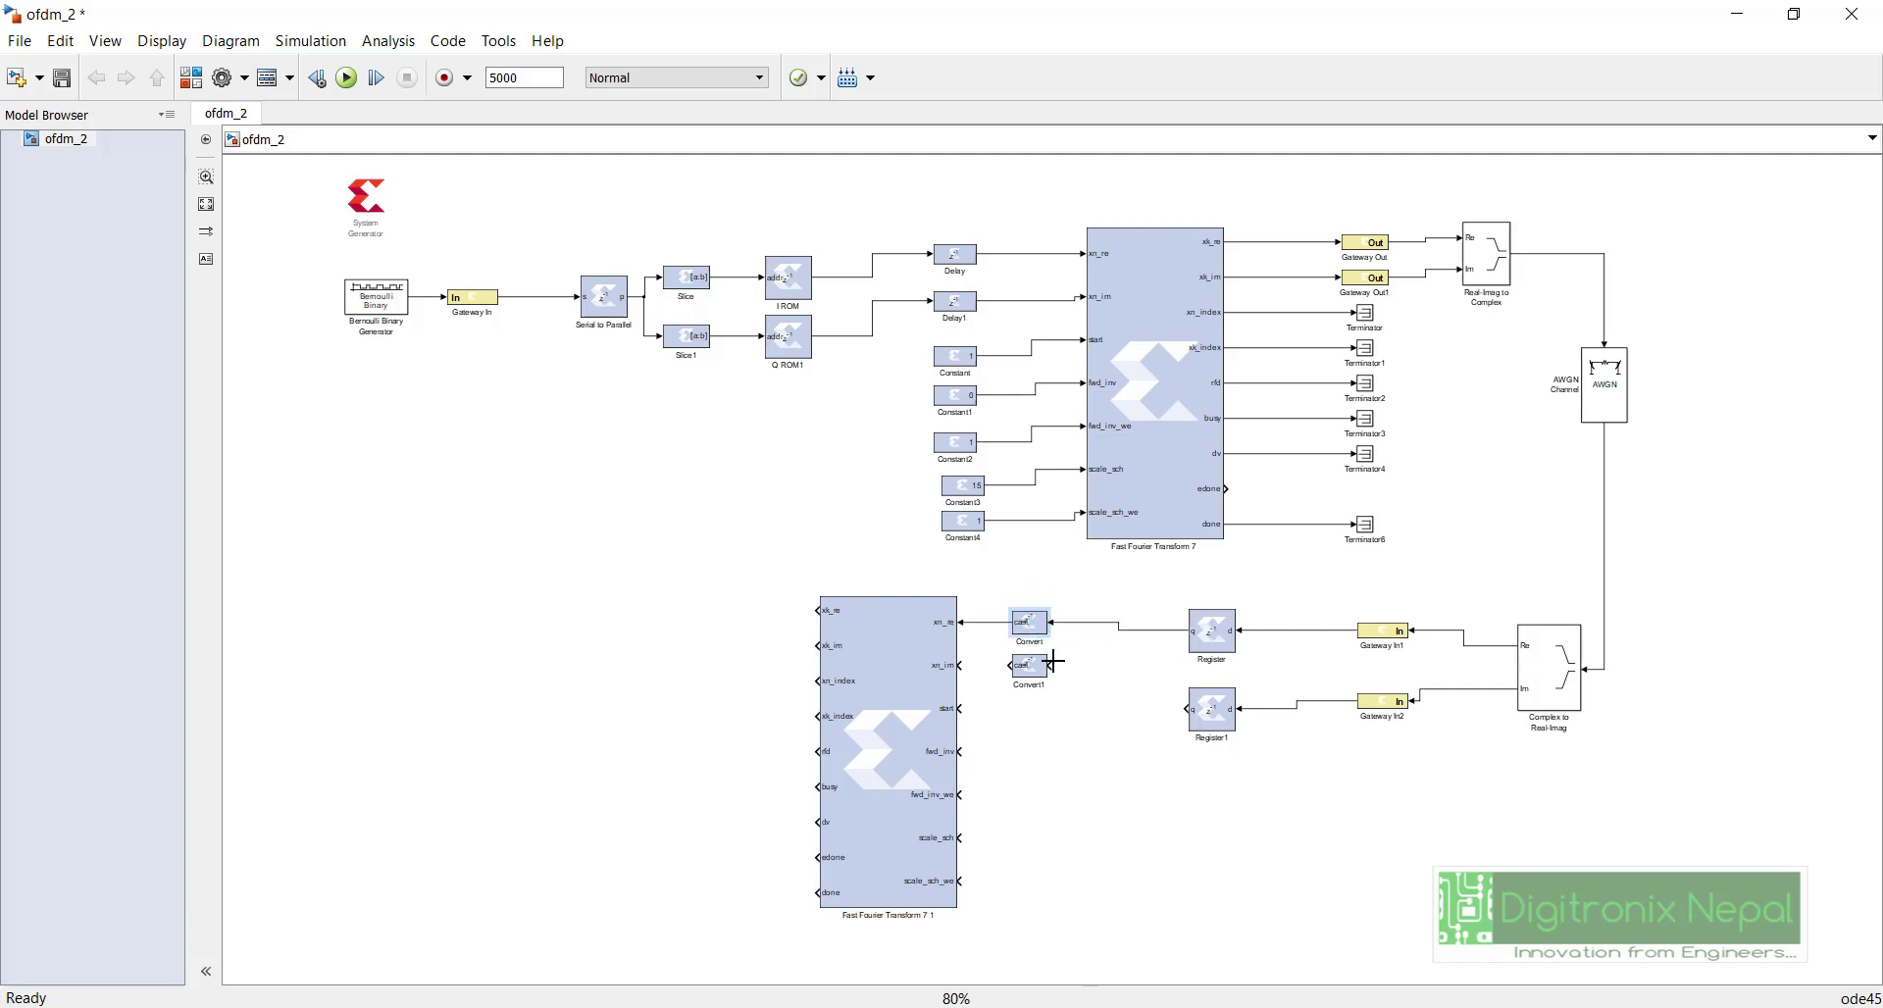
pyautogui.moveTo(1049, 666); pyautogui.dragTo(1189, 709)
pyautogui.moveTo(959, 666); pyautogui.dragTo(1012, 666)
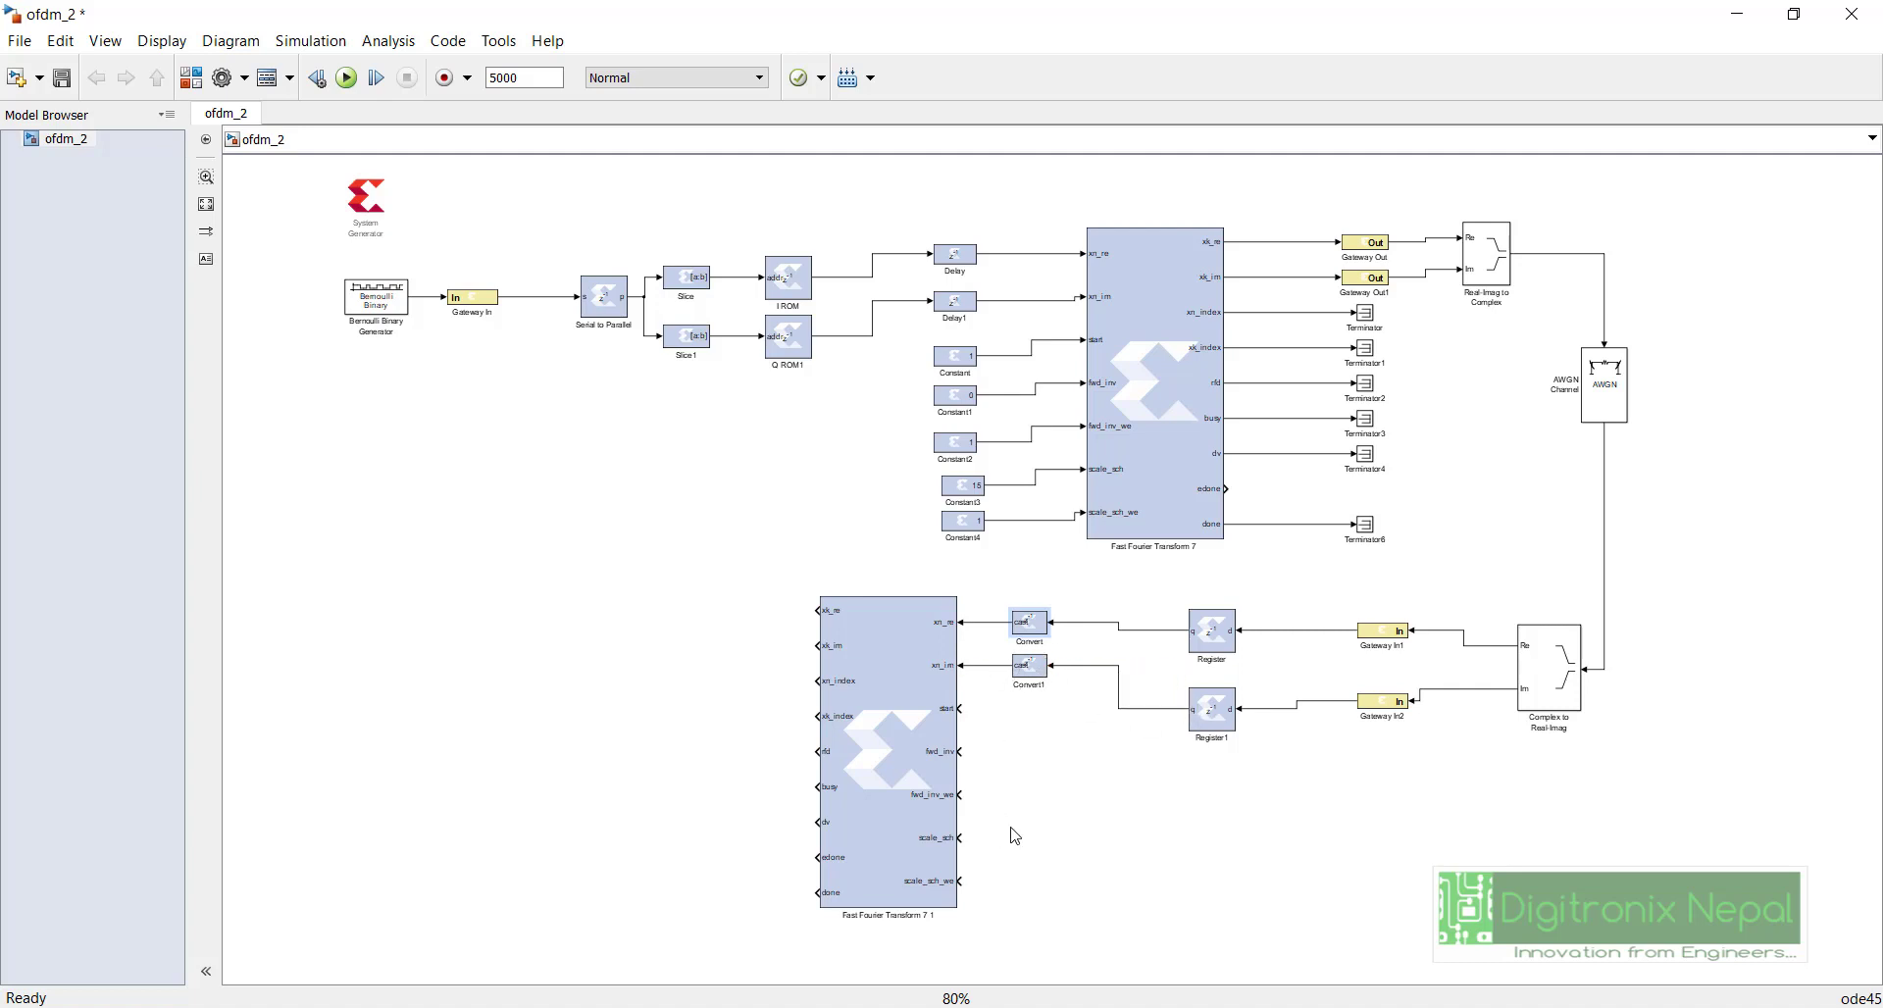
pyautogui.moveTo(983, 554); pyautogui.dragTo(972, 355)
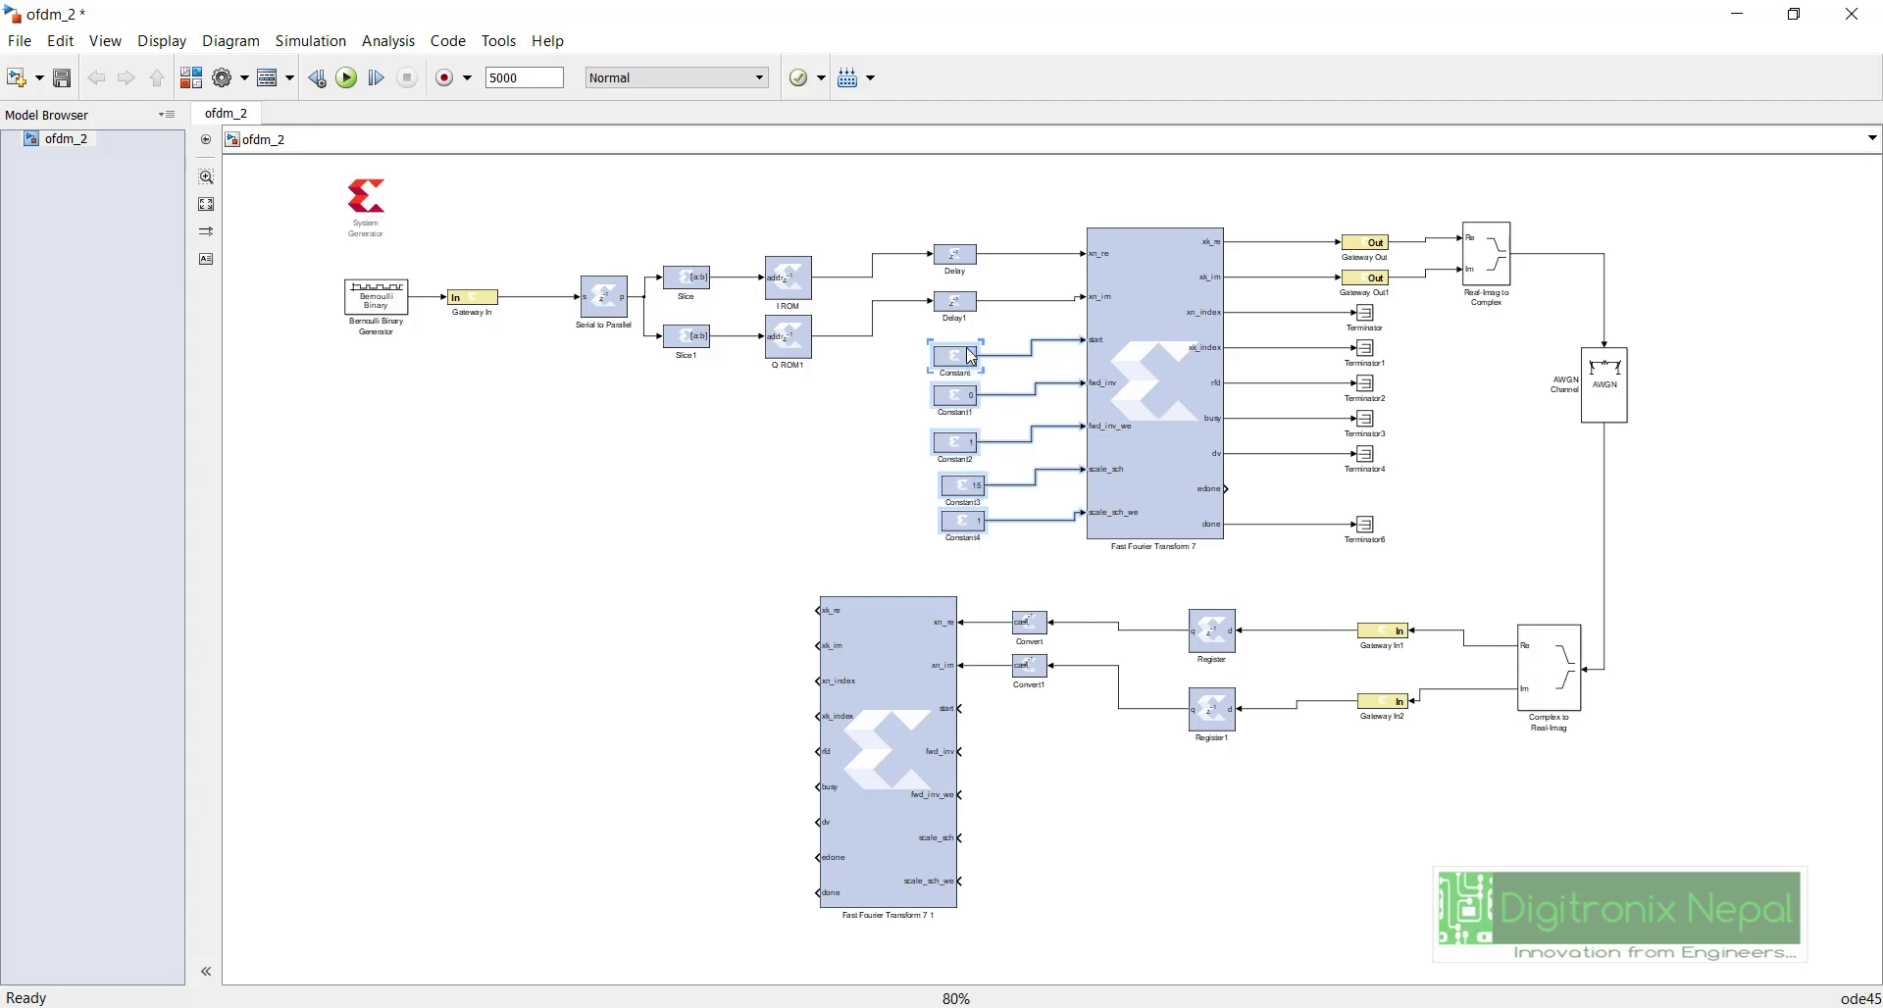
# Step: Copy the five Constant blocks below, remove their dashed lines, and flip Constant5–Constant9 toward the FFT copy
pyautogui.moveTo(965, 534); pyautogui.dragTo(1079, 737)
pyautogui.press('Delete')
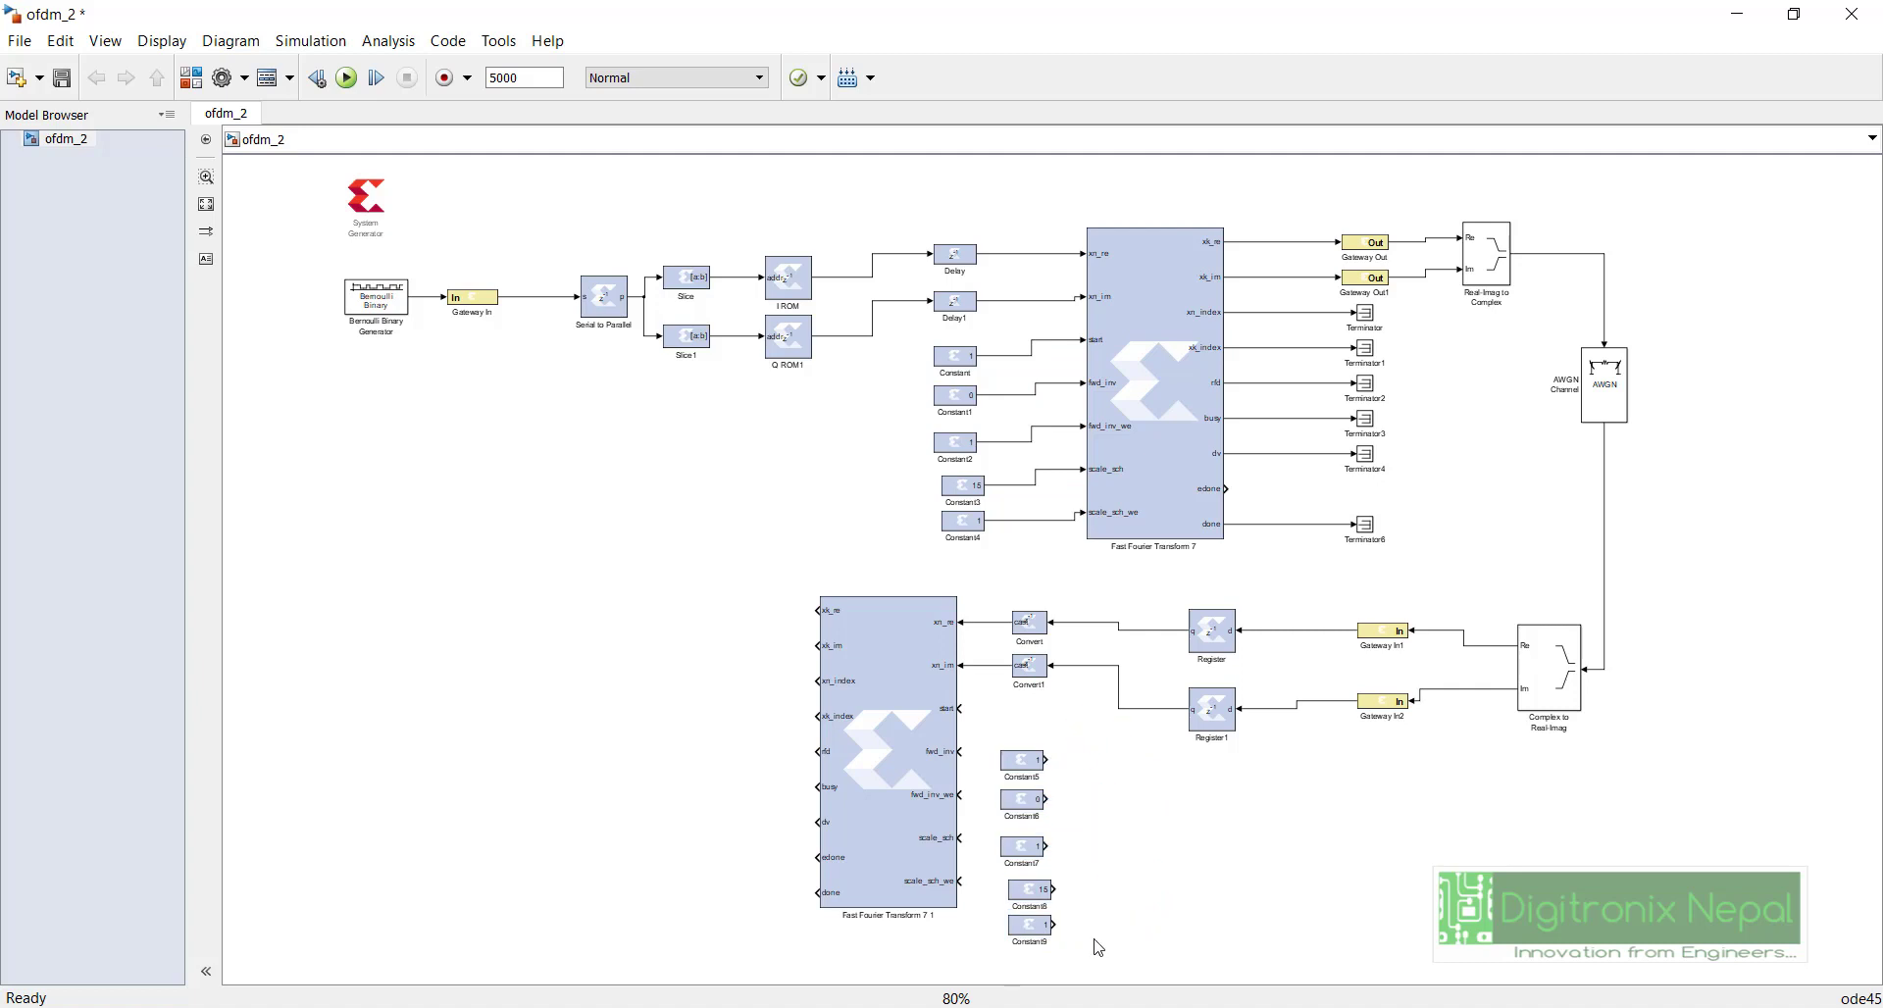
pyautogui.moveTo(1094, 956); pyautogui.dragTo(993, 744)
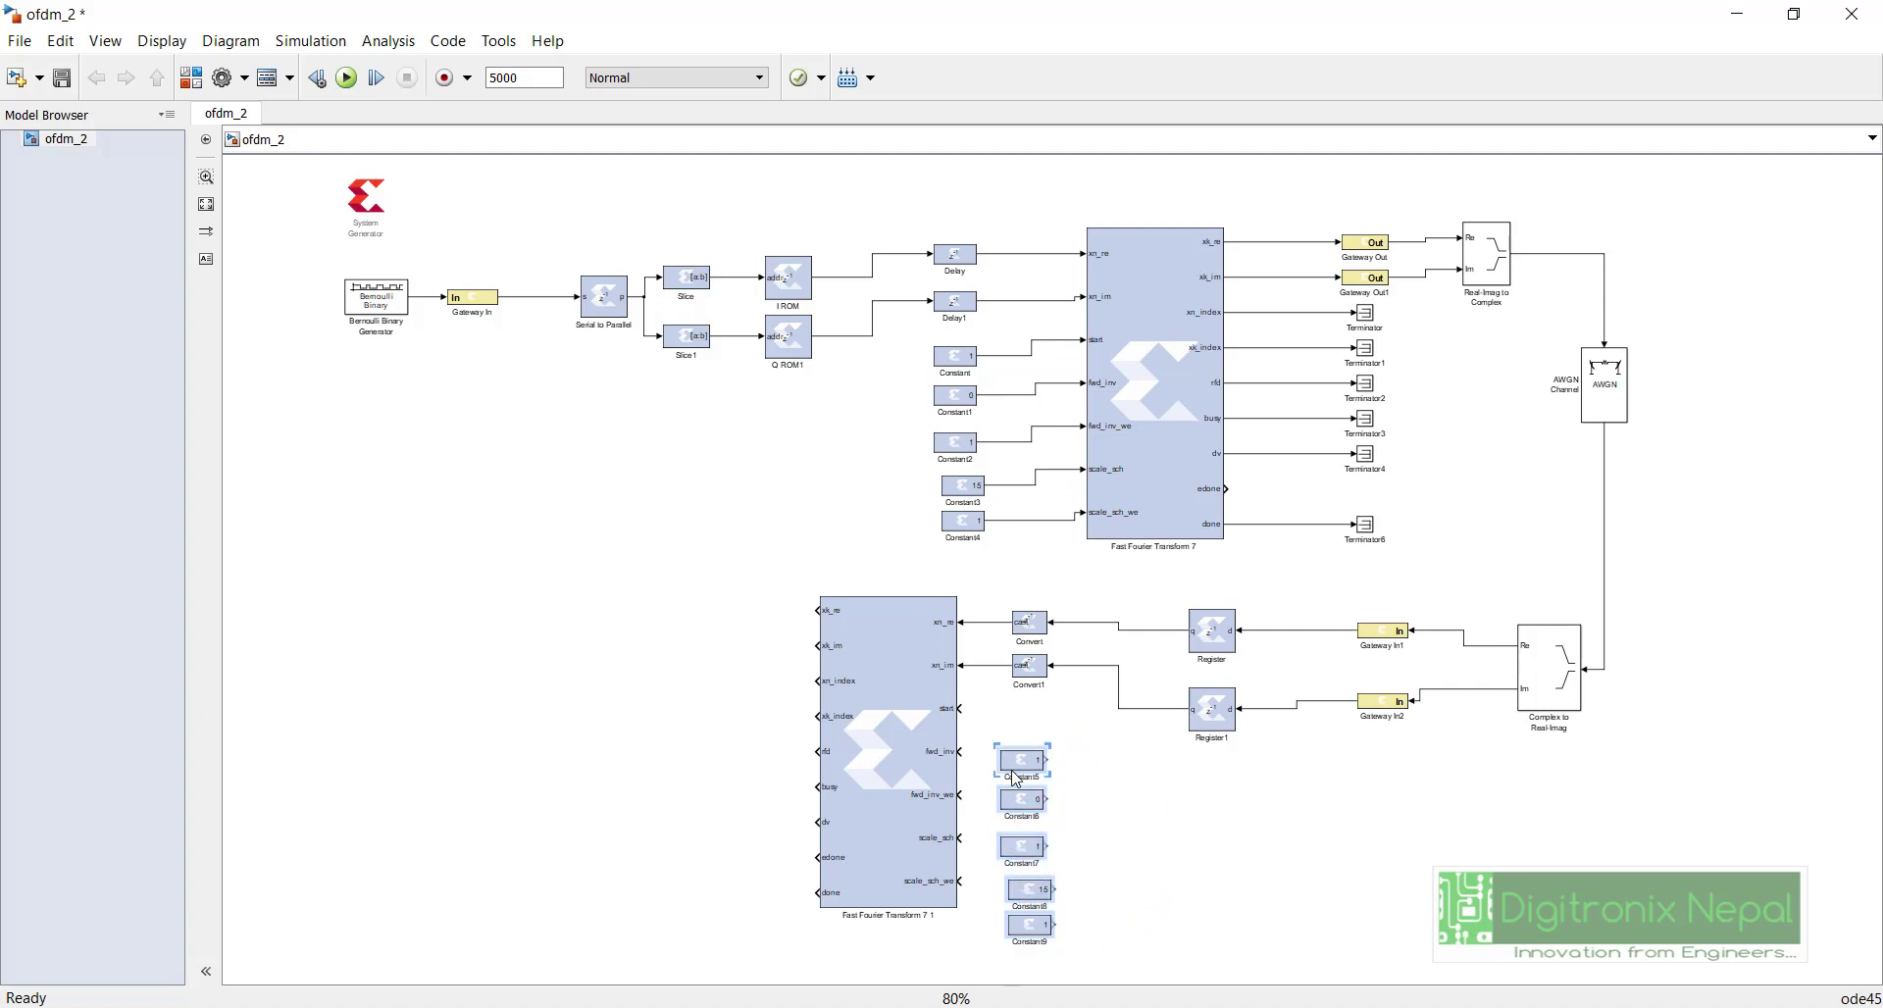
pyautogui.press('-')
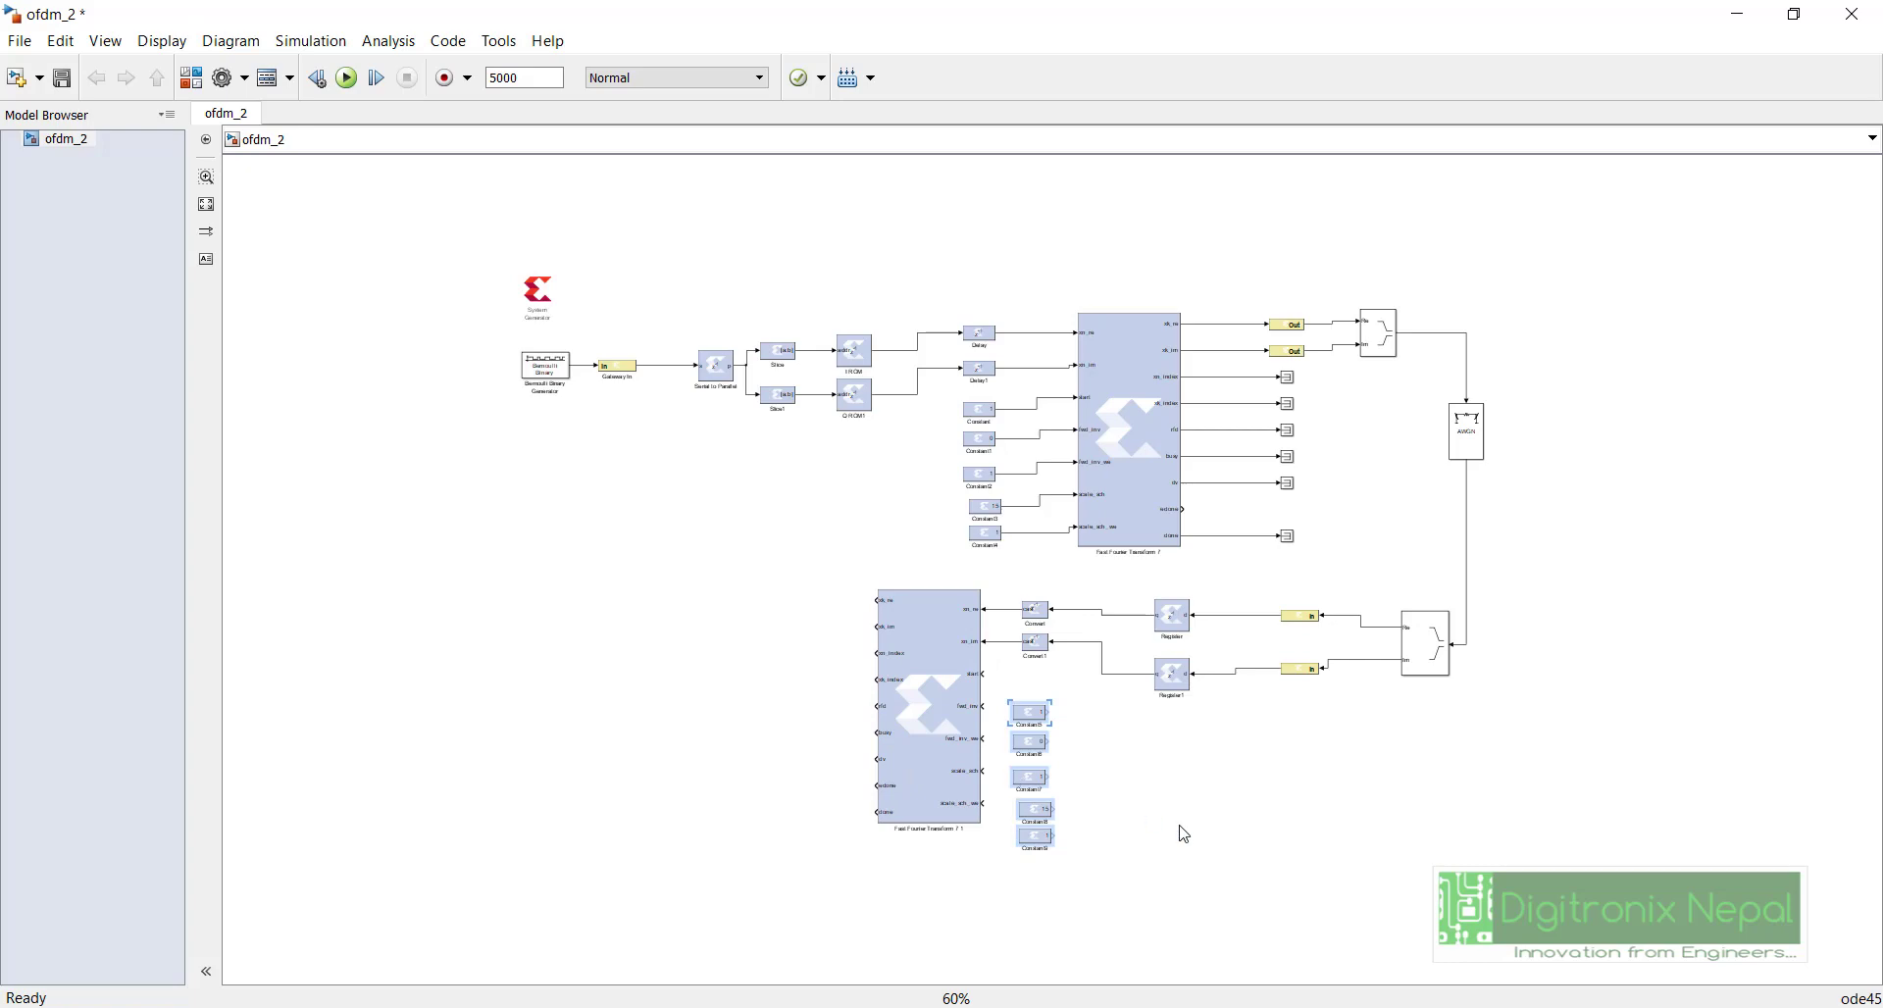
pyautogui.scroll(4, 1184, 834)
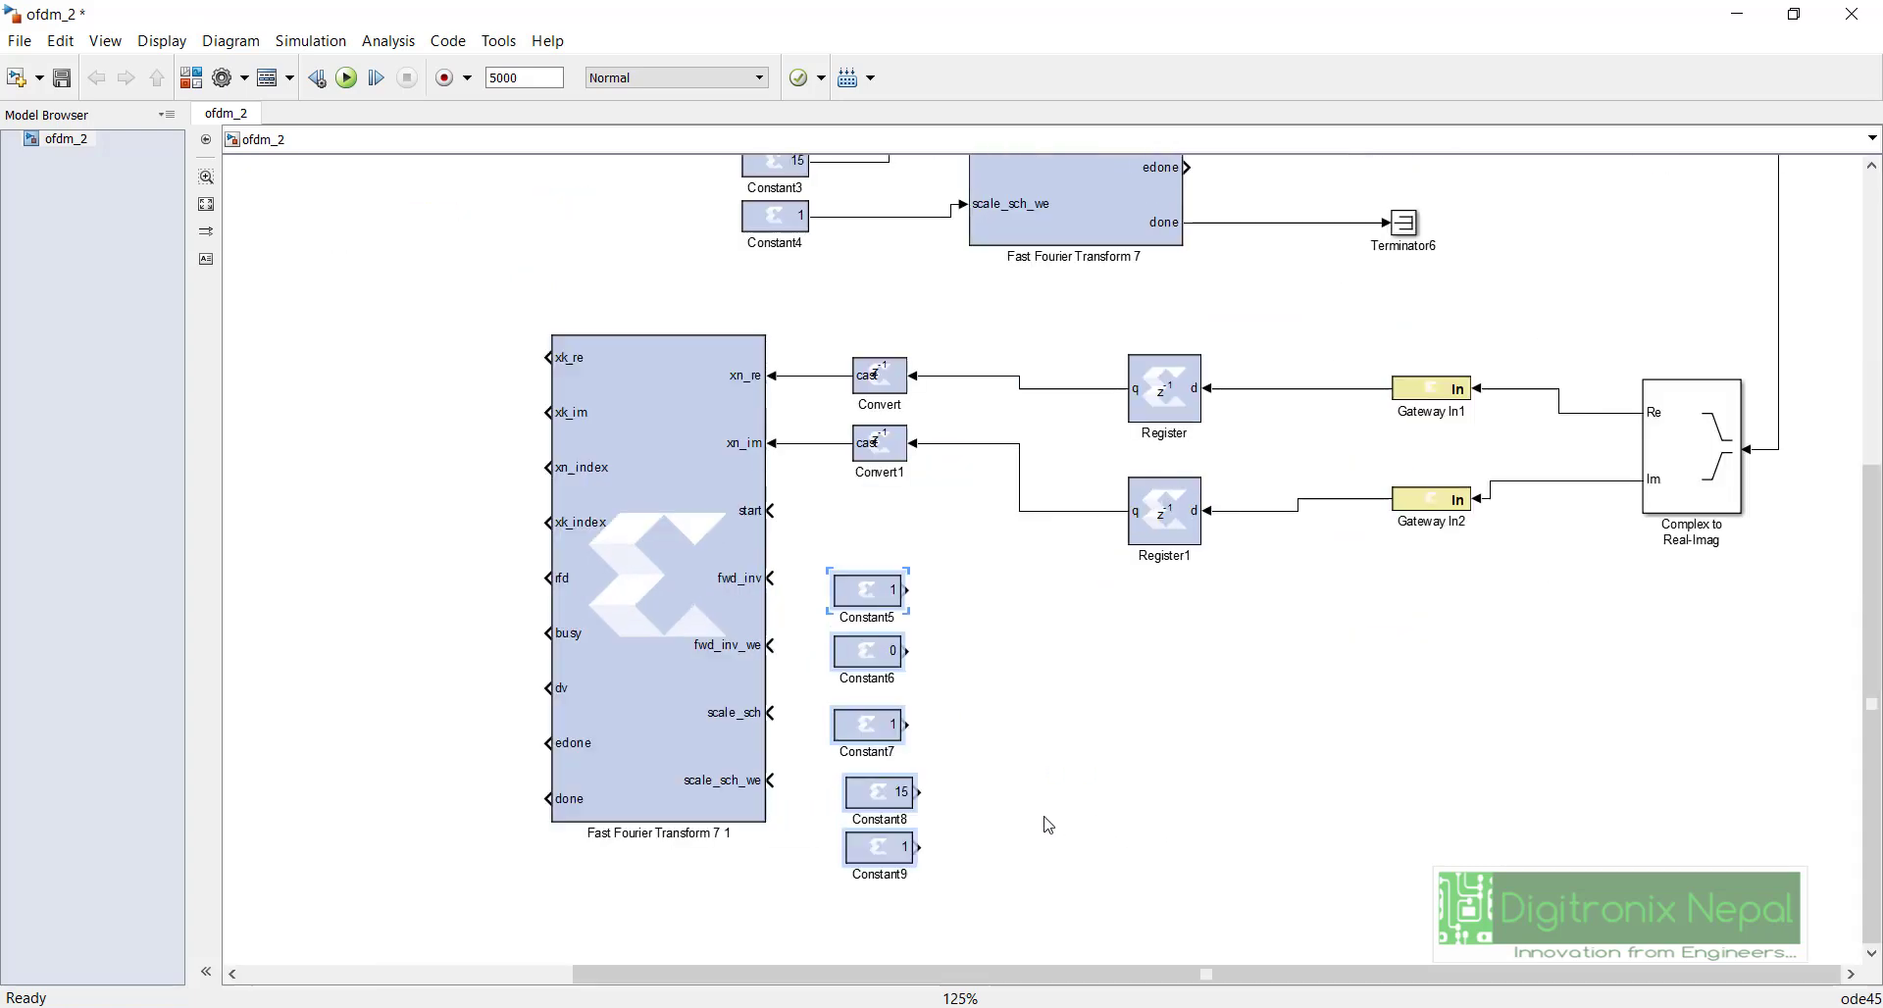
pyautogui.hotkey('ctrl', 'i')
pyautogui.scroll(-2, 1046, 828)
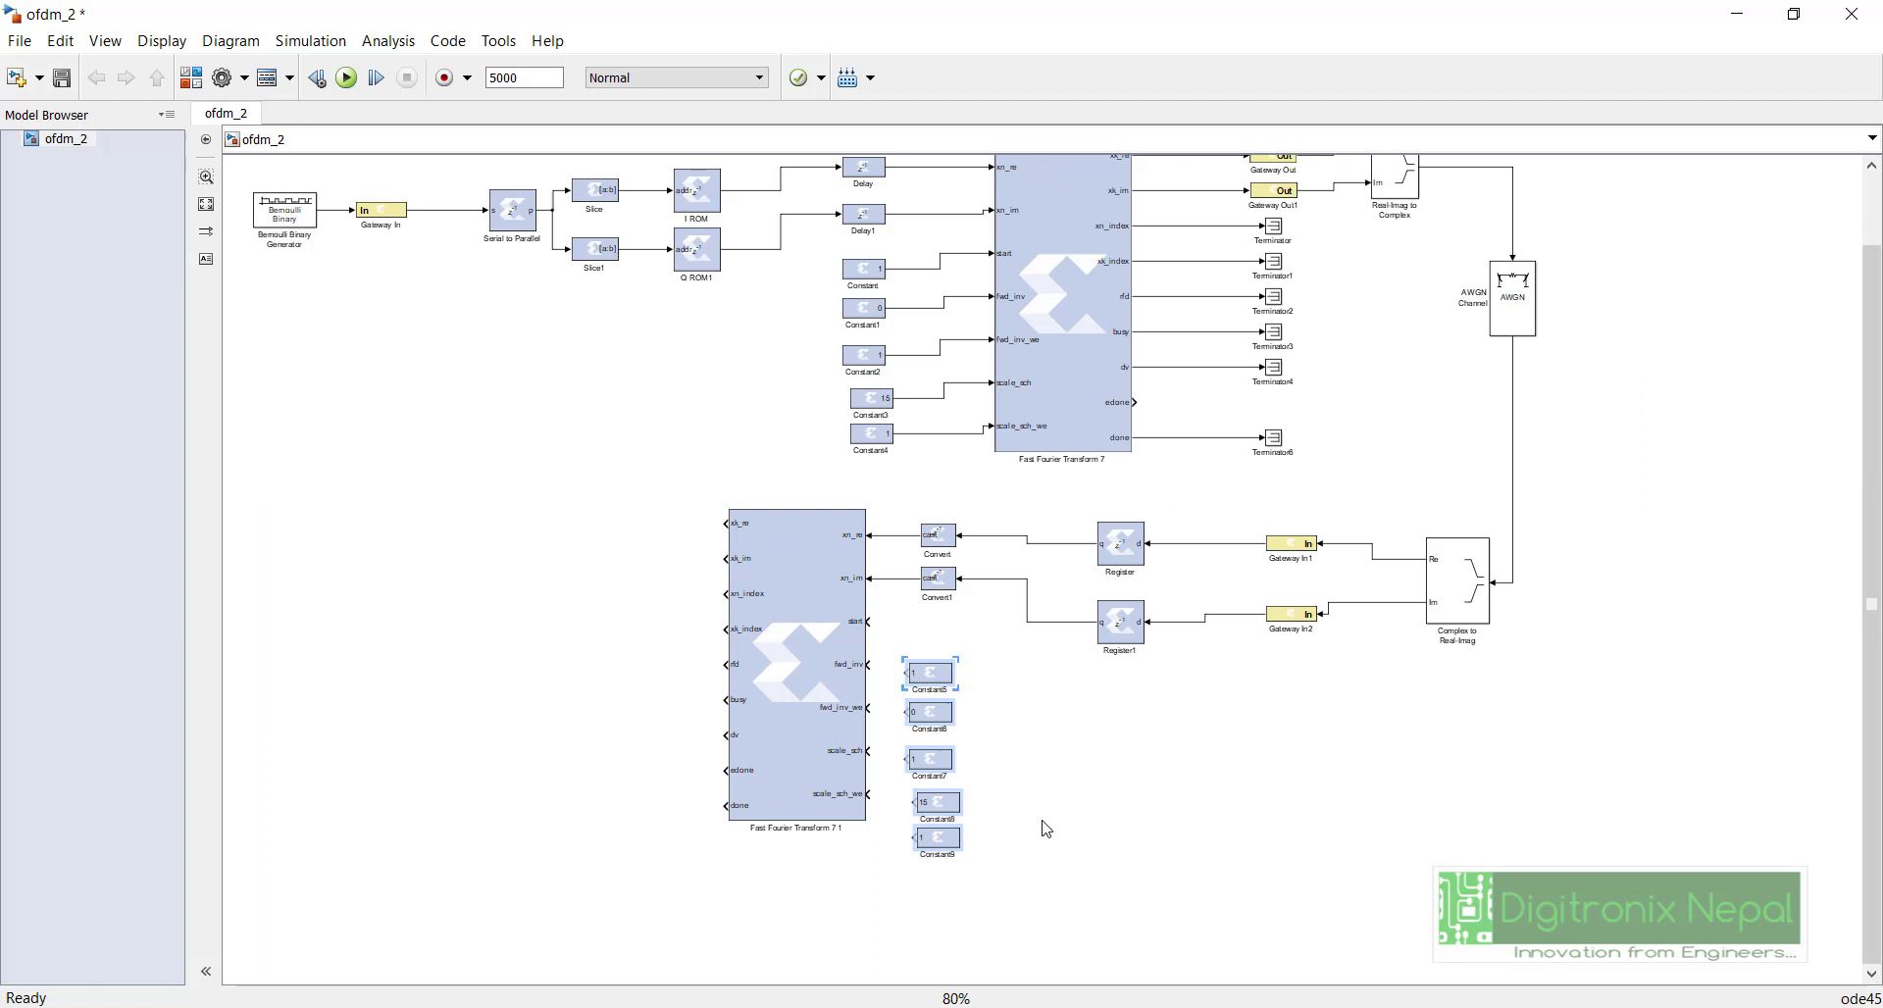
pyautogui.moveTo(957, 644); pyautogui.dragTo(859, 799)
# Step: Wire Constant5, Constant7 and Constant8 to the start, fwd_inv_we and scale_sch inputs
pyautogui.click(929, 663)
pyautogui.click(934, 752)
pyautogui.click(937, 786)
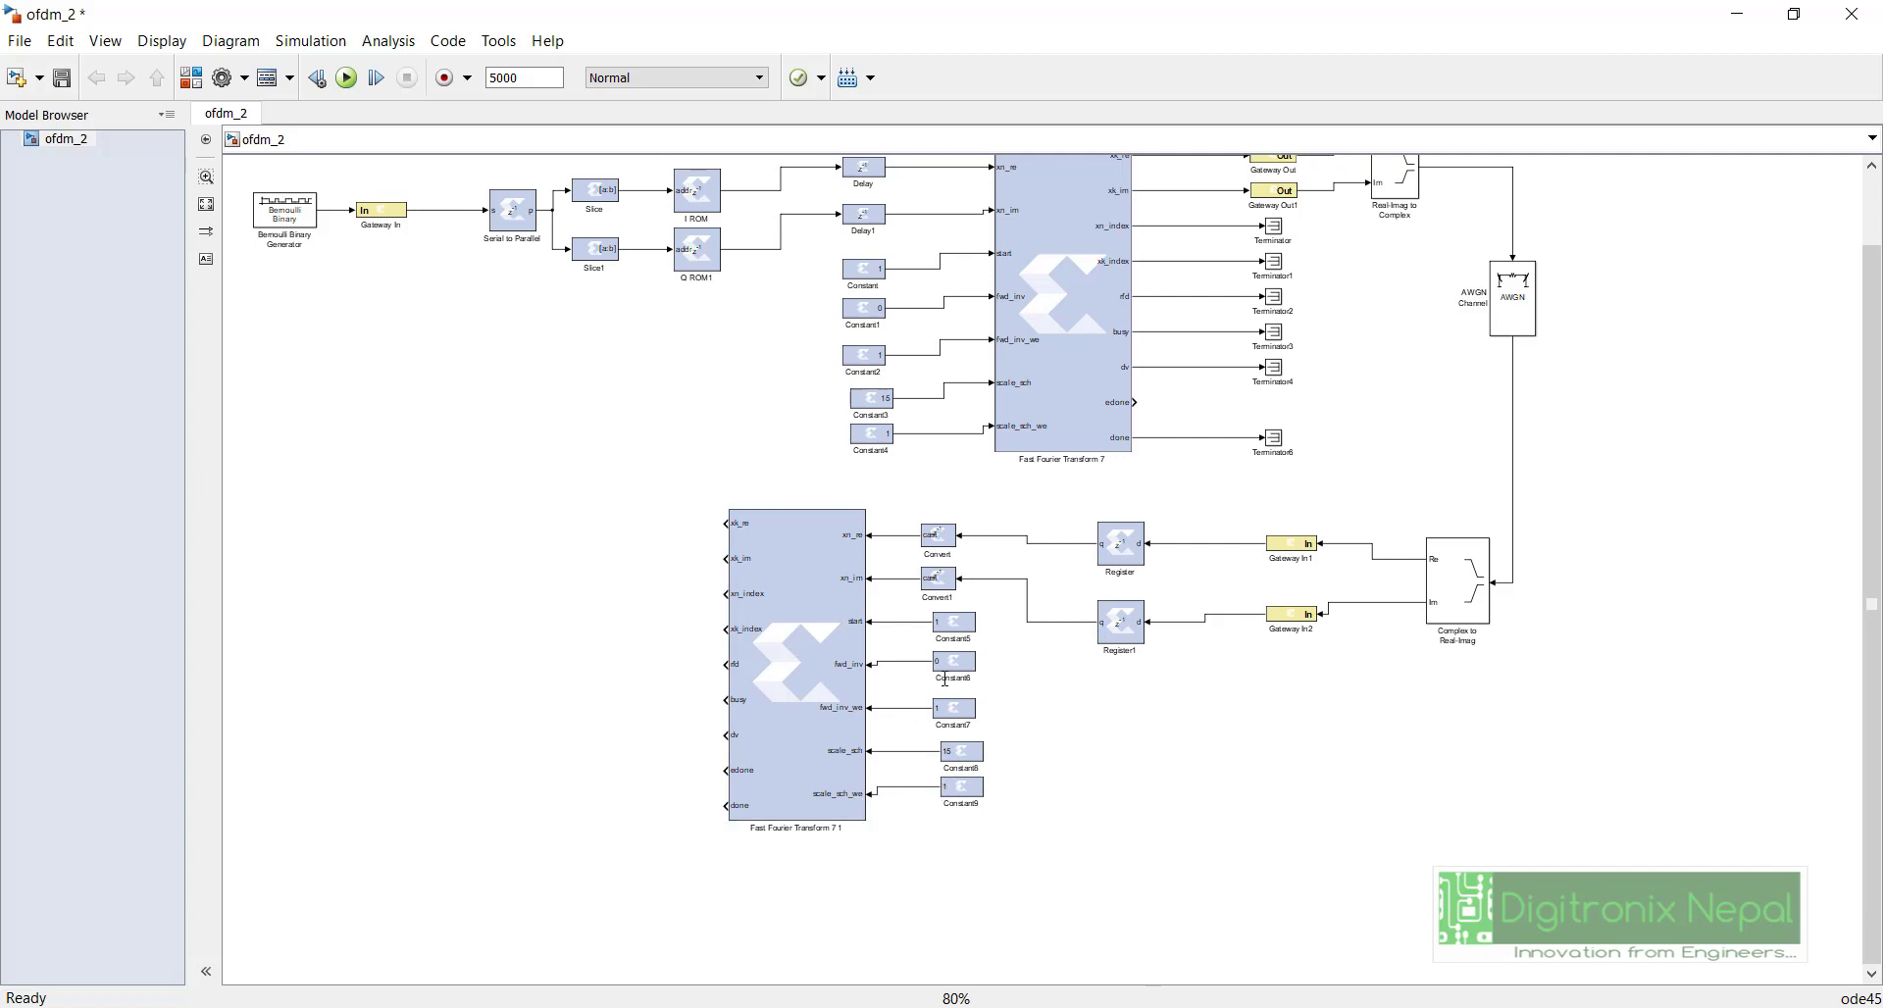
pyautogui.click(953, 666)
# Step: Set Constant6 to 1, and make Constant8 bin2dec('000001') as a 6-bit unsigned fixed-point value
pyautogui.doubleClick(952, 665)
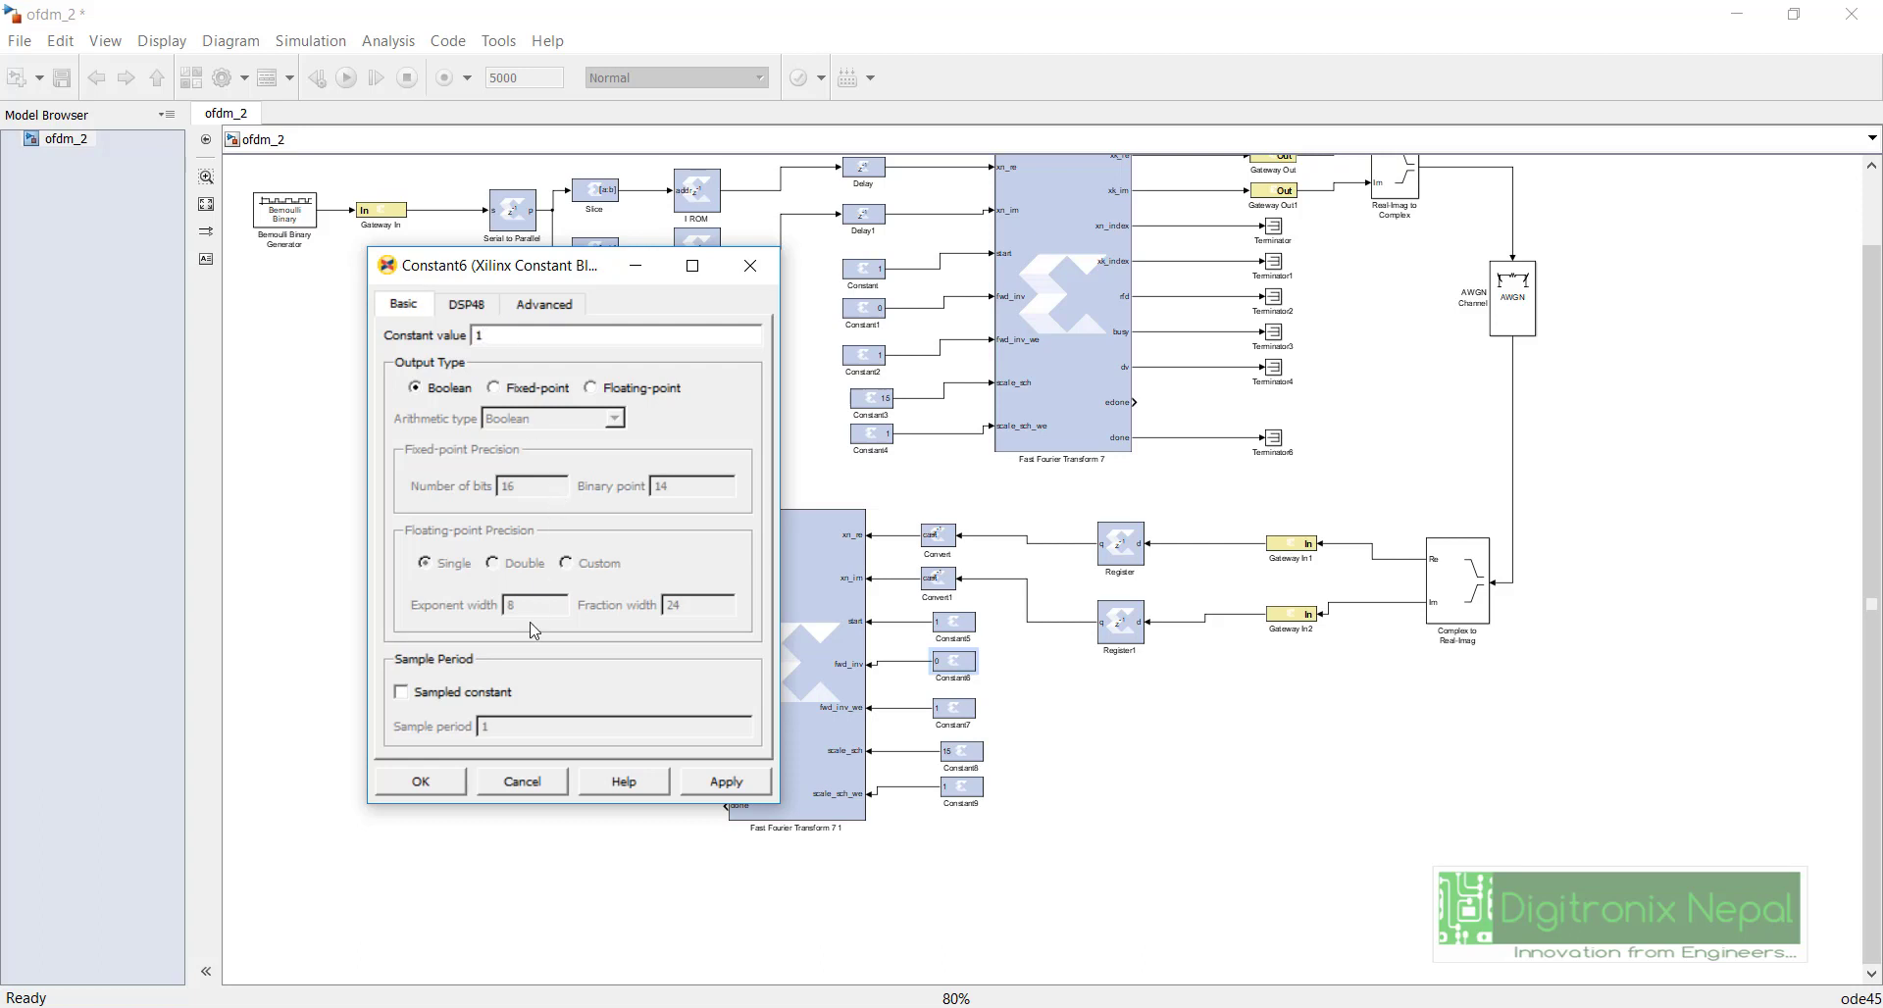
pyautogui.click(449, 782)
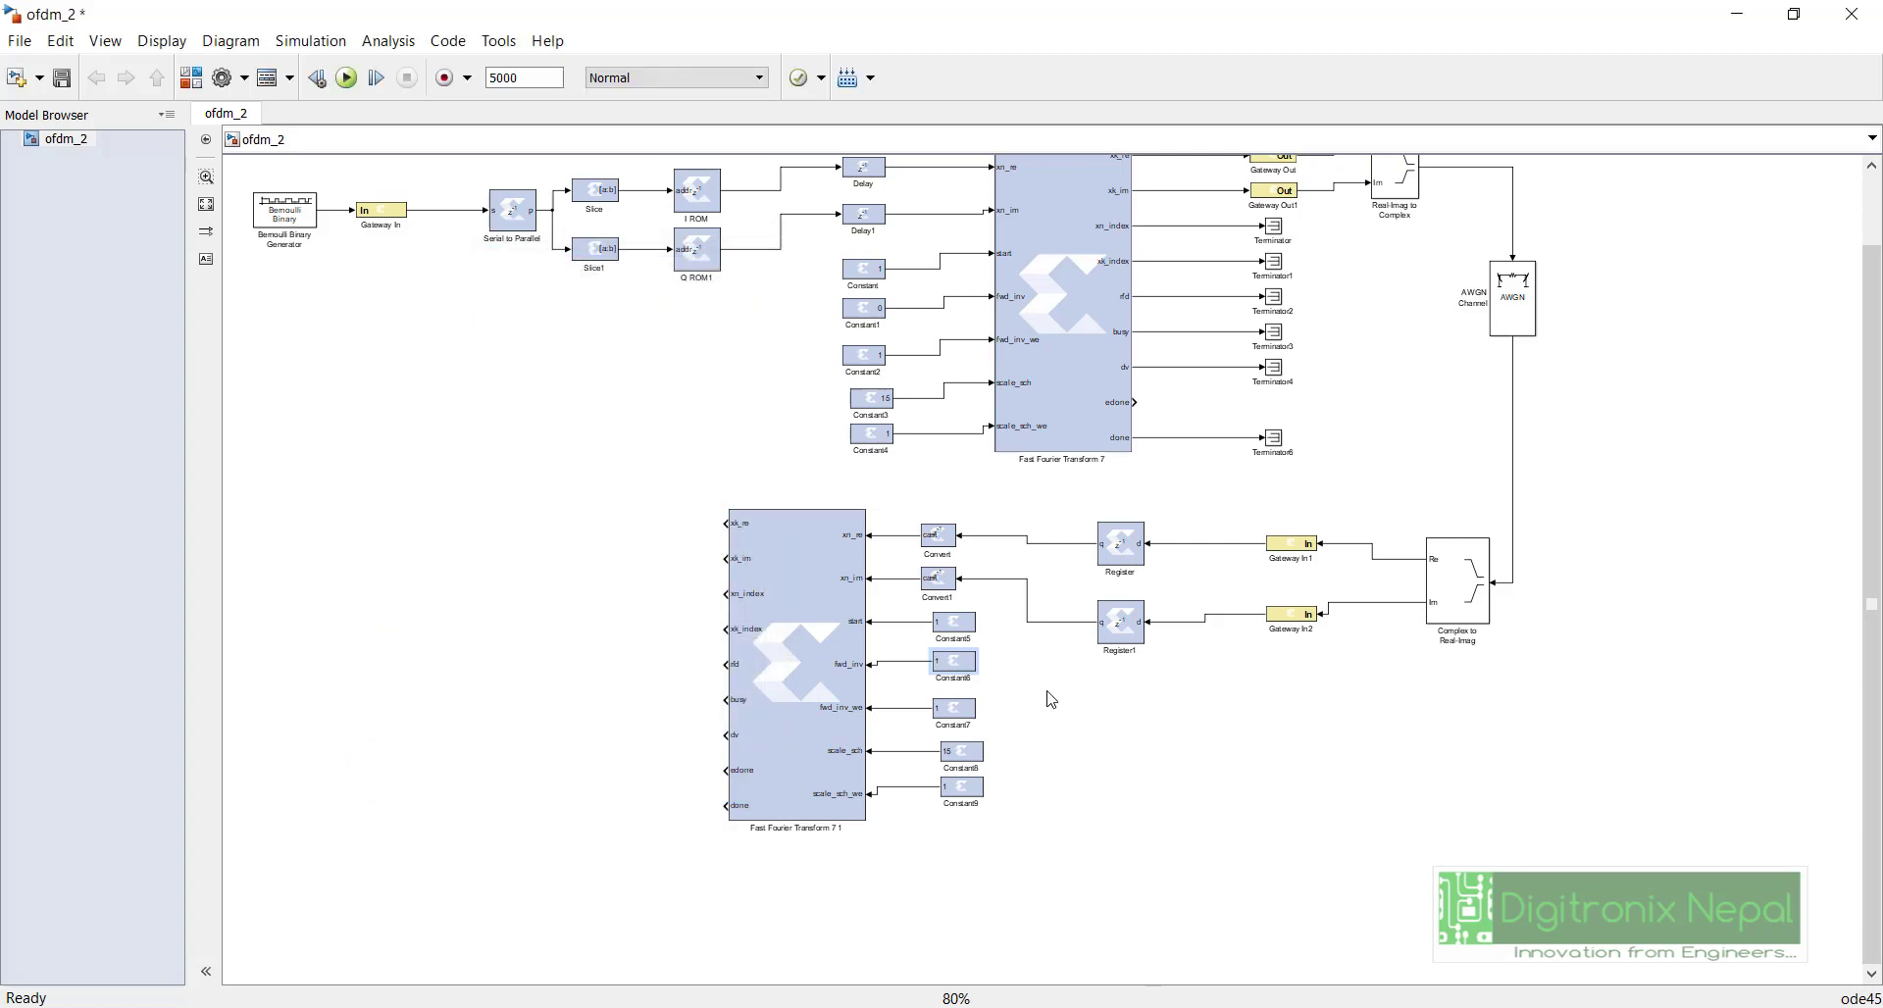
pyautogui.doubleClick(968, 756)
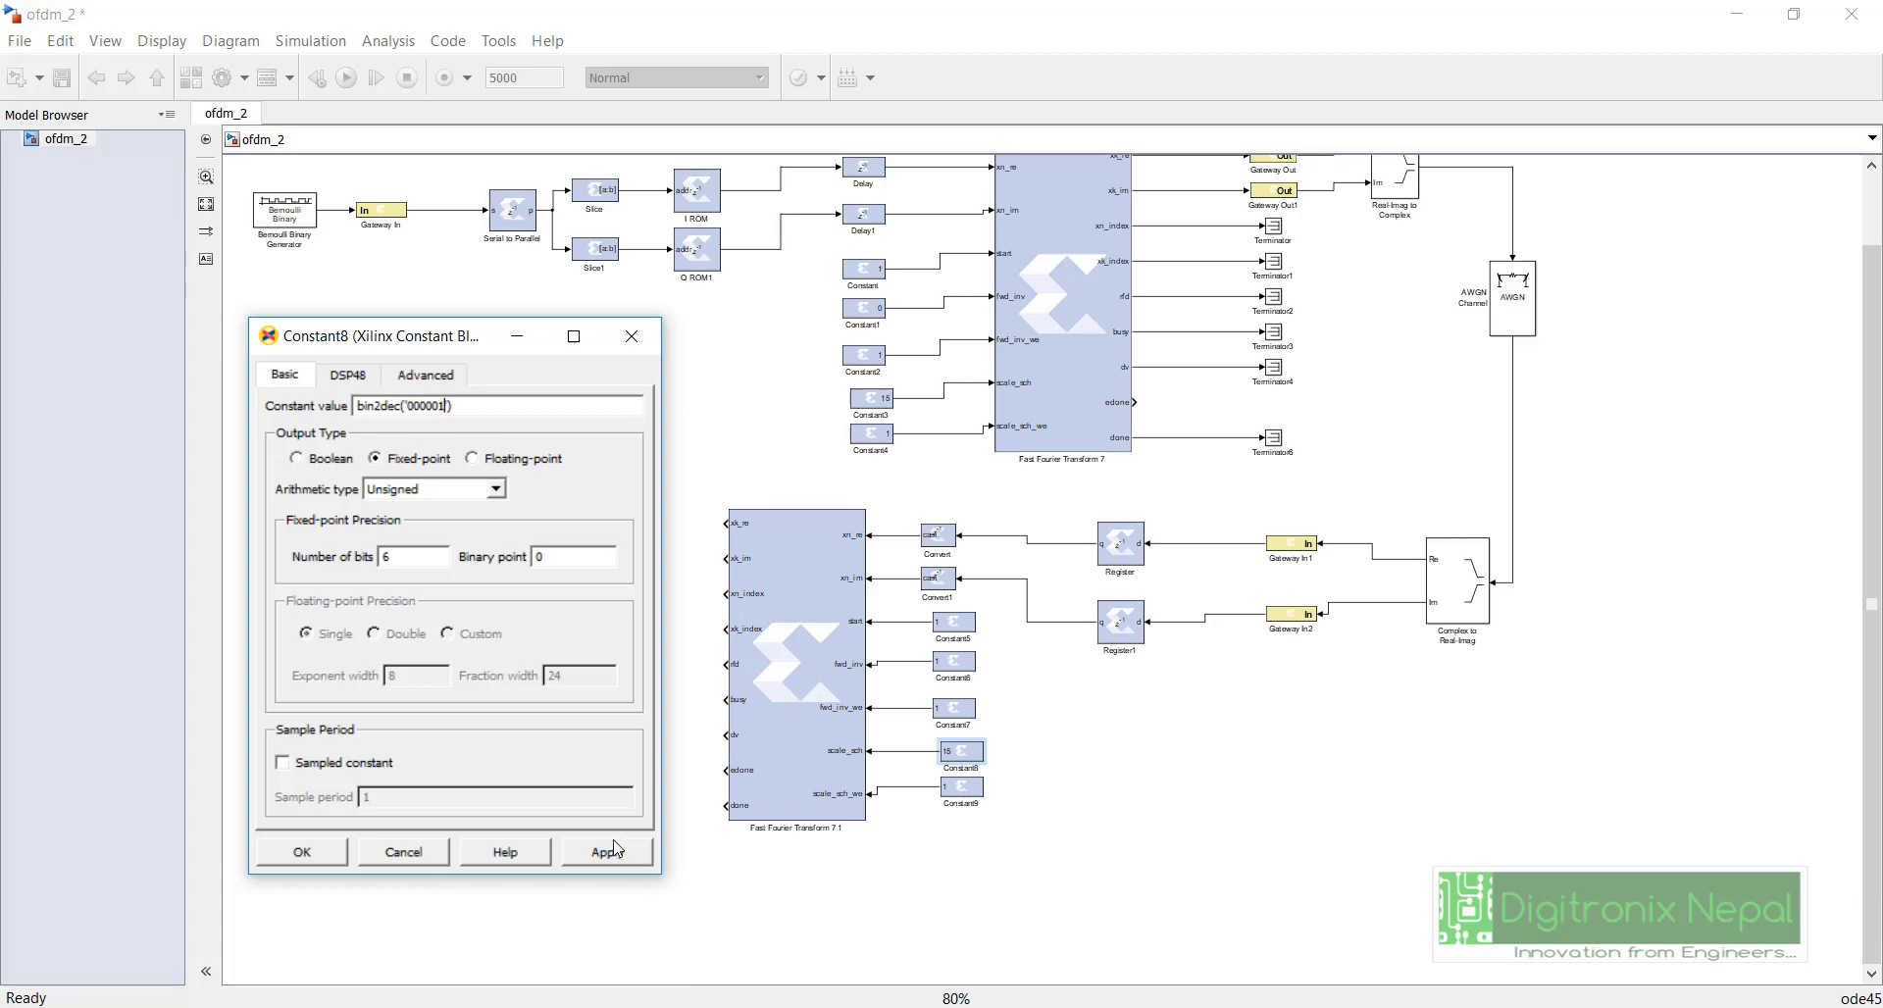
pyautogui.click(293, 862)
pyautogui.click(1123, 624)
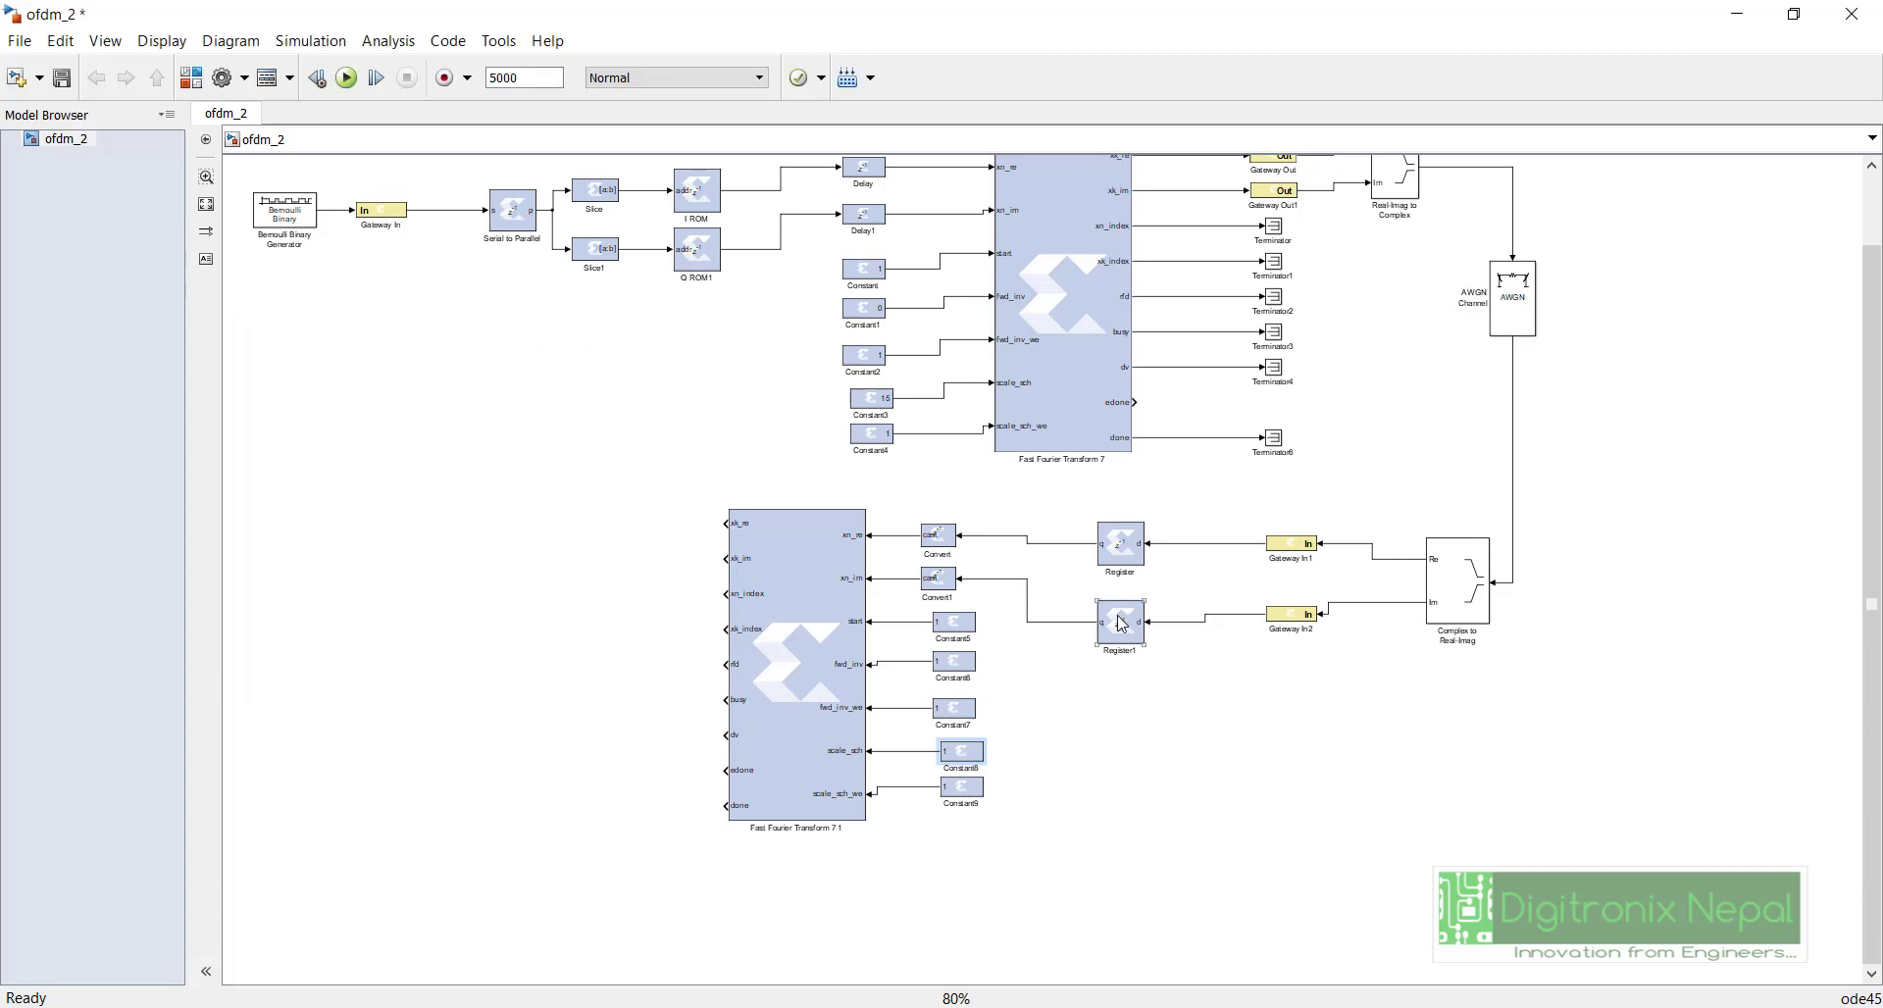
pyautogui.click(994, 654)
# Step: Delete Constant5 and drop a Xilinx Delay block, found by searching 'delay', into the model
pyautogui.click(952, 631)
pyautogui.press('Delete')
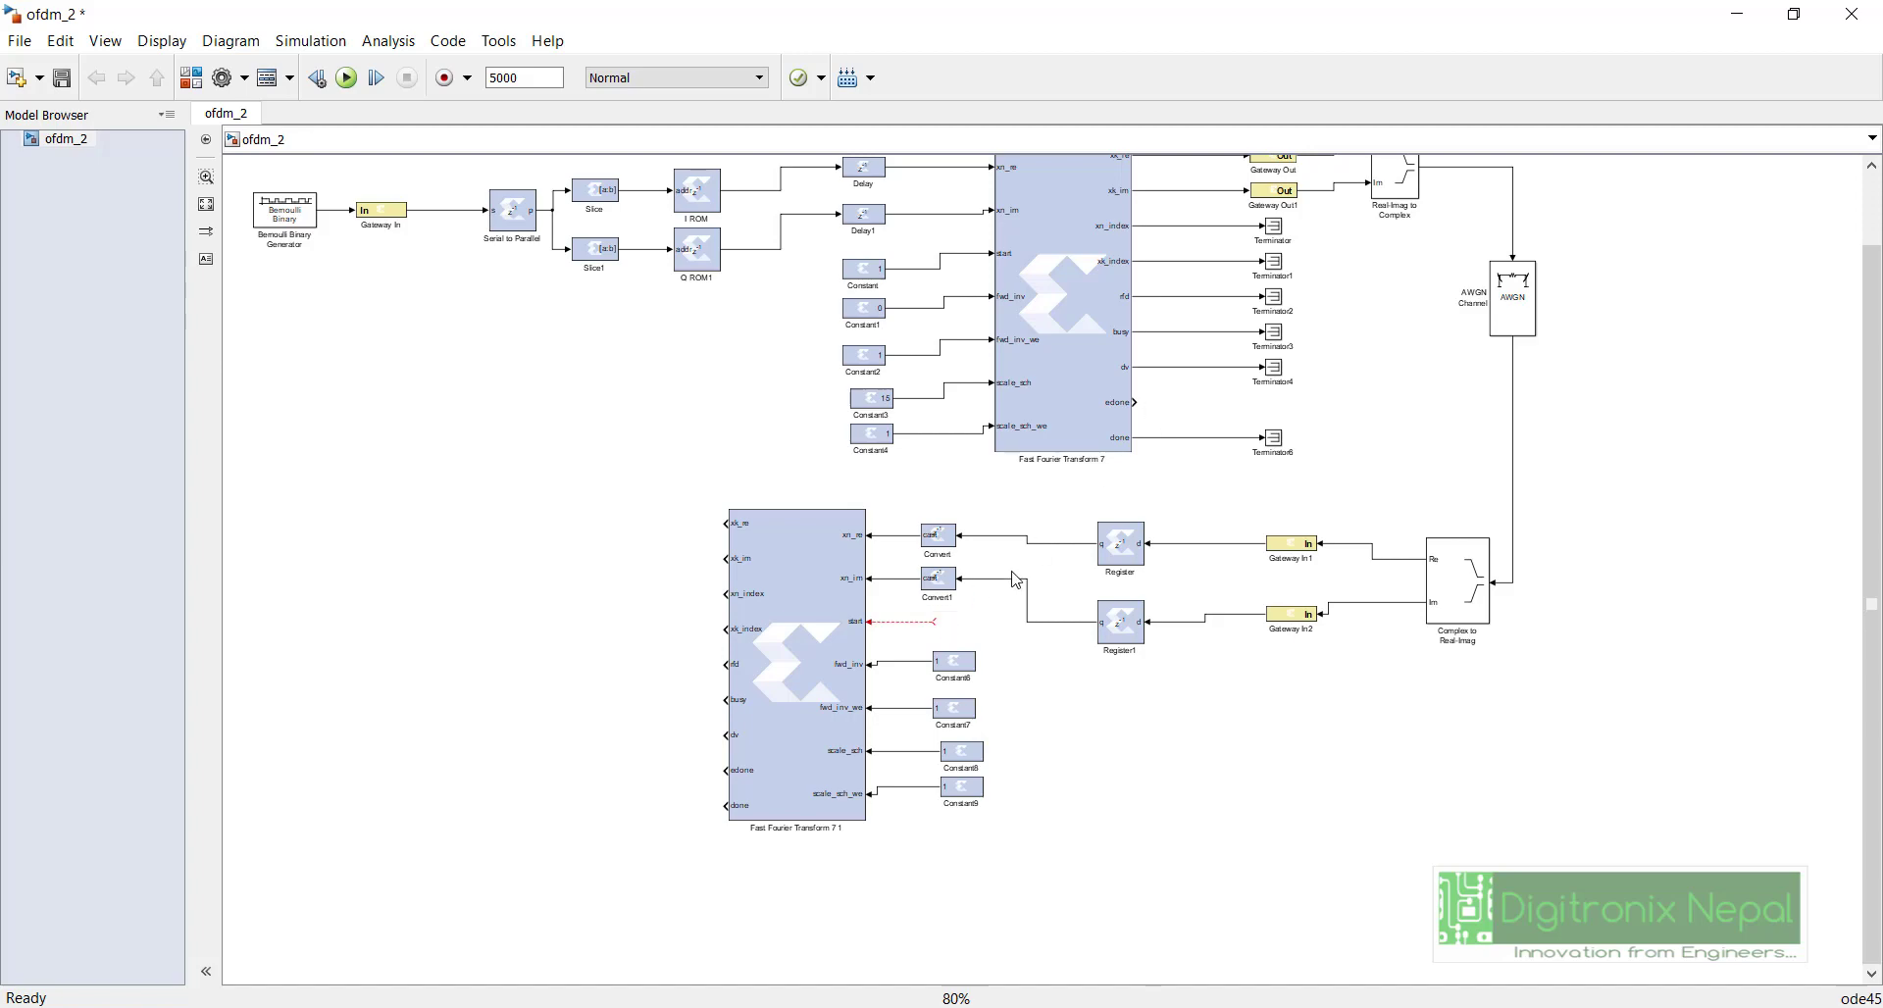
pyautogui.hotkey('ctrl', 'shift', 'l')
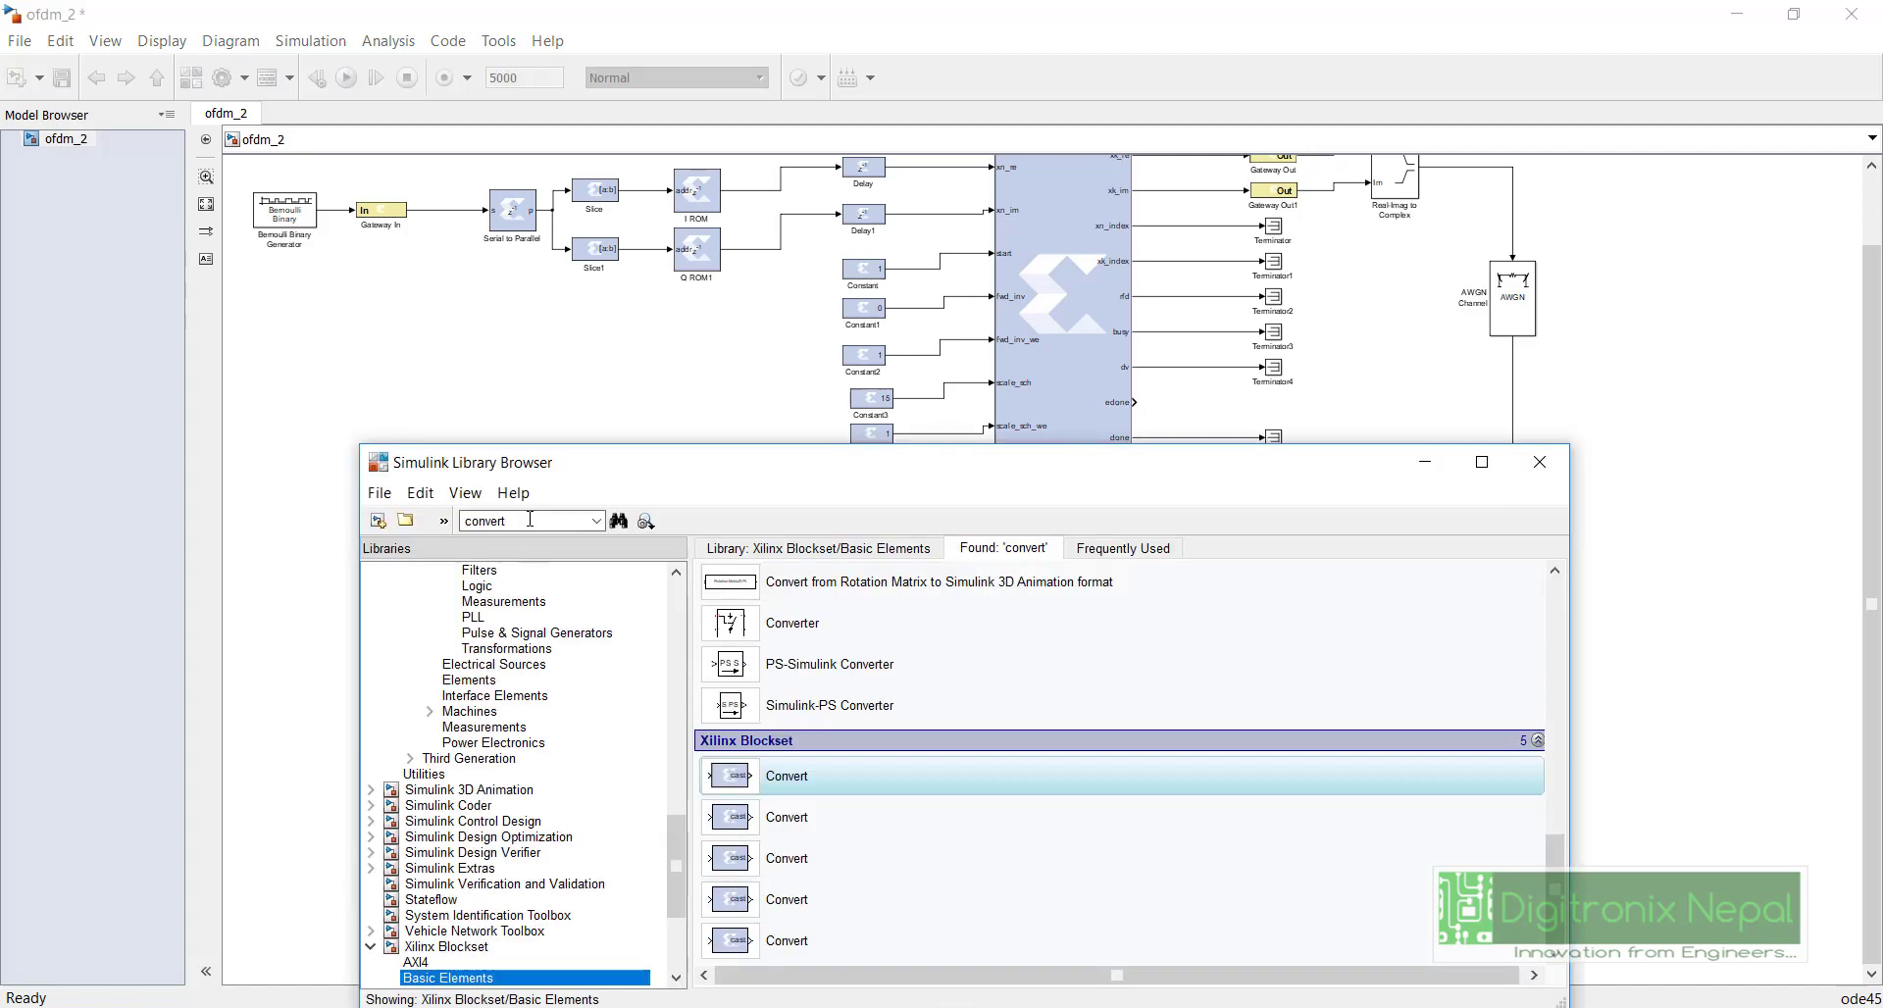
pyautogui.click(530, 519)
pyautogui.write('delay')
pyautogui.press('Return')
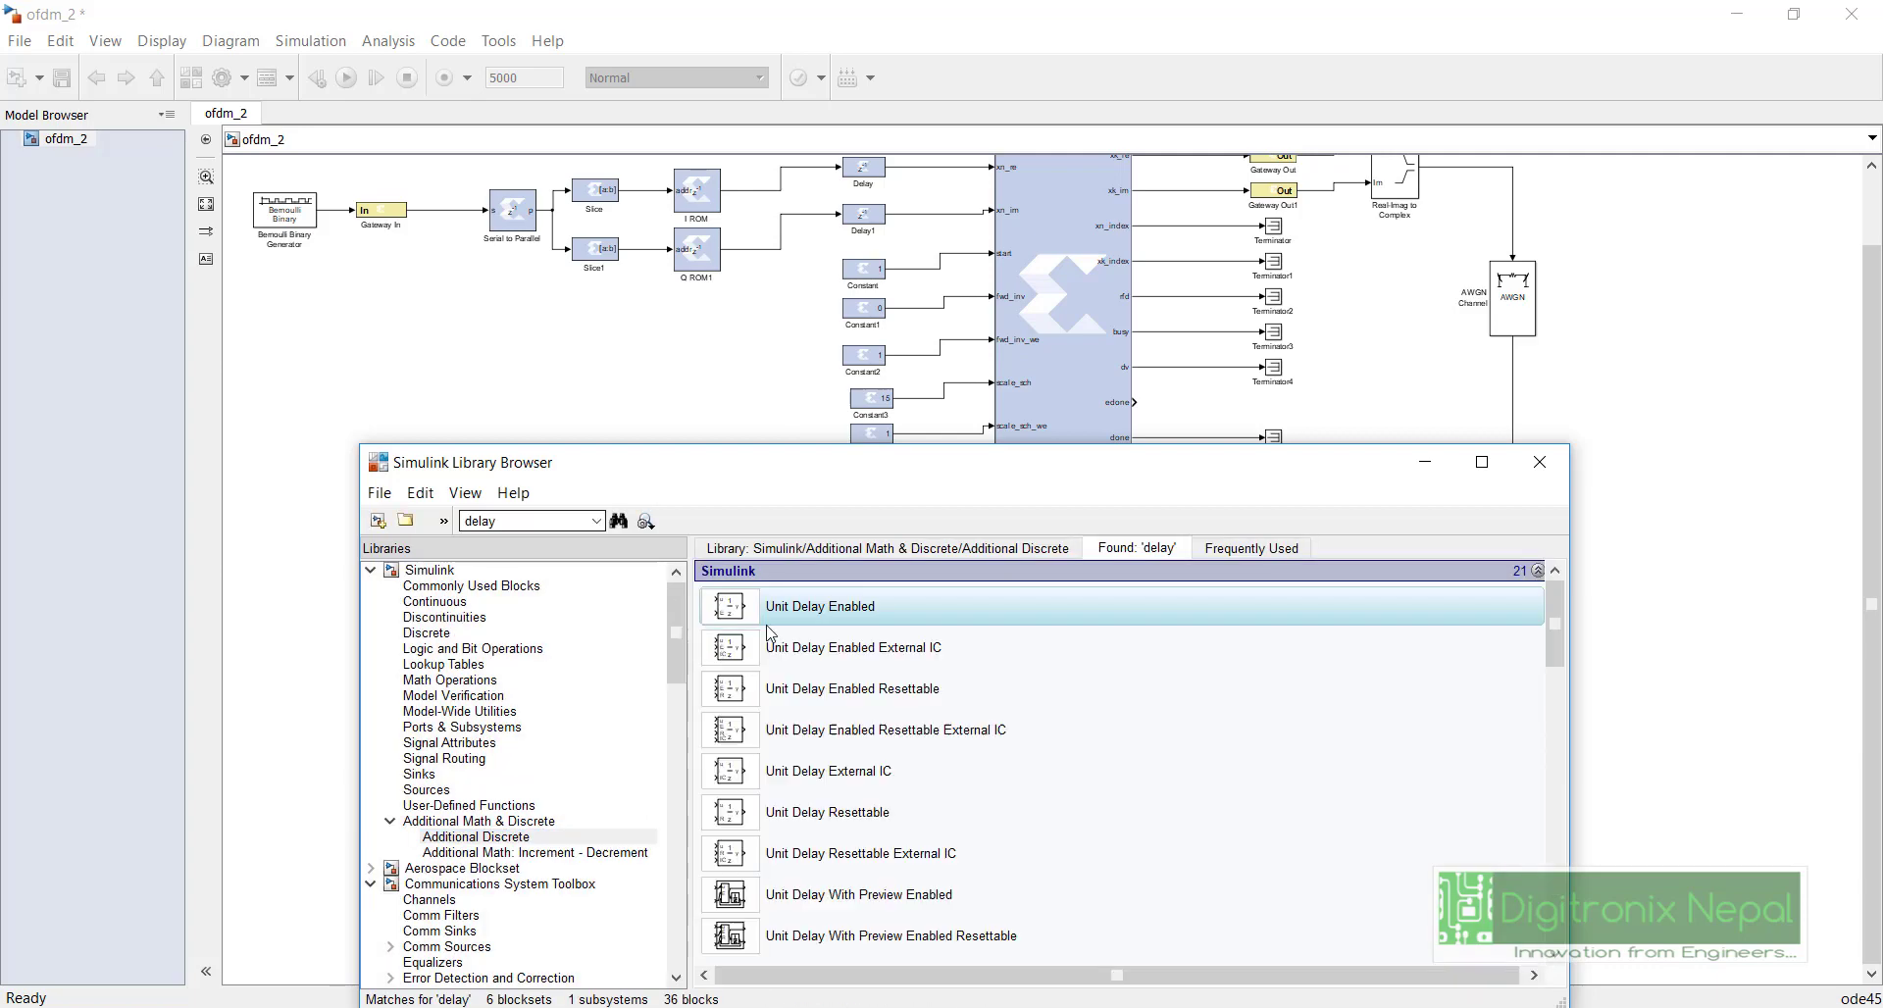
pyautogui.scroll(-5, 829, 751)
pyautogui.click(775, 817)
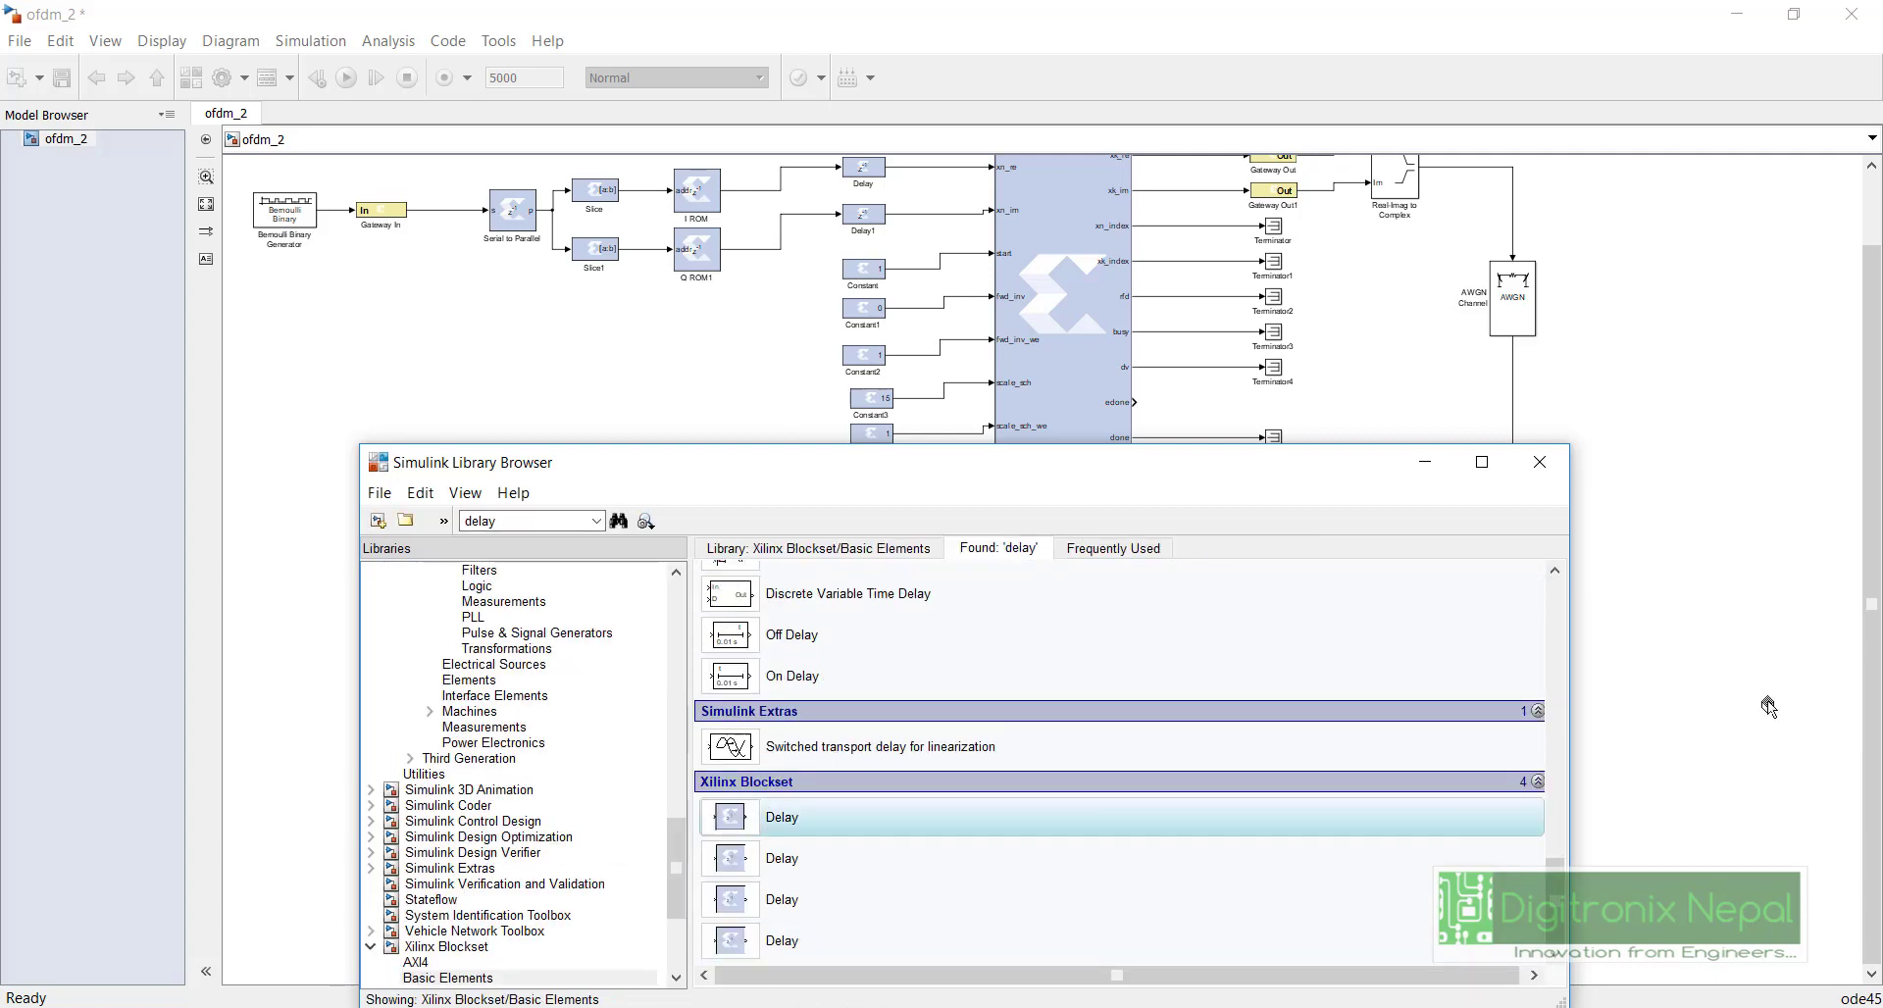
pyautogui.moveTo(775, 817); pyautogui.dragTo(1087, 770)
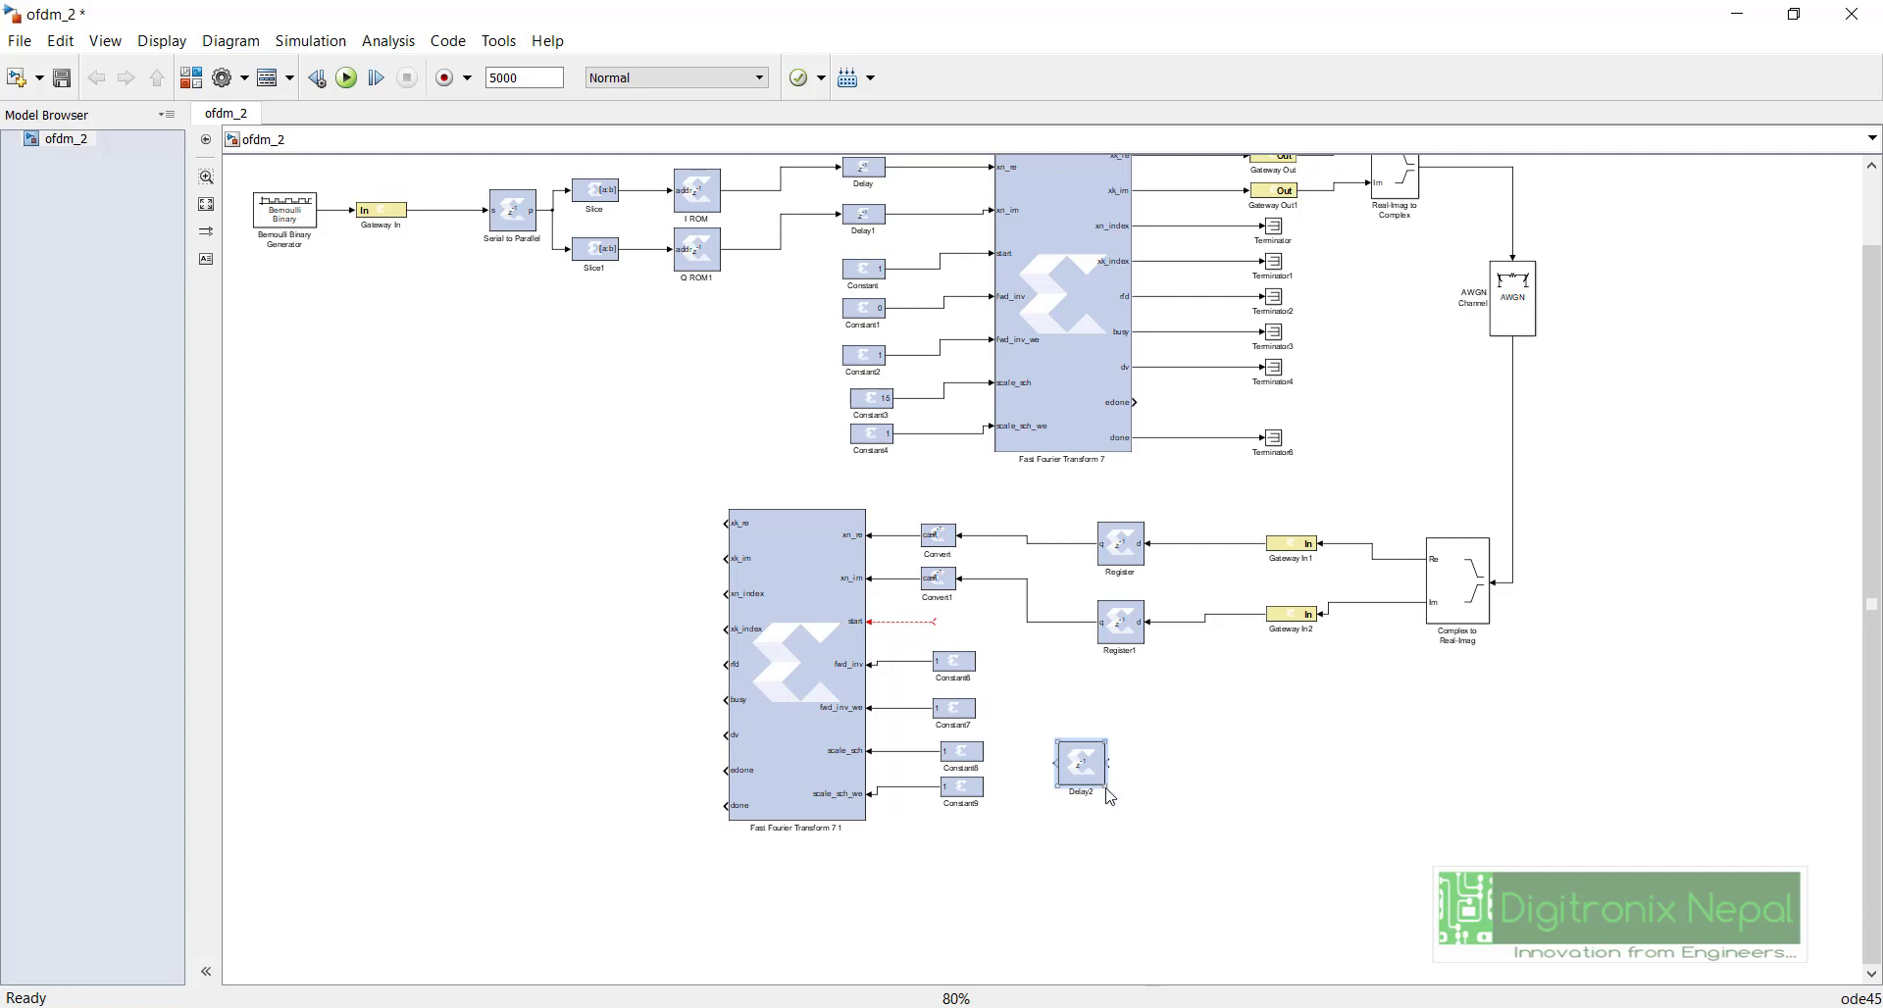
# Step: Shorten the Delay2 block and wire FFT 7's edone output into it
pyautogui.moveTo(1107, 786); pyautogui.dragTo(962, 636)
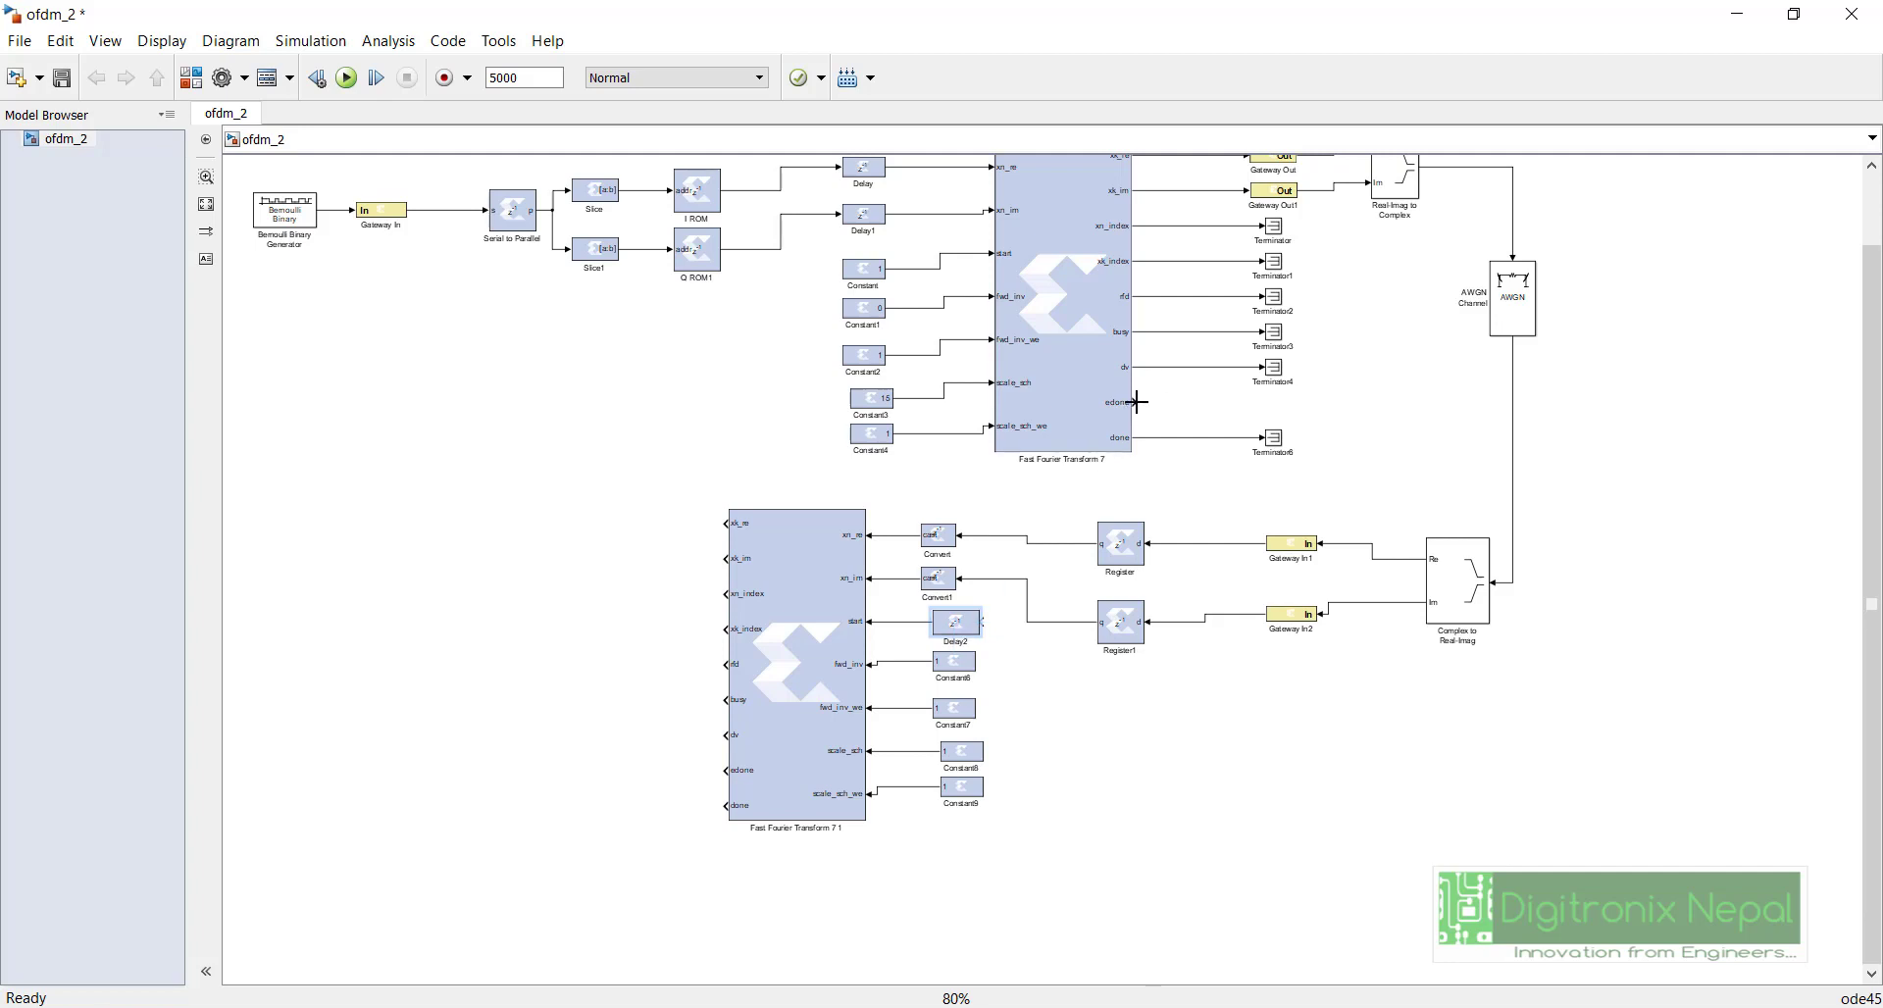
pyautogui.moveTo(1136, 402)
pyautogui.mouseDown()
pyautogui.moveTo(1211, 571)
pyautogui.moveTo(992, 638)
pyautogui.moveTo(981, 622)
pyautogui.mouseUp()
pyautogui.click(1048, 301)
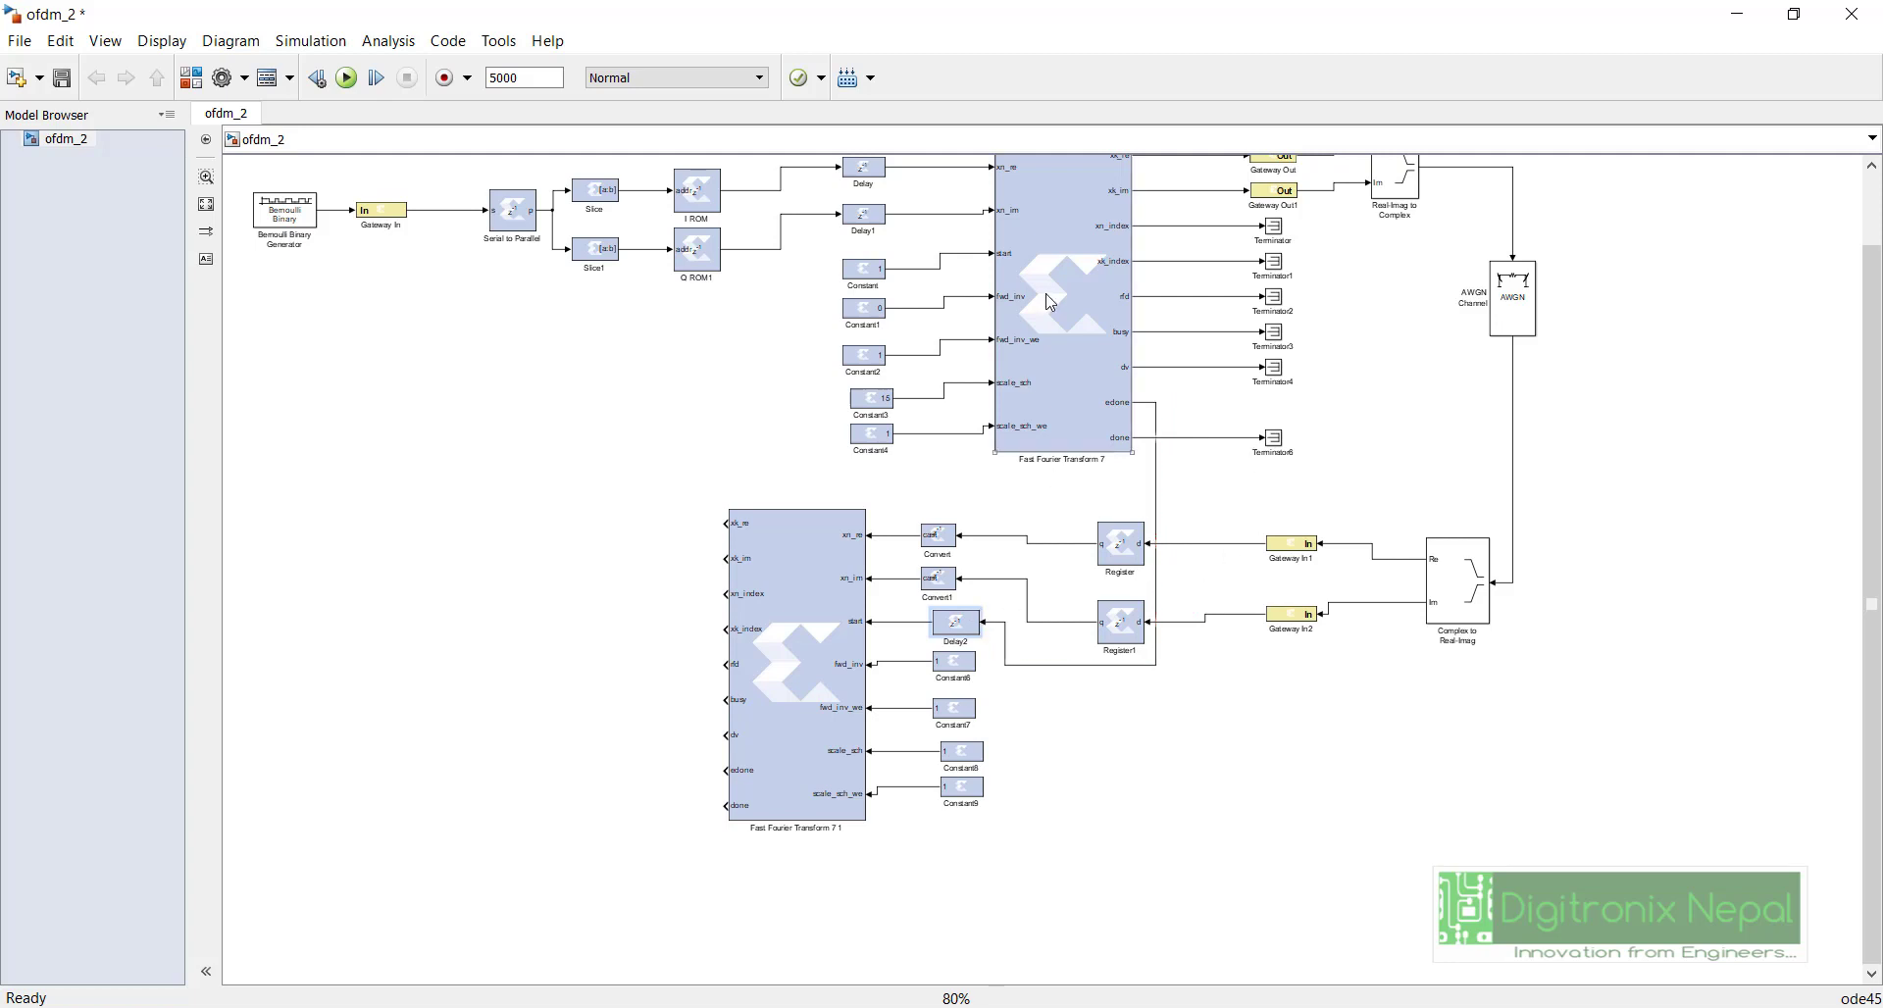
pyautogui.click(860, 645)
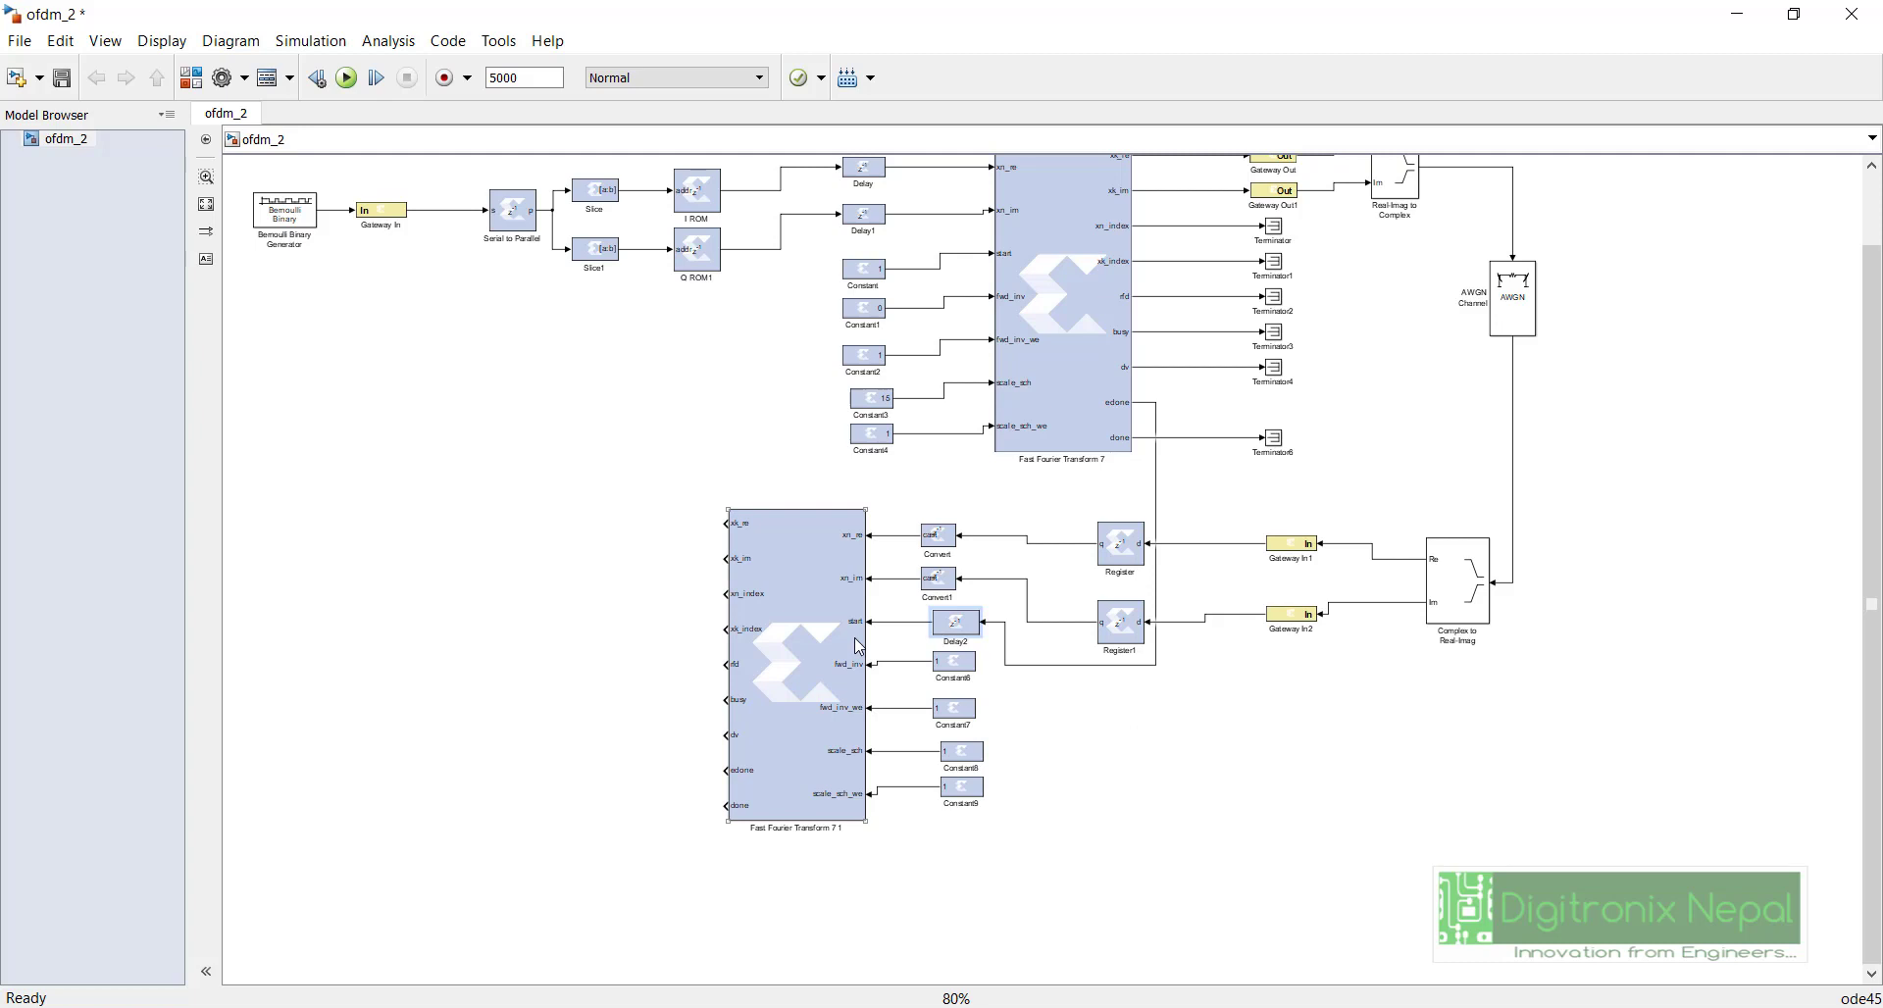
pyautogui.click(967, 628)
pyautogui.doubleClick(967, 628)
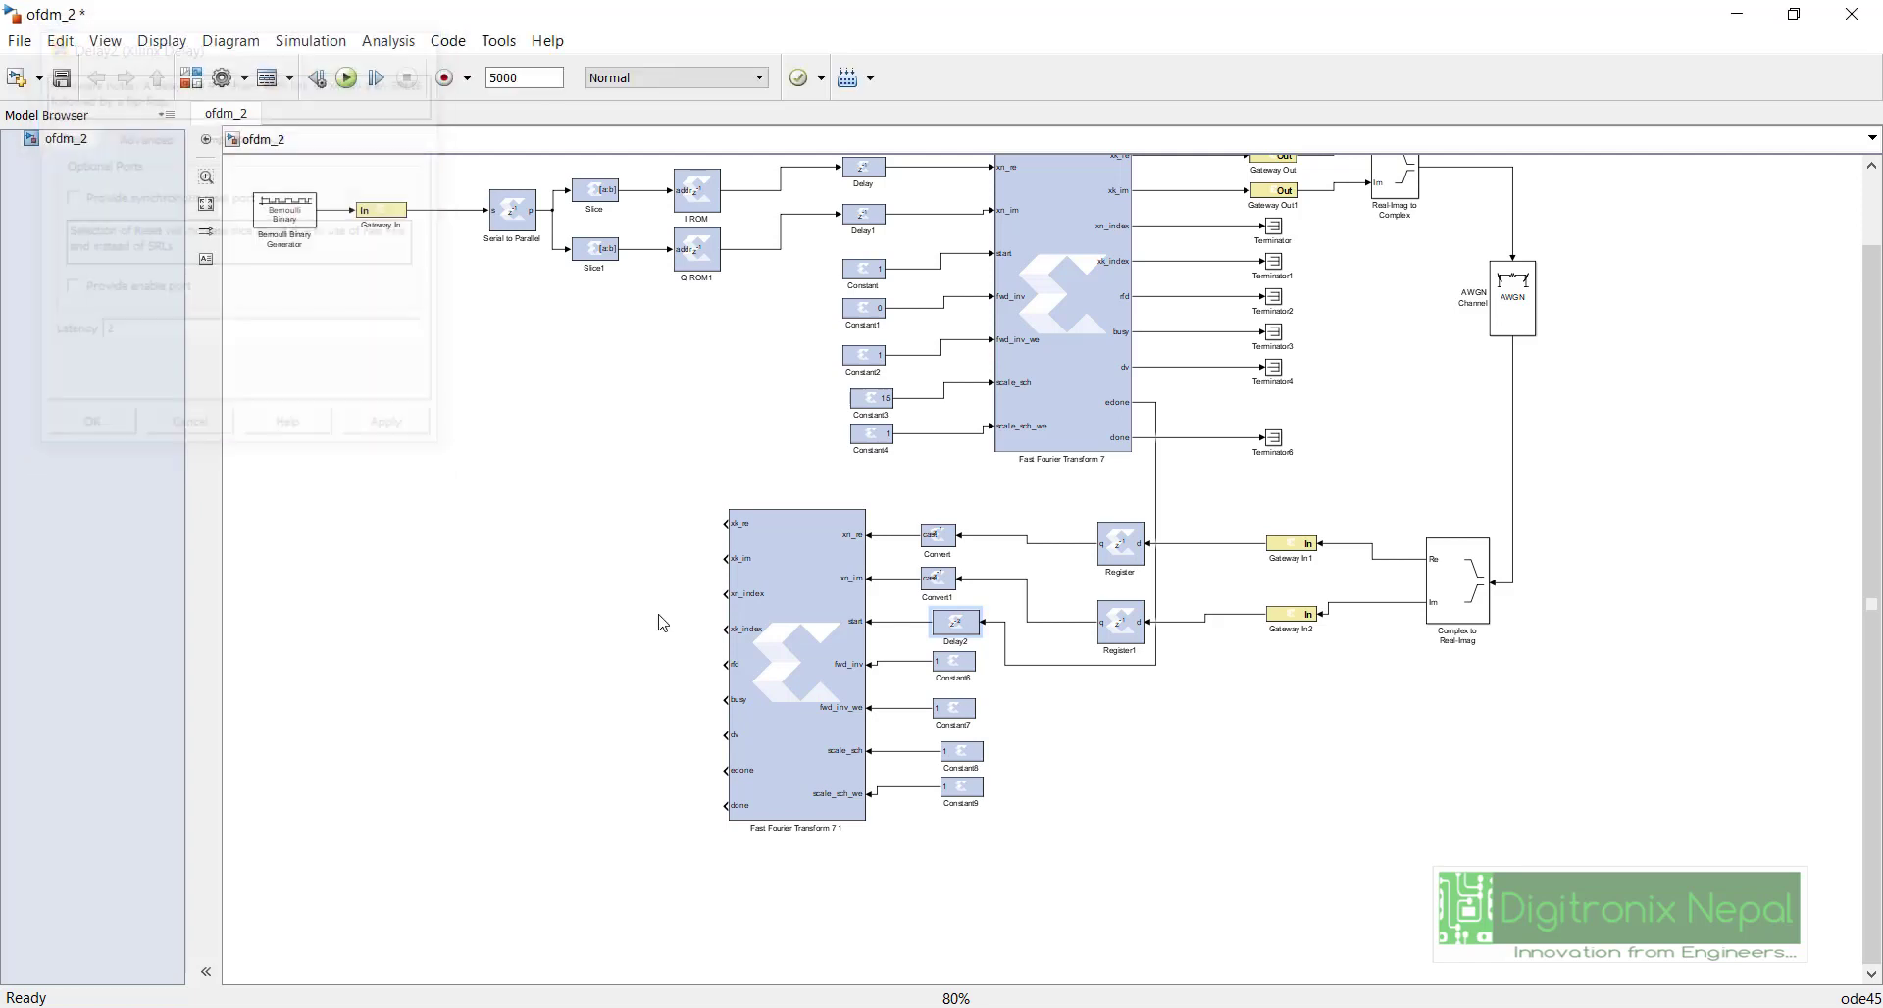
pyautogui.click(115, 431)
pyautogui.click(834, 682)
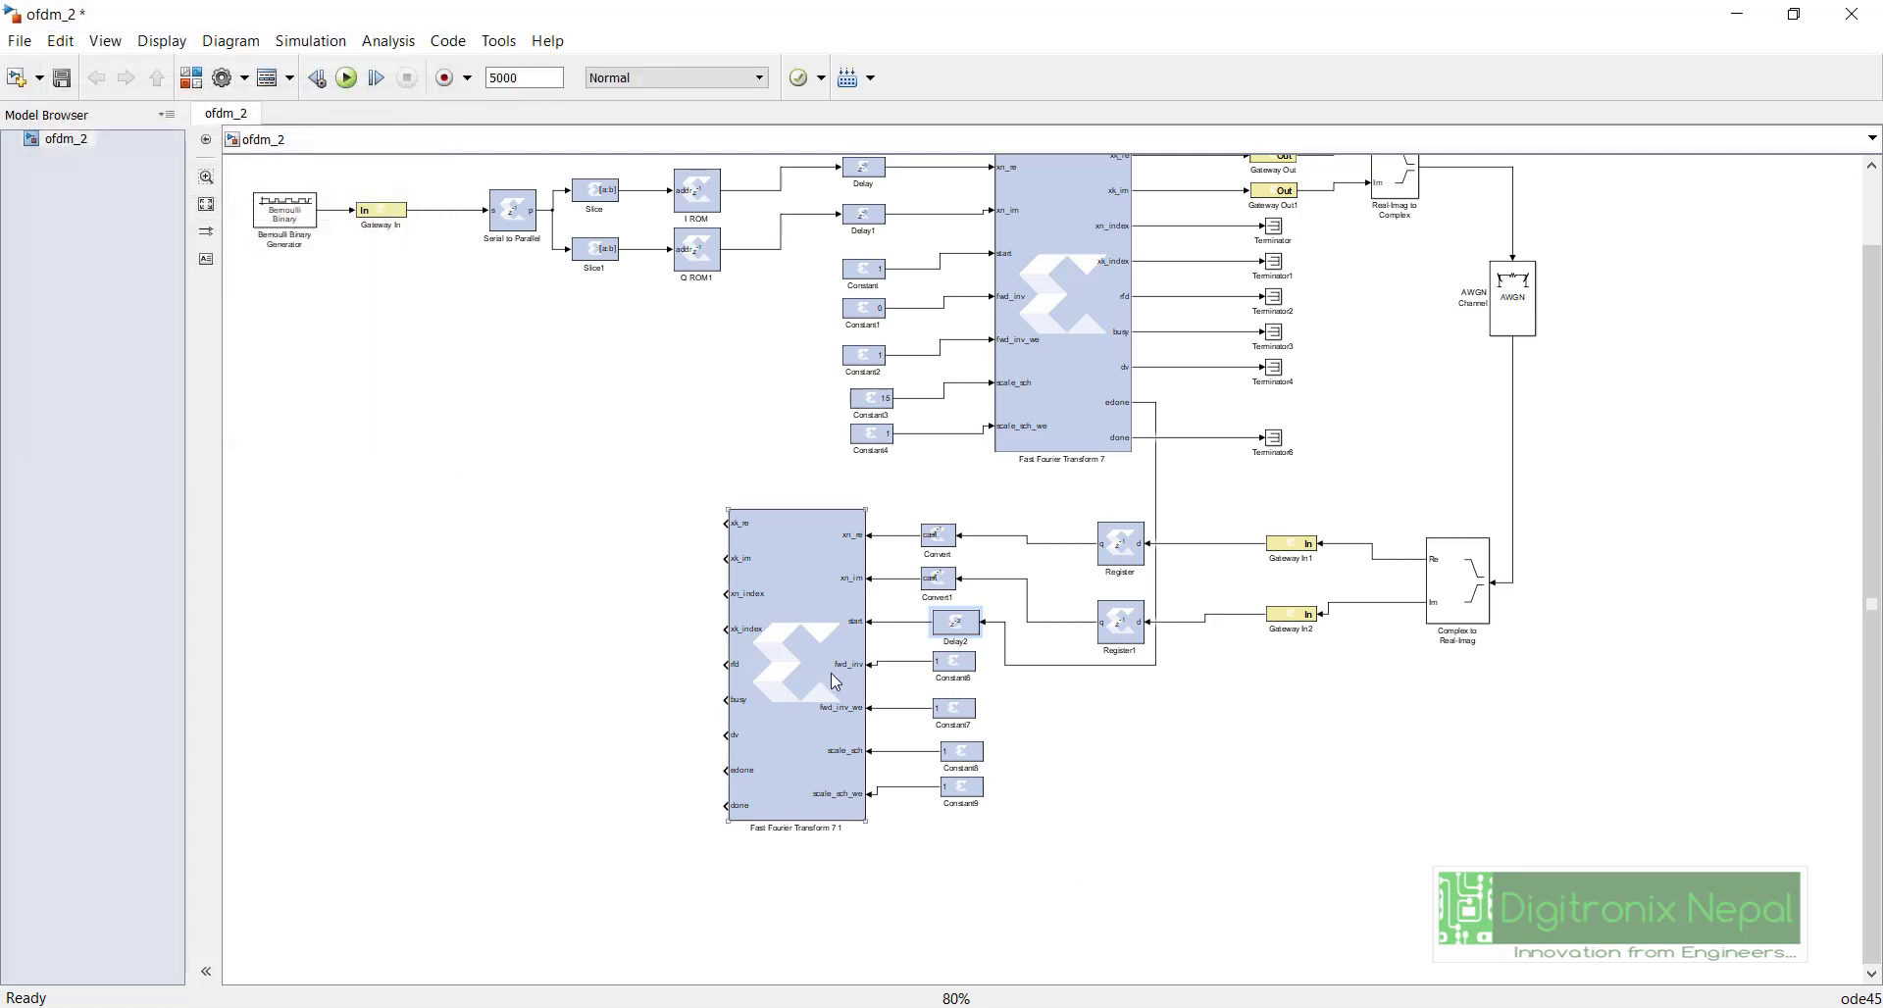
# Step: Copy Terminator blocks beside the lower FFT and wire xn_index to Terminator5 and done to Terminator12
pyautogui.click(1346, 535)
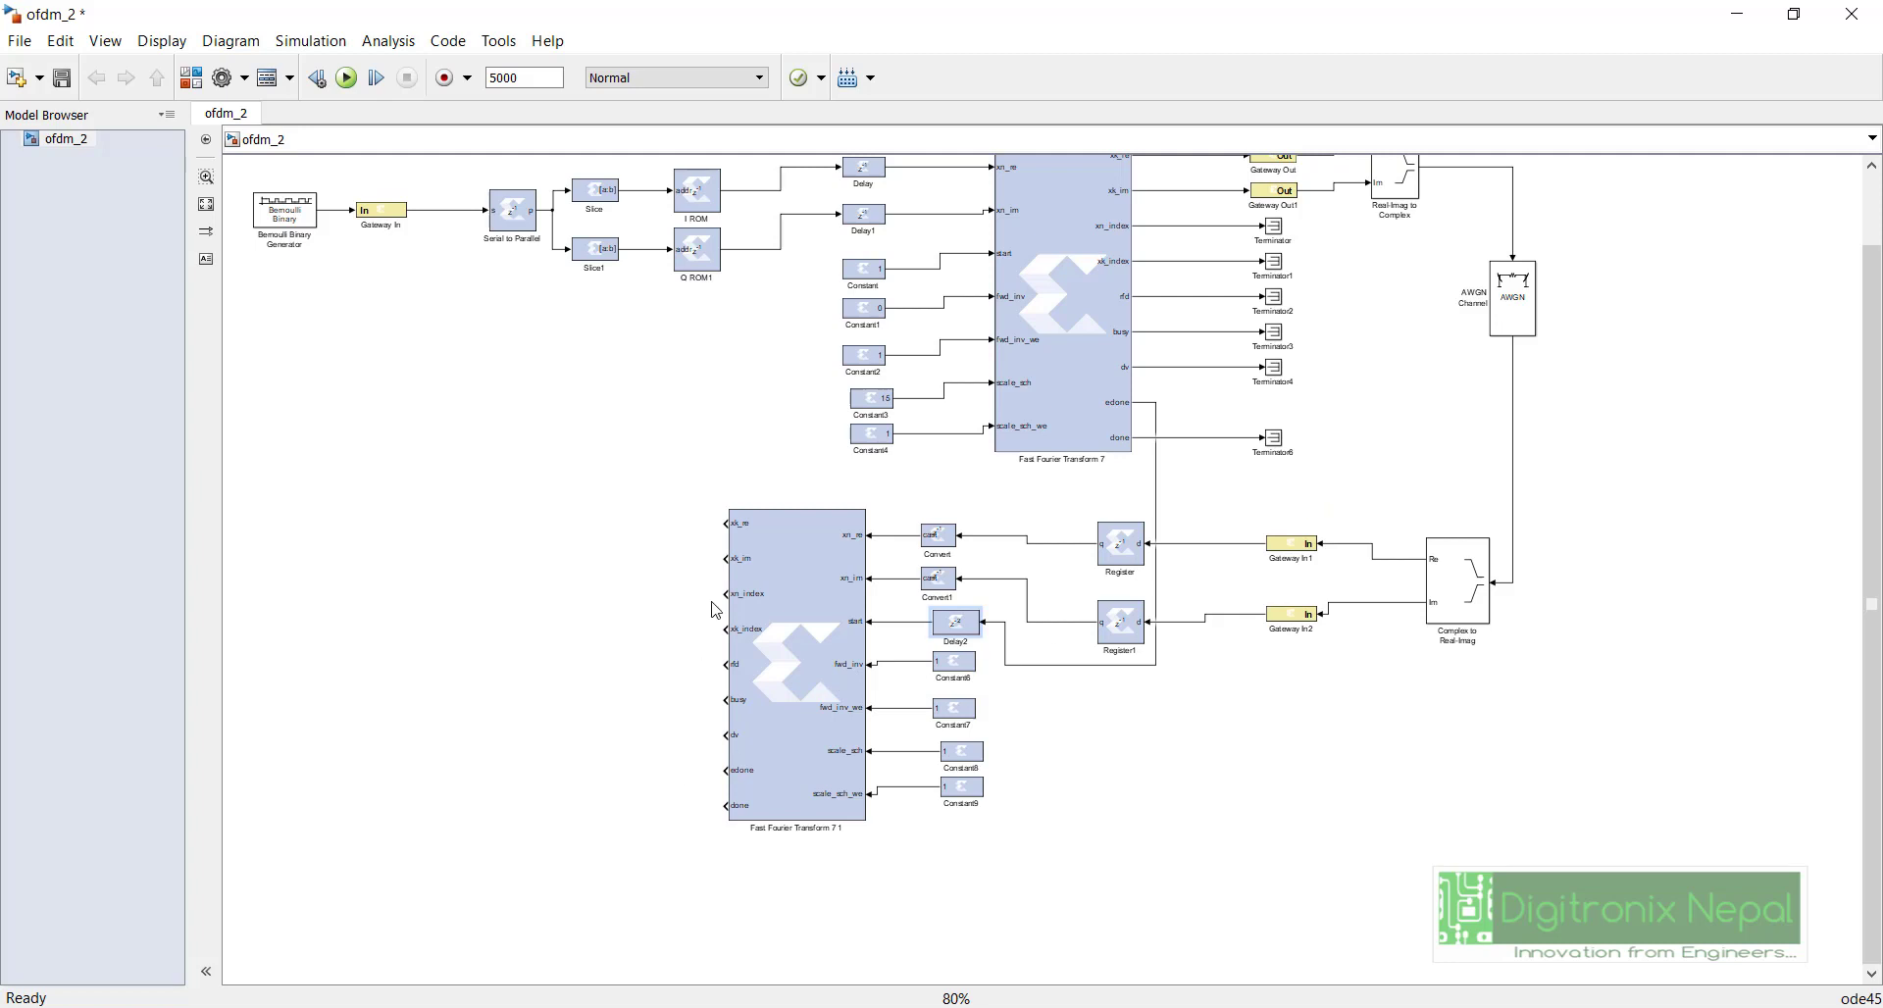
pyautogui.moveTo(1295, 490); pyautogui.dragTo(657, 596)
pyautogui.click(775, 603)
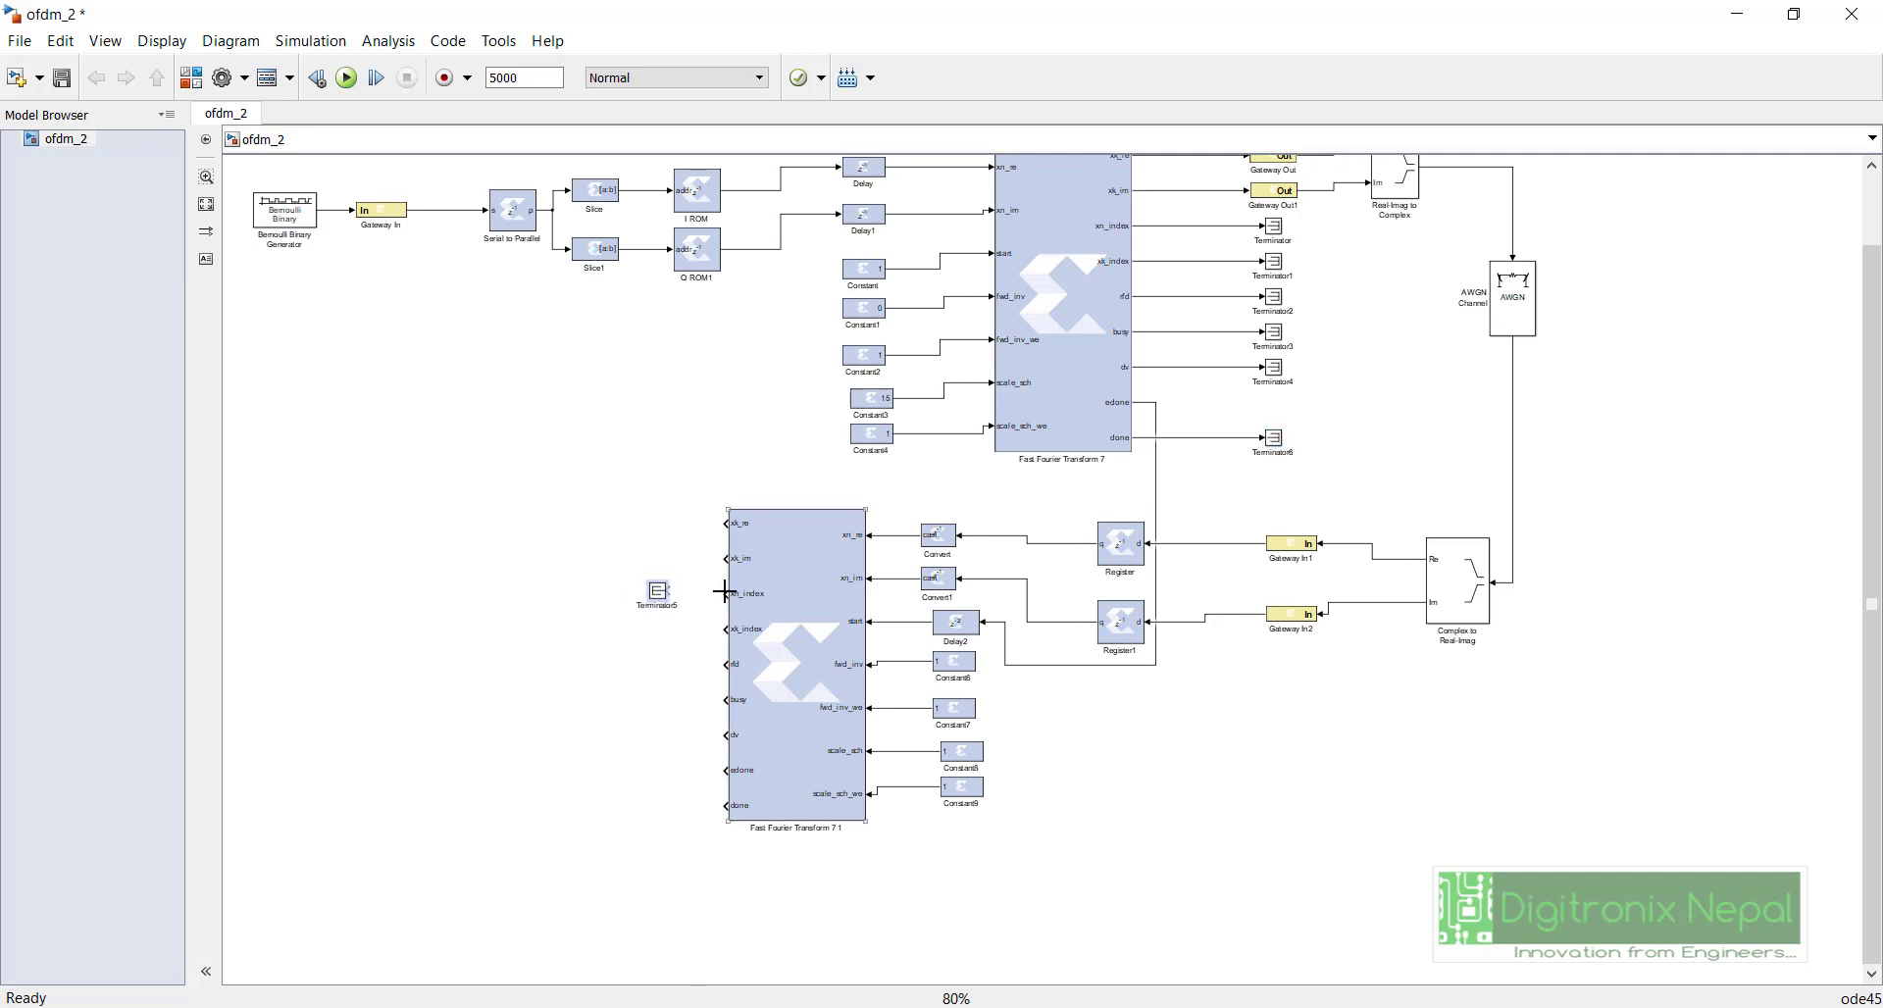
pyautogui.moveTo(724, 592)
pyautogui.mouseDown()
pyautogui.moveTo(667, 592)
pyautogui.moveTo(668, 644)
pyautogui.moveTo(727, 628)
pyautogui.moveTo(659, 670)
pyautogui.mouseUp()
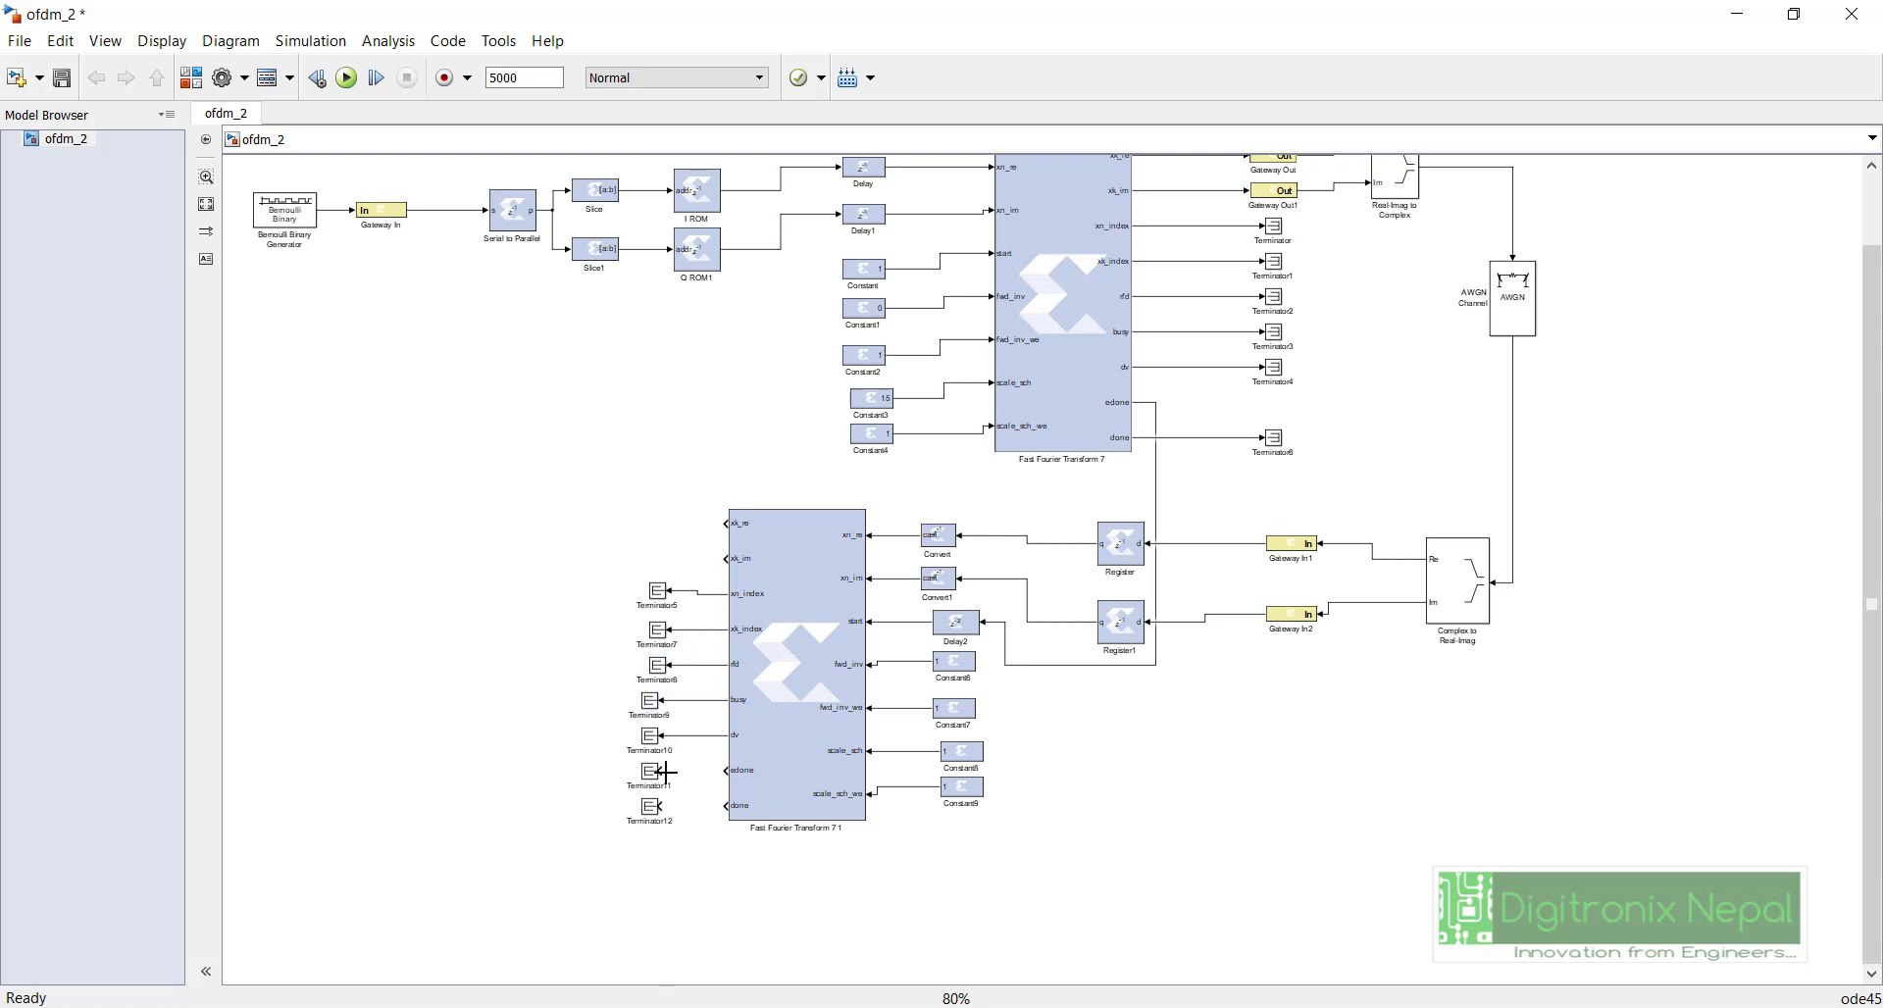
pyautogui.moveTo(650, 771); pyautogui.dragTo(730, 806)
pyautogui.click(822, 577)
pyautogui.click(716, 536)
pyautogui.click(741, 548)
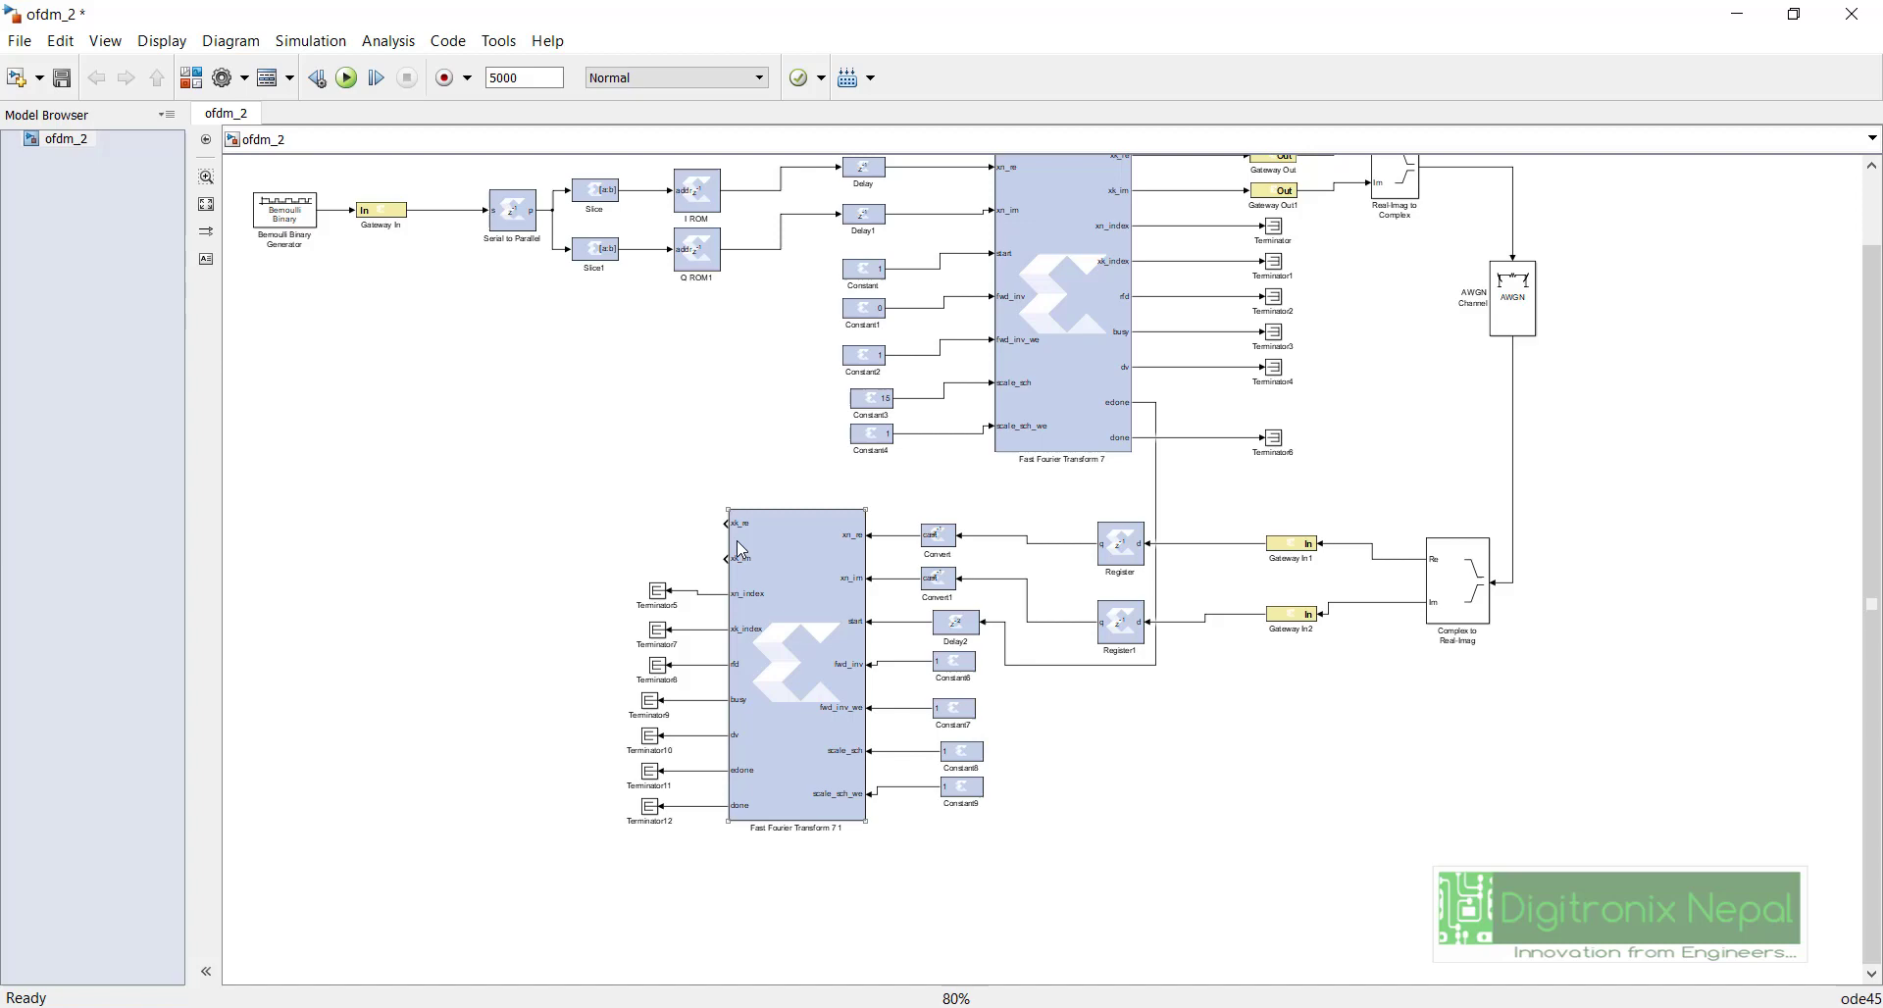
# Step: Place an MCode block, found by searching 'mcode', left of the lower FFT and flip it left-to-right
pyautogui.hotkey('ctrl', 'shift', 'l')
pyautogui.click(544, 520)
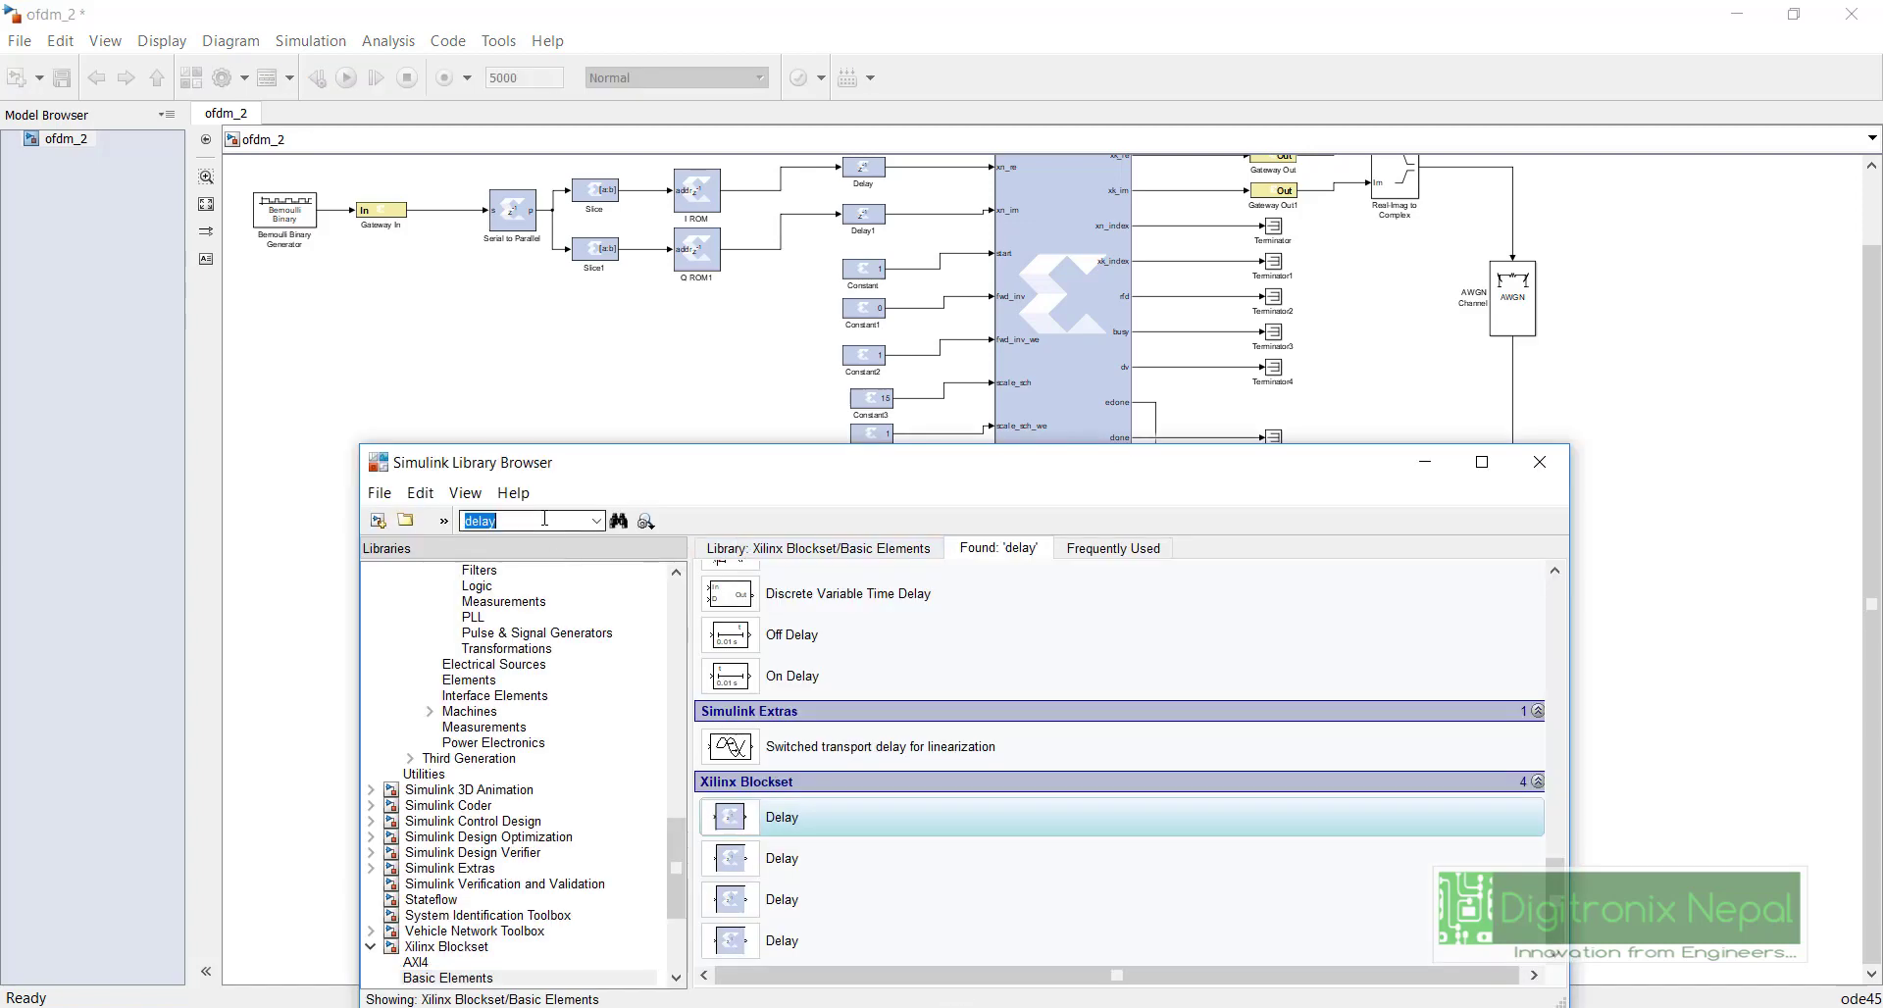
pyautogui.write('mcode')
pyautogui.press('Return')
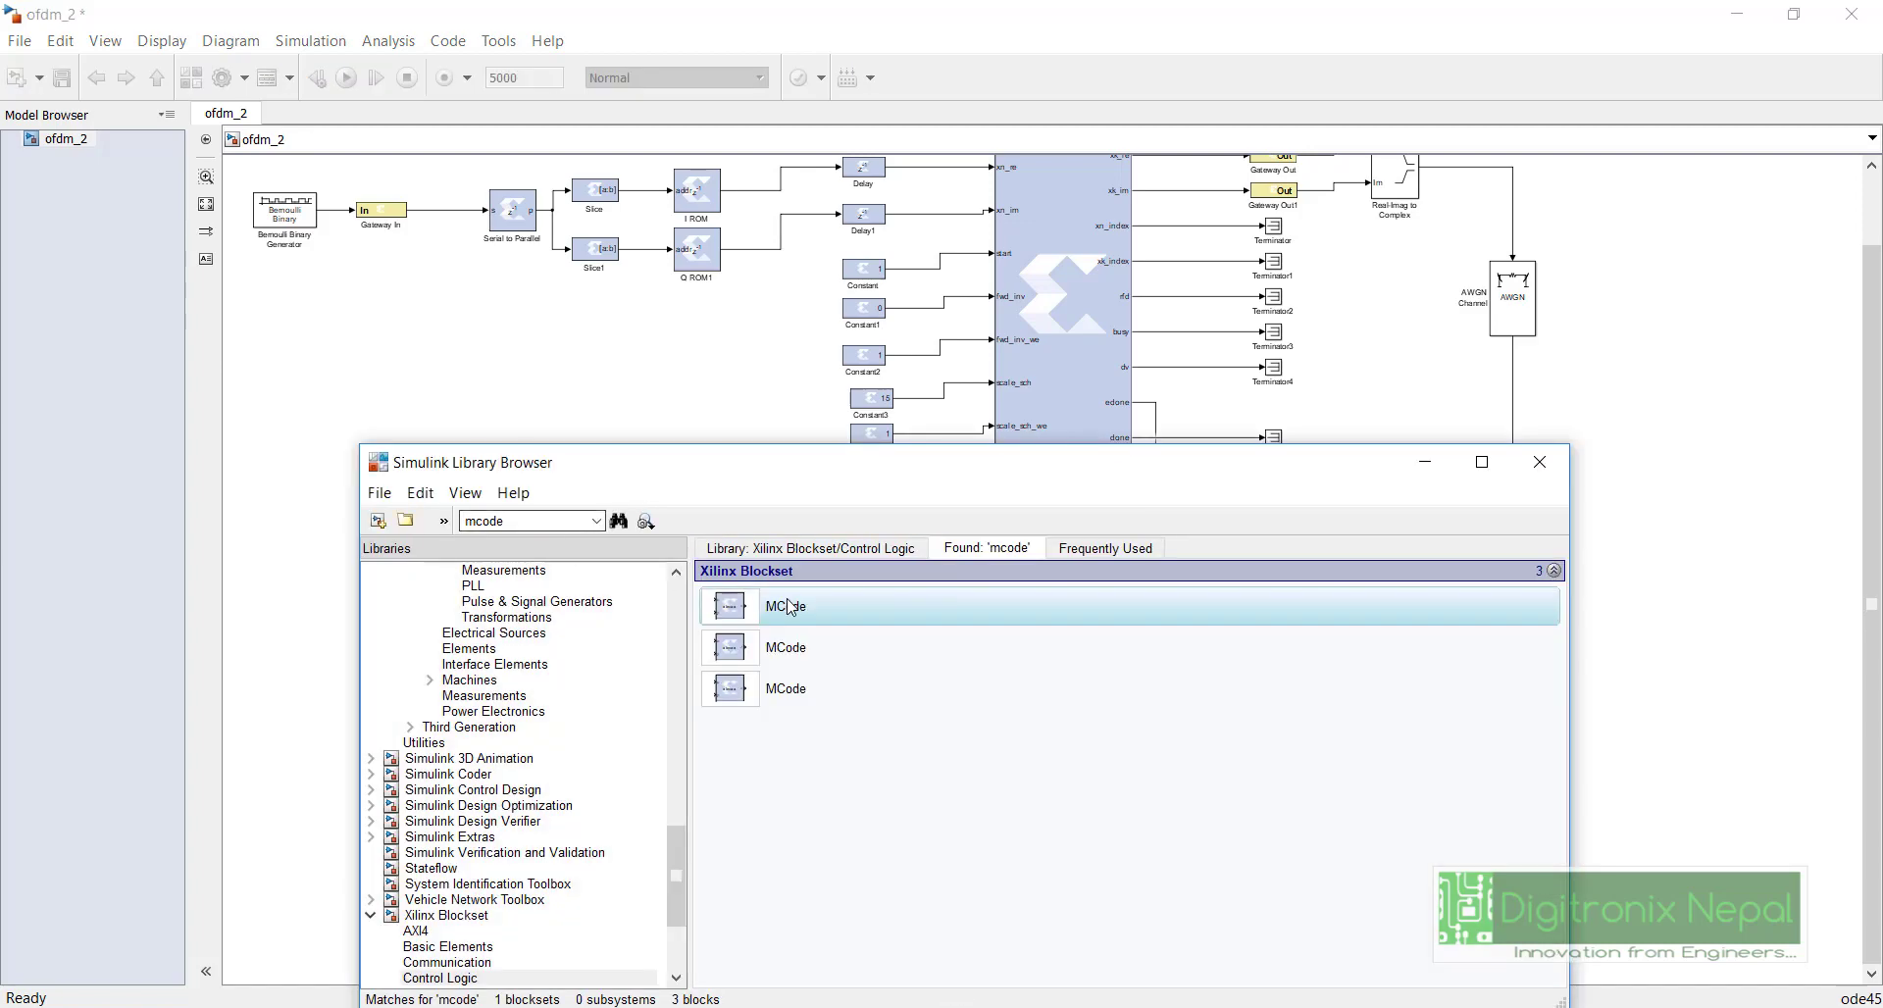
pyautogui.moveTo(603, 342); pyautogui.dragTo(510, 704)
pyautogui.hotkey('ctrl', 'i')
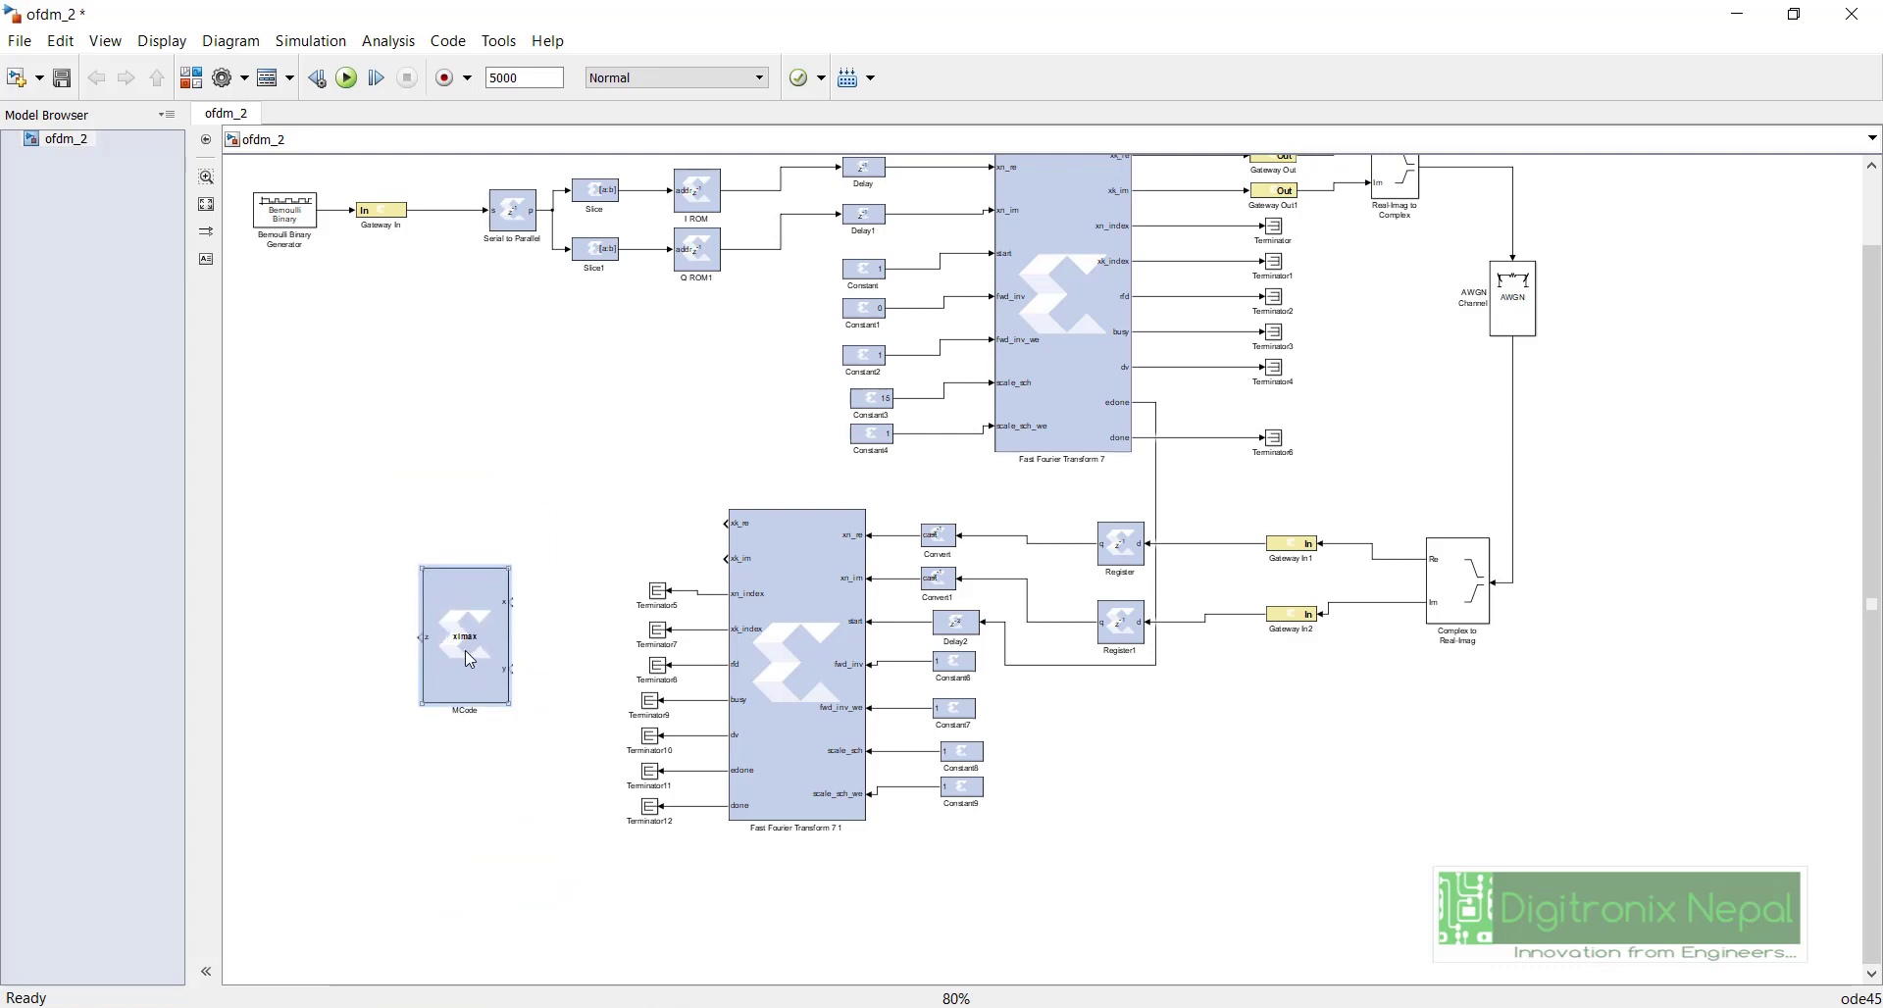
# Step: Set the MCode block's function file to QAM16_DEM.m and open its code in the Editor
pyautogui.doubleClick(468, 658)
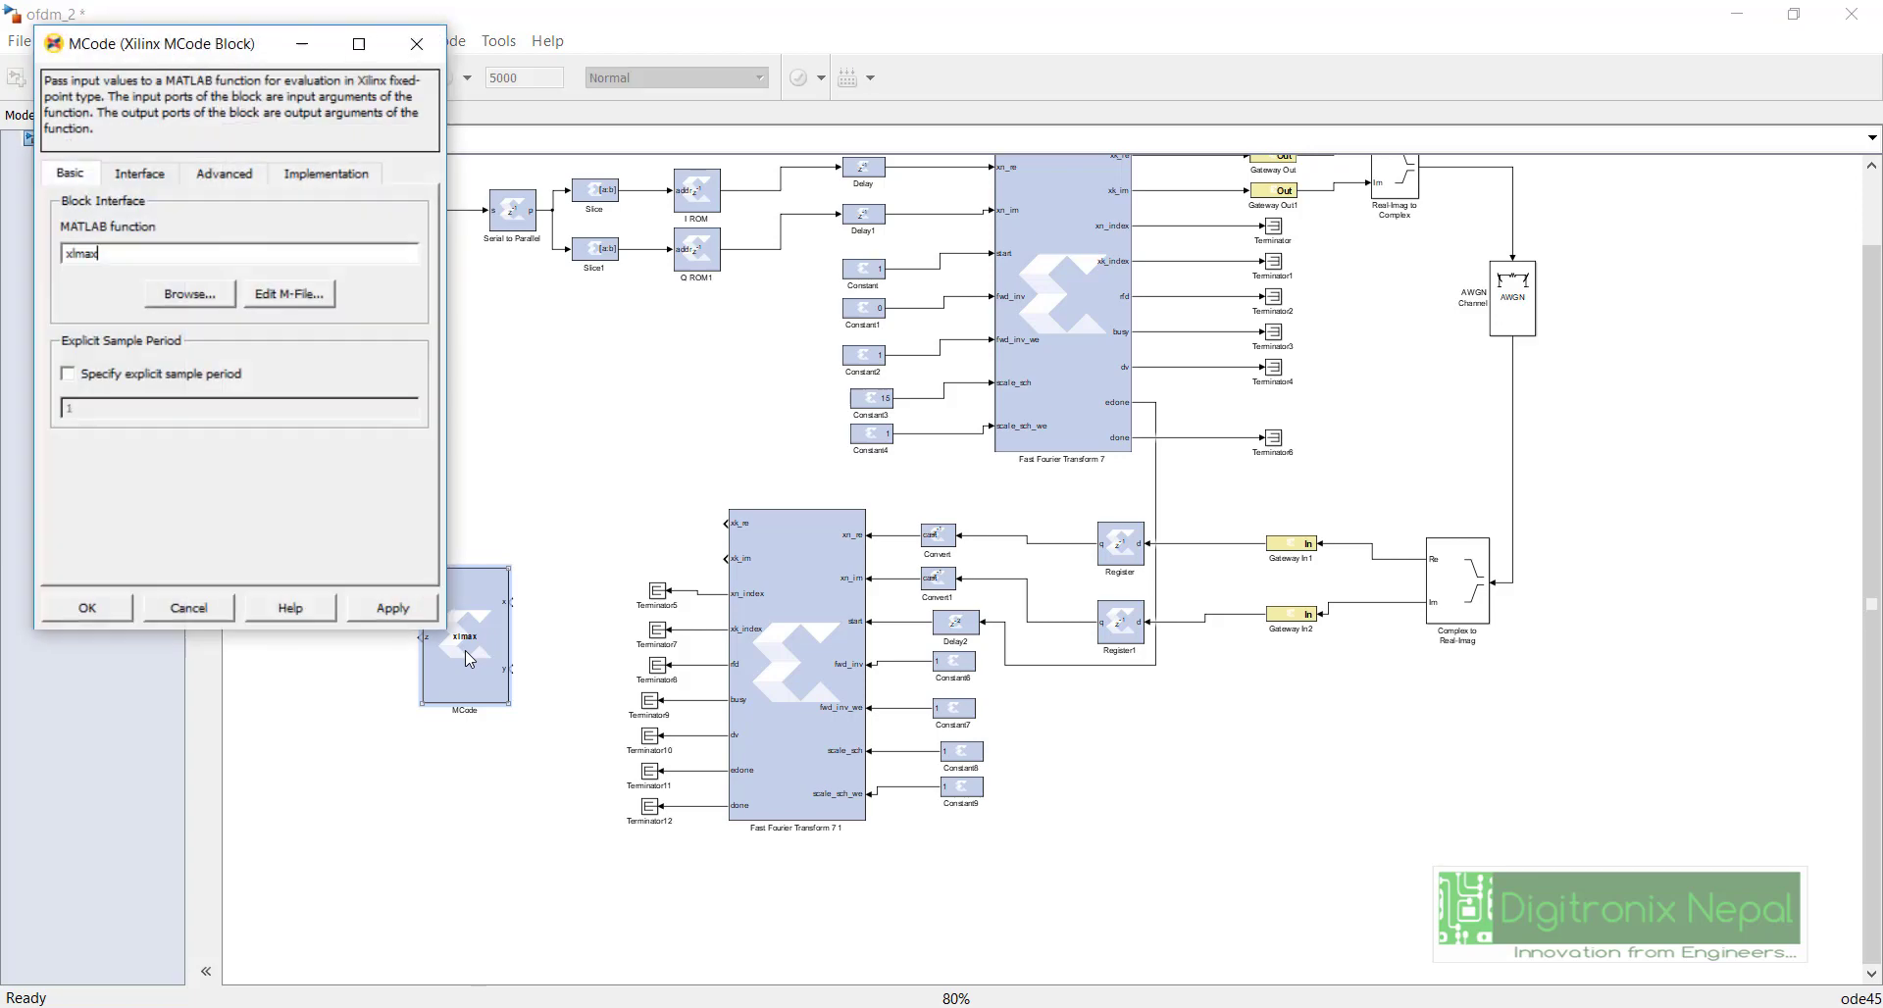
pyautogui.click(217, 304)
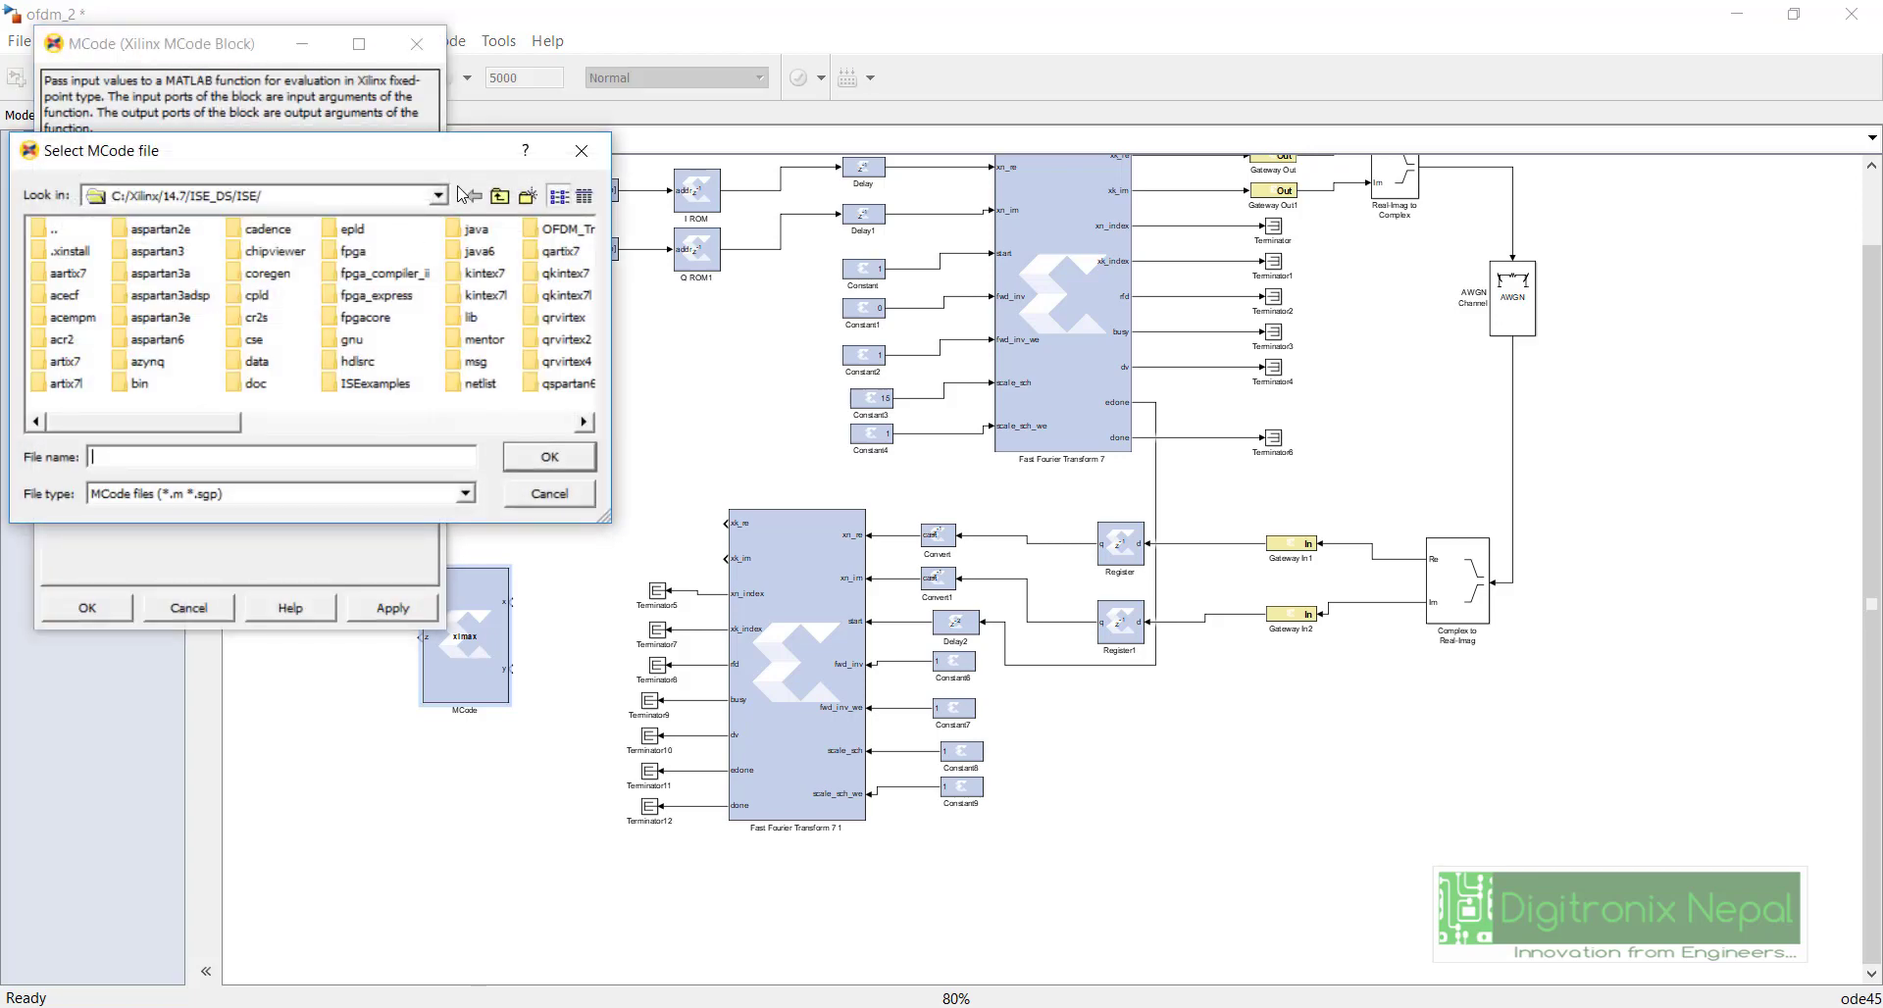
pyautogui.click(361, 192)
pyautogui.click(304, 417)
pyautogui.moveTo(235, 424); pyautogui.dragTo(564, 423)
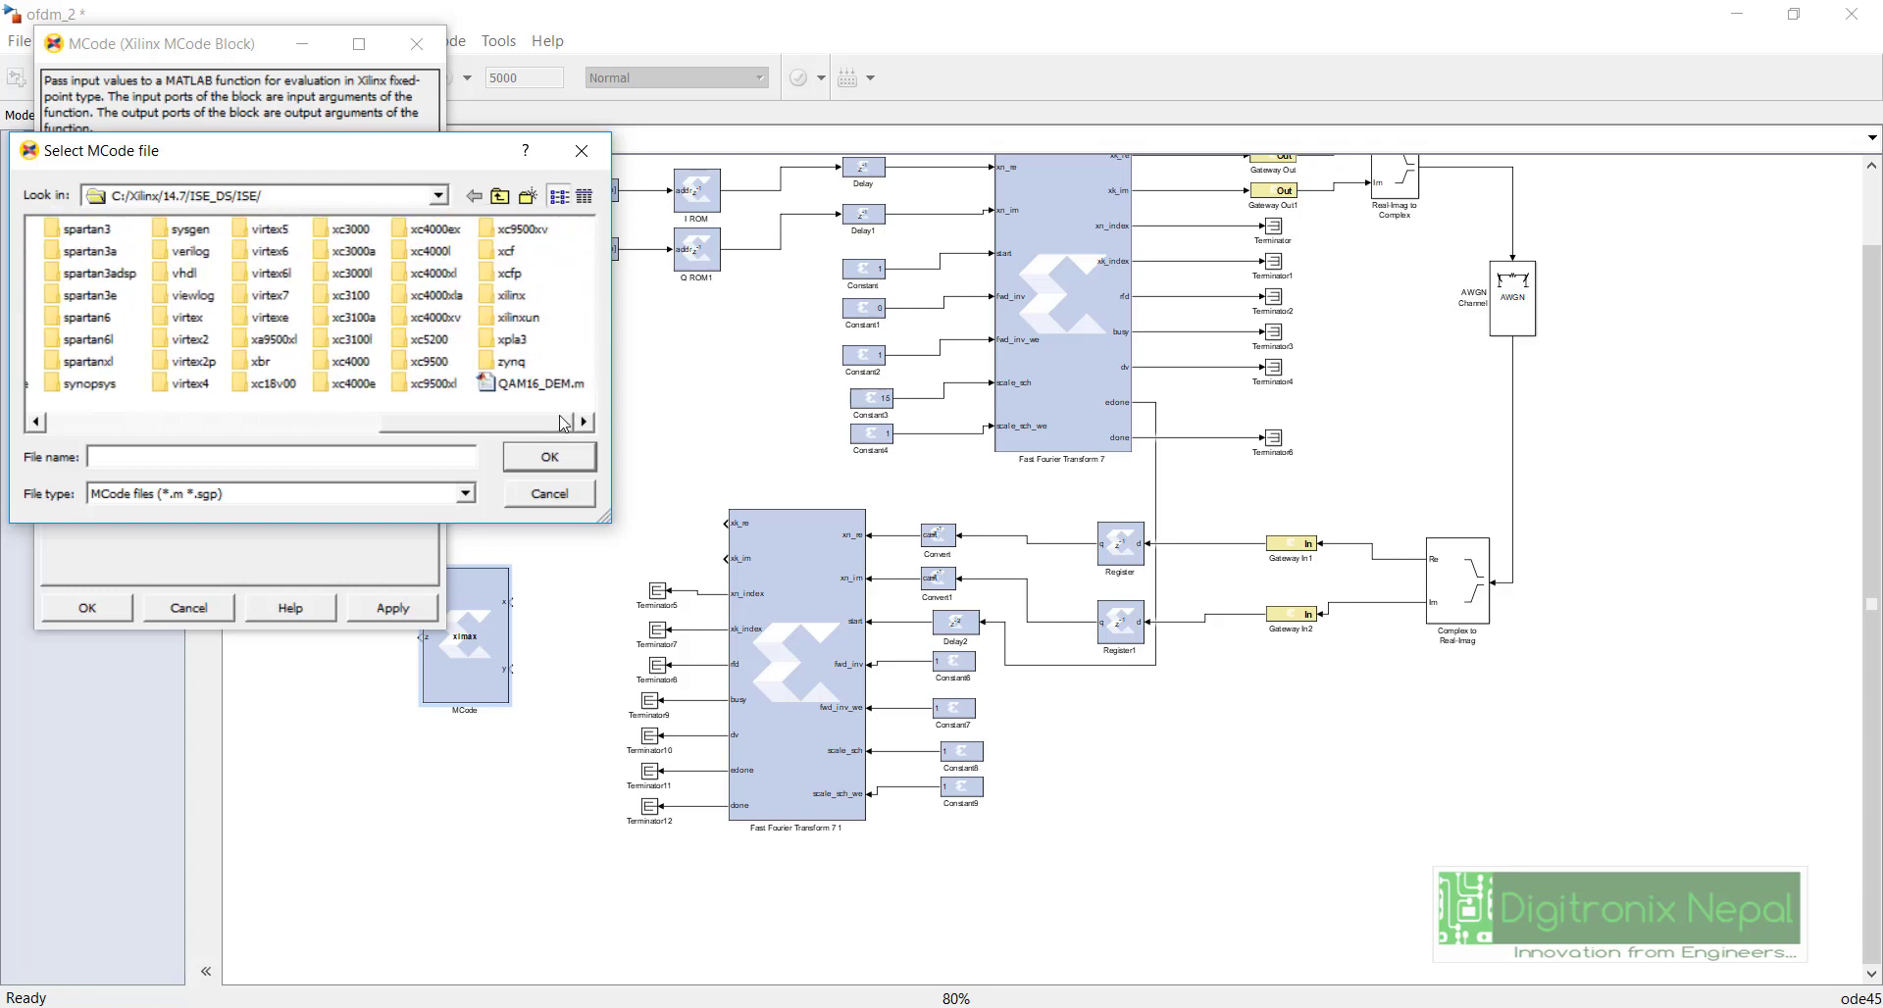
pyautogui.click(548, 387)
pyautogui.click(549, 459)
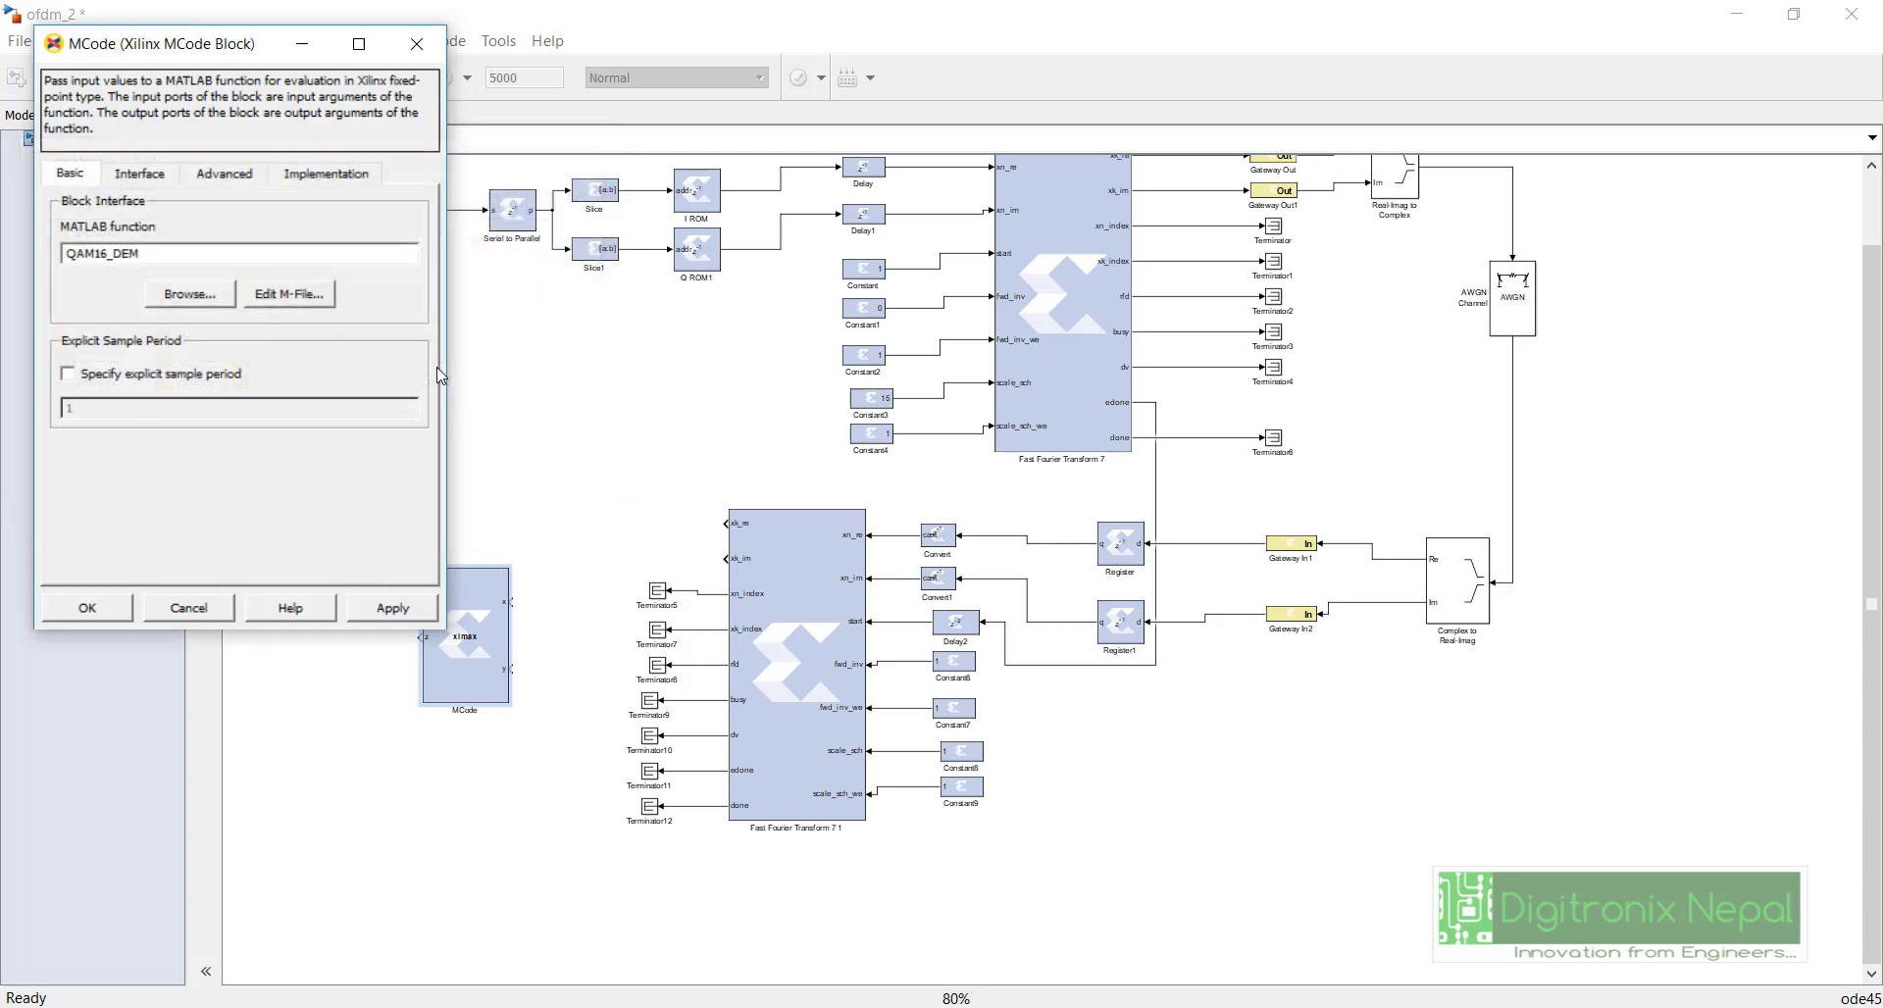
pyautogui.click(282, 294)
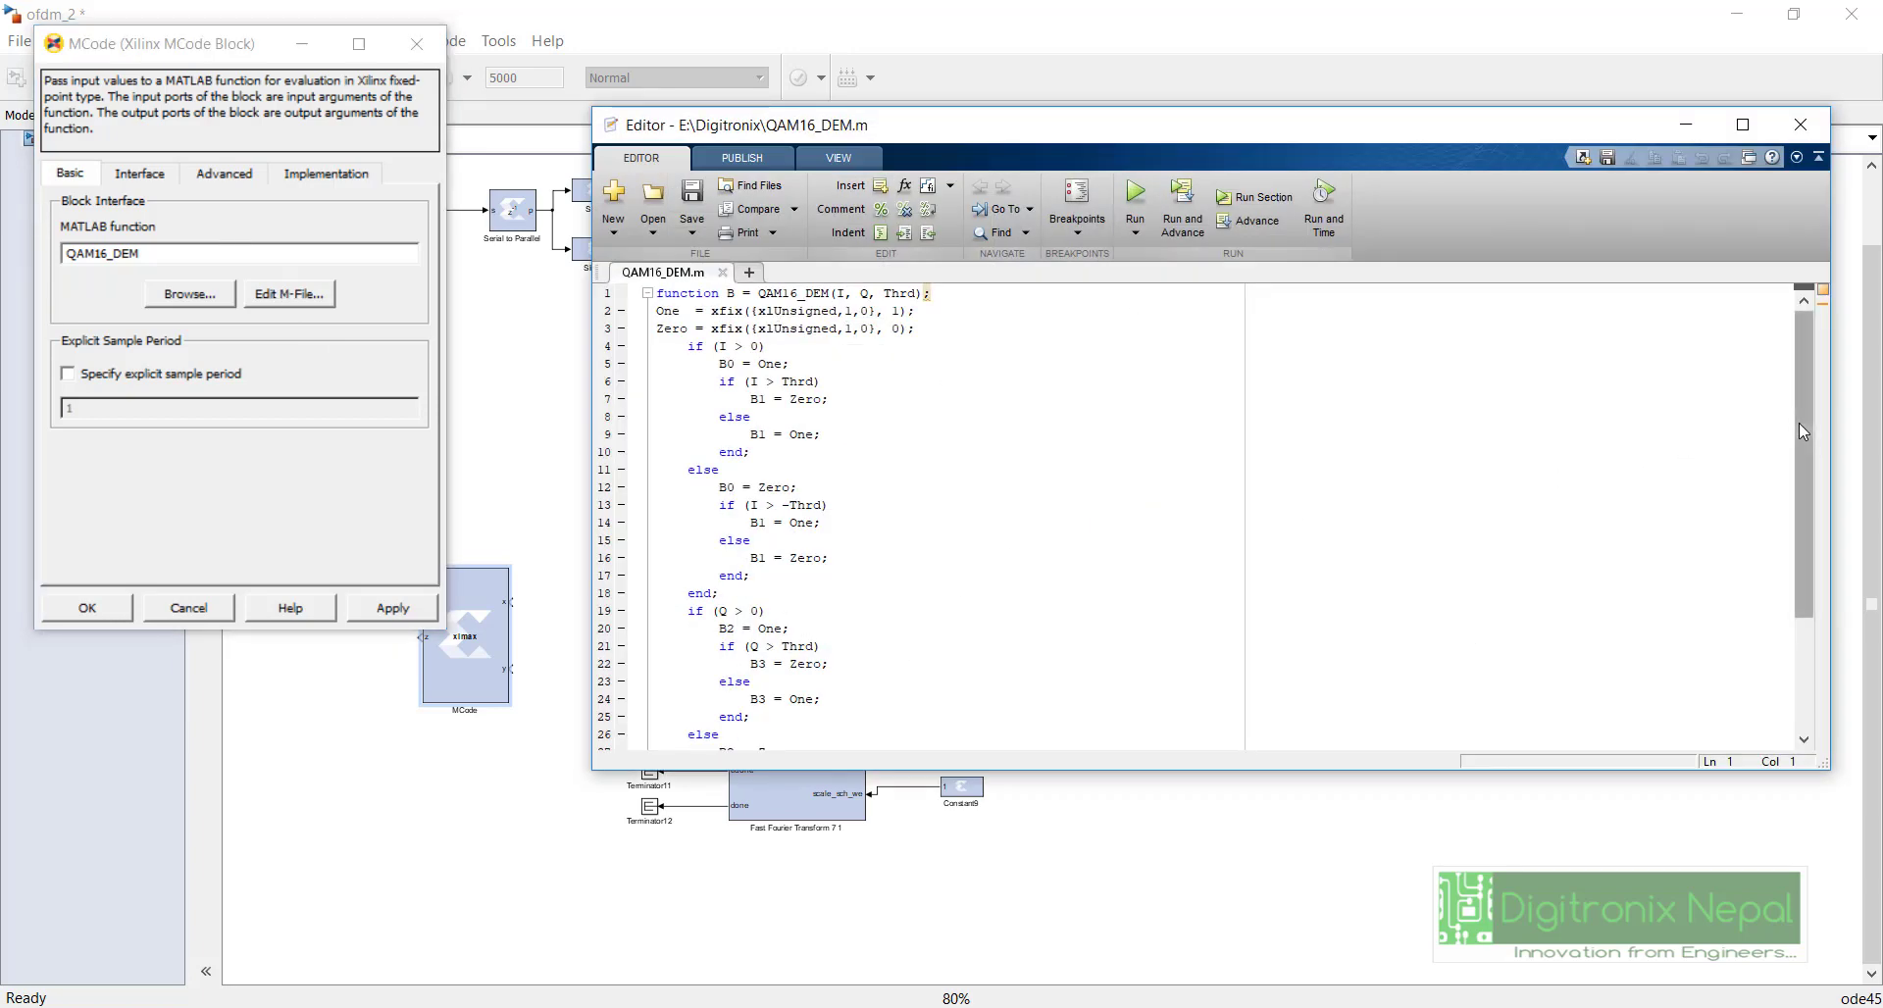
# Step: Scroll through the QAM16_DEM.m decision code, then close the MATLAB Editor
pyautogui.moveTo(1799, 422); pyautogui.dragTo(1805, 599)
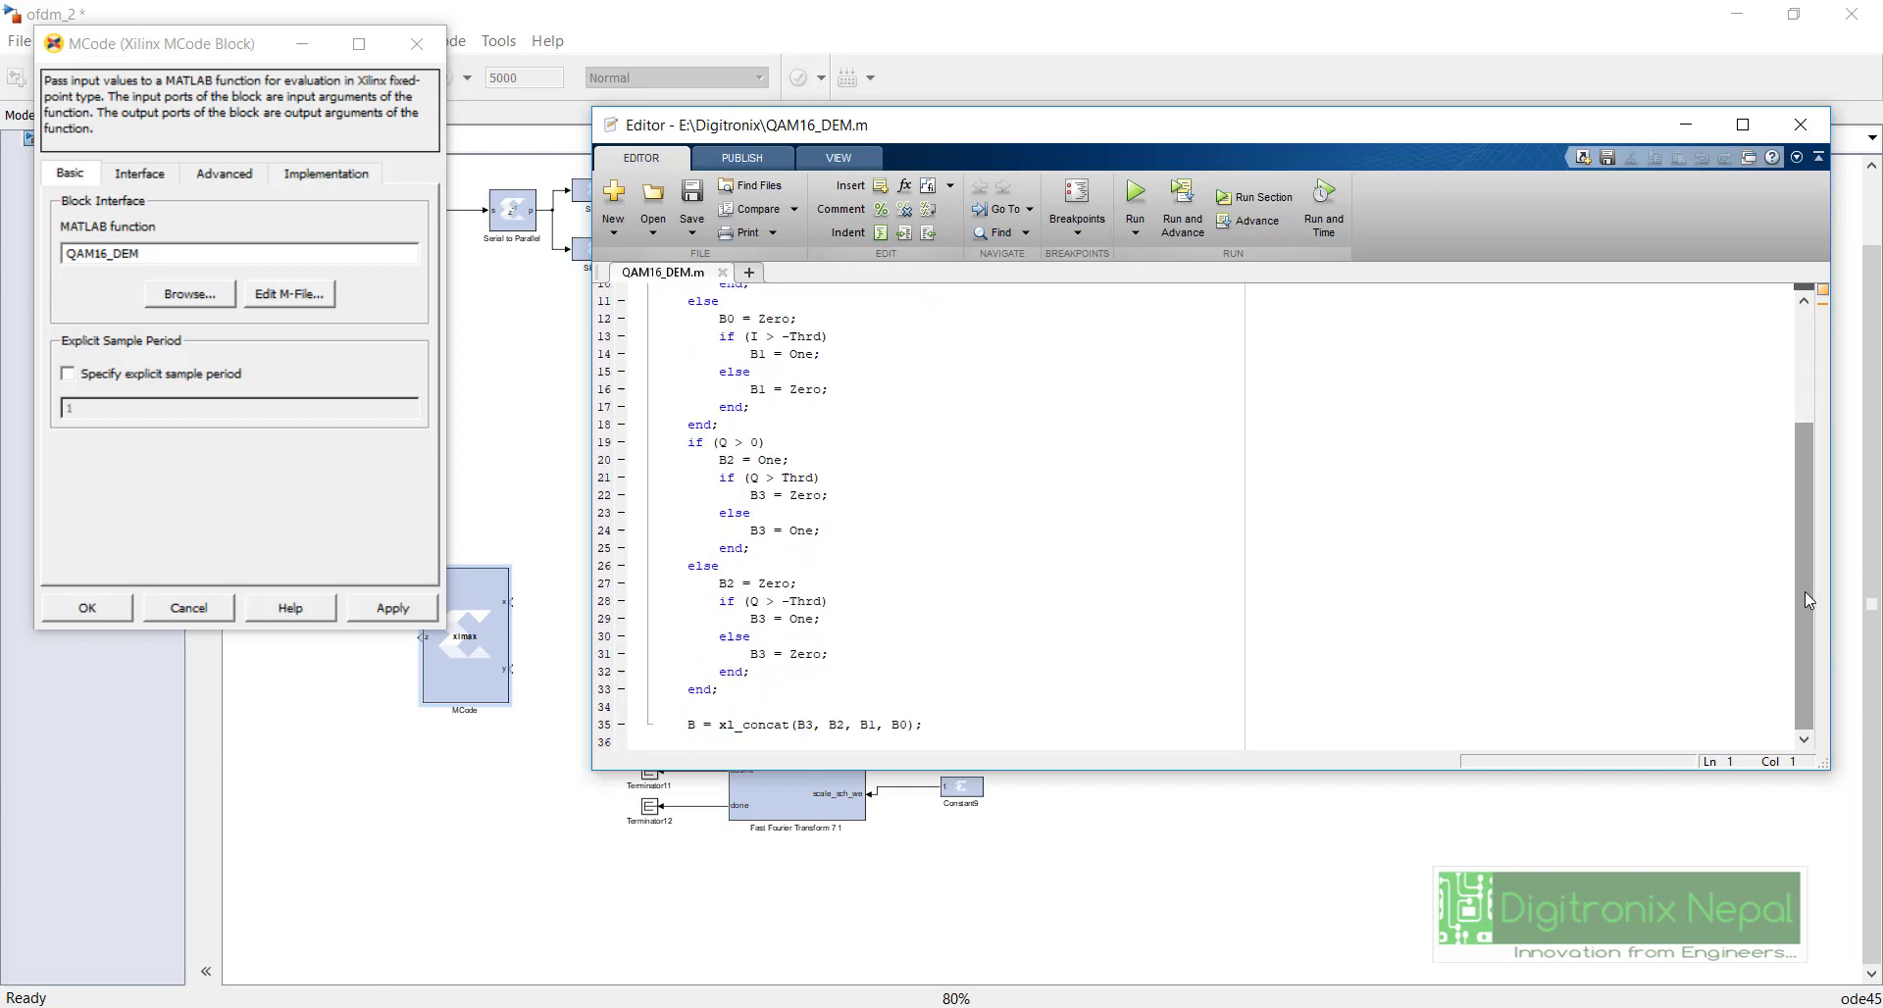
pyautogui.click(1801, 131)
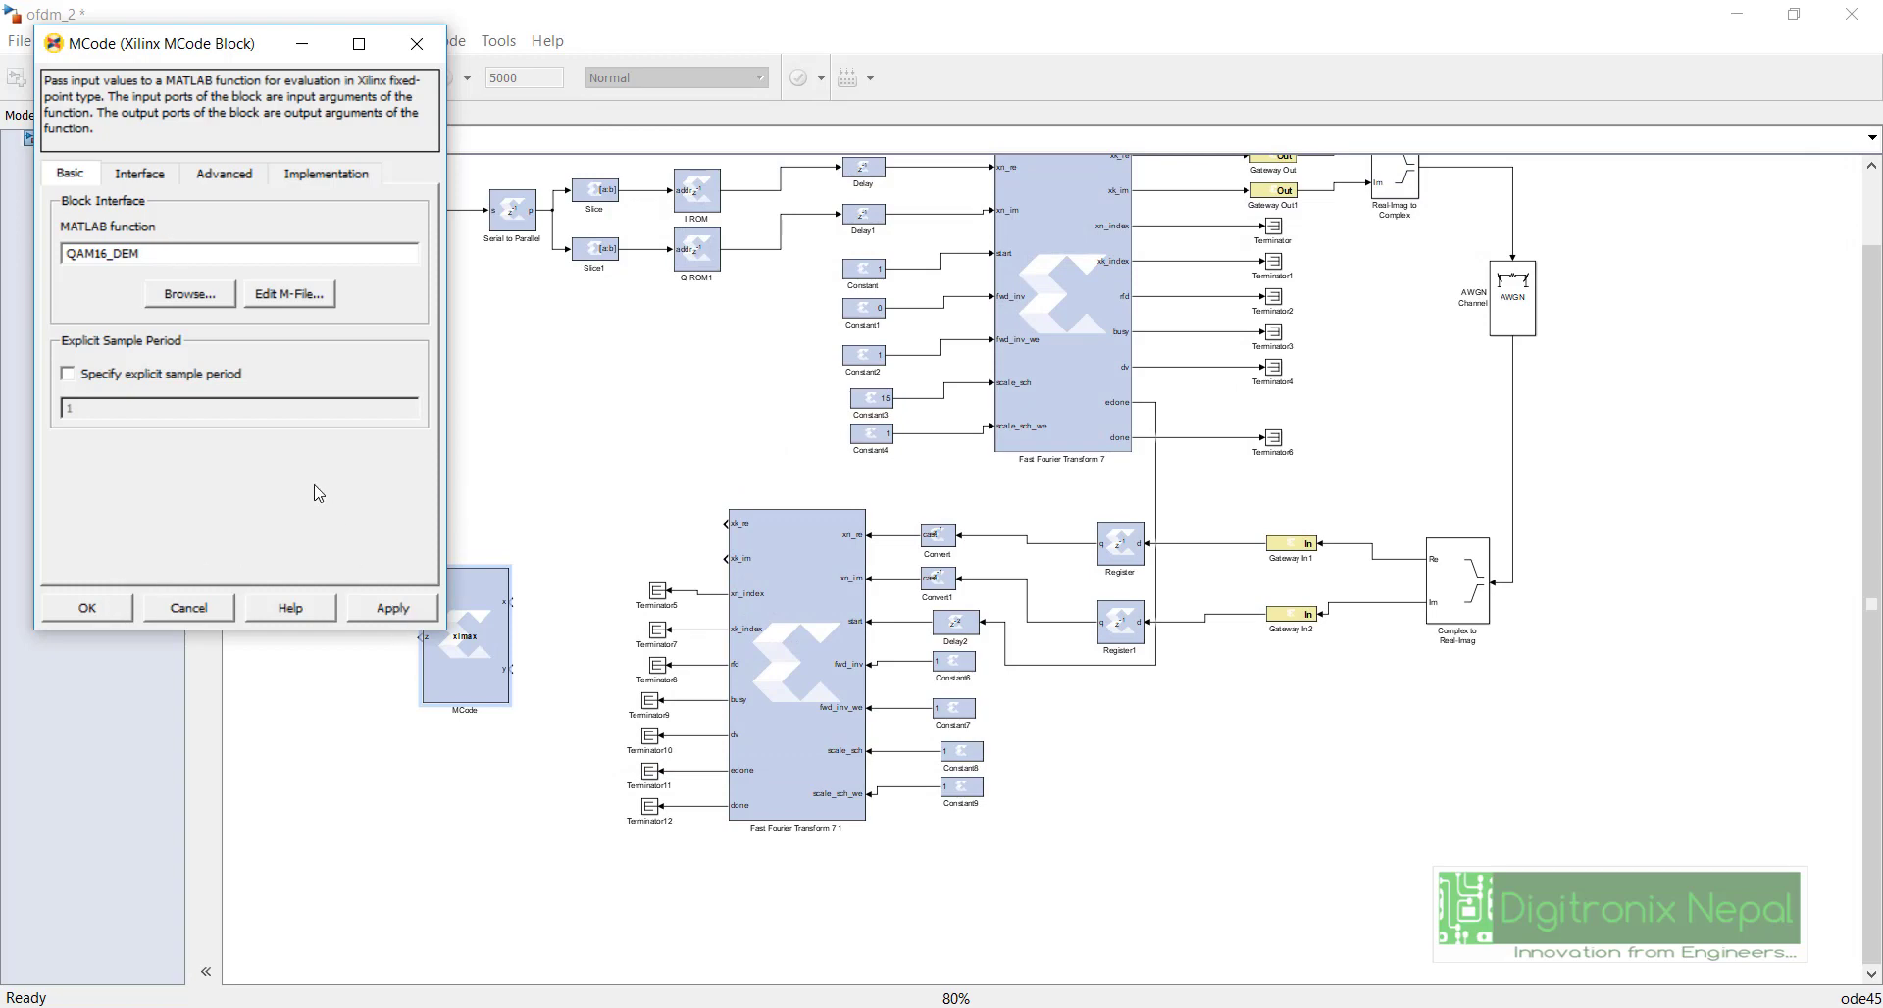
# Step: Apply the QAM16_DEM function, close the MCode settings, and nudge the block up
pyautogui.click(398, 610)
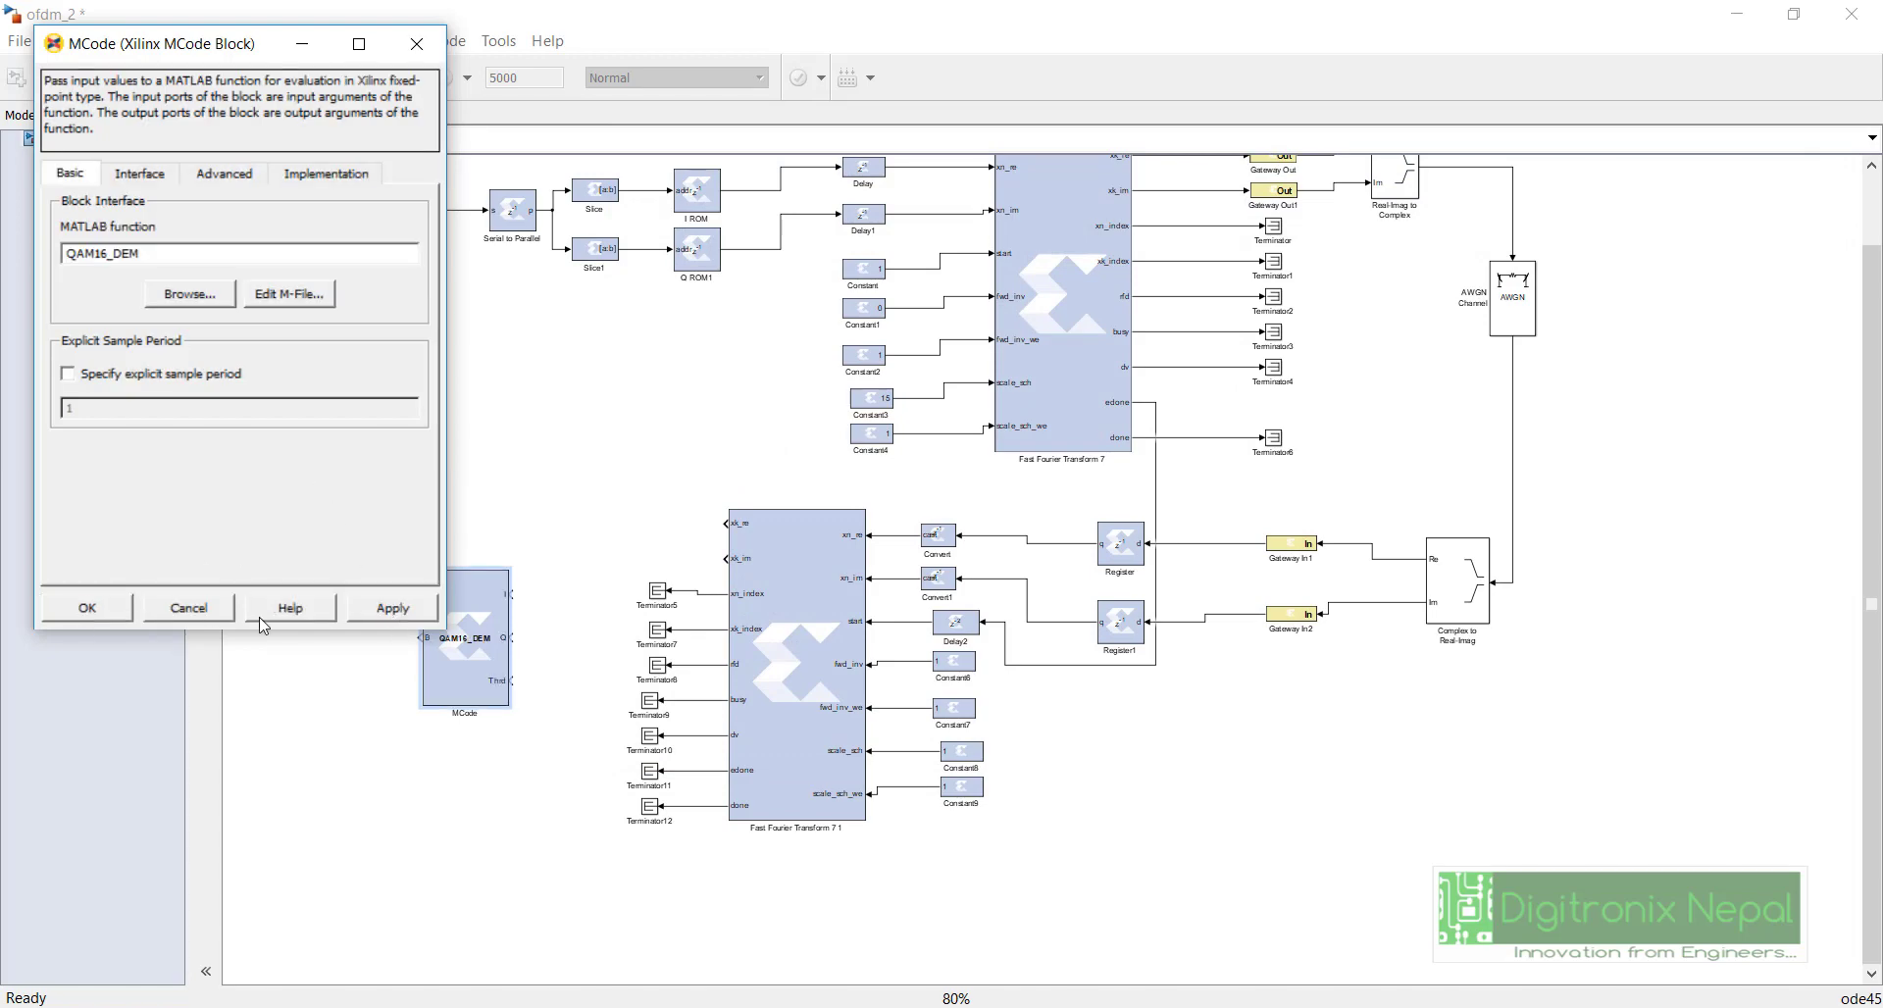
pyautogui.click(87, 608)
pyautogui.moveTo(491, 649); pyautogui.dragTo(495, 590)
# Step: Add a Xilinx Constant block, Constant5, with binary point 3 for a 0.25 threshold
pyautogui.hotkey('ctrl', 'shift', 'l')
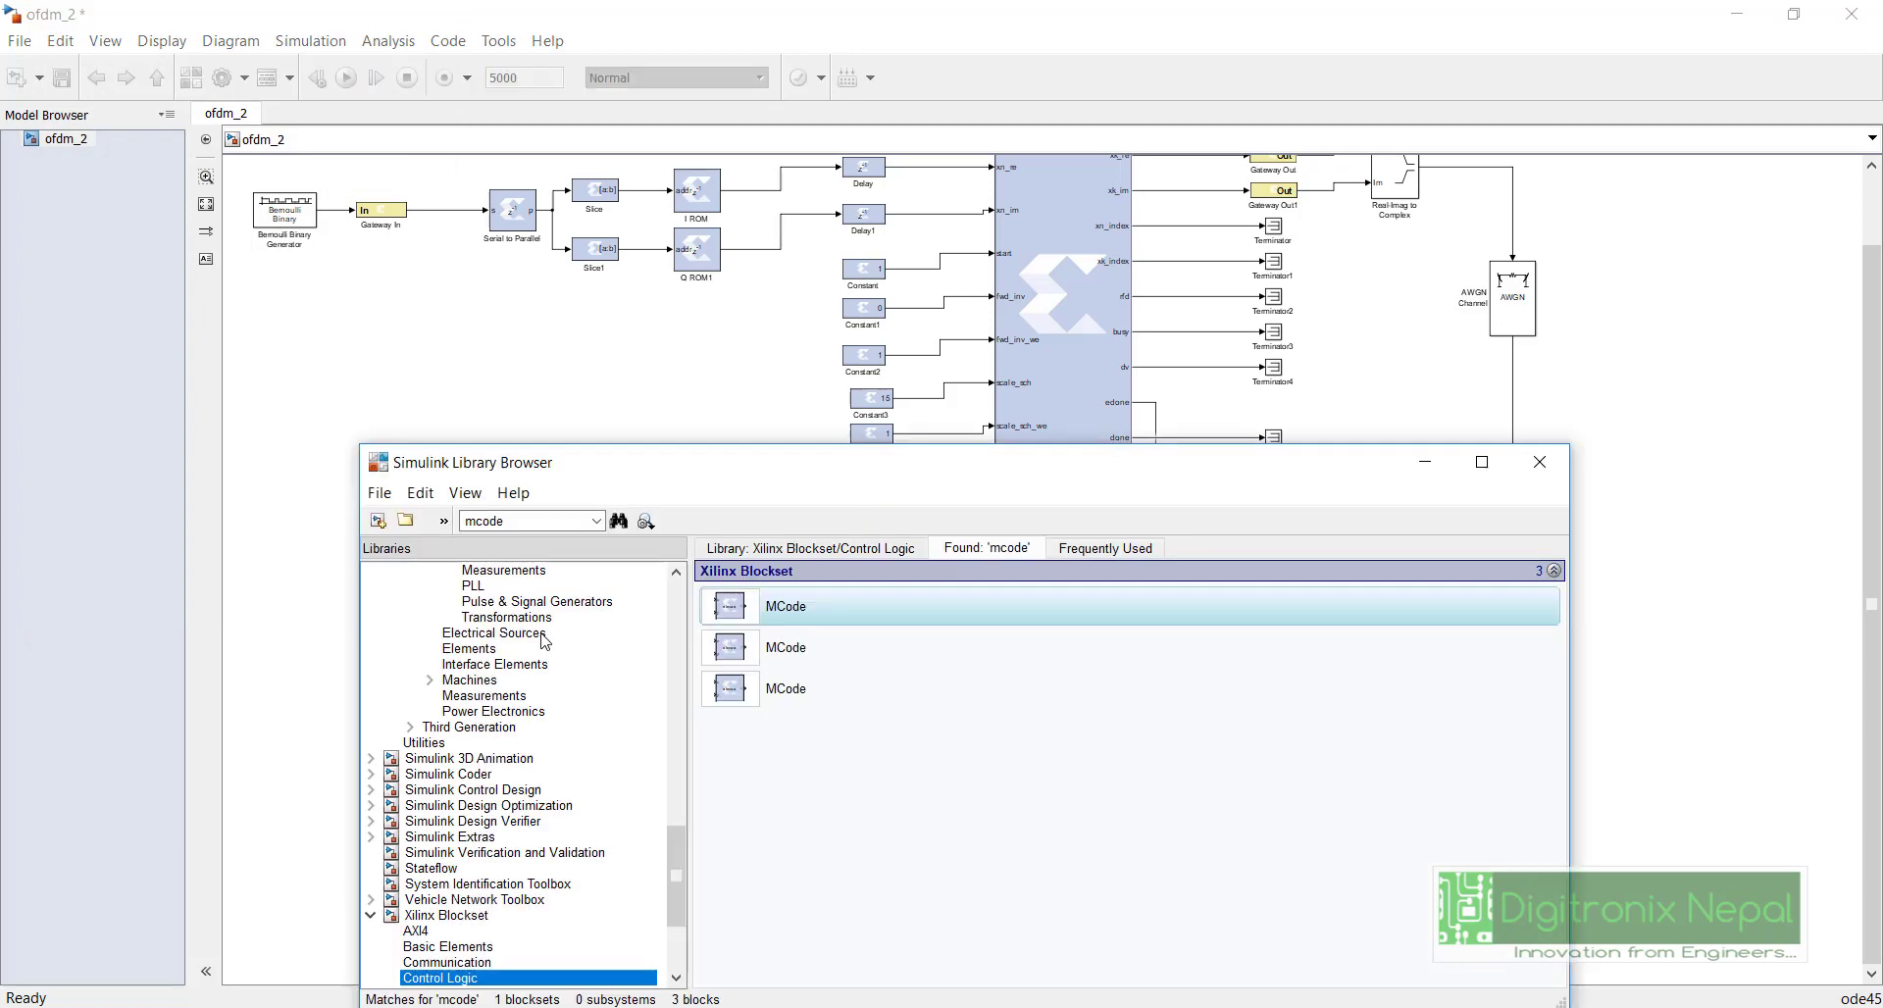
pyautogui.doubleClick(536, 522)
pyautogui.write('cons')
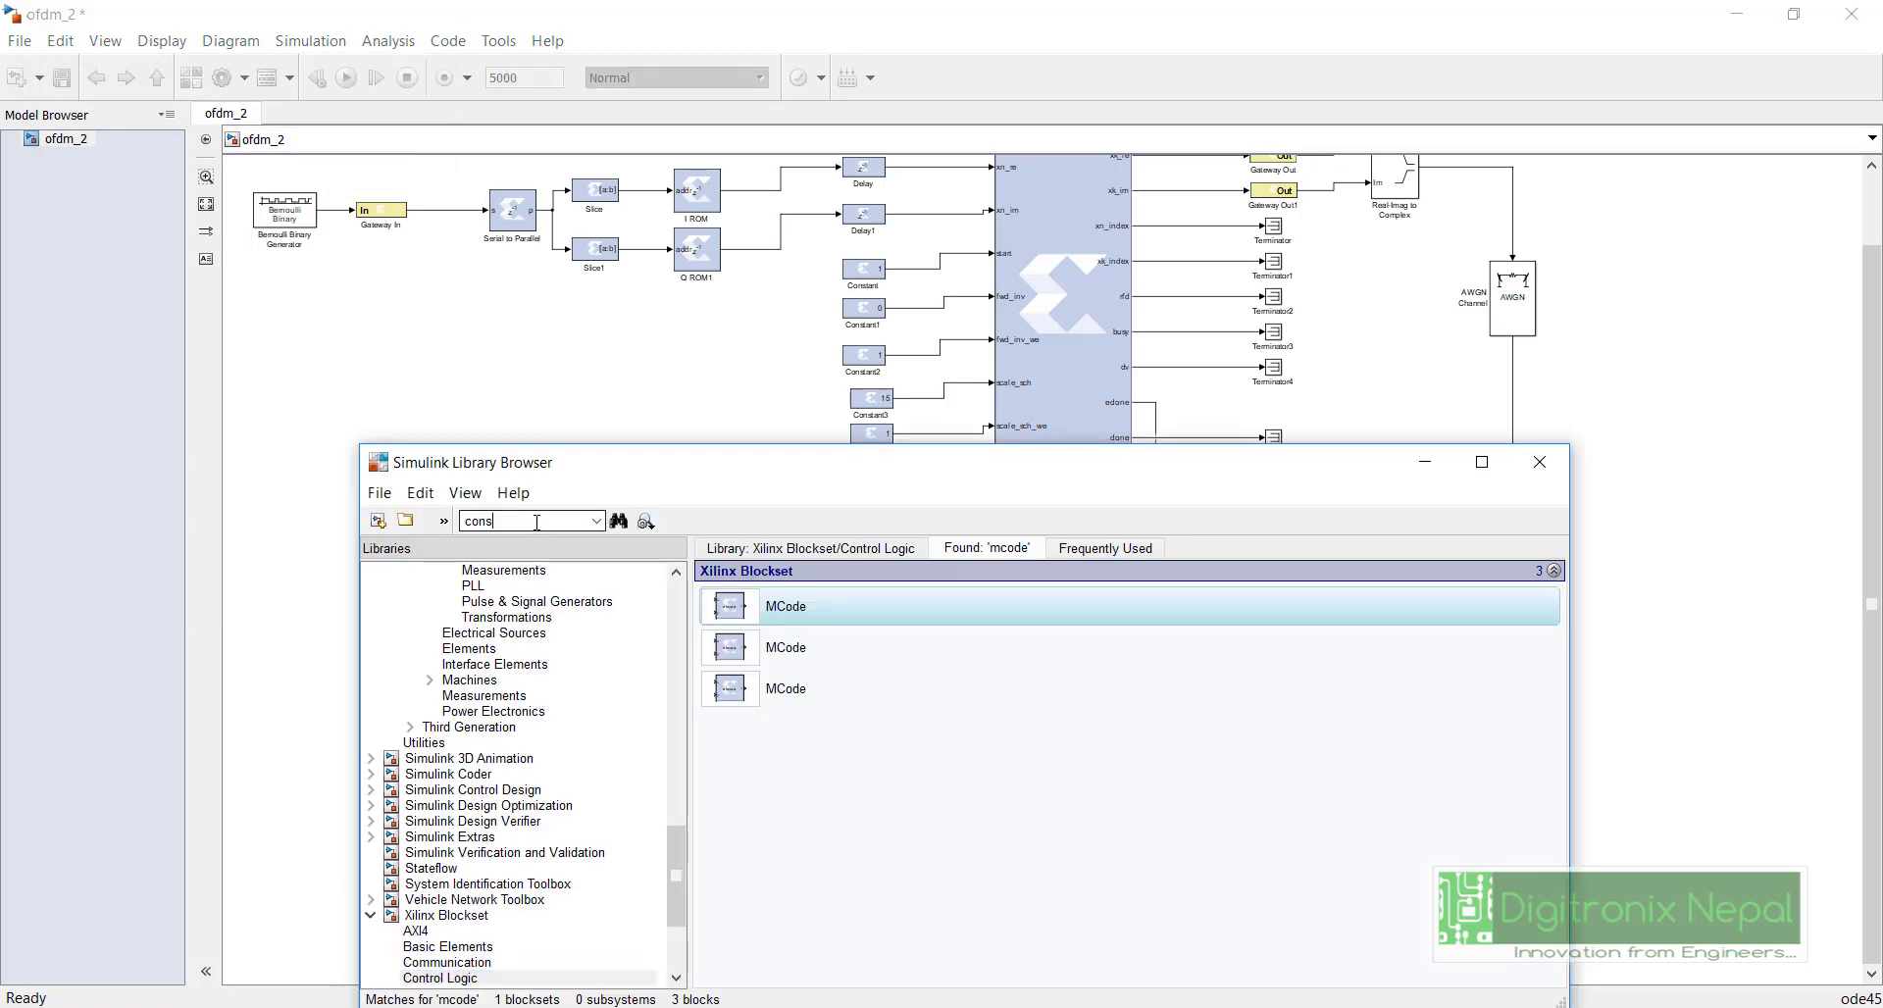
pyautogui.write('tan')
pyautogui.press('Return')
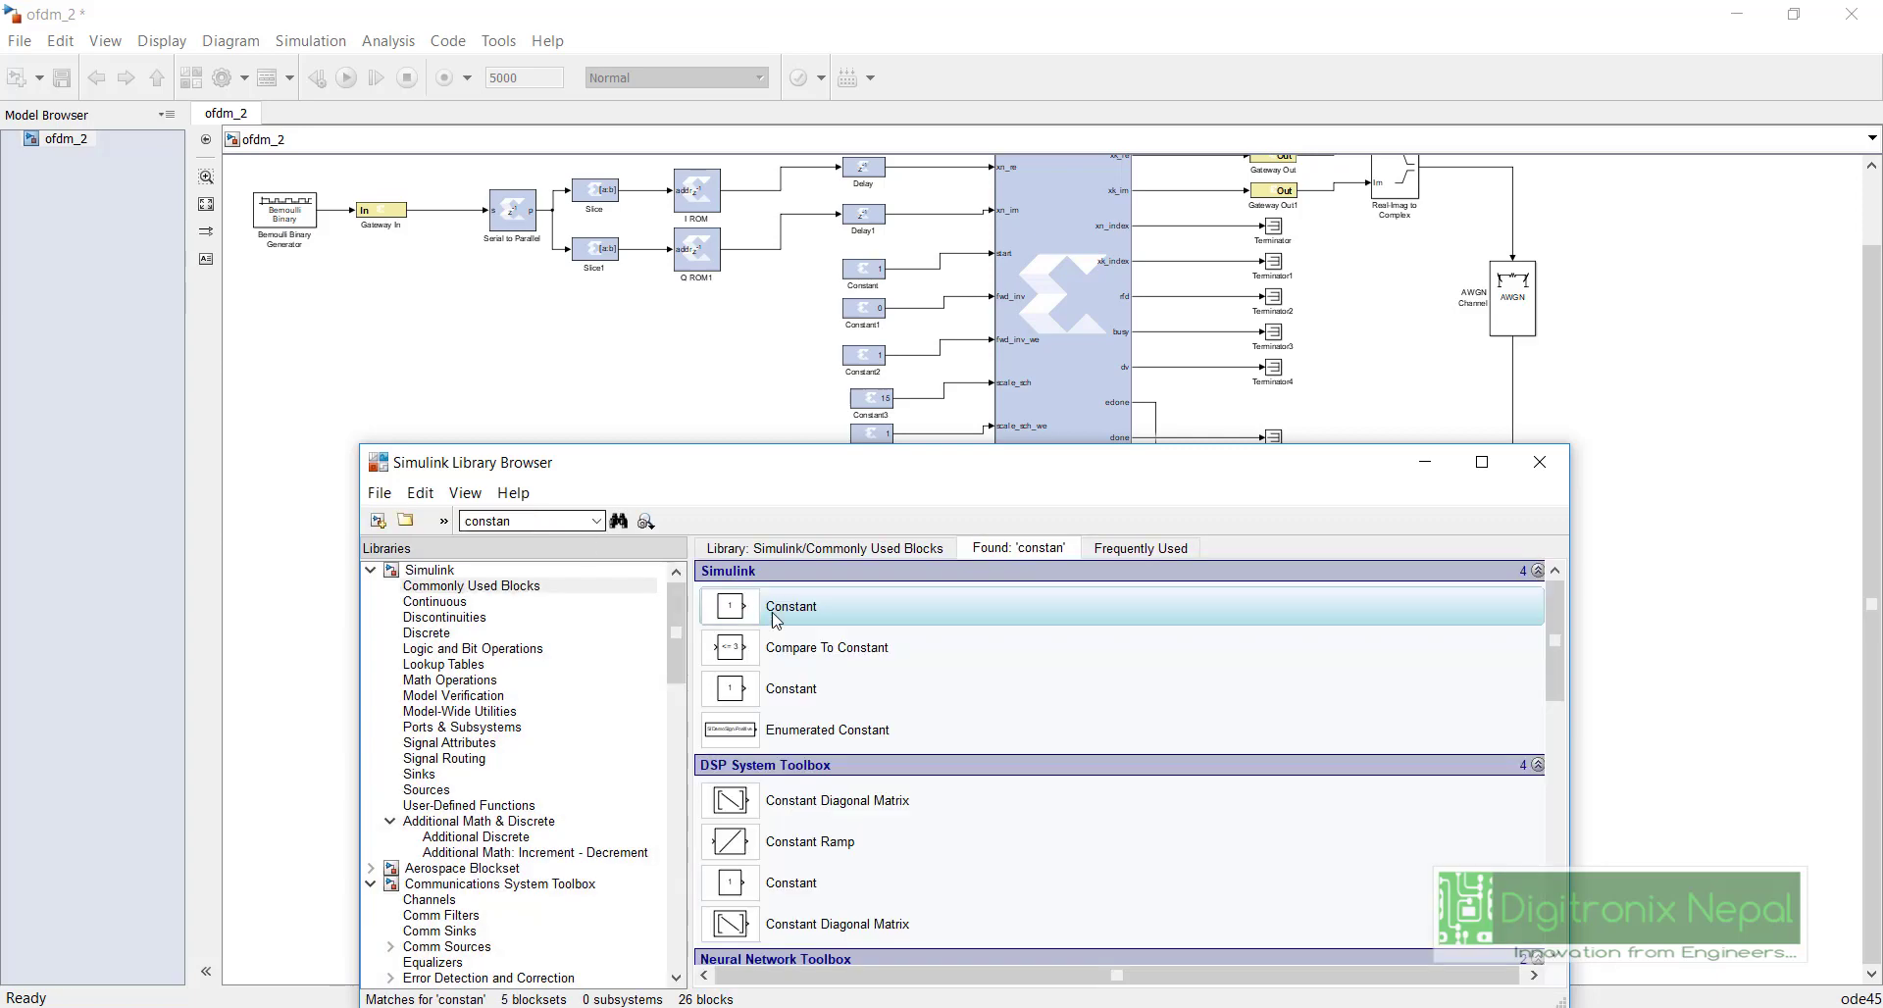
pyautogui.scroll(-10, 756, 777)
pyautogui.moveTo(756, 778); pyautogui.dragTo(572, 636)
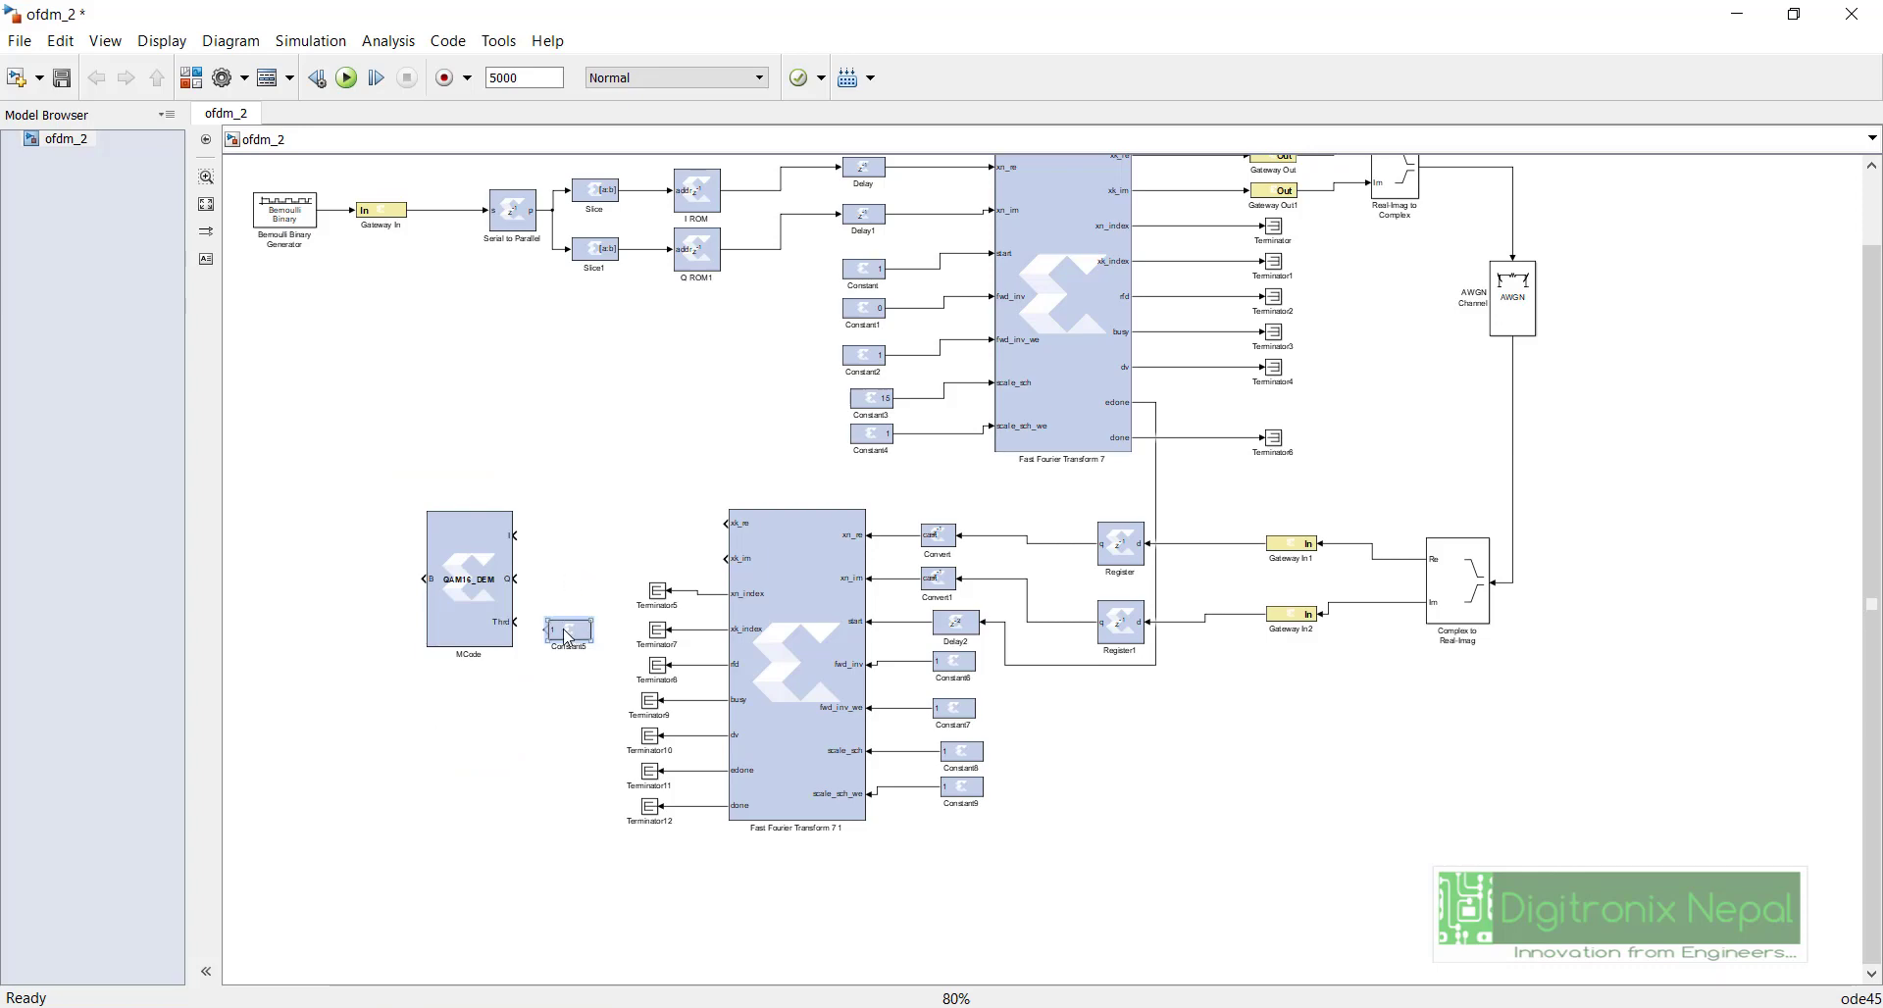
pyautogui.doubleClick(568, 630)
pyautogui.doubleClick(197, 264)
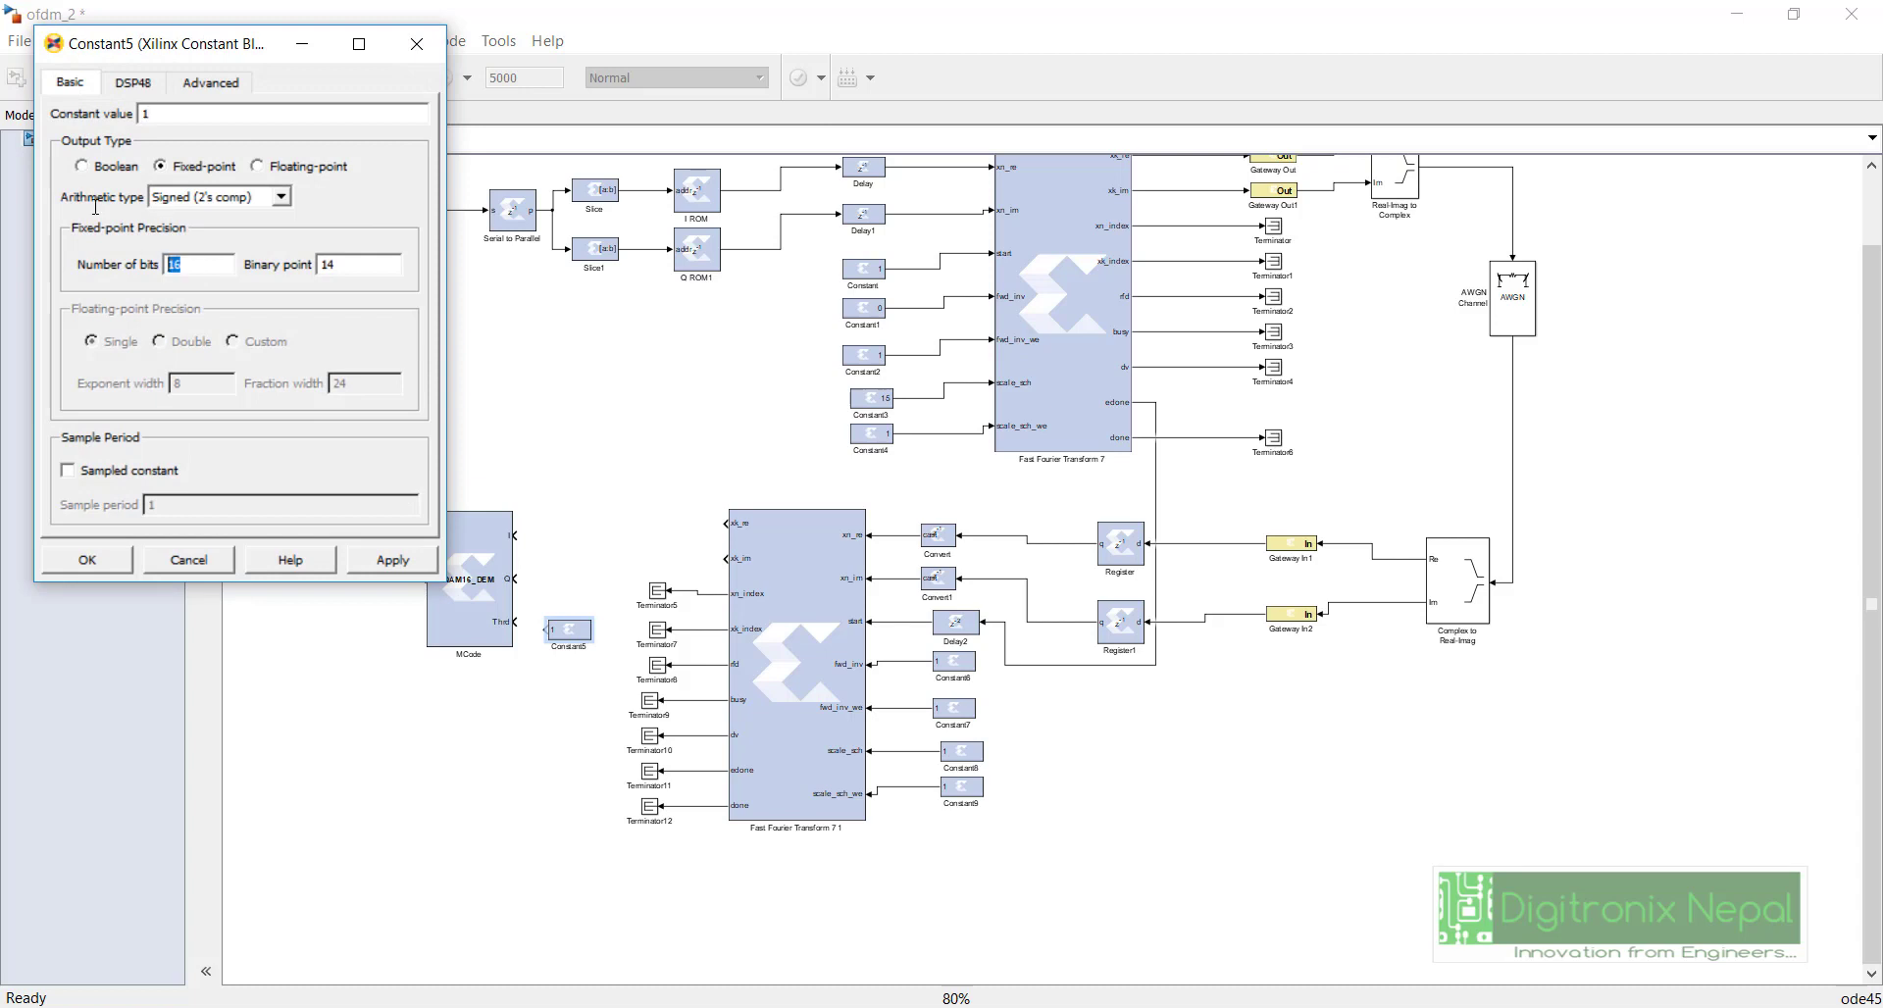
pyautogui.press('Tab')
pyautogui.write('3')
pyautogui.click(74, 563)
# Step: Wire Constant5 to the MCode Thrd input, and the lower FFT's xk_re and xk_im to I and Q
pyautogui.click(555, 633)
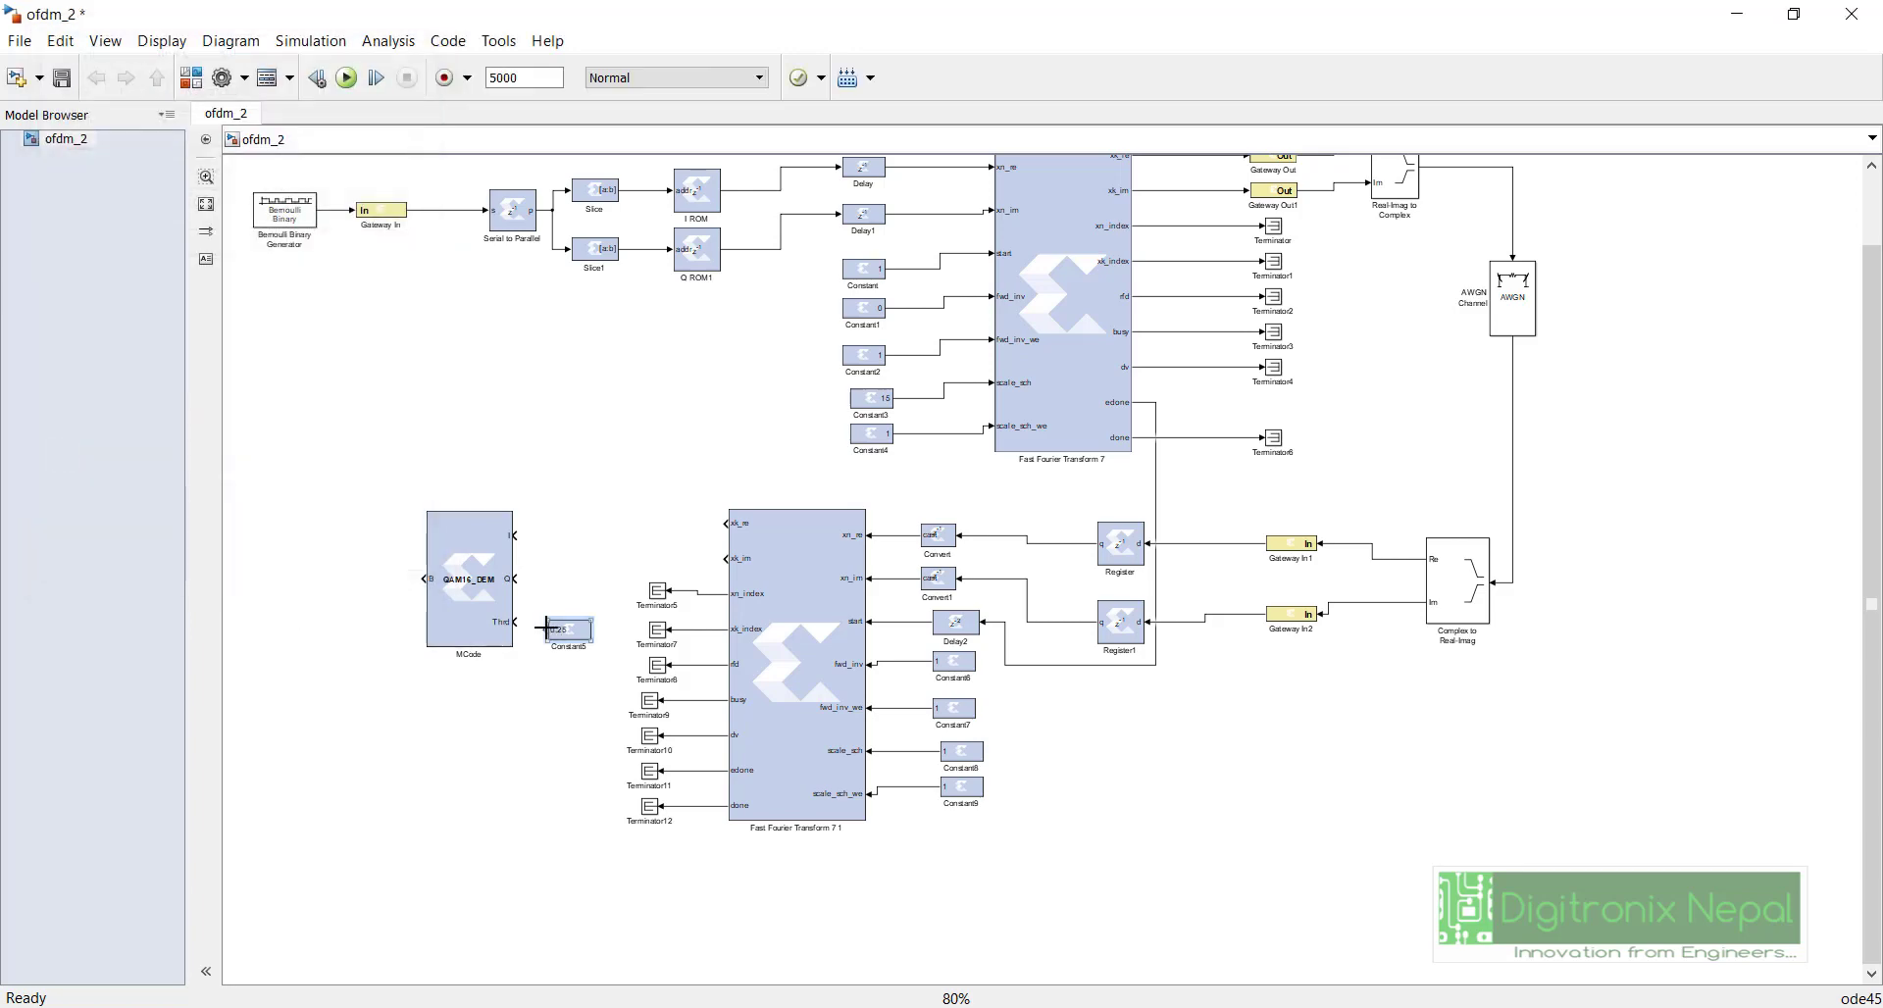
pyautogui.moveTo(545, 627); pyautogui.dragTo(511, 622)
pyautogui.moveTo(512, 534); pyautogui.dragTo(743, 525)
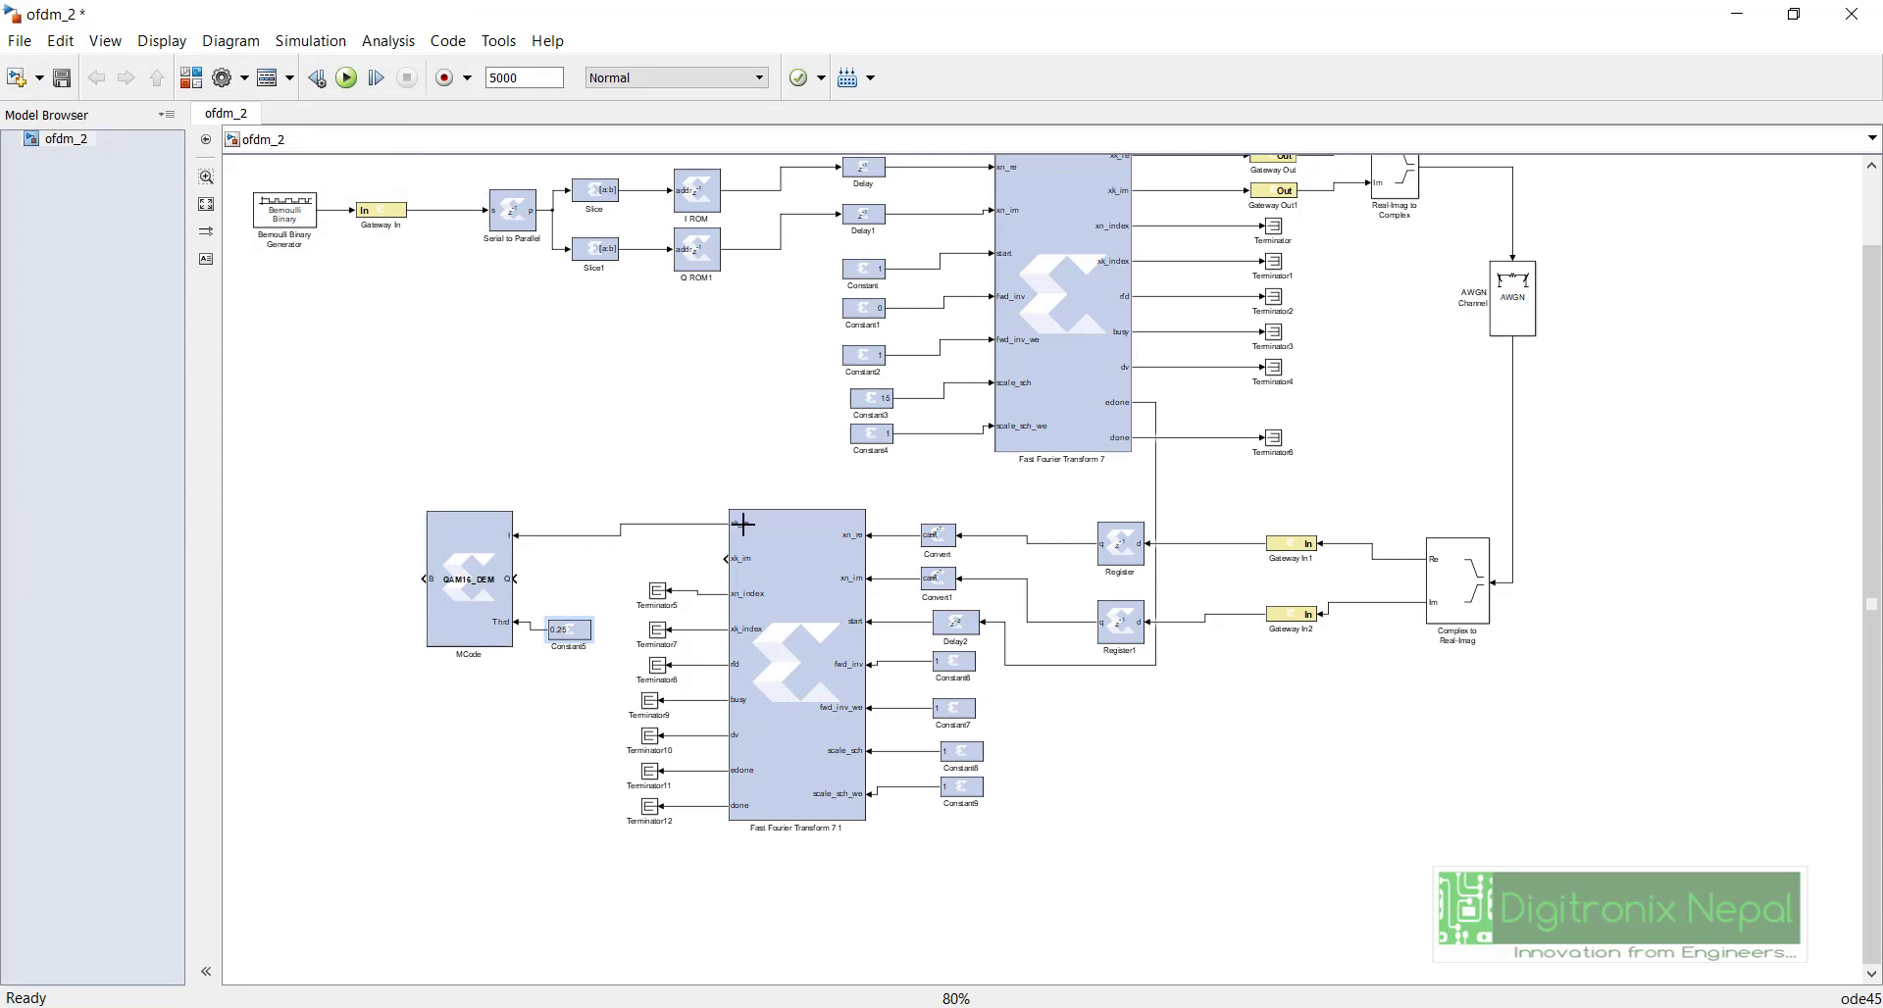
pyautogui.click(504, 581)
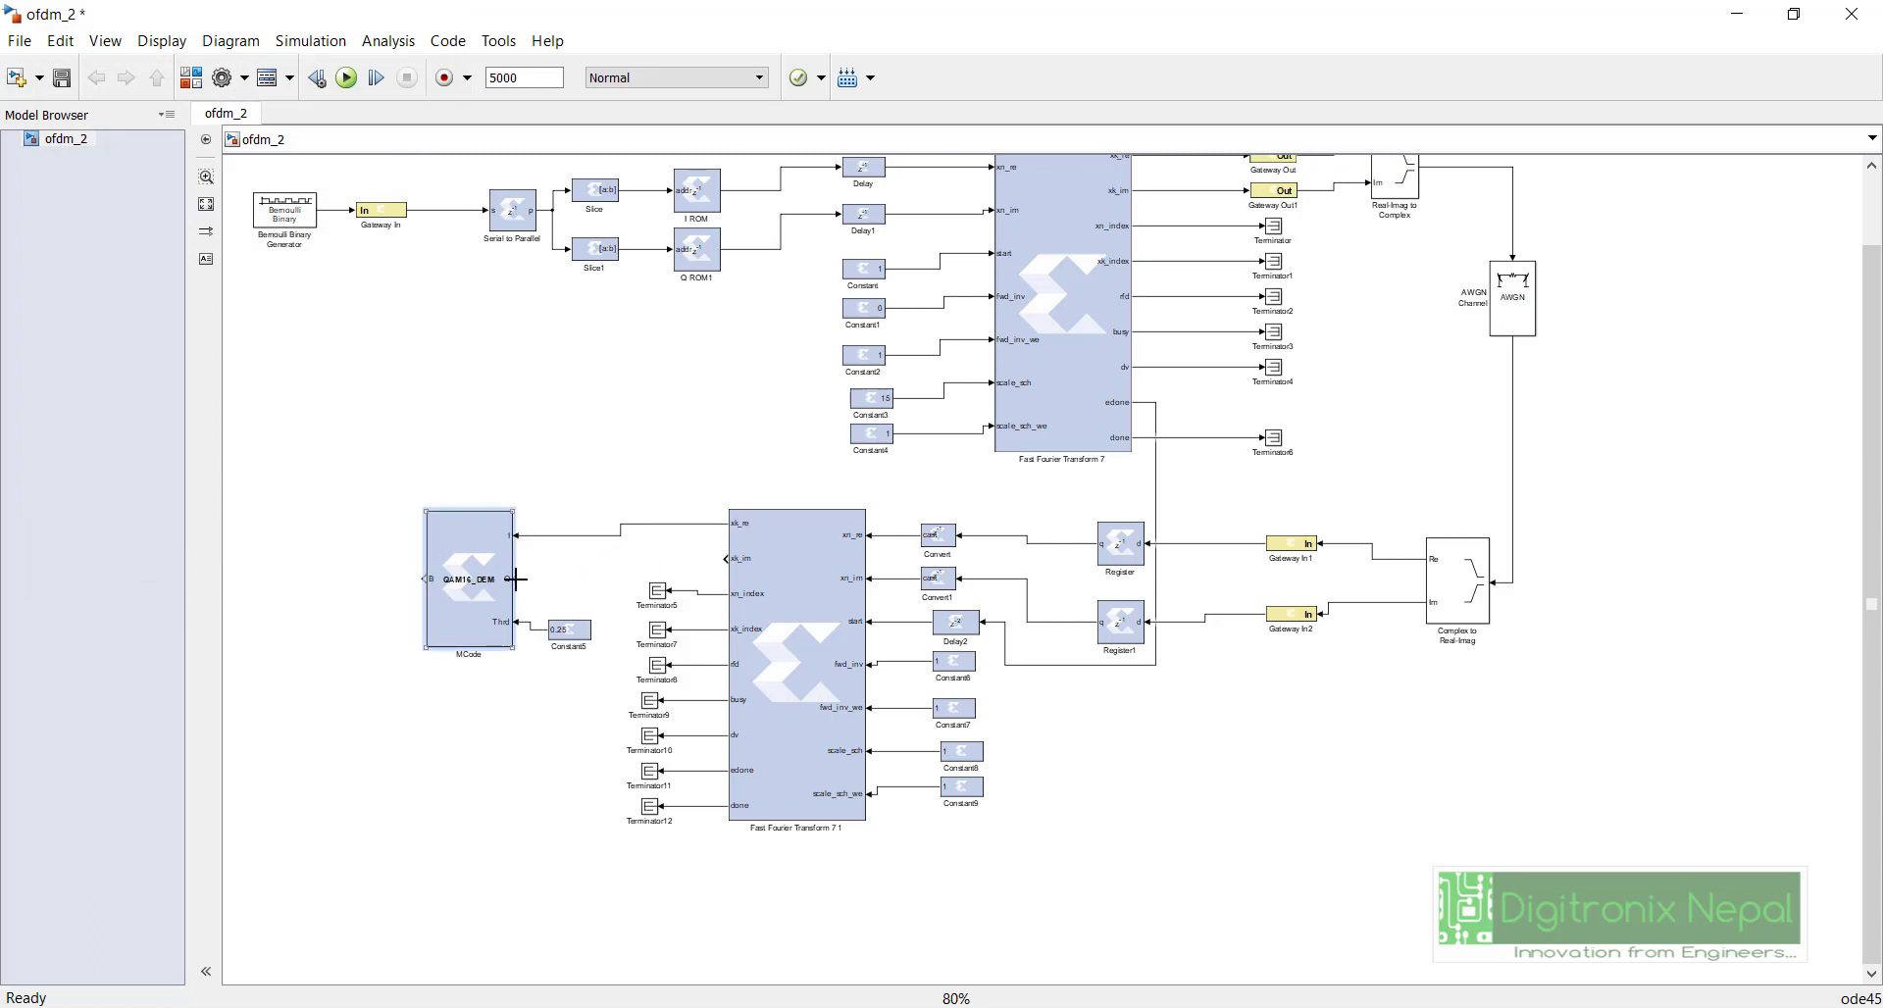
pyautogui.moveTo(511, 580); pyautogui.dragTo(743, 559)
# Step: Add a Xilinx Parallel to Serial block and connect QAM16_DEM's B output to it
pyautogui.click(810, 728)
pyautogui.hotkey('ctrl', 'shift', 'l')
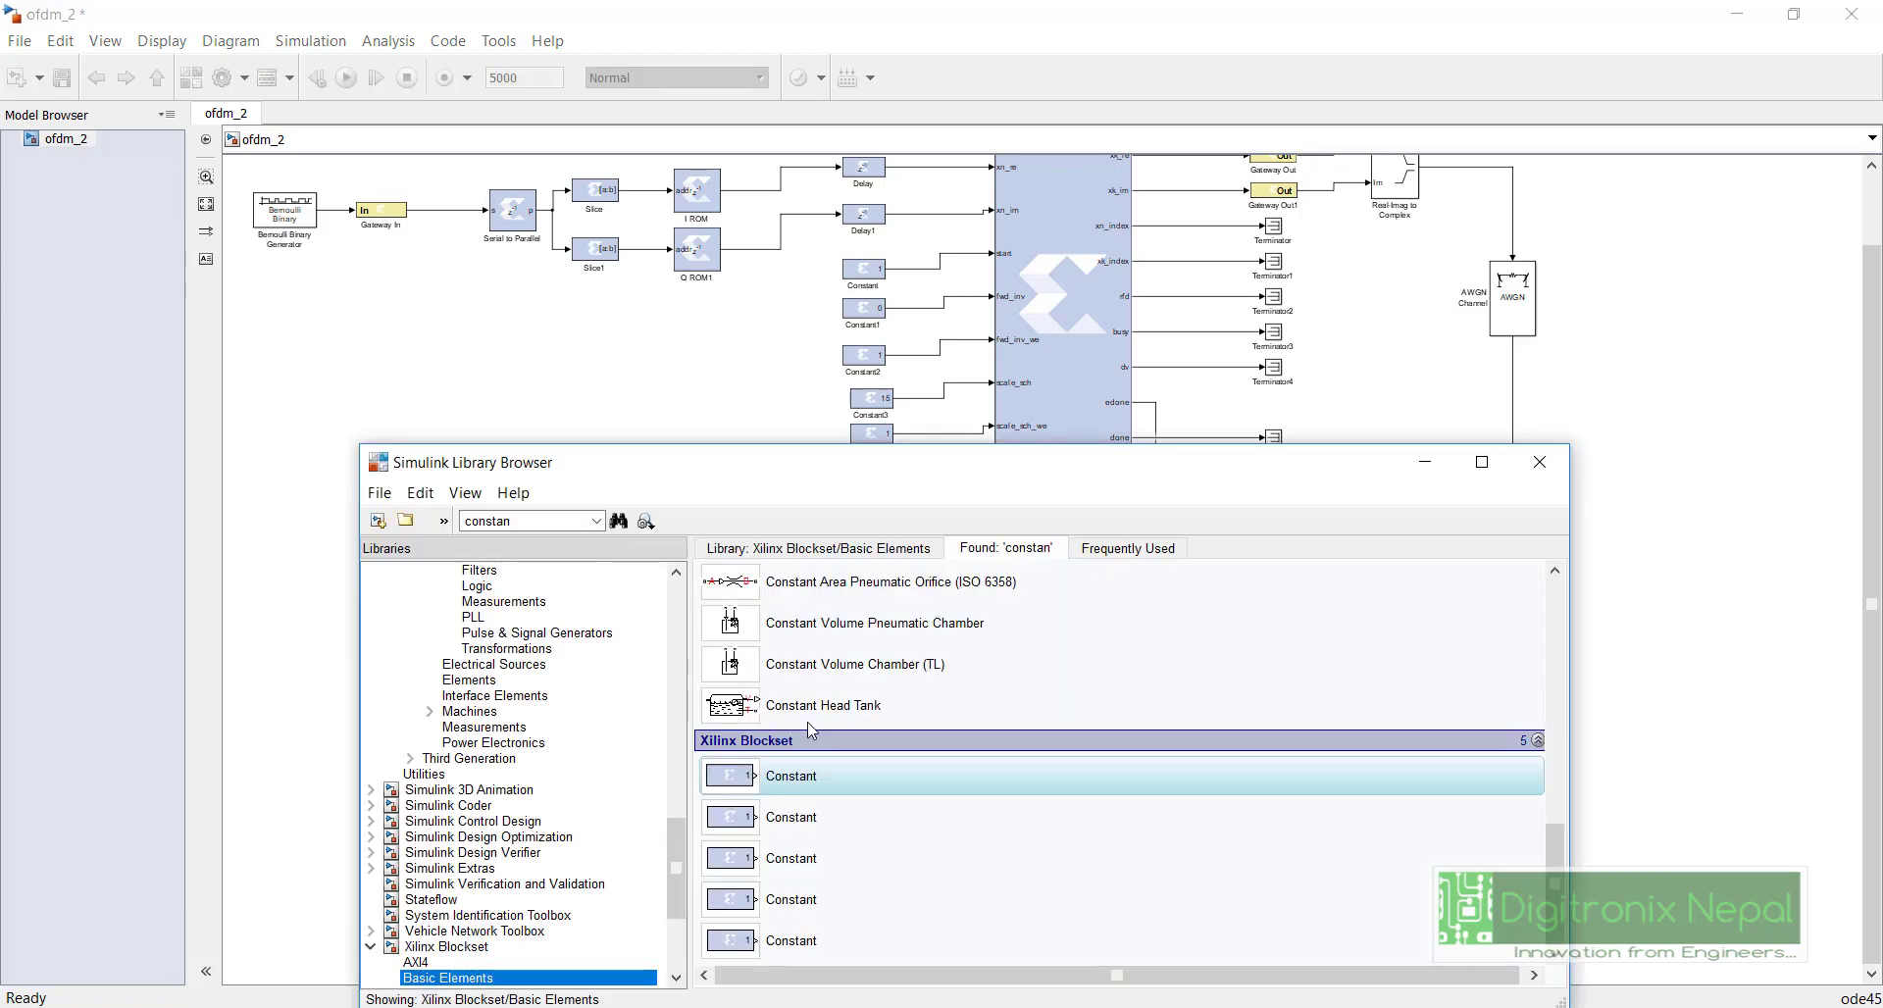
pyautogui.doubleClick(517, 522)
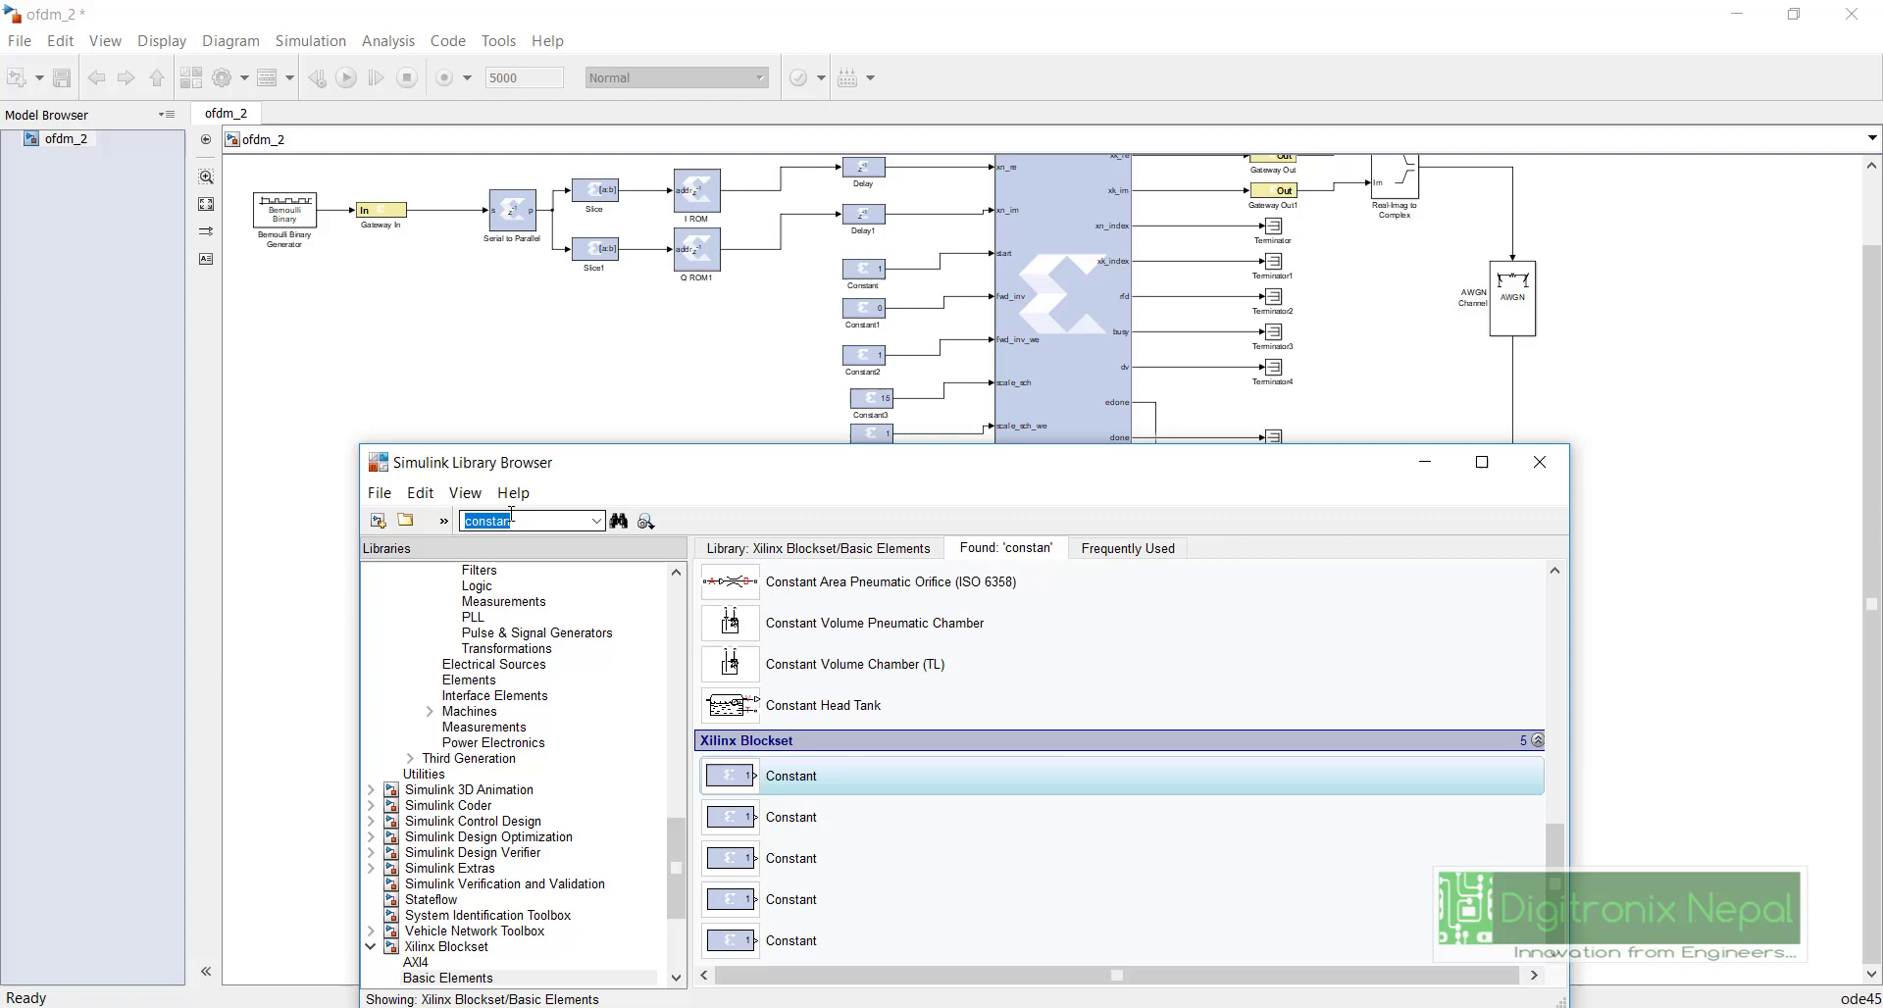
pyautogui.write('parallel')
pyautogui.press('Return')
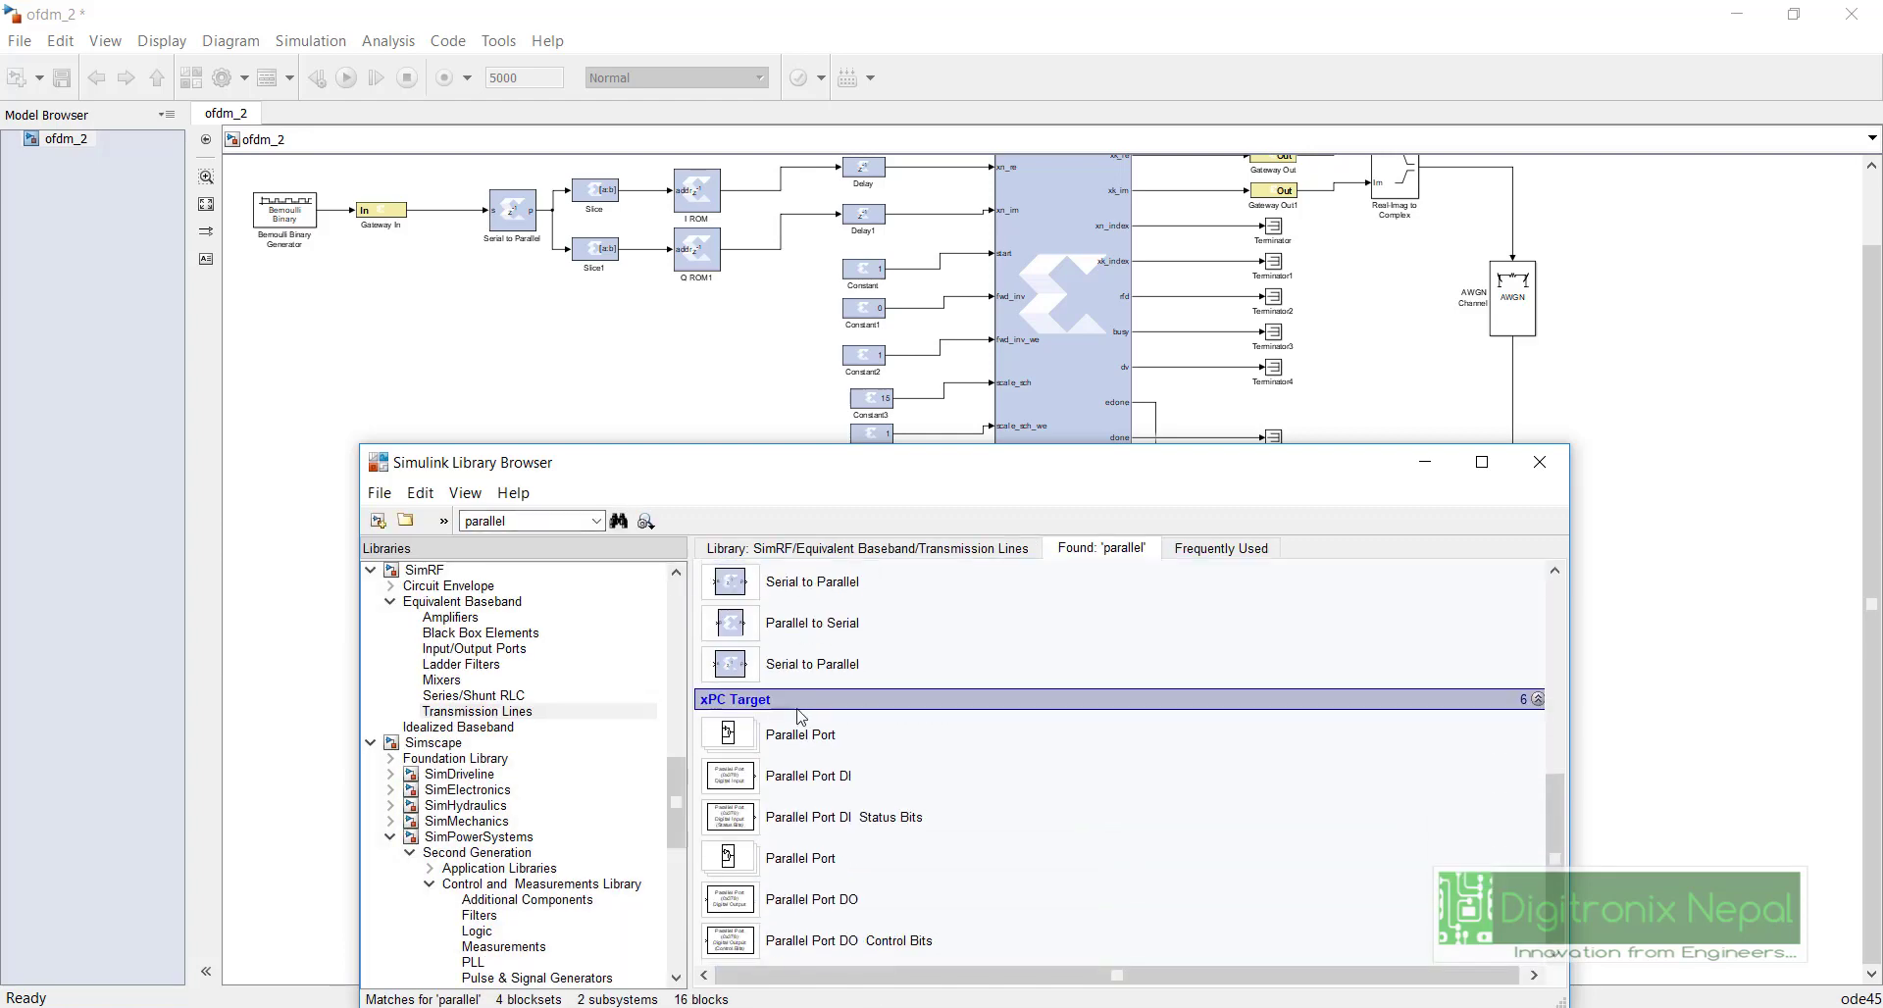
pyautogui.moveTo(764, 625); pyautogui.dragTo(349, 604)
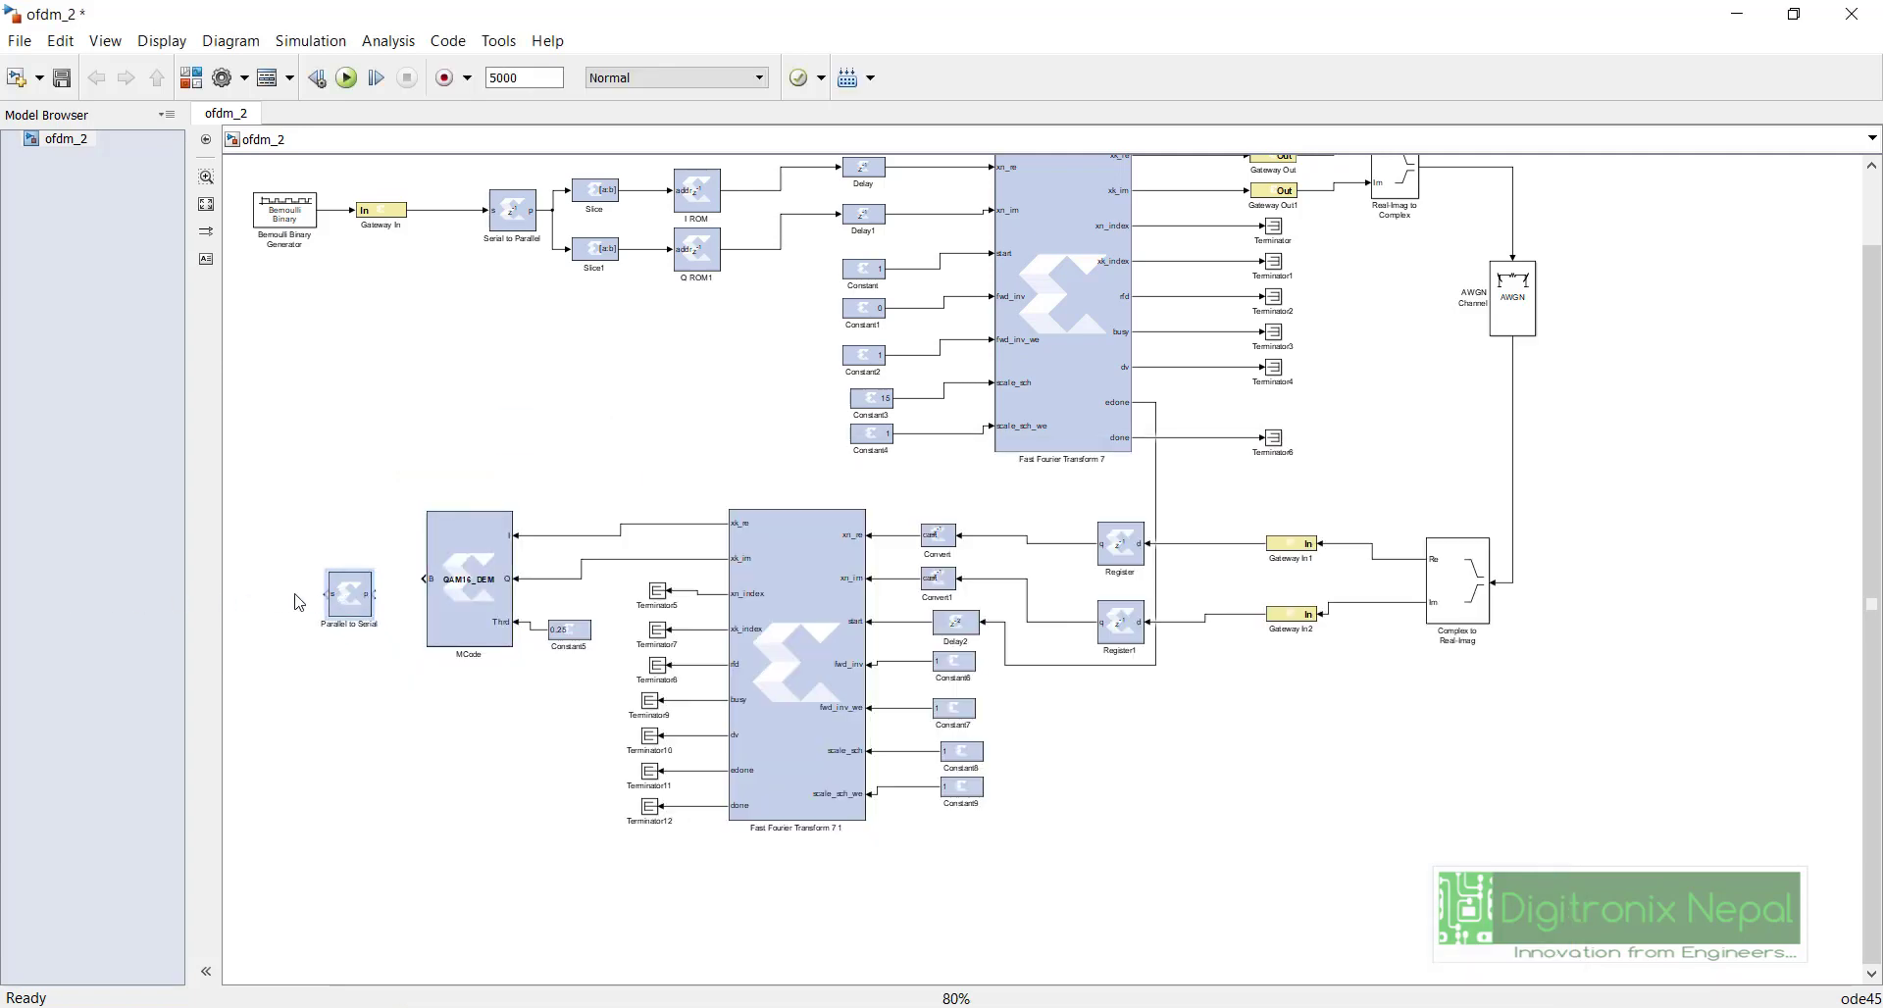
pyautogui.moveTo(345, 601); pyautogui.dragTo(551, 593)
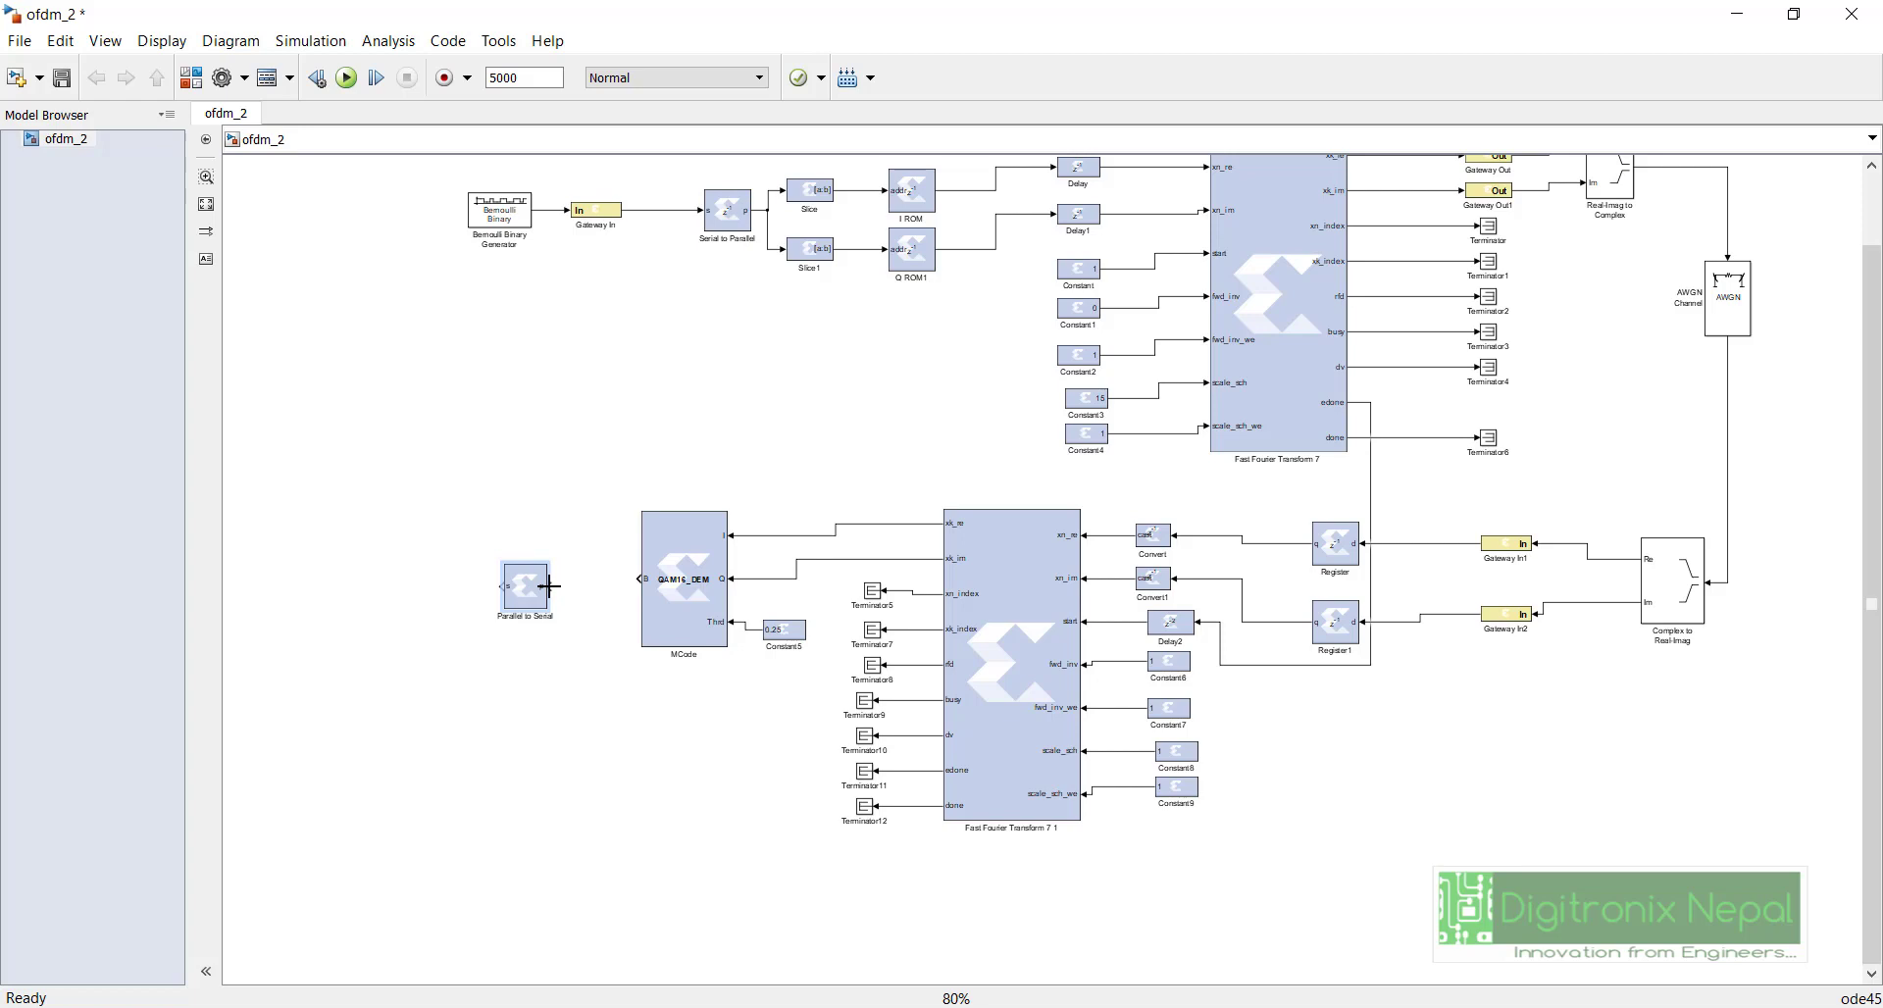
pyautogui.moveTo(552, 587); pyautogui.dragTo(639, 579)
# Step: Review the Parallel to Serial parameters, including advanced options, and close the dialog
pyautogui.click(538, 586)
pyautogui.doubleClick(532, 589)
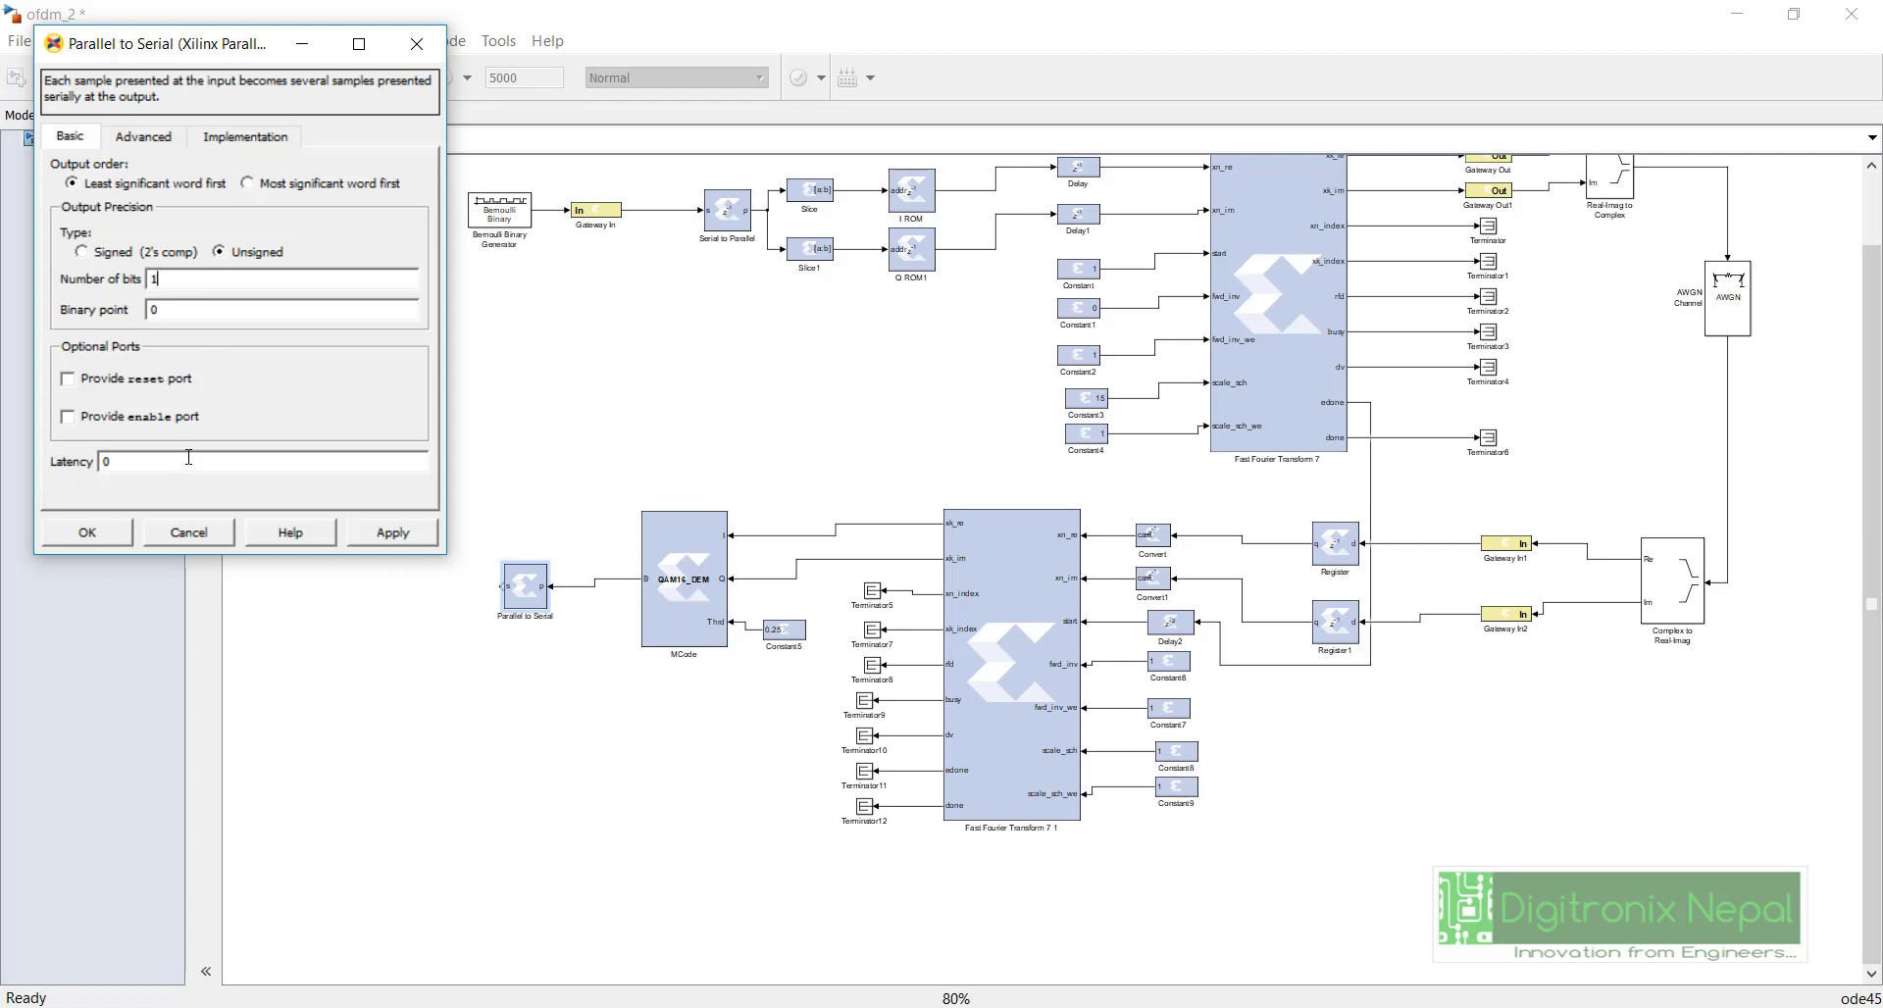
pyautogui.click(173, 133)
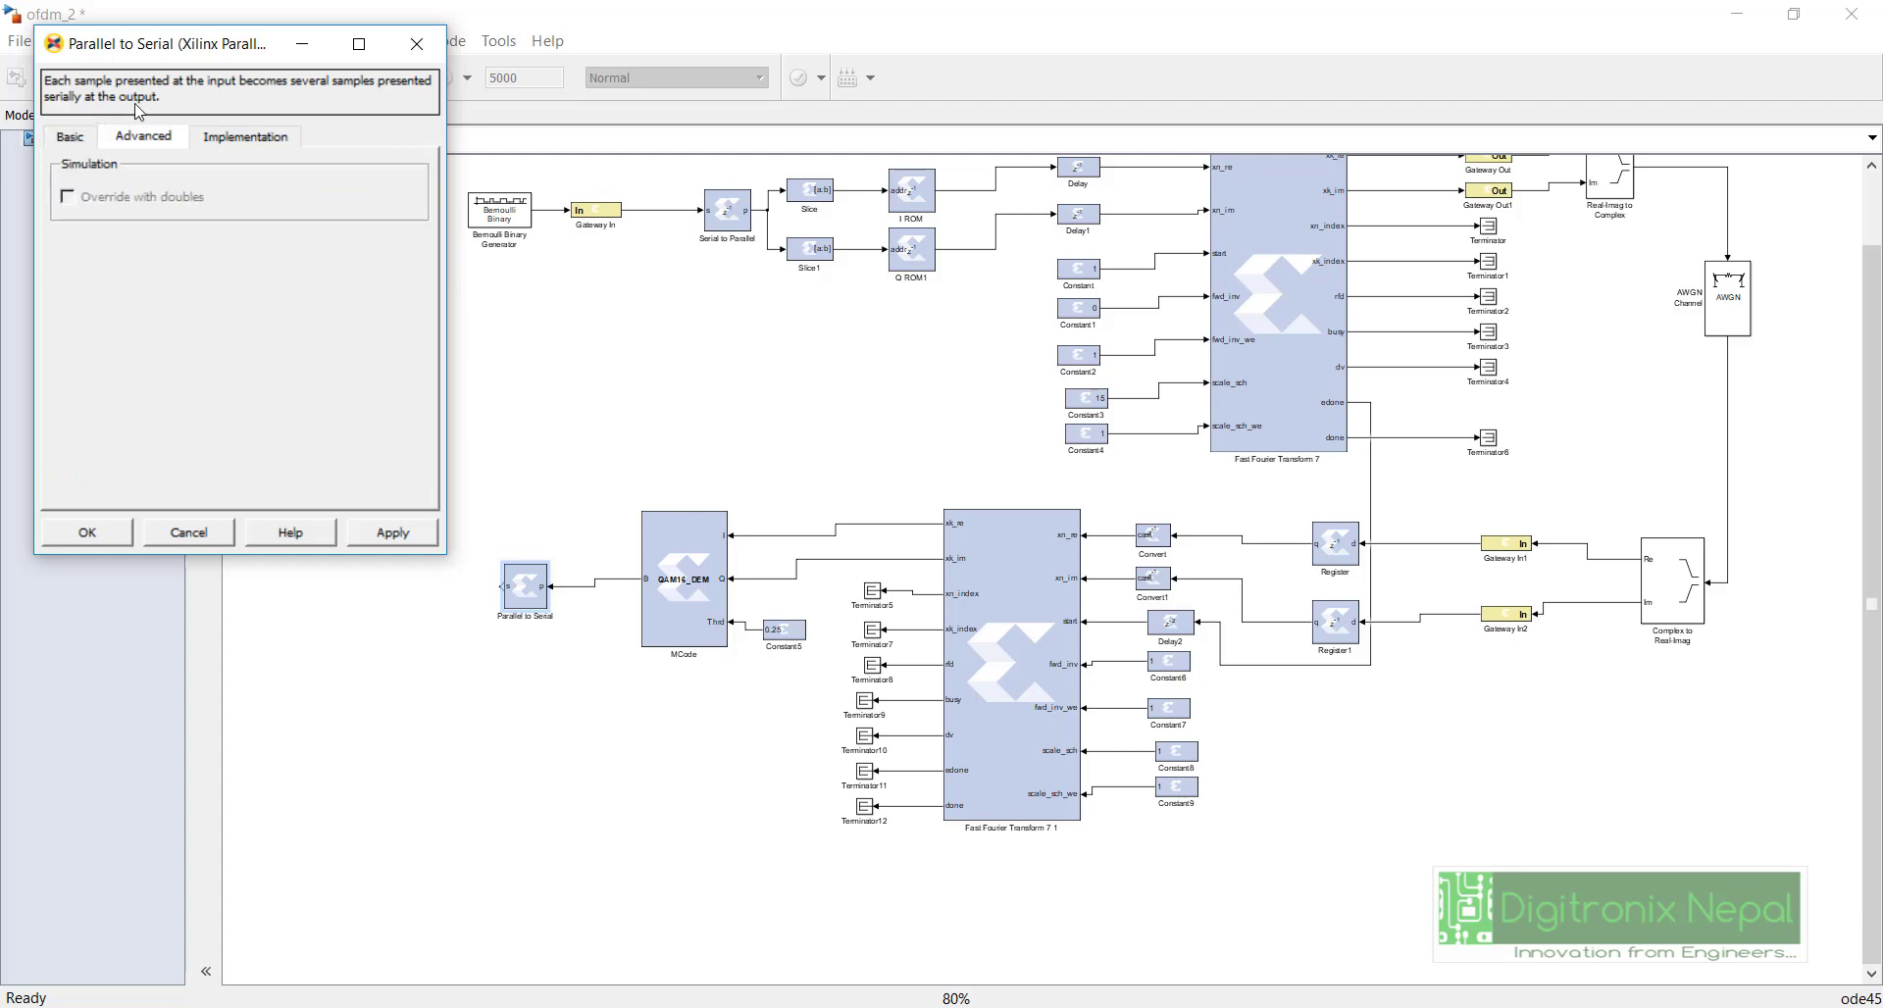
pyautogui.click(104, 536)
# Step: Add a Gateway Out block to the left of the Parallel to Serial block
pyautogui.hotkey('ctrl', 'shift', 'l')
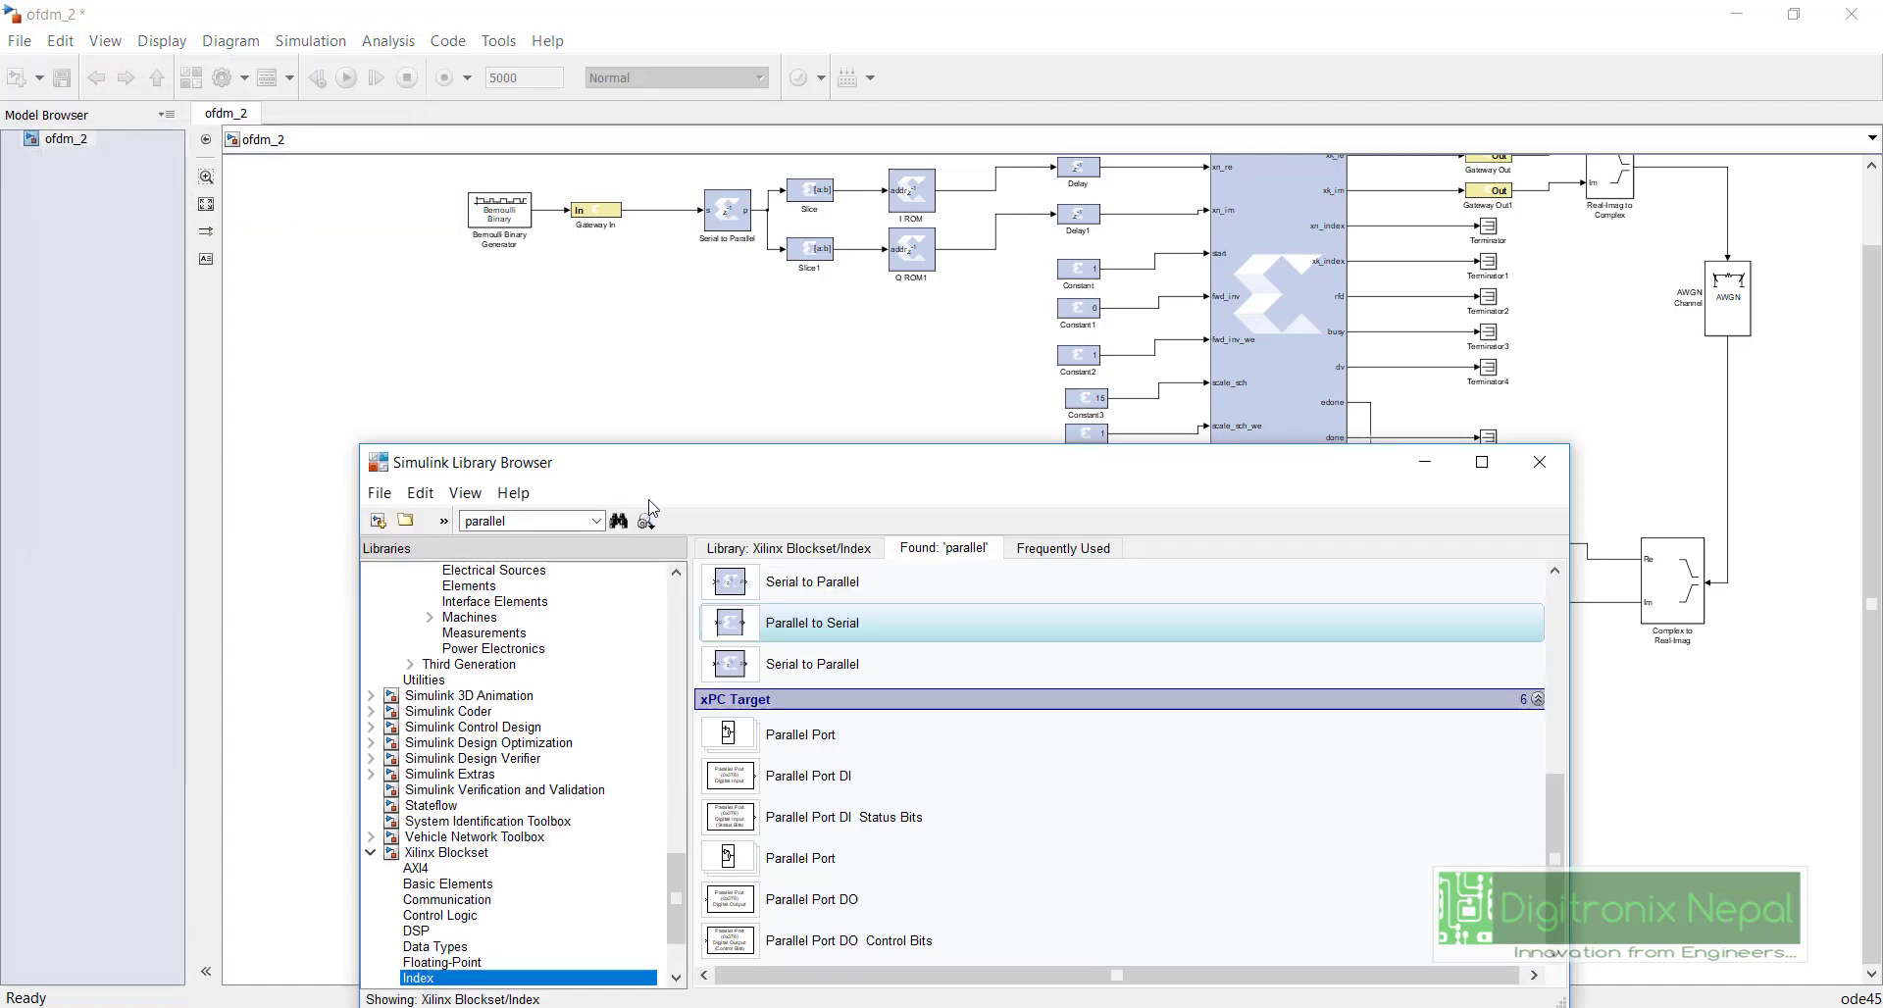
pyautogui.doubleClick(578, 514)
pyautogui.write('gateway')
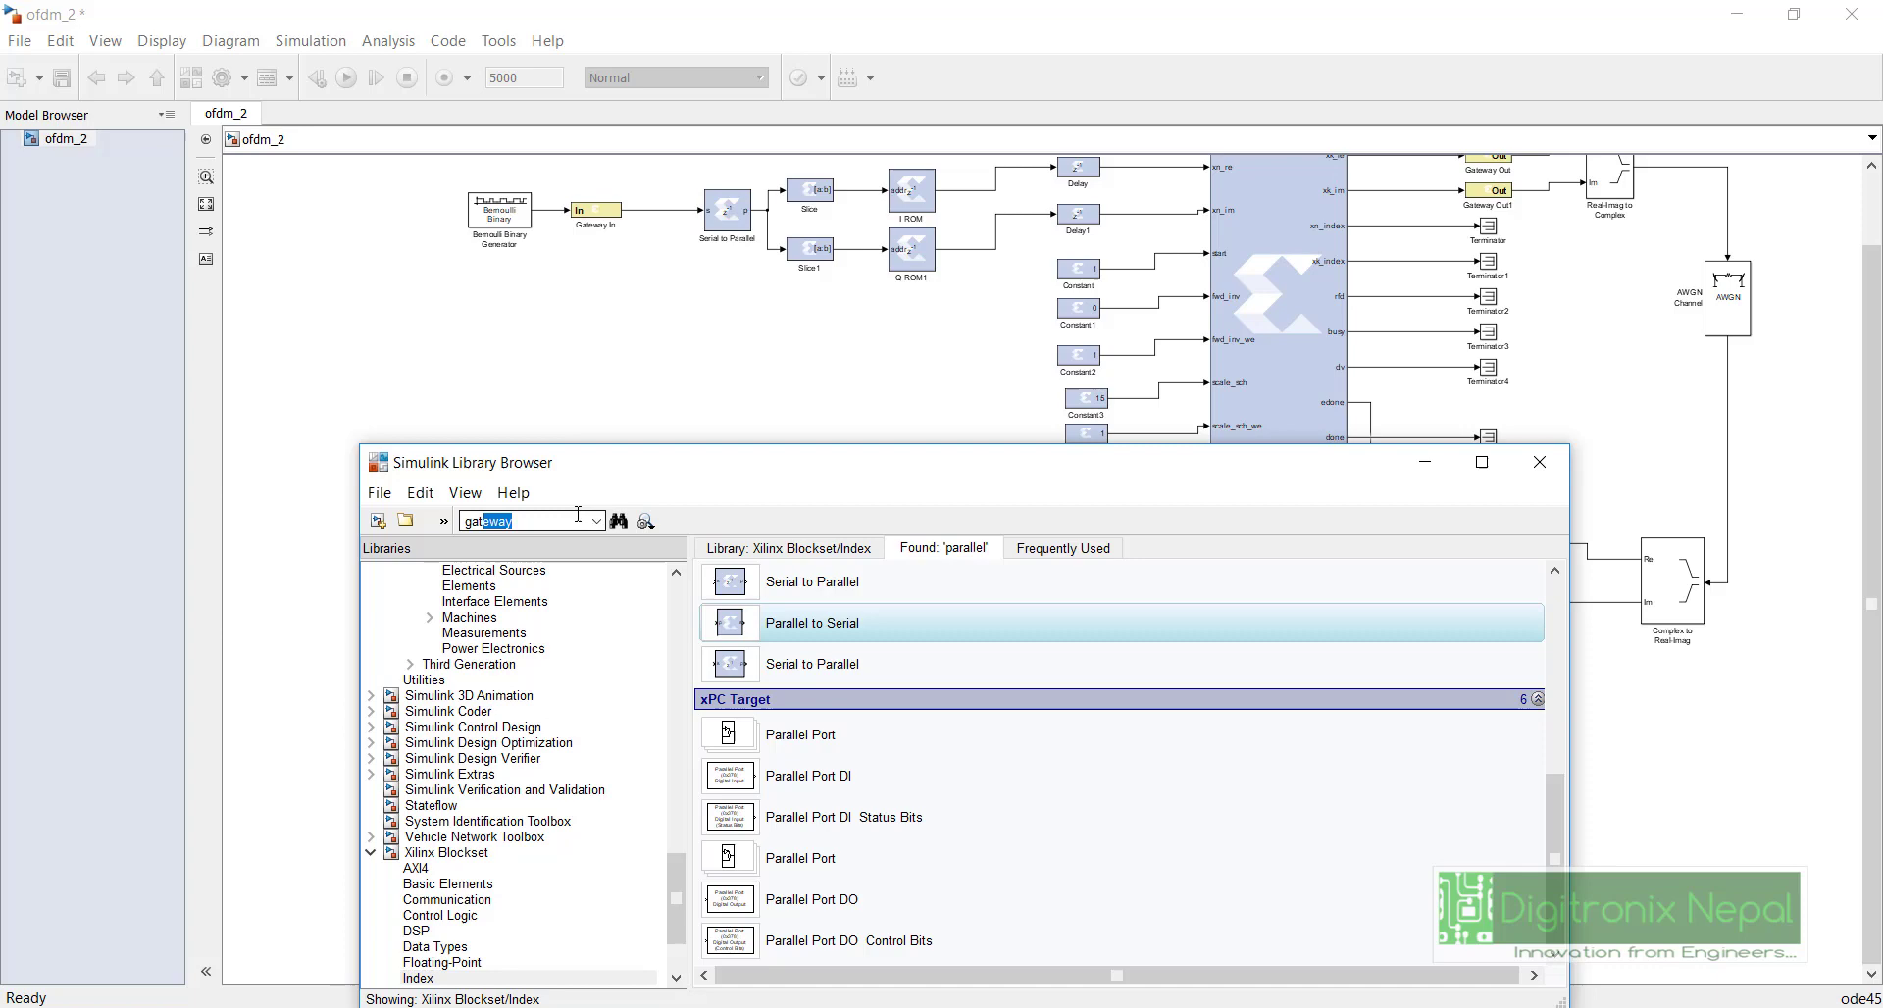
pyautogui.press('Return')
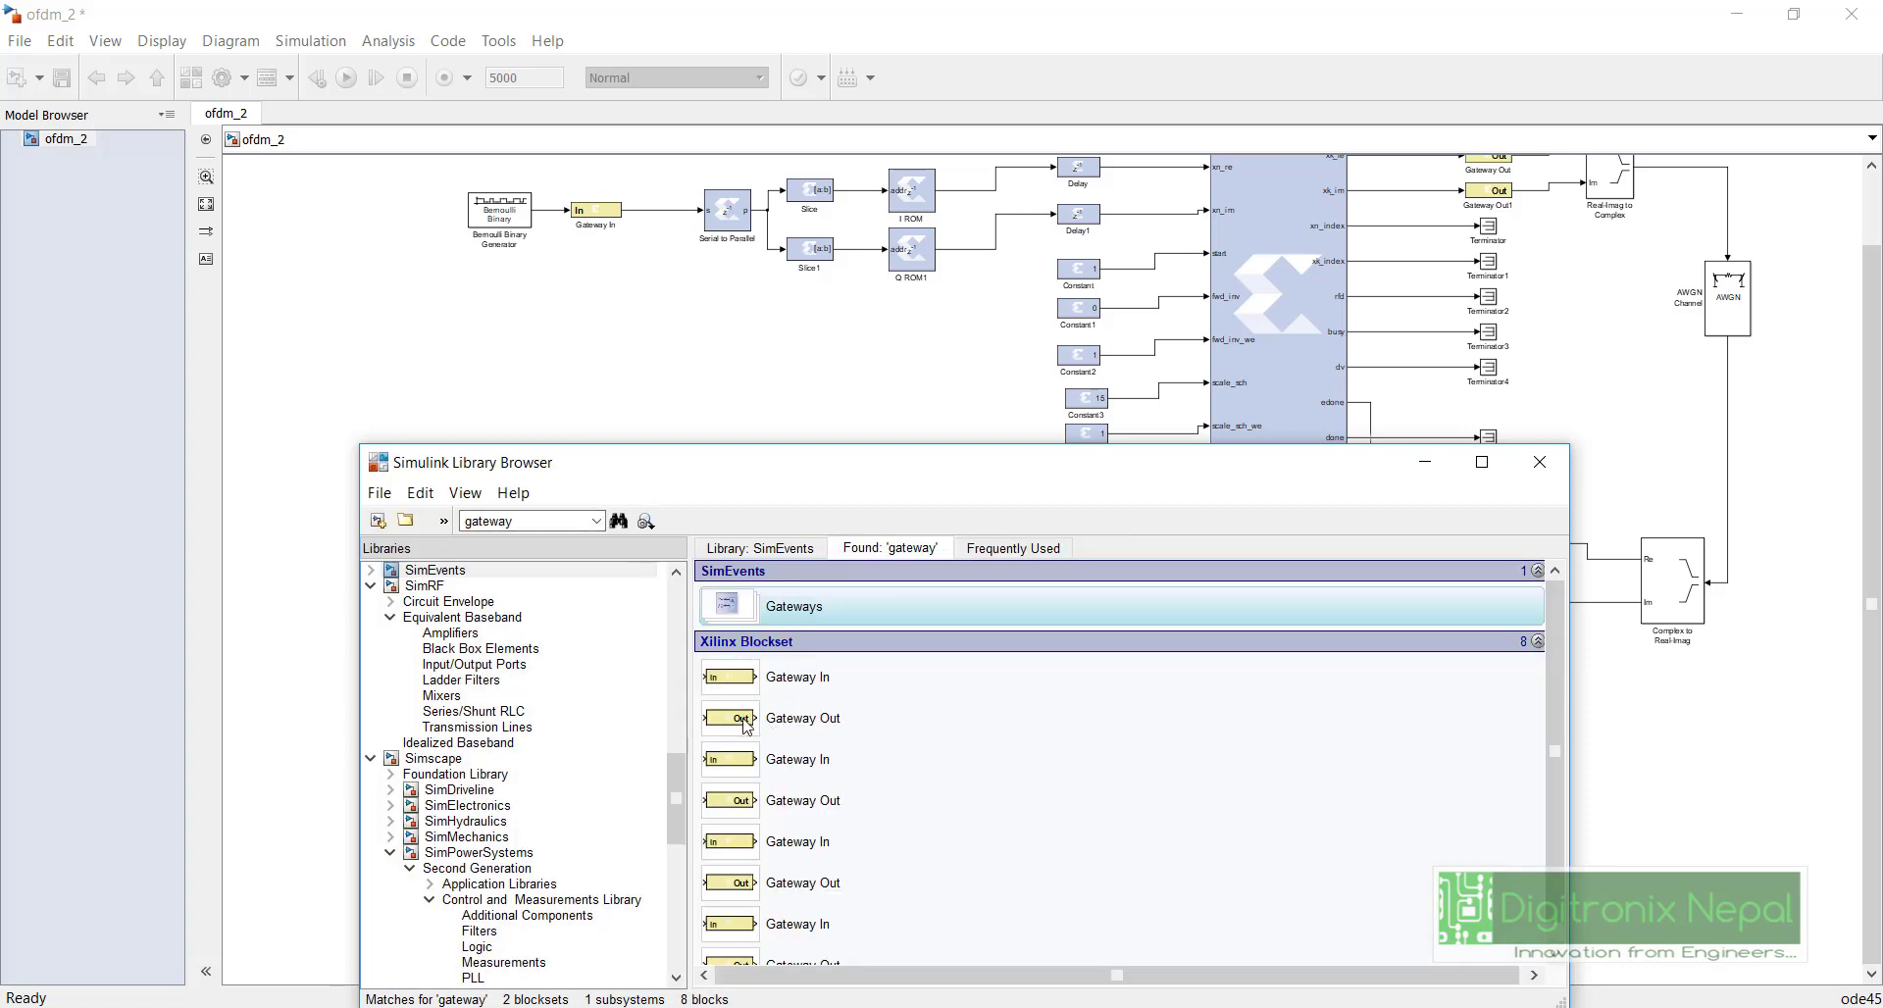
pyautogui.moveTo(746, 726); pyautogui.dragTo(520, 586)
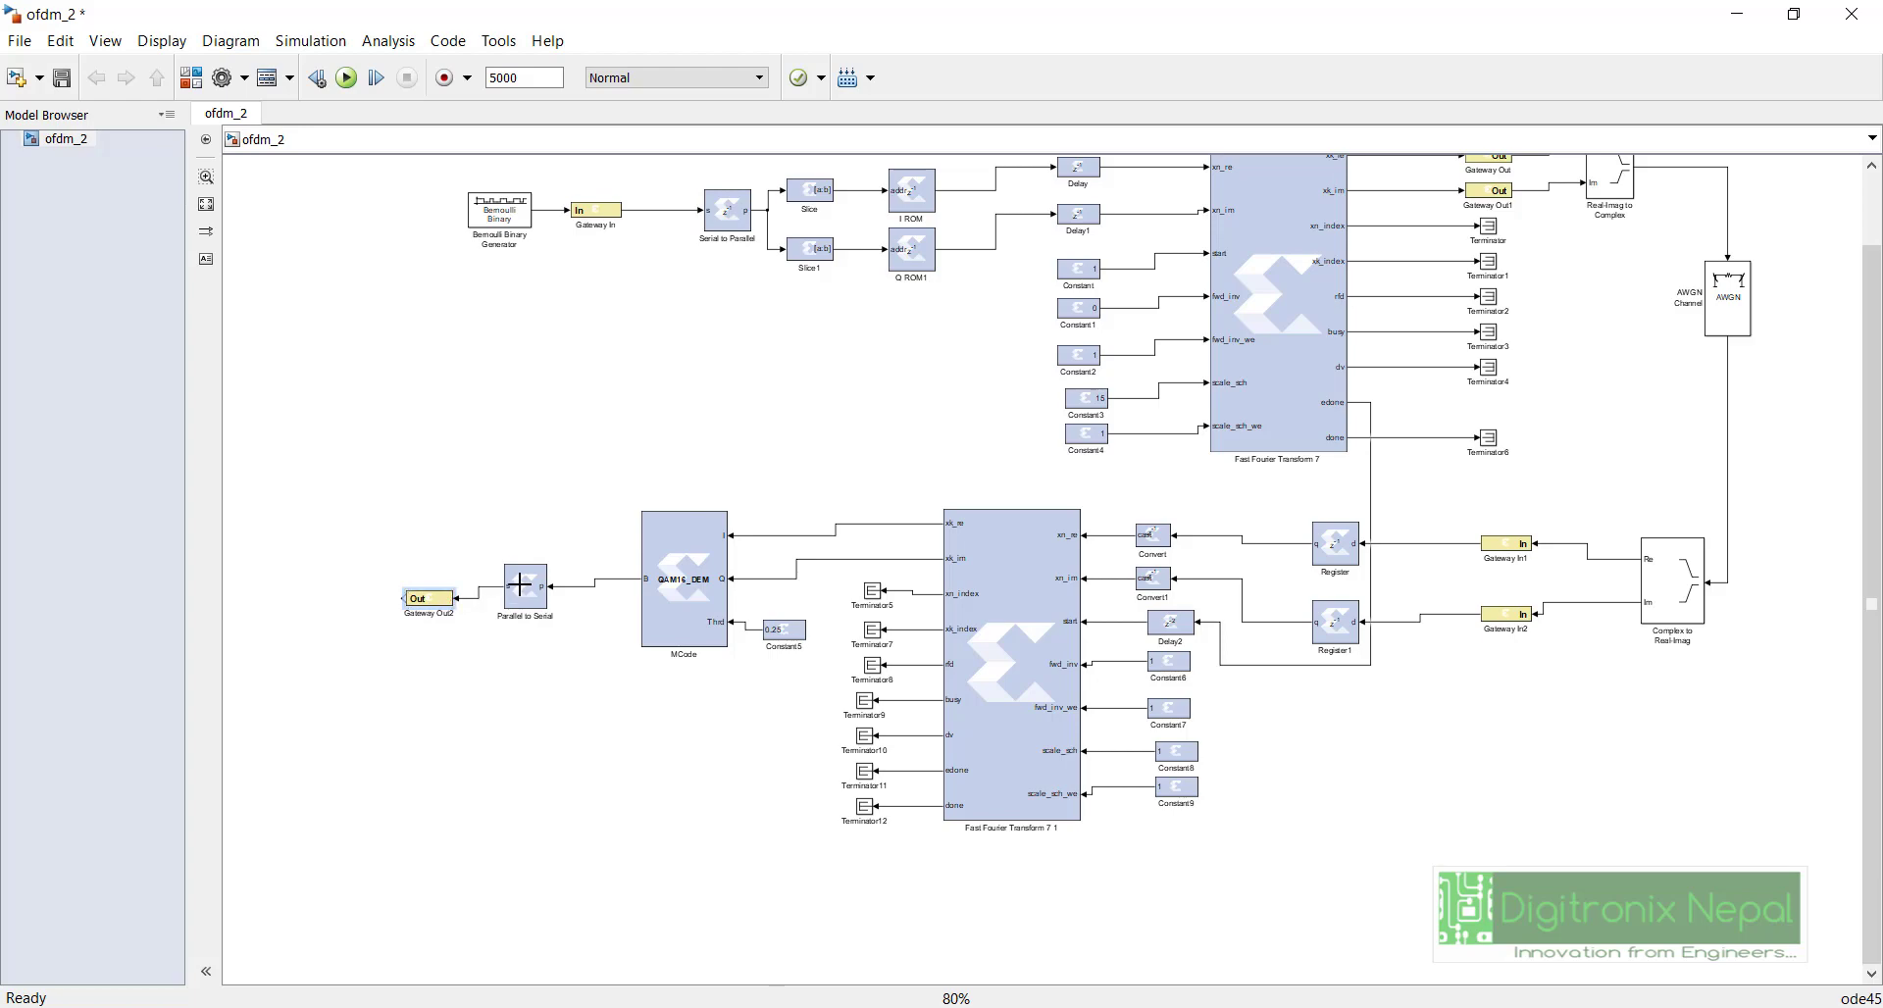
# Step: Place a Time Scope block into the model beside Gateway Out2
pyautogui.hotkey('ctrl', 'shift', 'l')
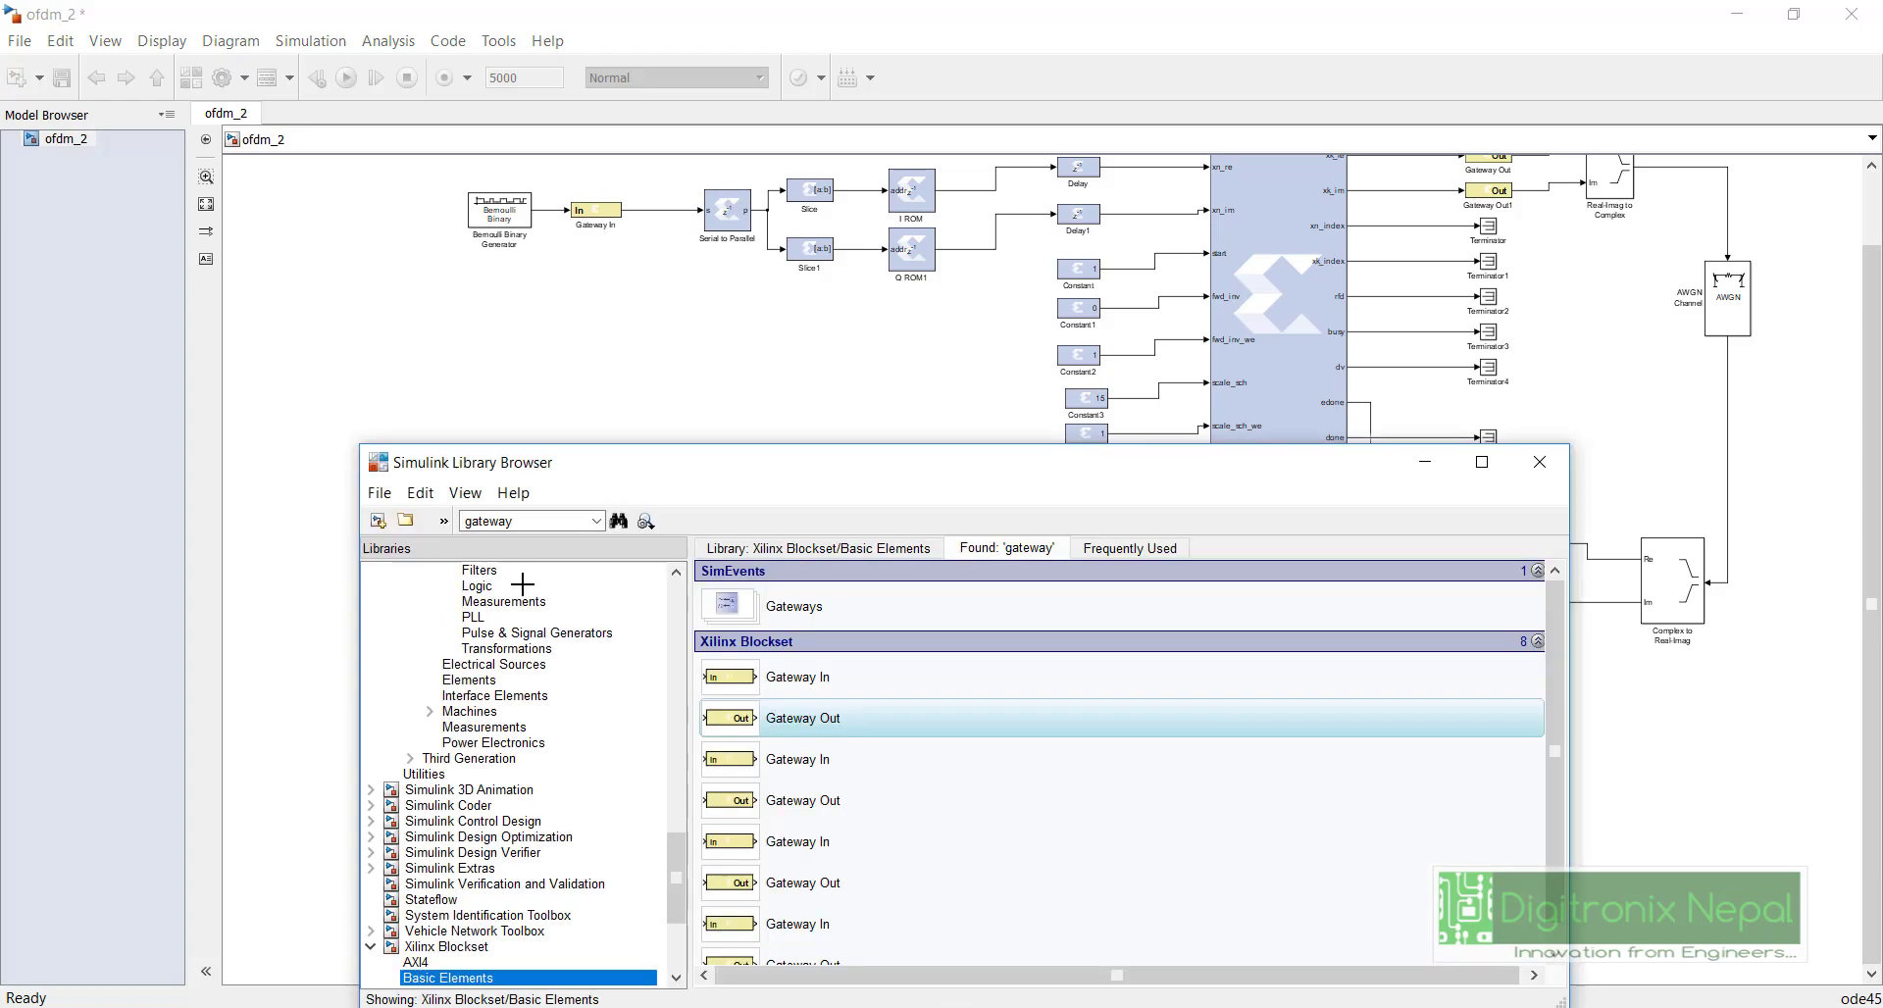
pyautogui.doubleClick(530, 523)
pyautogui.write('t')
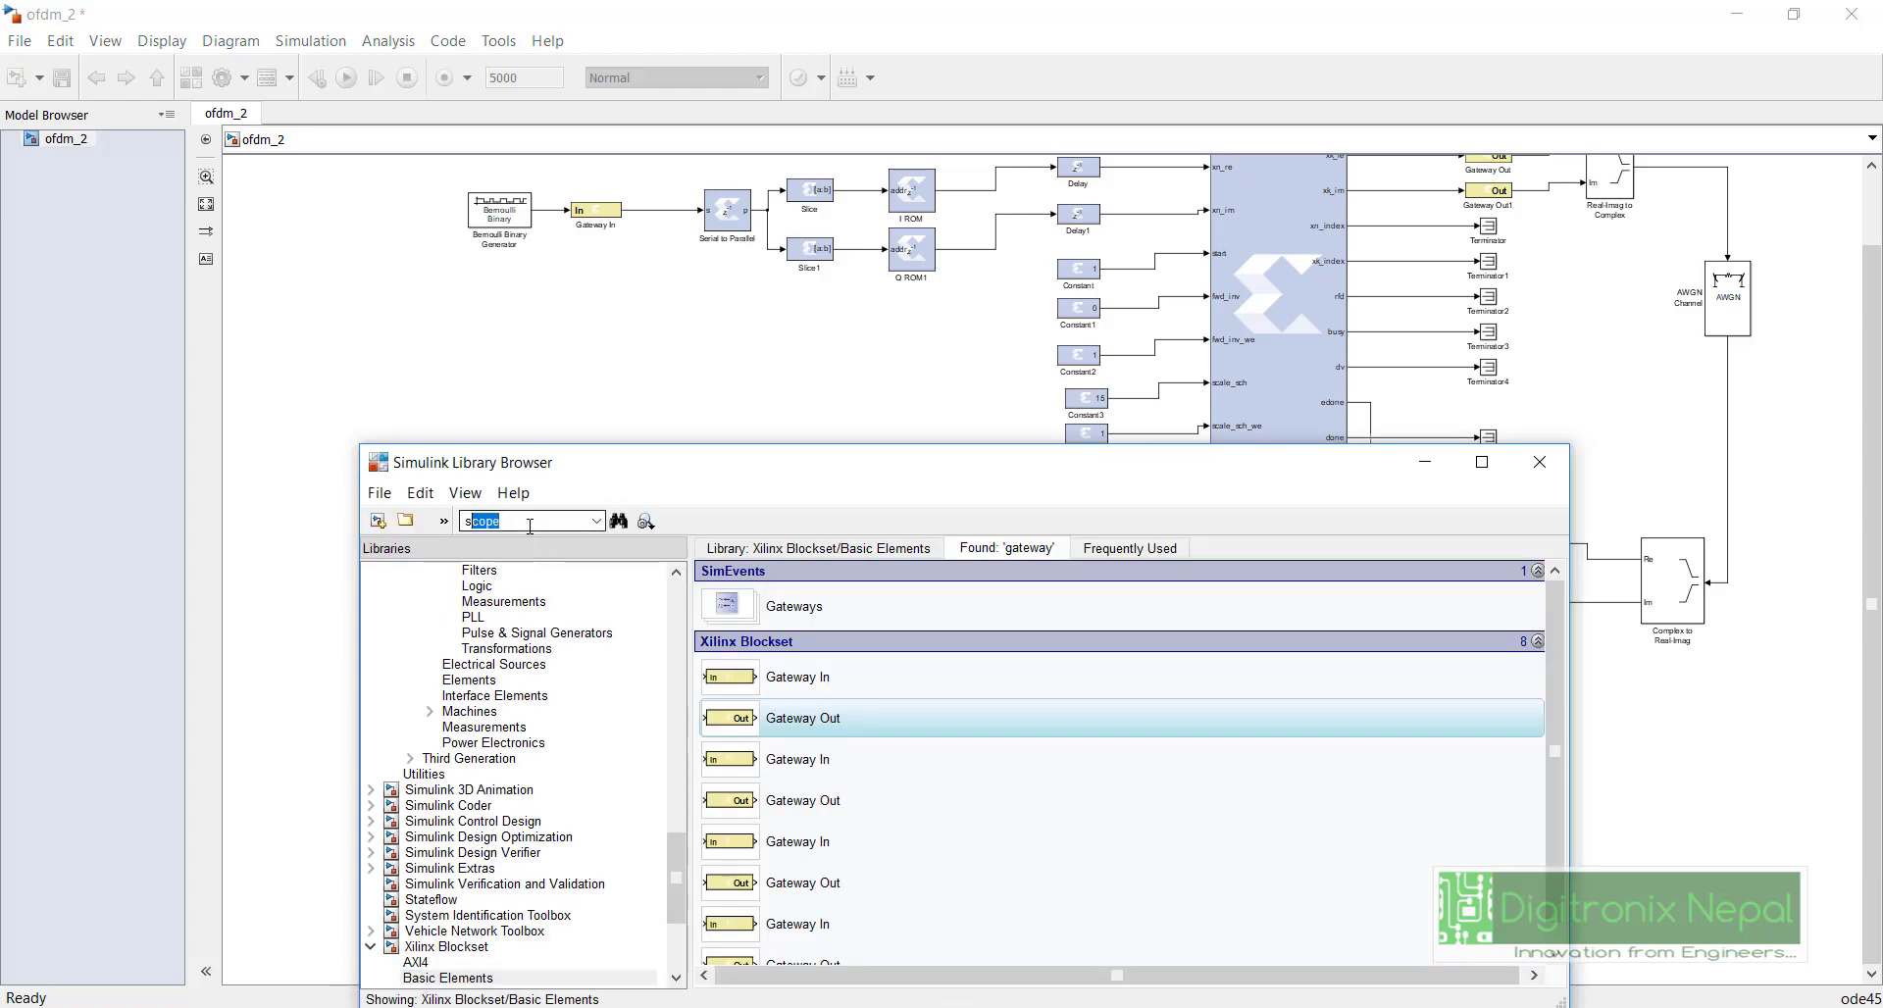
pyautogui.write('ime')
pyautogui.press('Return')
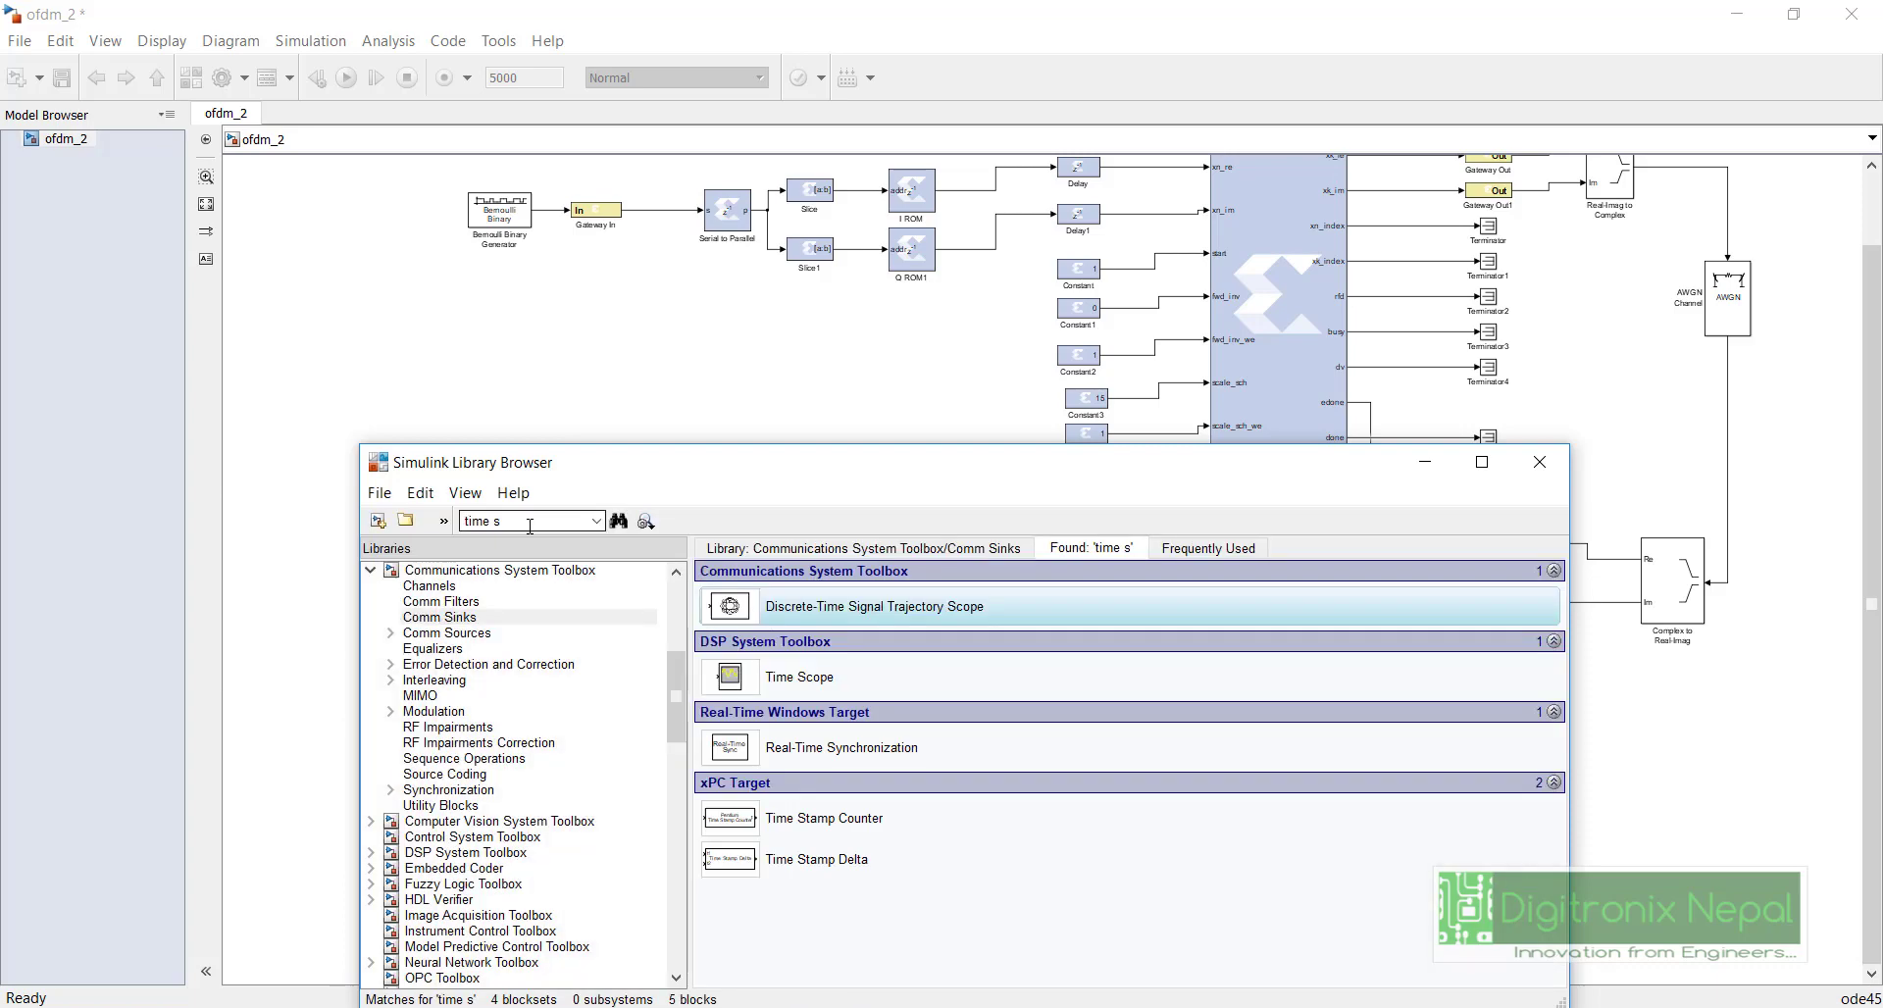
pyautogui.moveTo(770, 672); pyautogui.dragTo(403, 599)
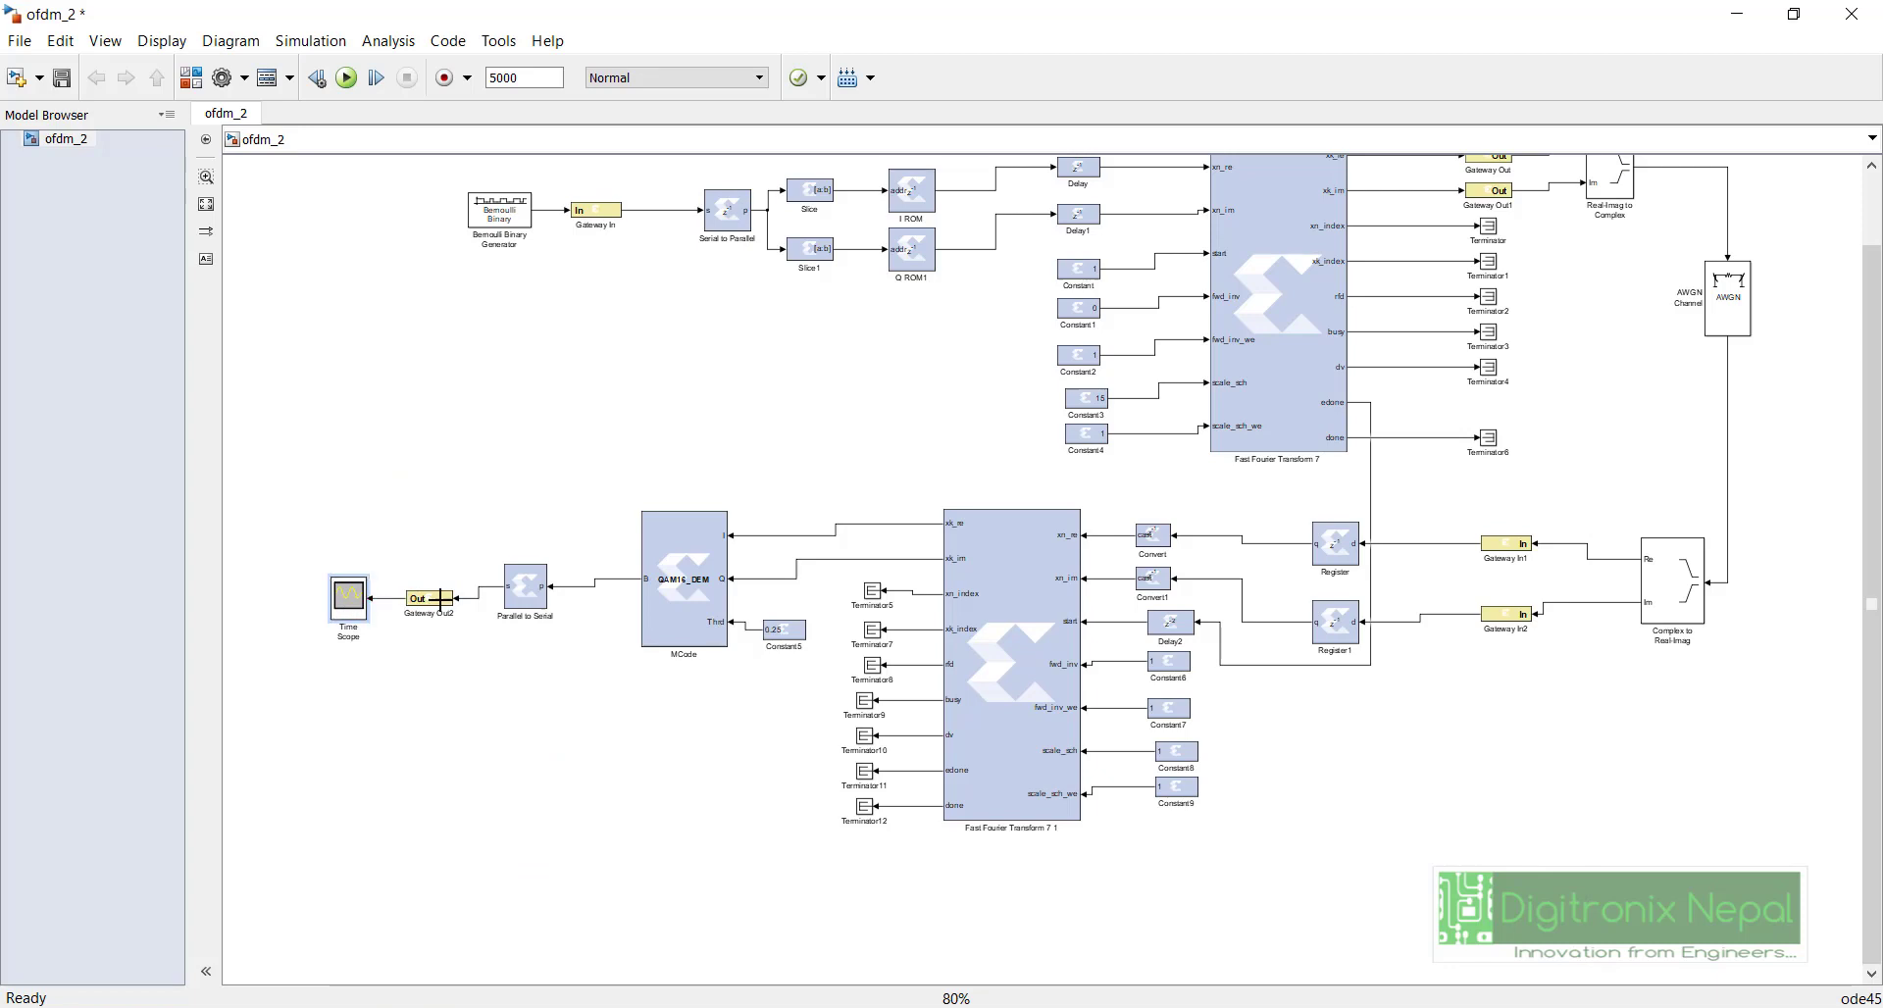
pyautogui.click(347, 78)
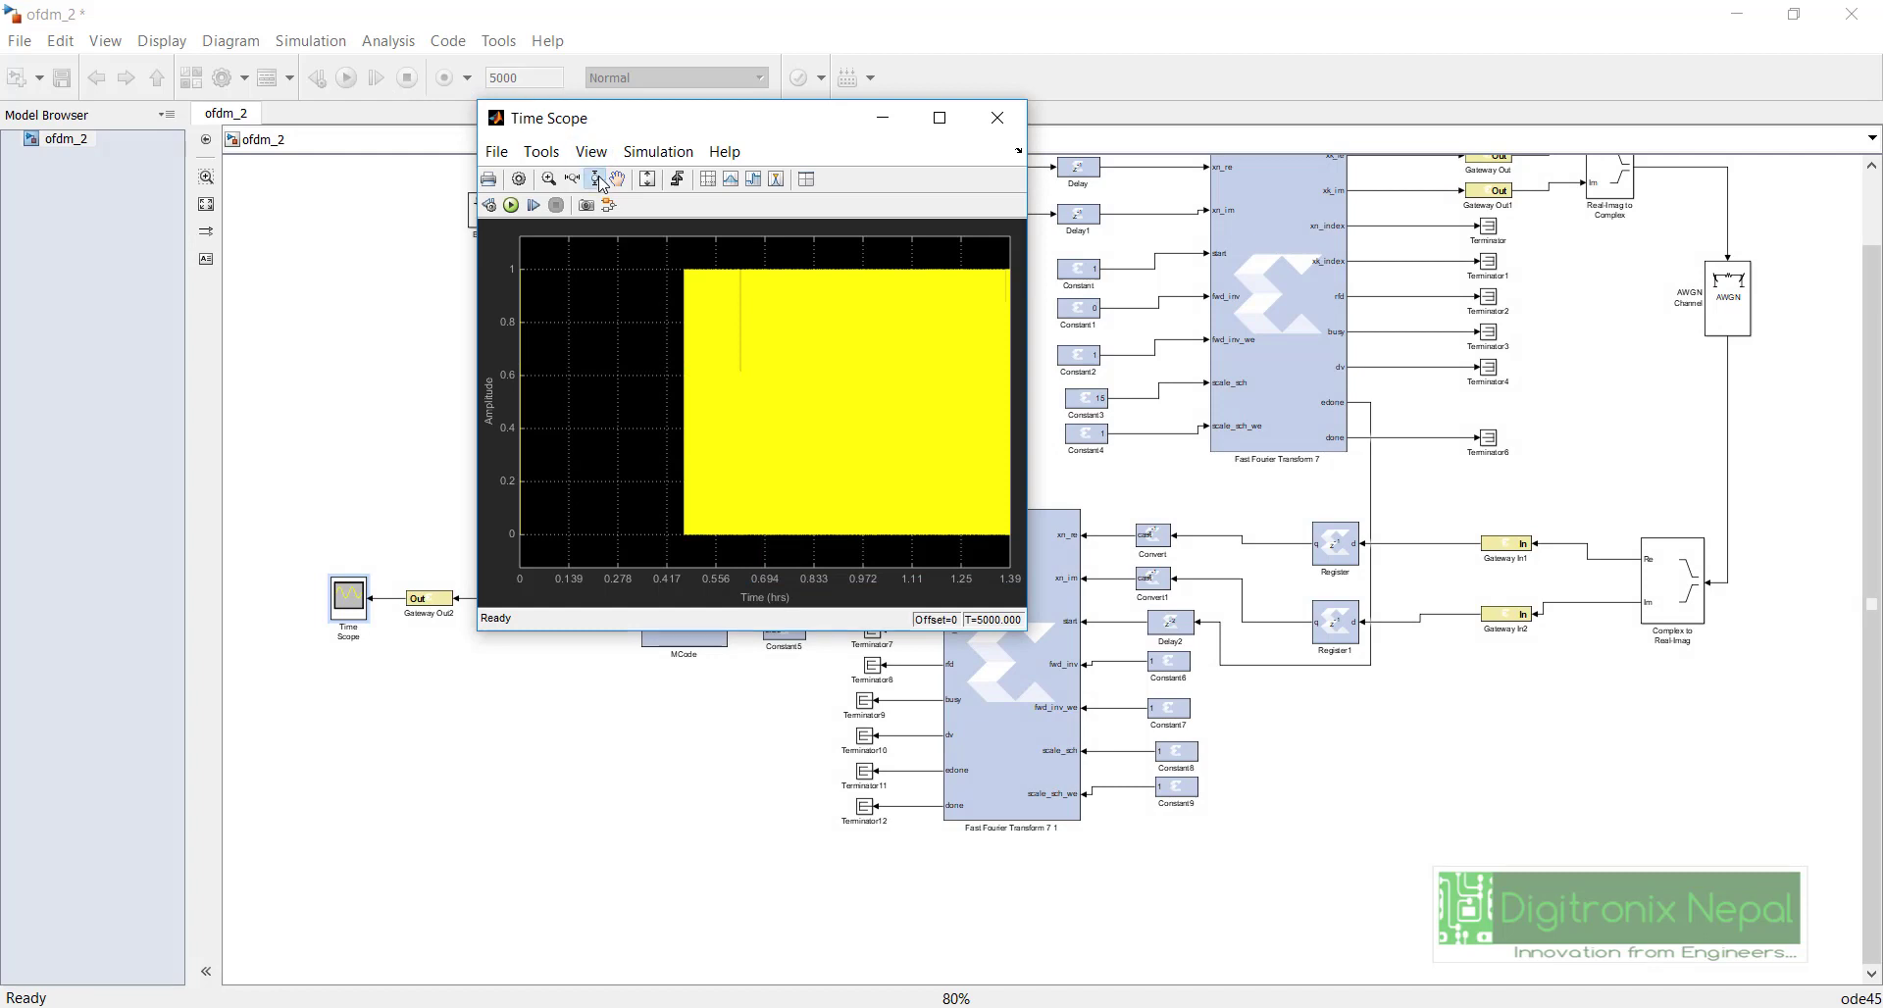
pyautogui.click(572, 179)
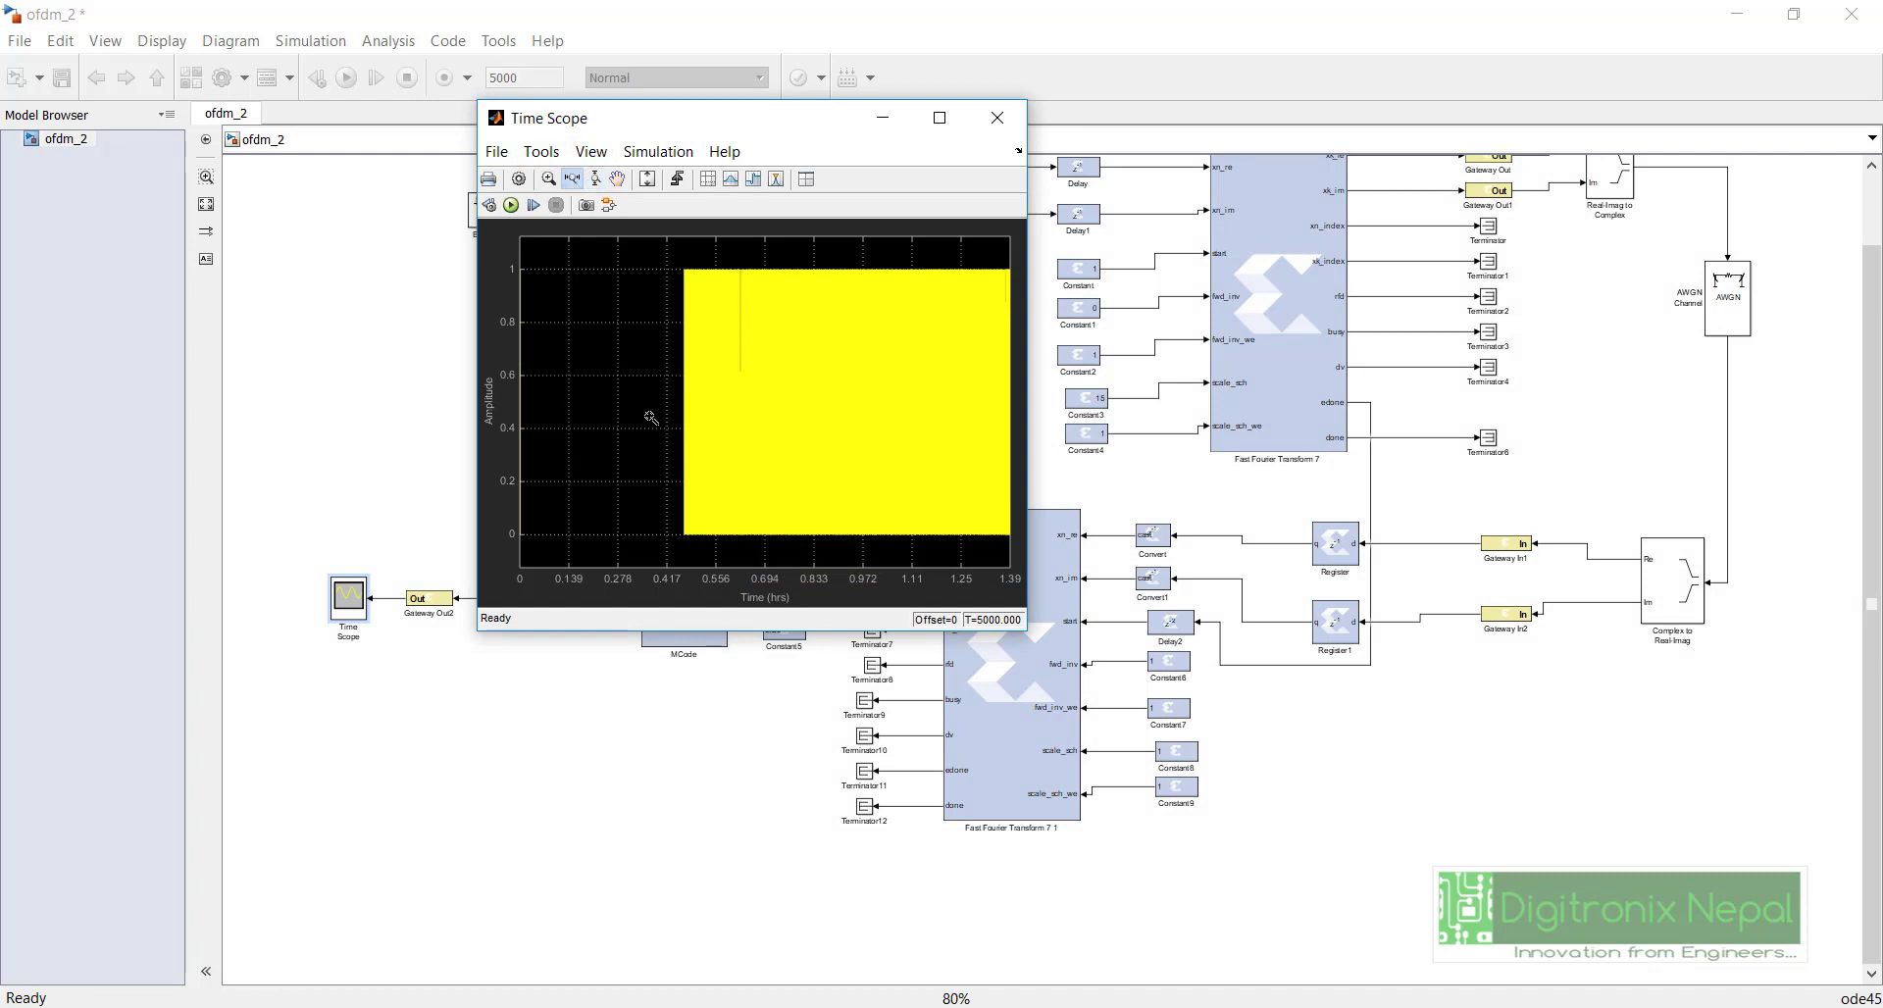
pyautogui.moveTo(640, 415); pyautogui.dragTo(815, 412)
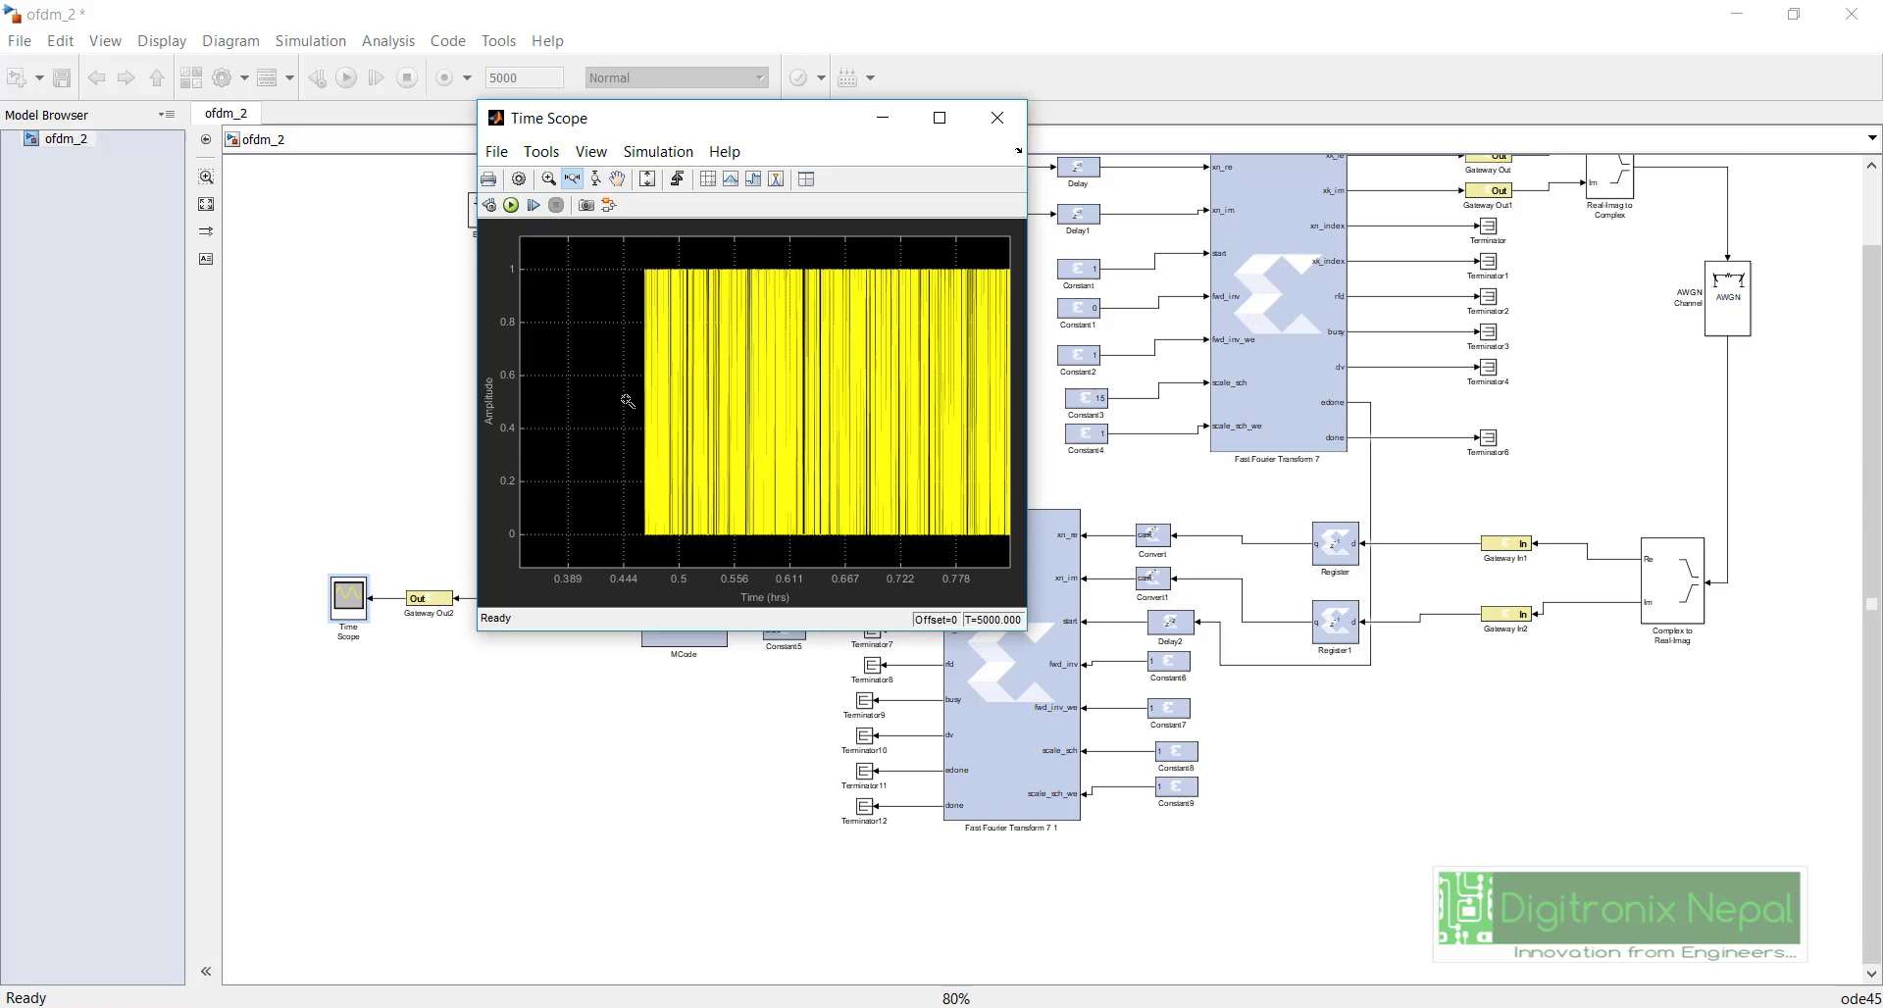
pyautogui.moveTo(628, 402); pyautogui.dragTo(835, 400)
pyautogui.moveTo(652, 404); pyautogui.dragTo(873, 394)
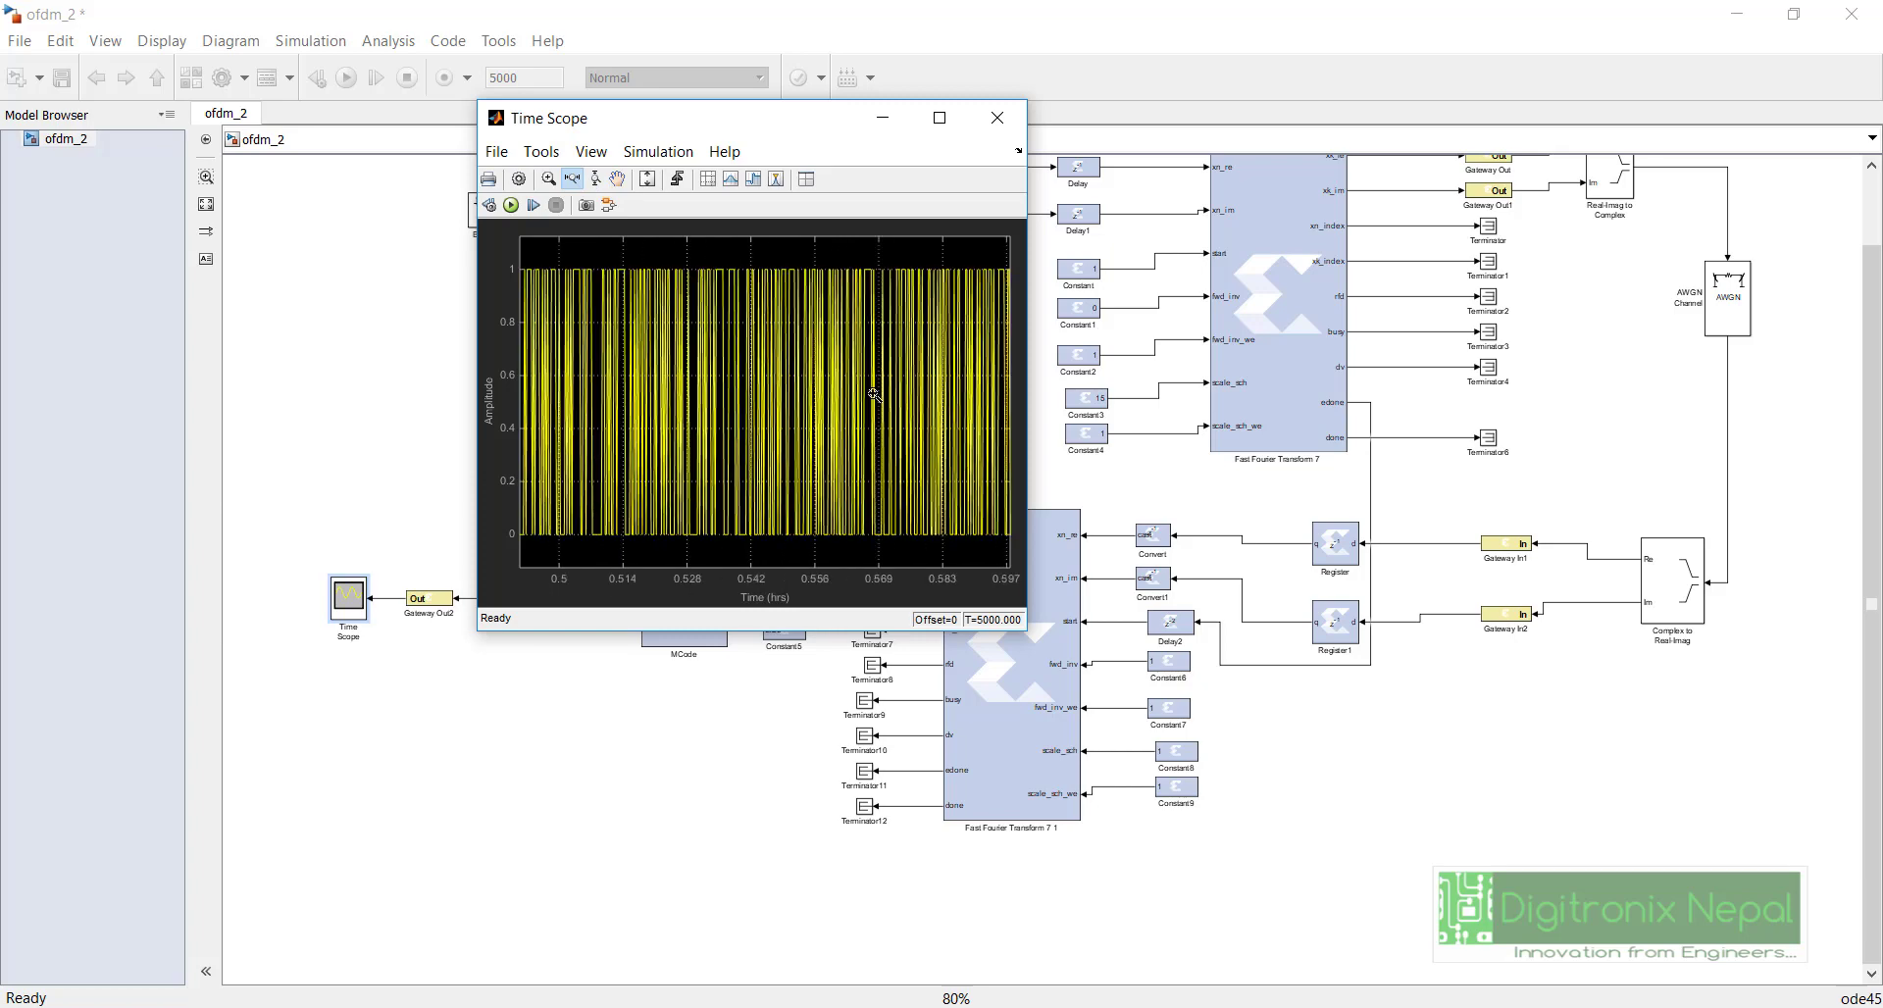
pyautogui.moveTo(672, 400); pyautogui.dragTo(979, 397)
pyautogui.moveTo(791, 396); pyautogui.dragTo(951, 396)
pyautogui.moveTo(794, 127); pyautogui.dragTo(822, 257)
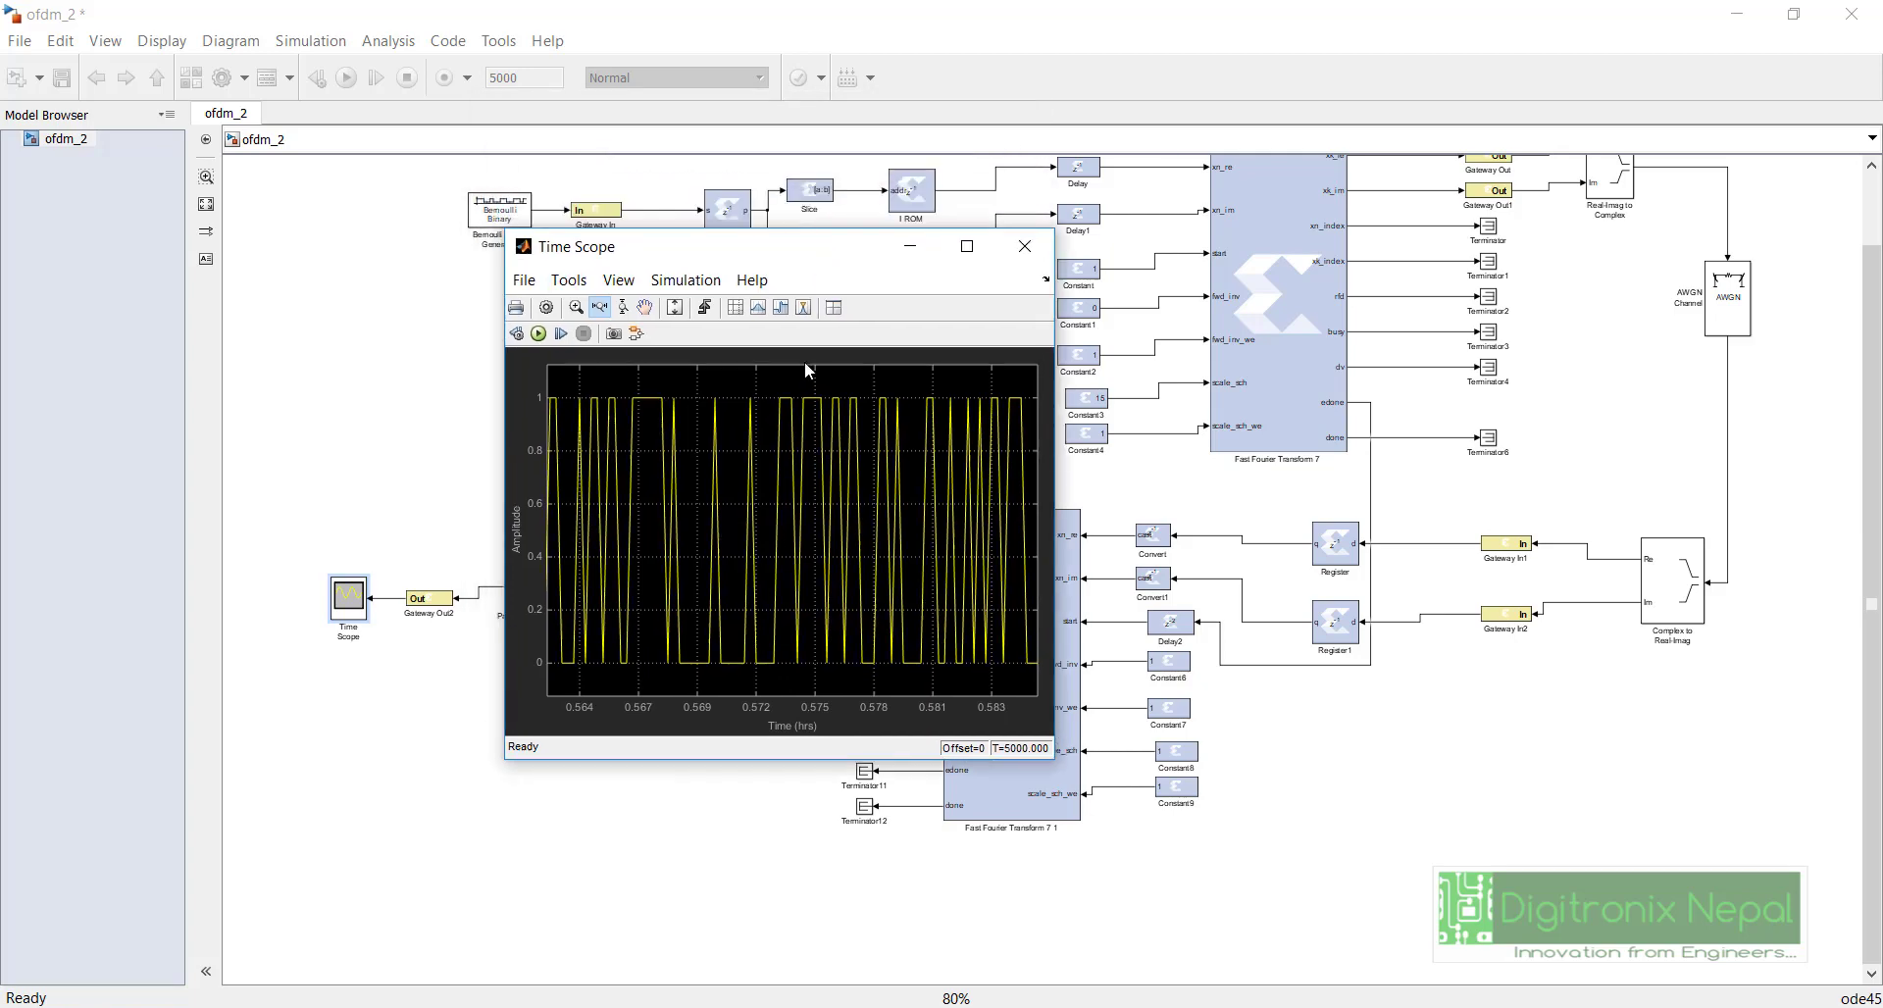
pyautogui.moveTo(757, 506); pyautogui.dragTo(857, 513)
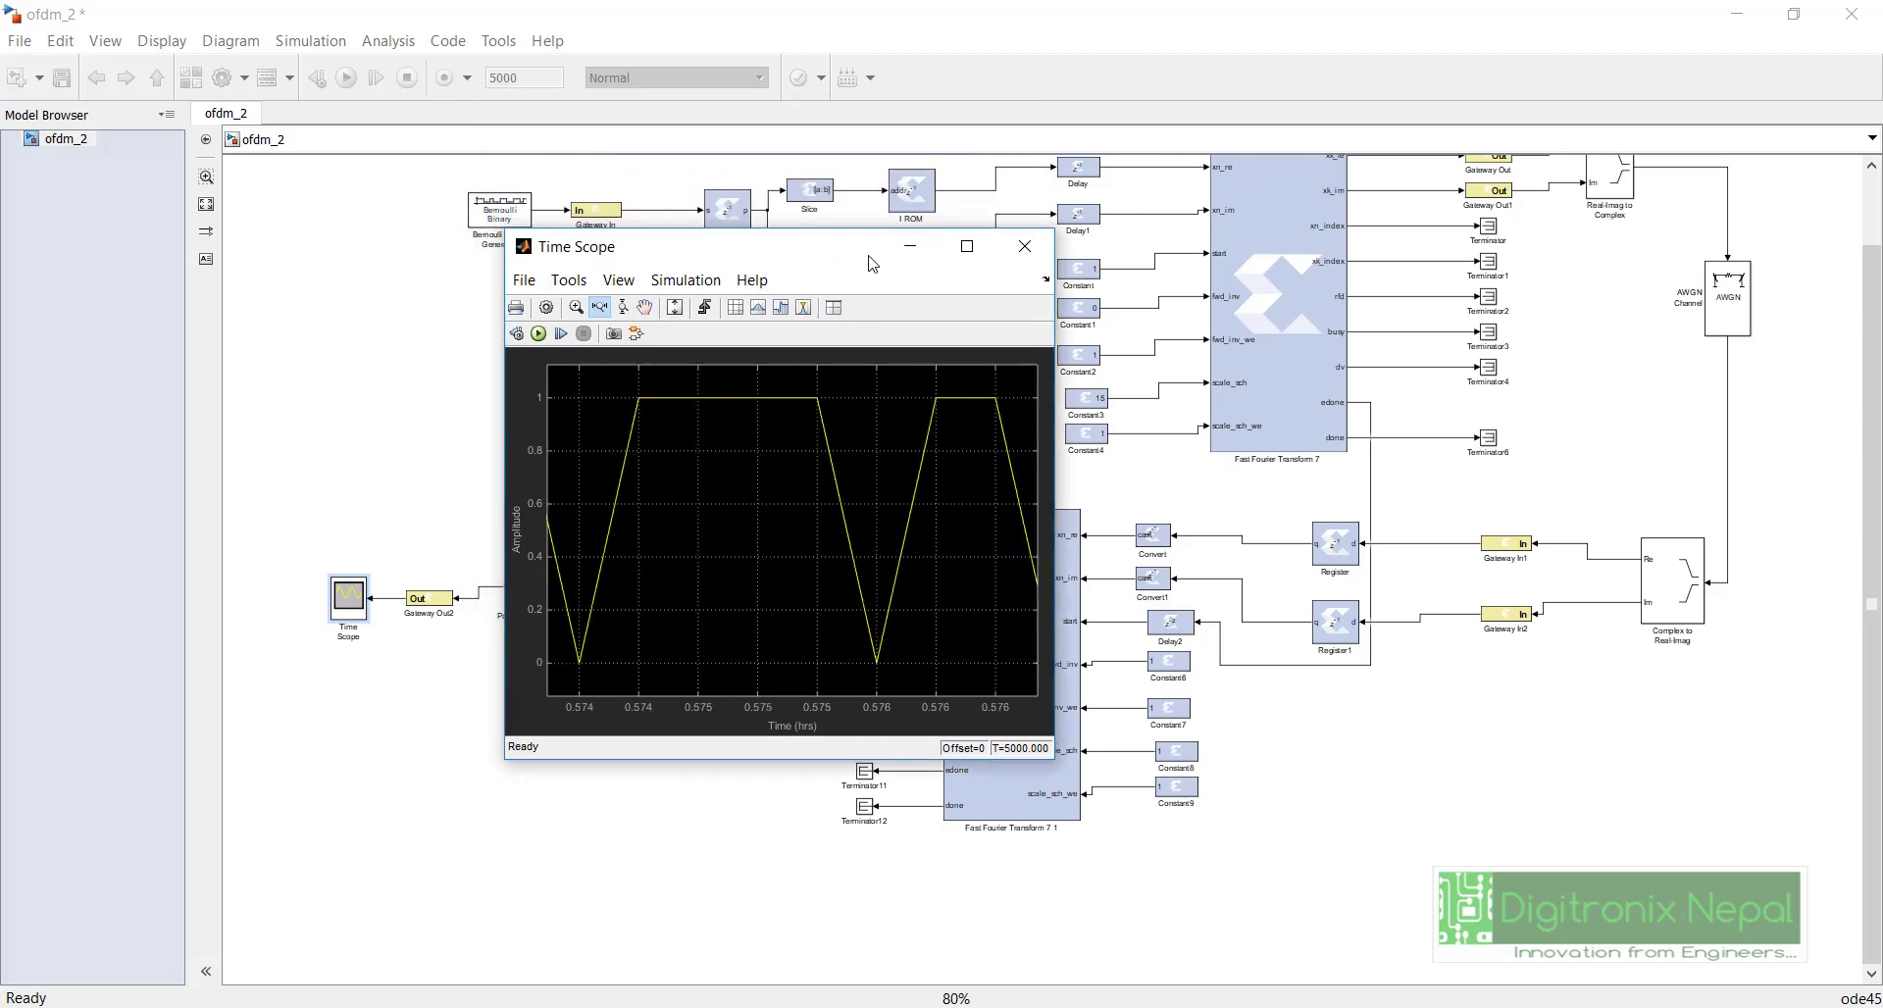
pyautogui.click(1025, 245)
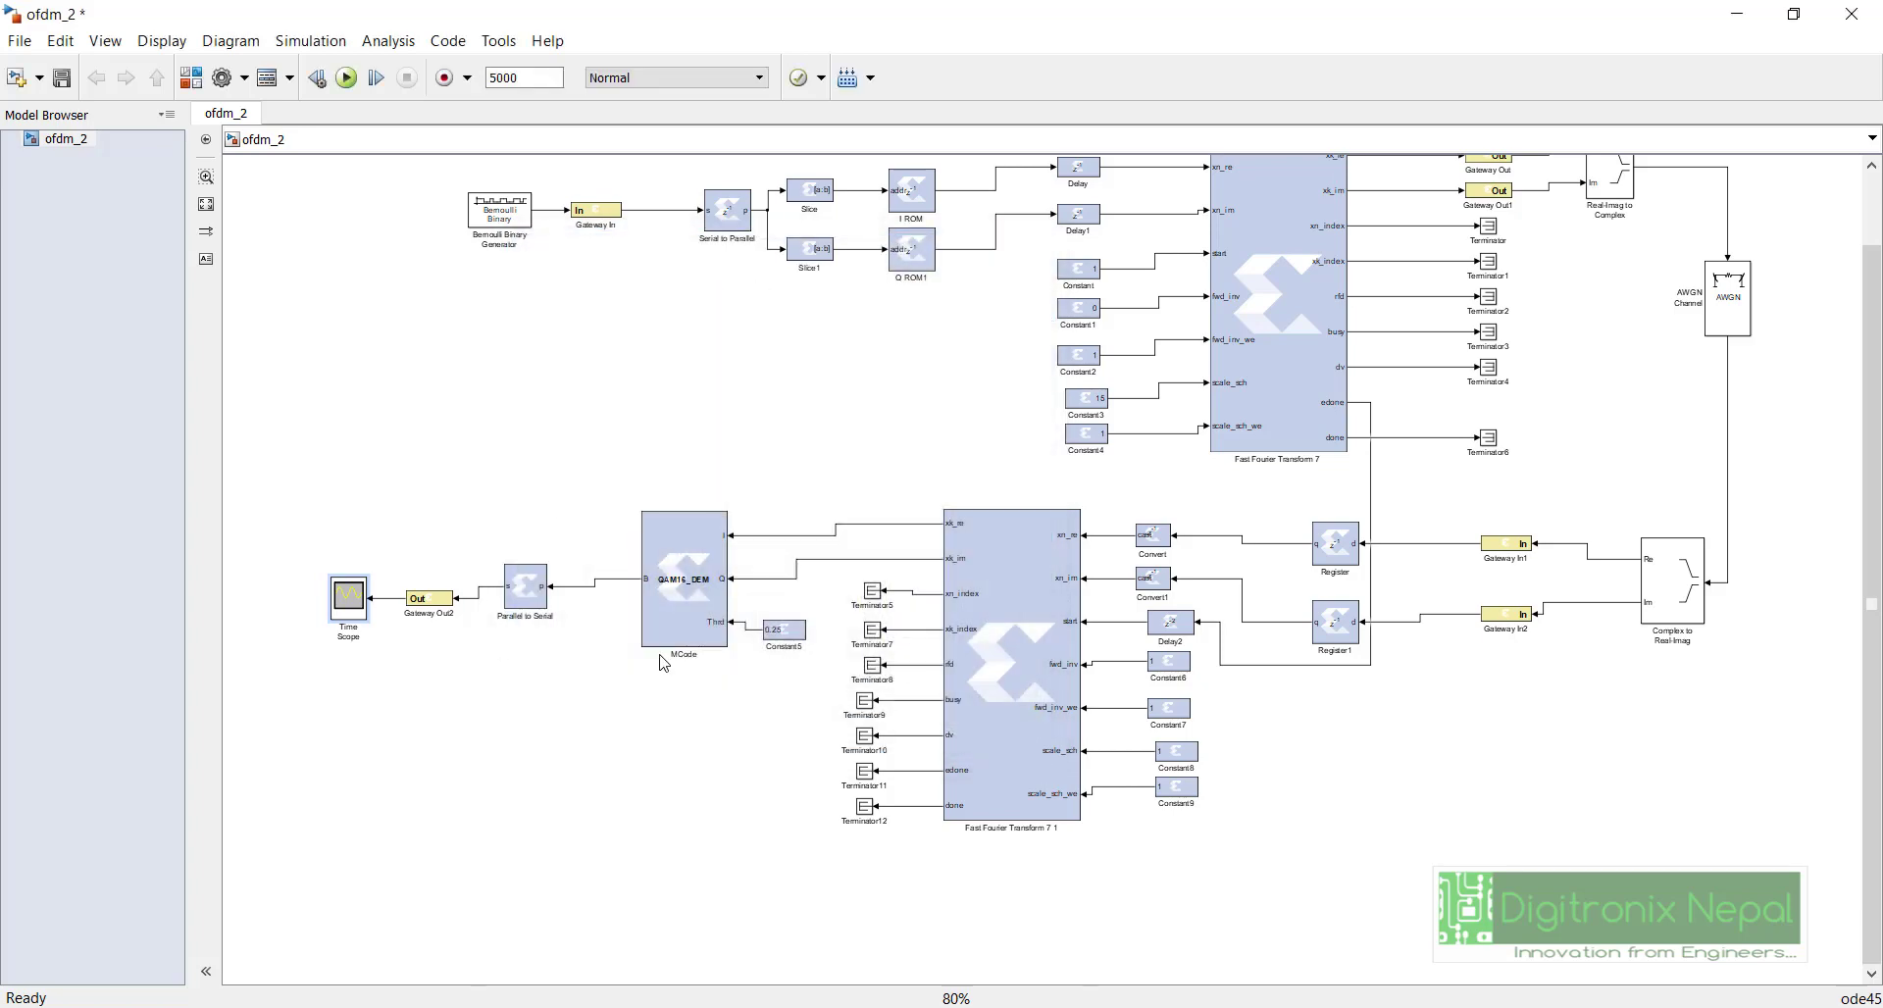
# Step: Select Slice, Slice1, I ROM and Q ROM1 and create a subsystem from them
pyautogui.click(534, 617)
pyautogui.click(549, 632)
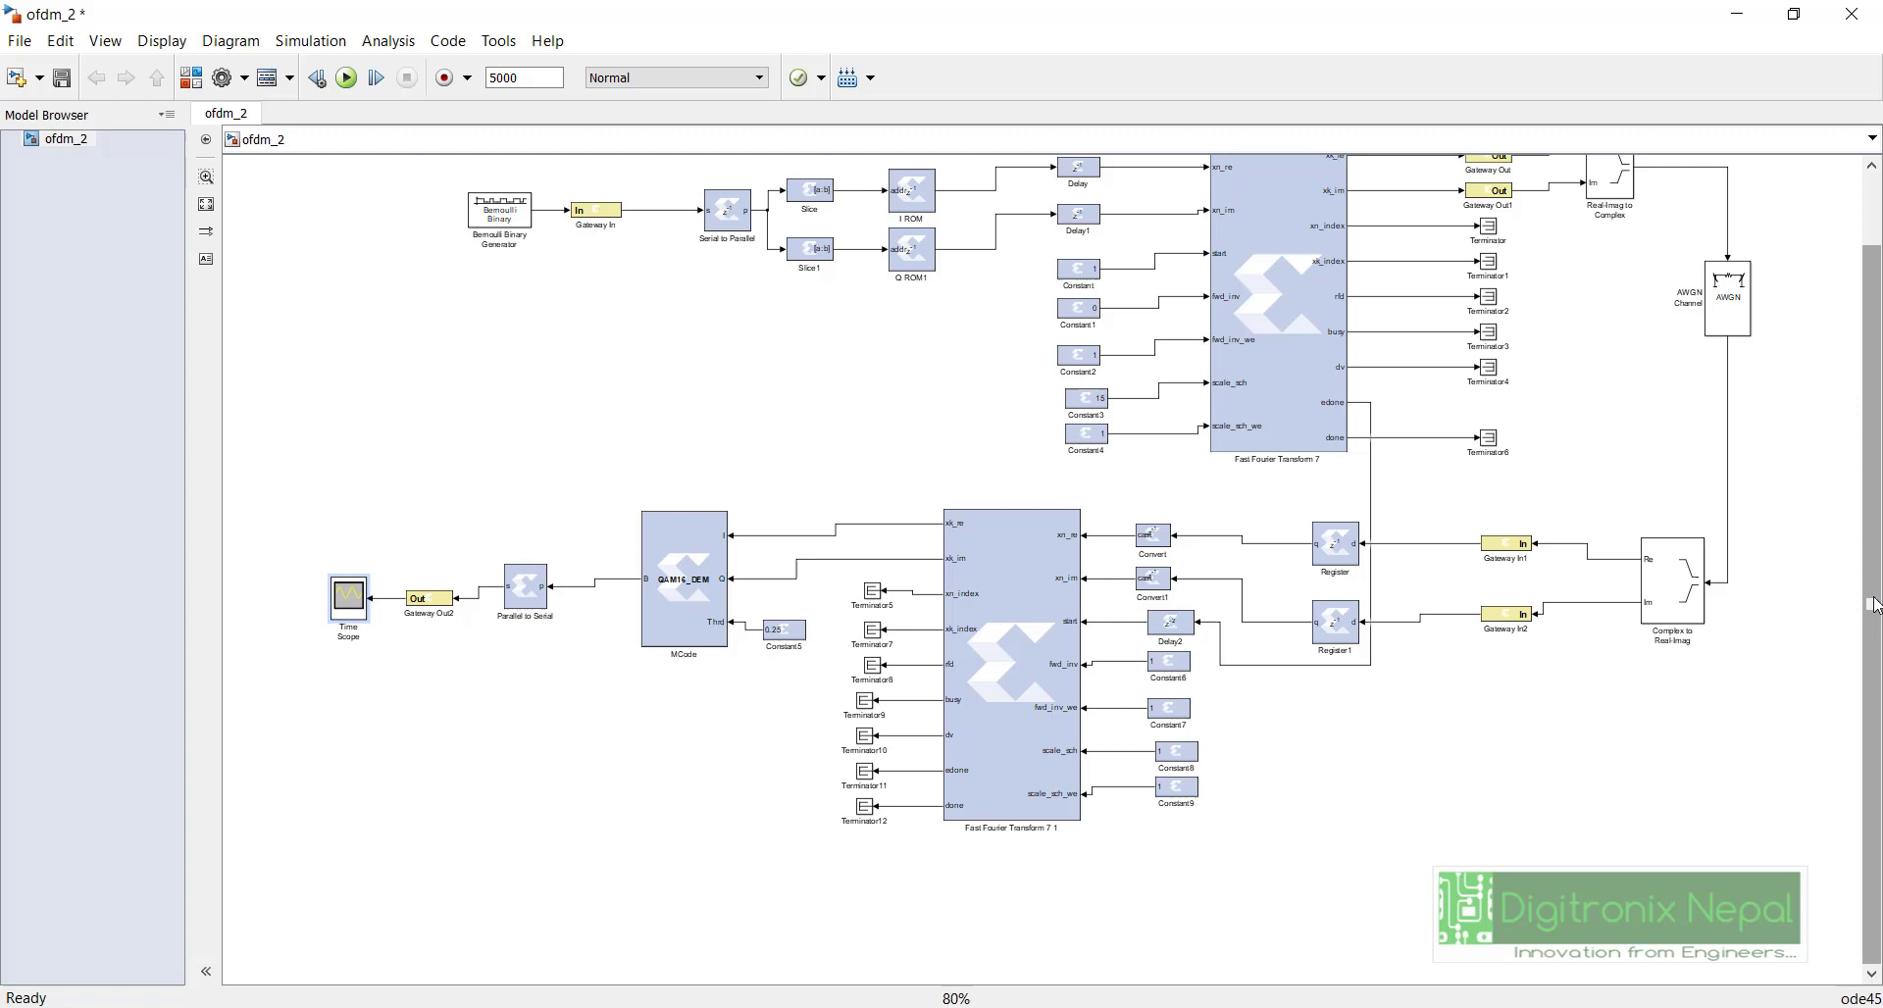
pyautogui.moveTo(1876, 588); pyautogui.dragTo(1875, 542)
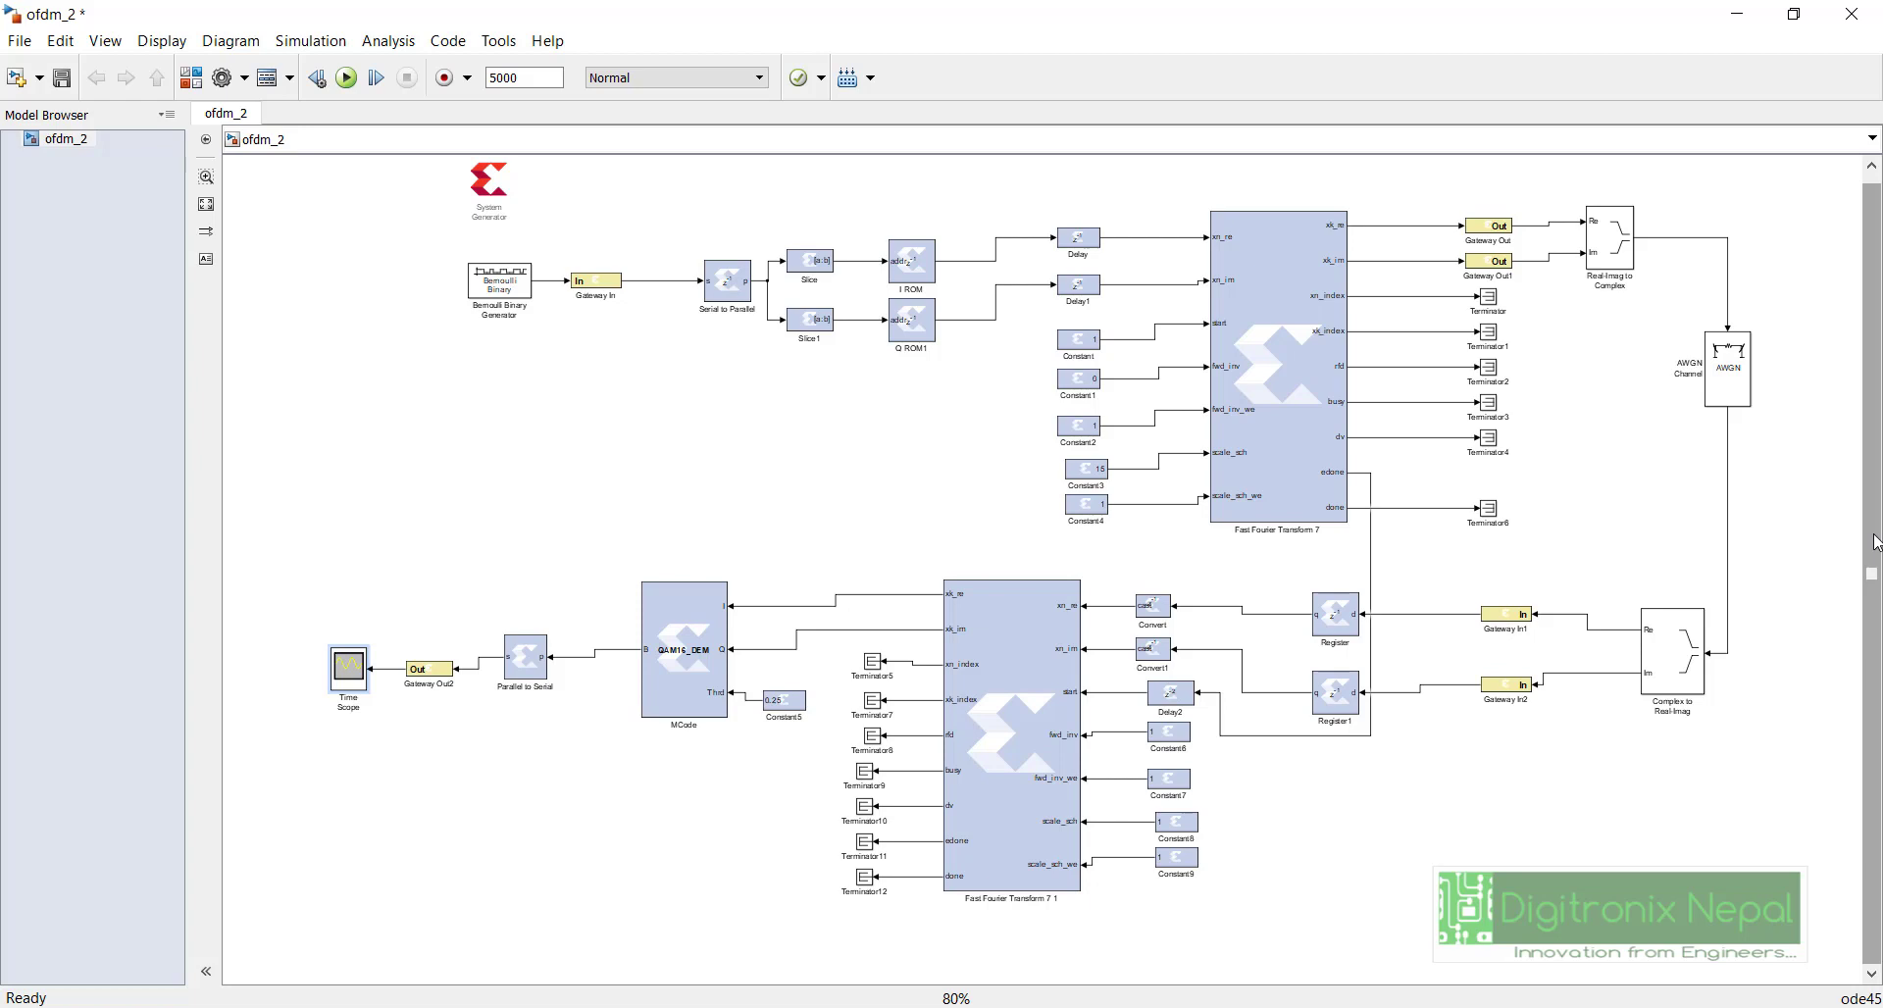
pyautogui.moveTo(972, 371); pyautogui.dragTo(813, 239)
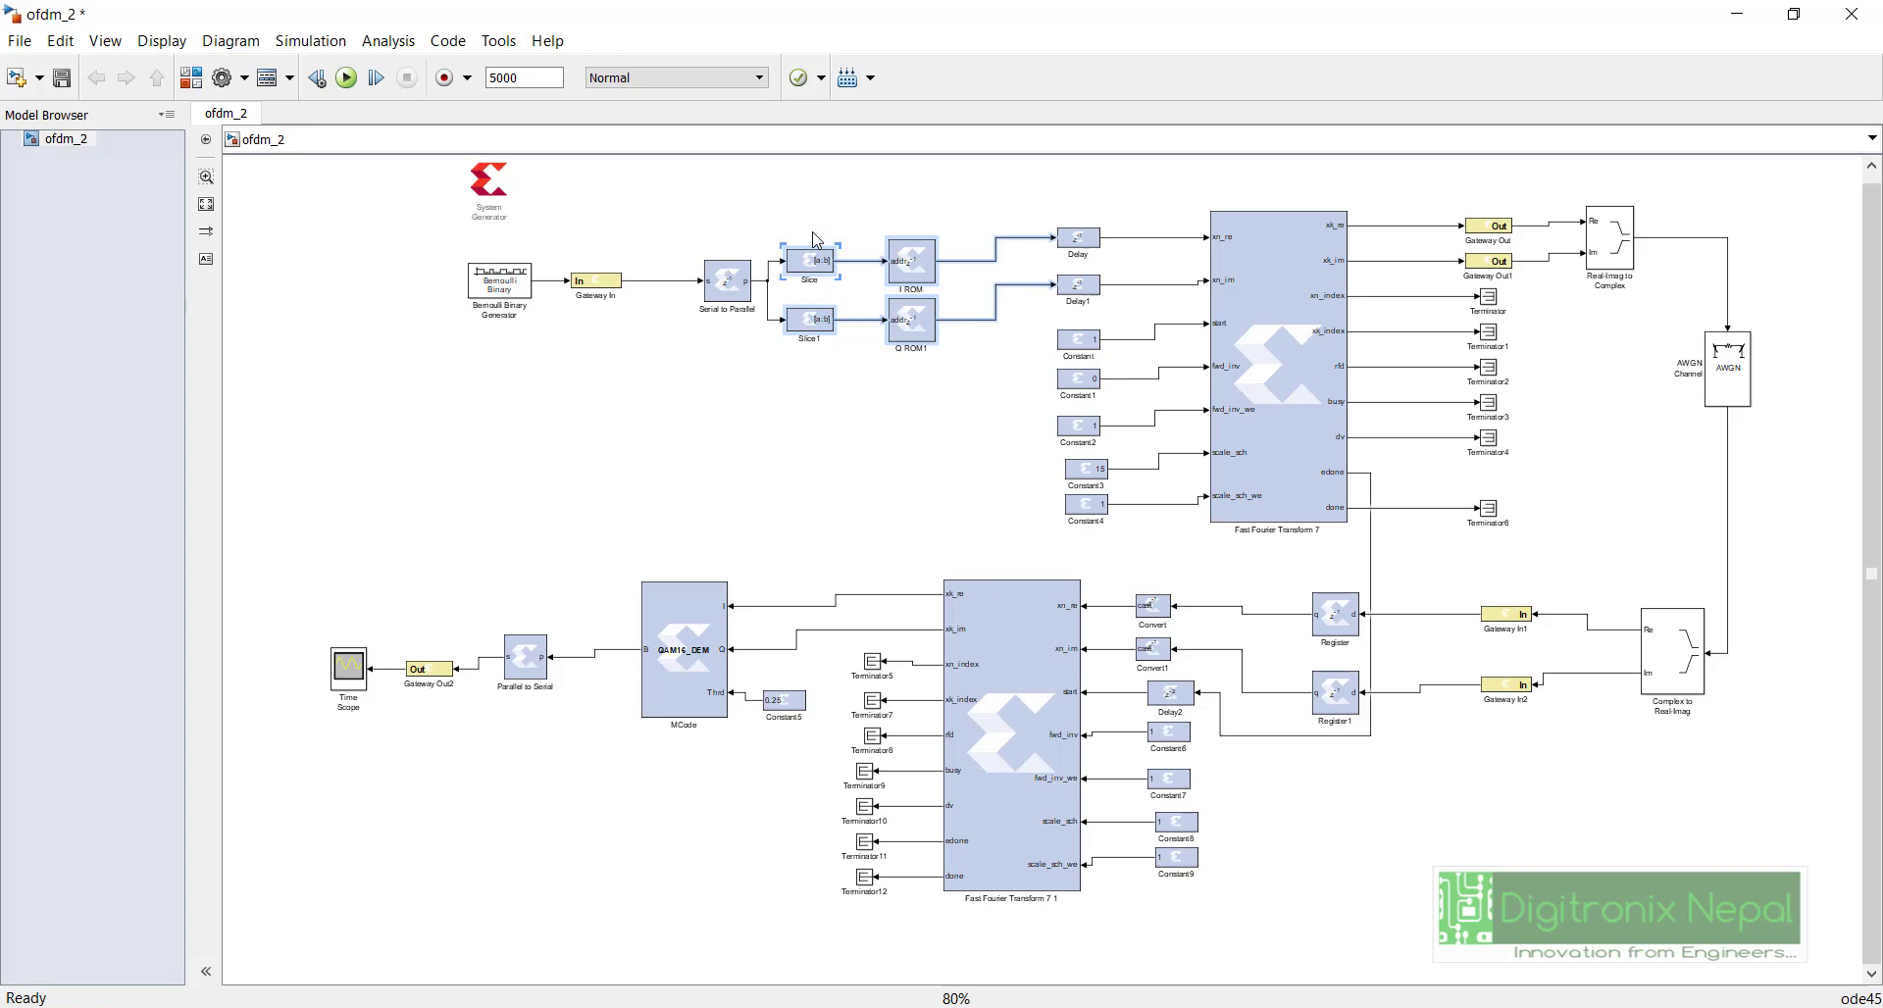
pyautogui.rightClick(907, 269)
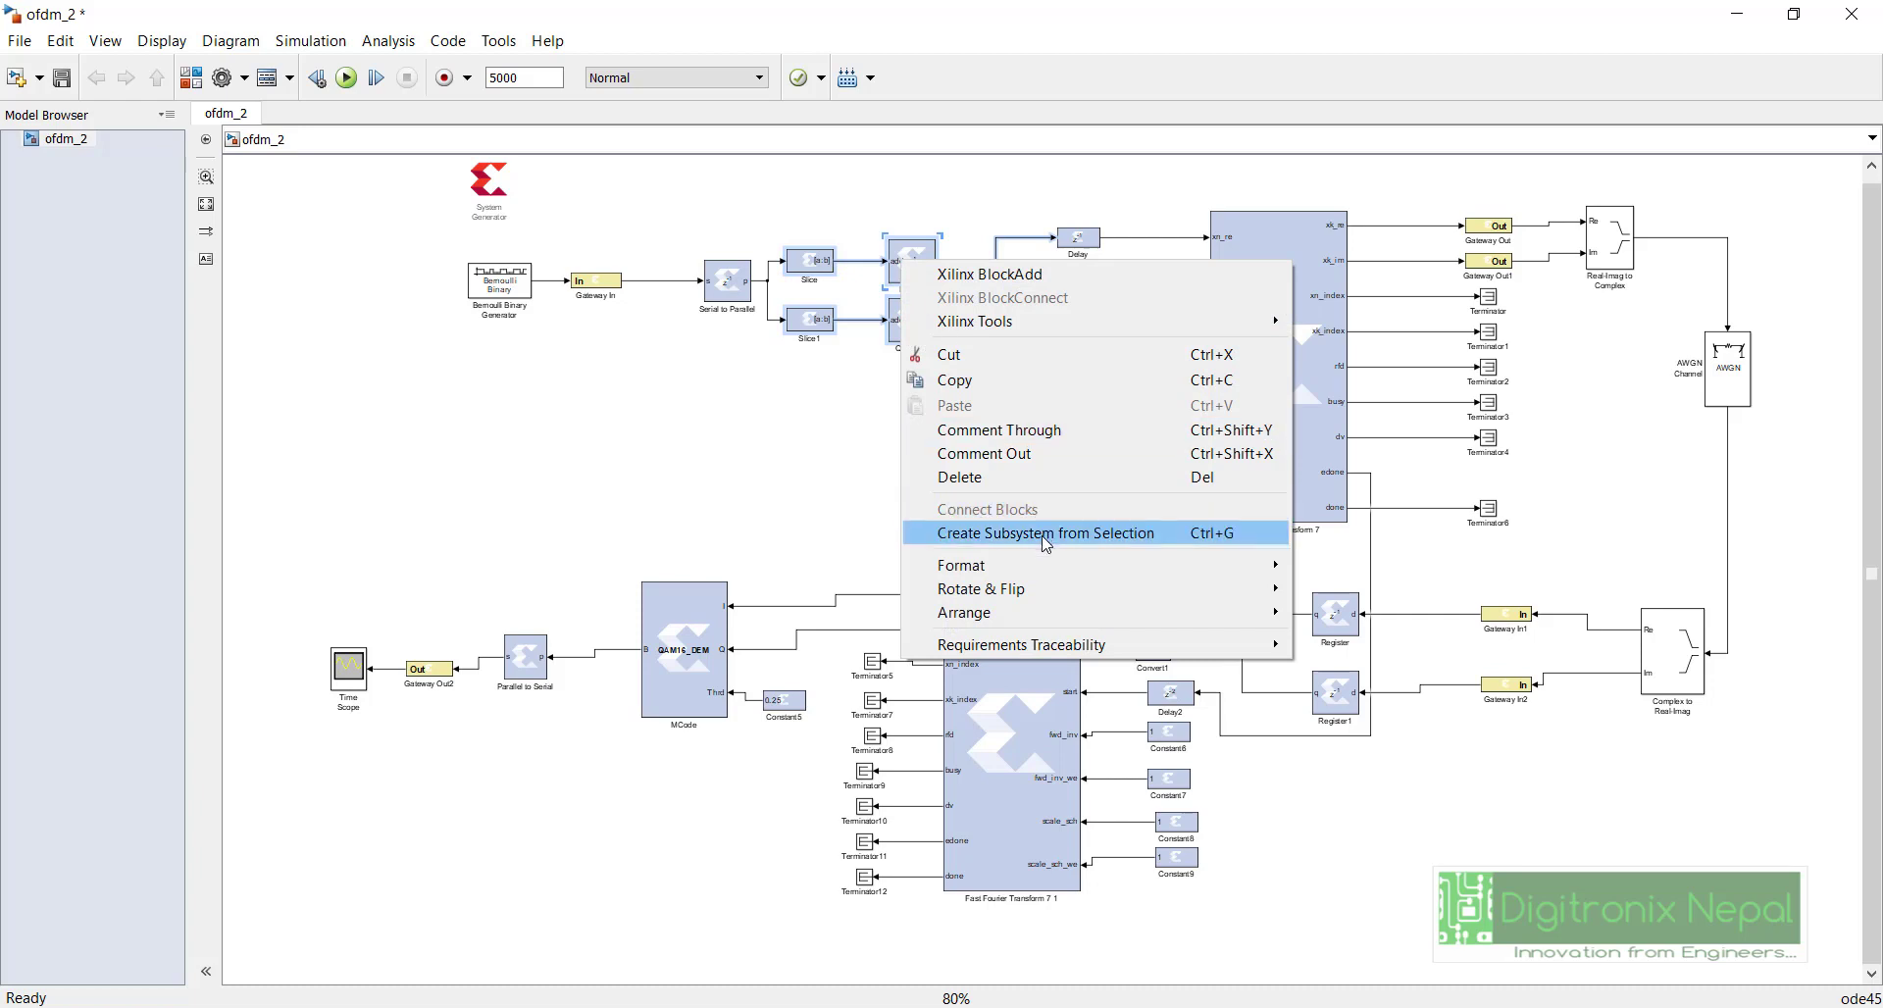
pyautogui.click(1213, 541)
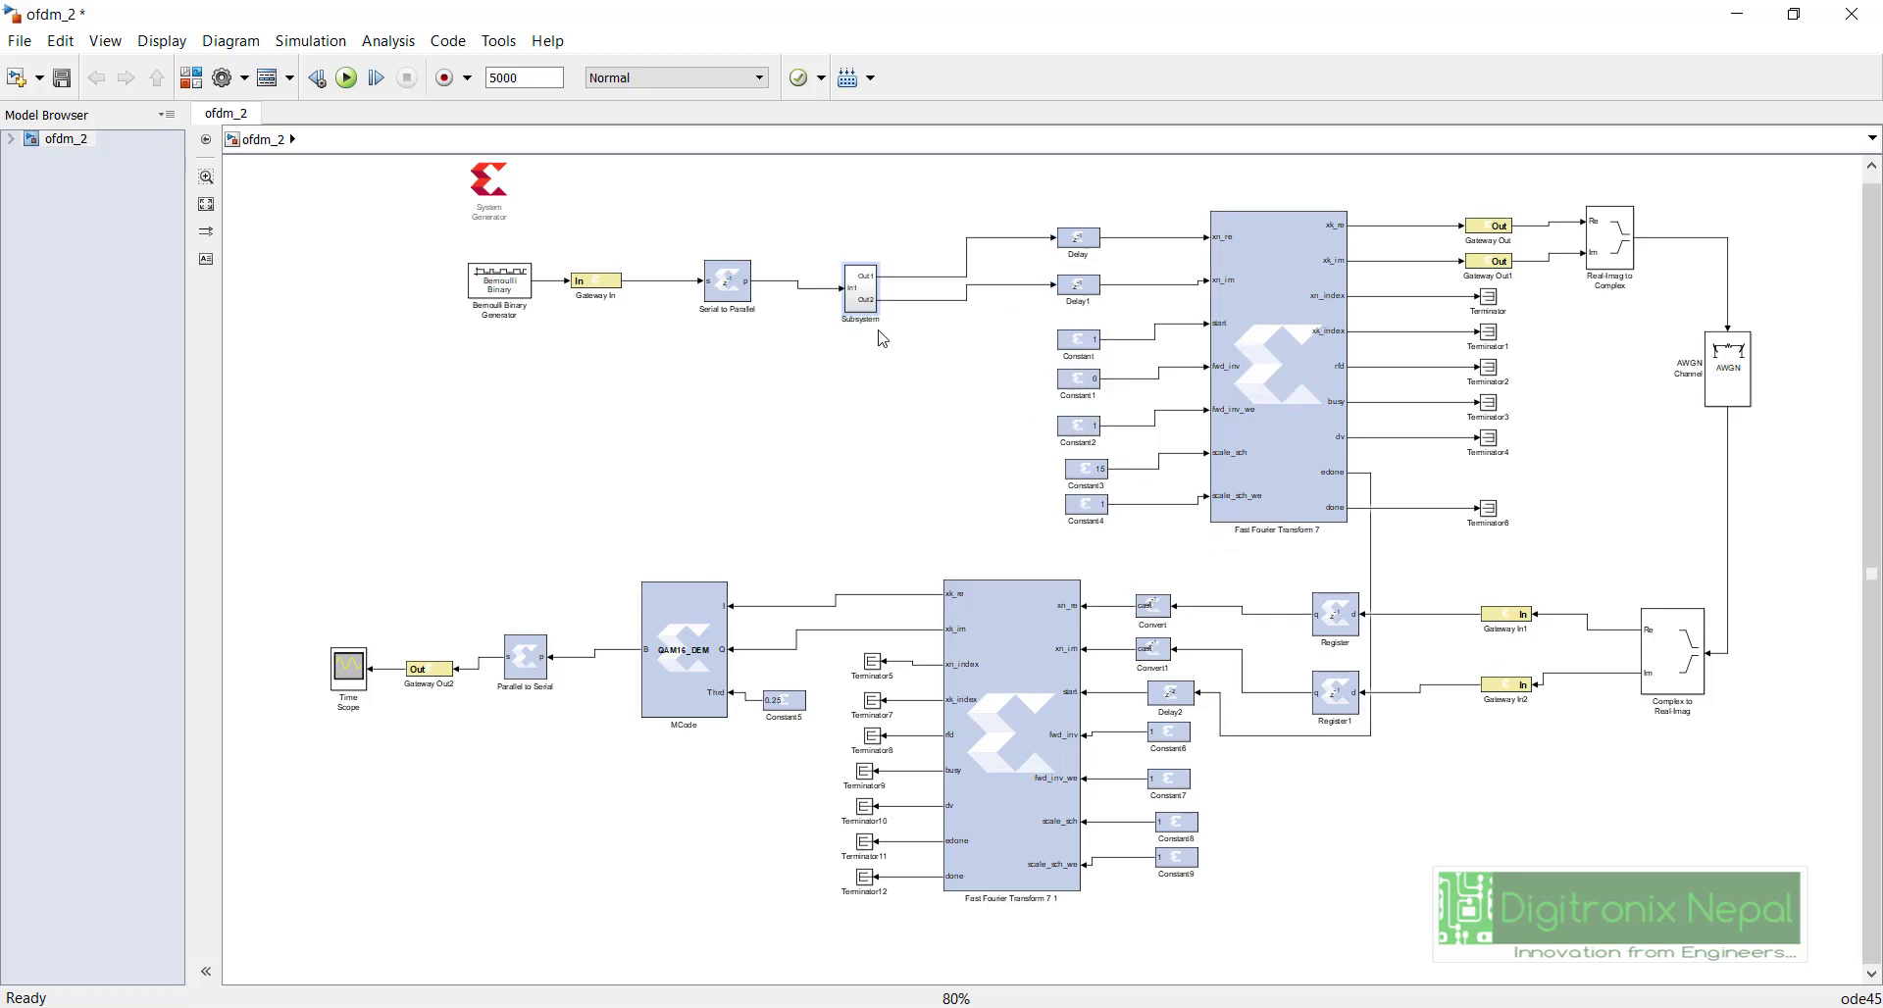
# Step: Enlarge the new subsystem and rename it 16QAM_Modulation
pyautogui.moveTo(897, 337); pyautogui.dragTo(925, 387)
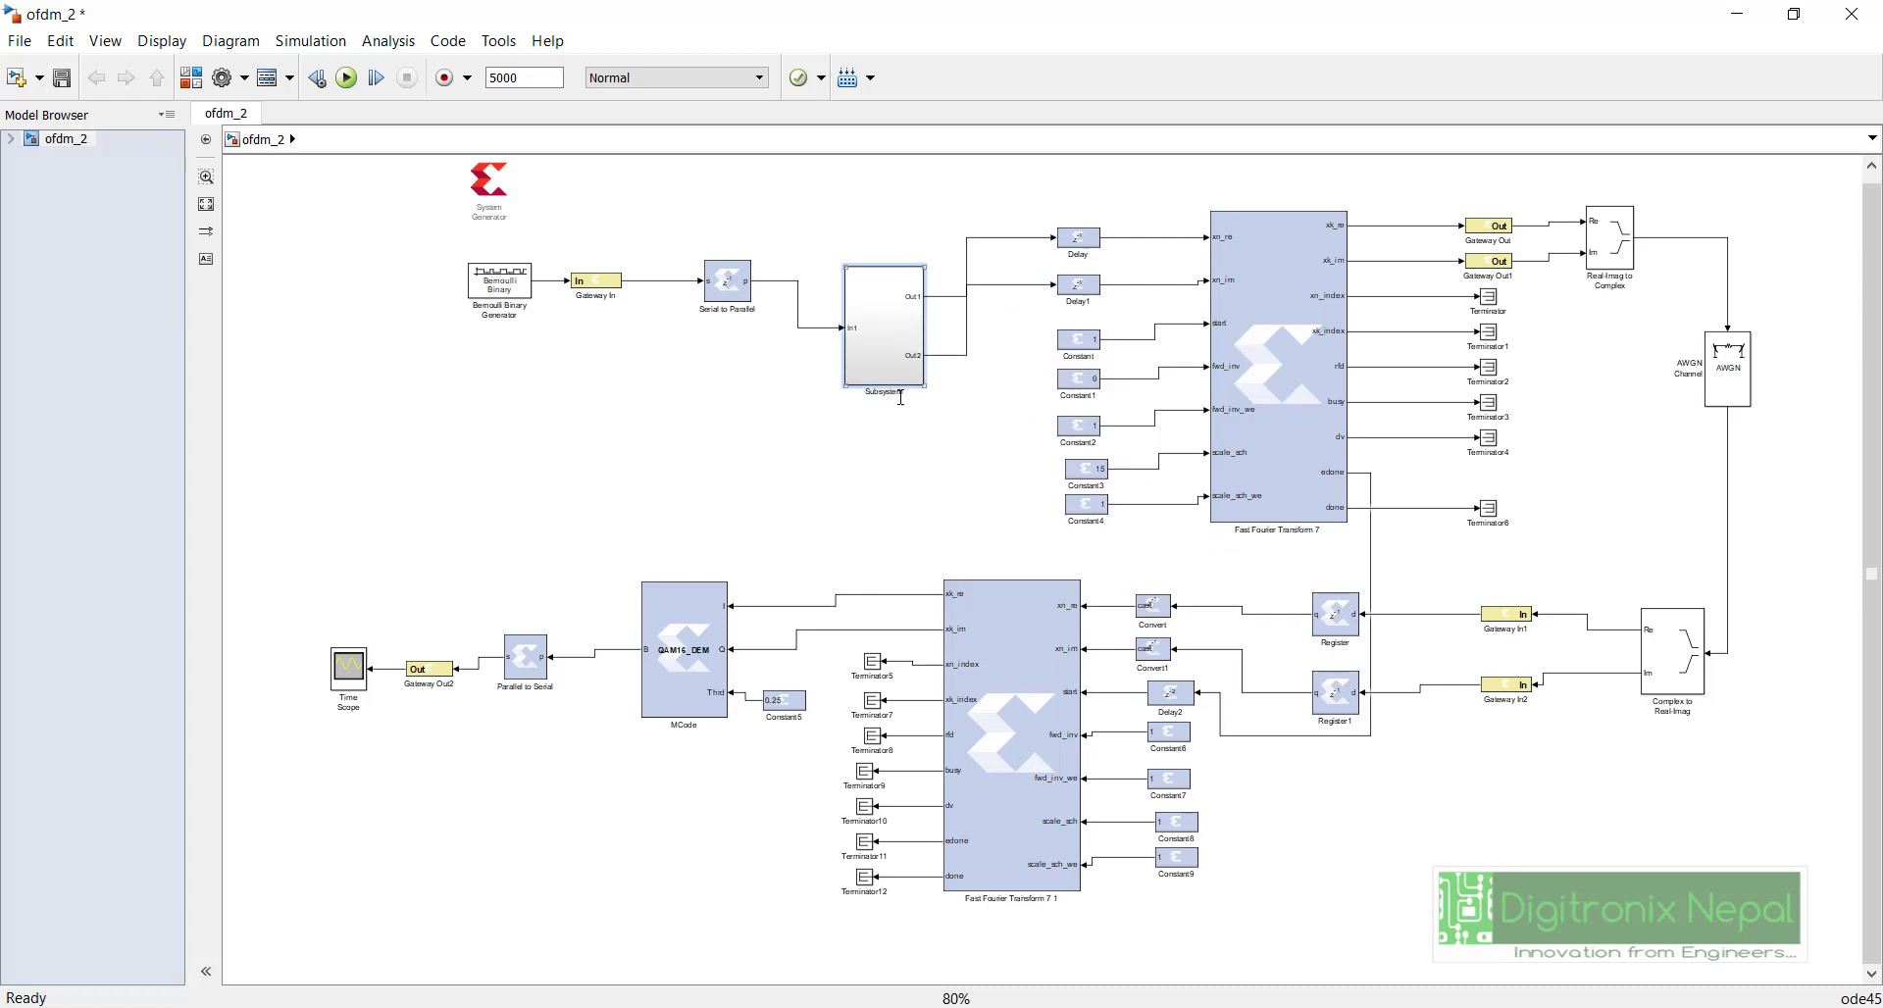
pyautogui.doubleClick(899, 399)
pyautogui.write('16QAM_Modulation')
# Step: Group FFT 7 with its delays and constants into a subsystem, resize it, and name it IFFT
pyautogui.click(1025, 545)
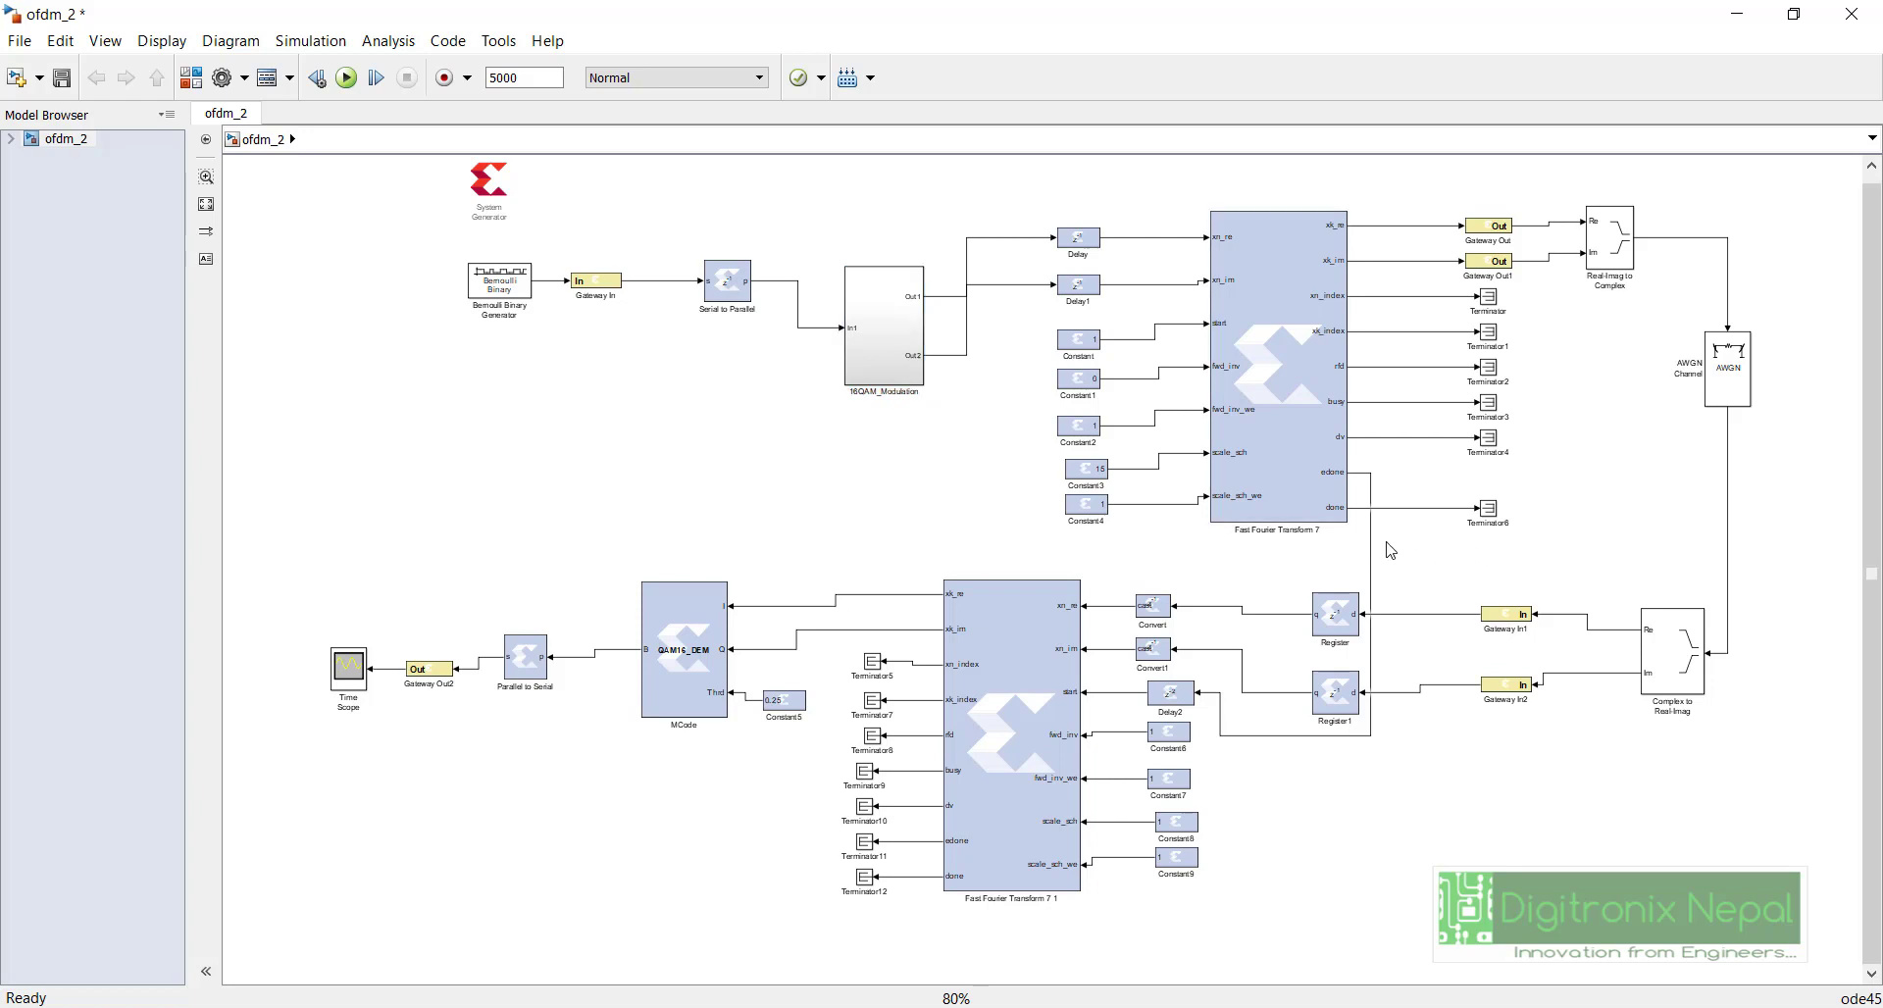
pyautogui.moveTo(1391, 551); pyautogui.dragTo(1031, 194)
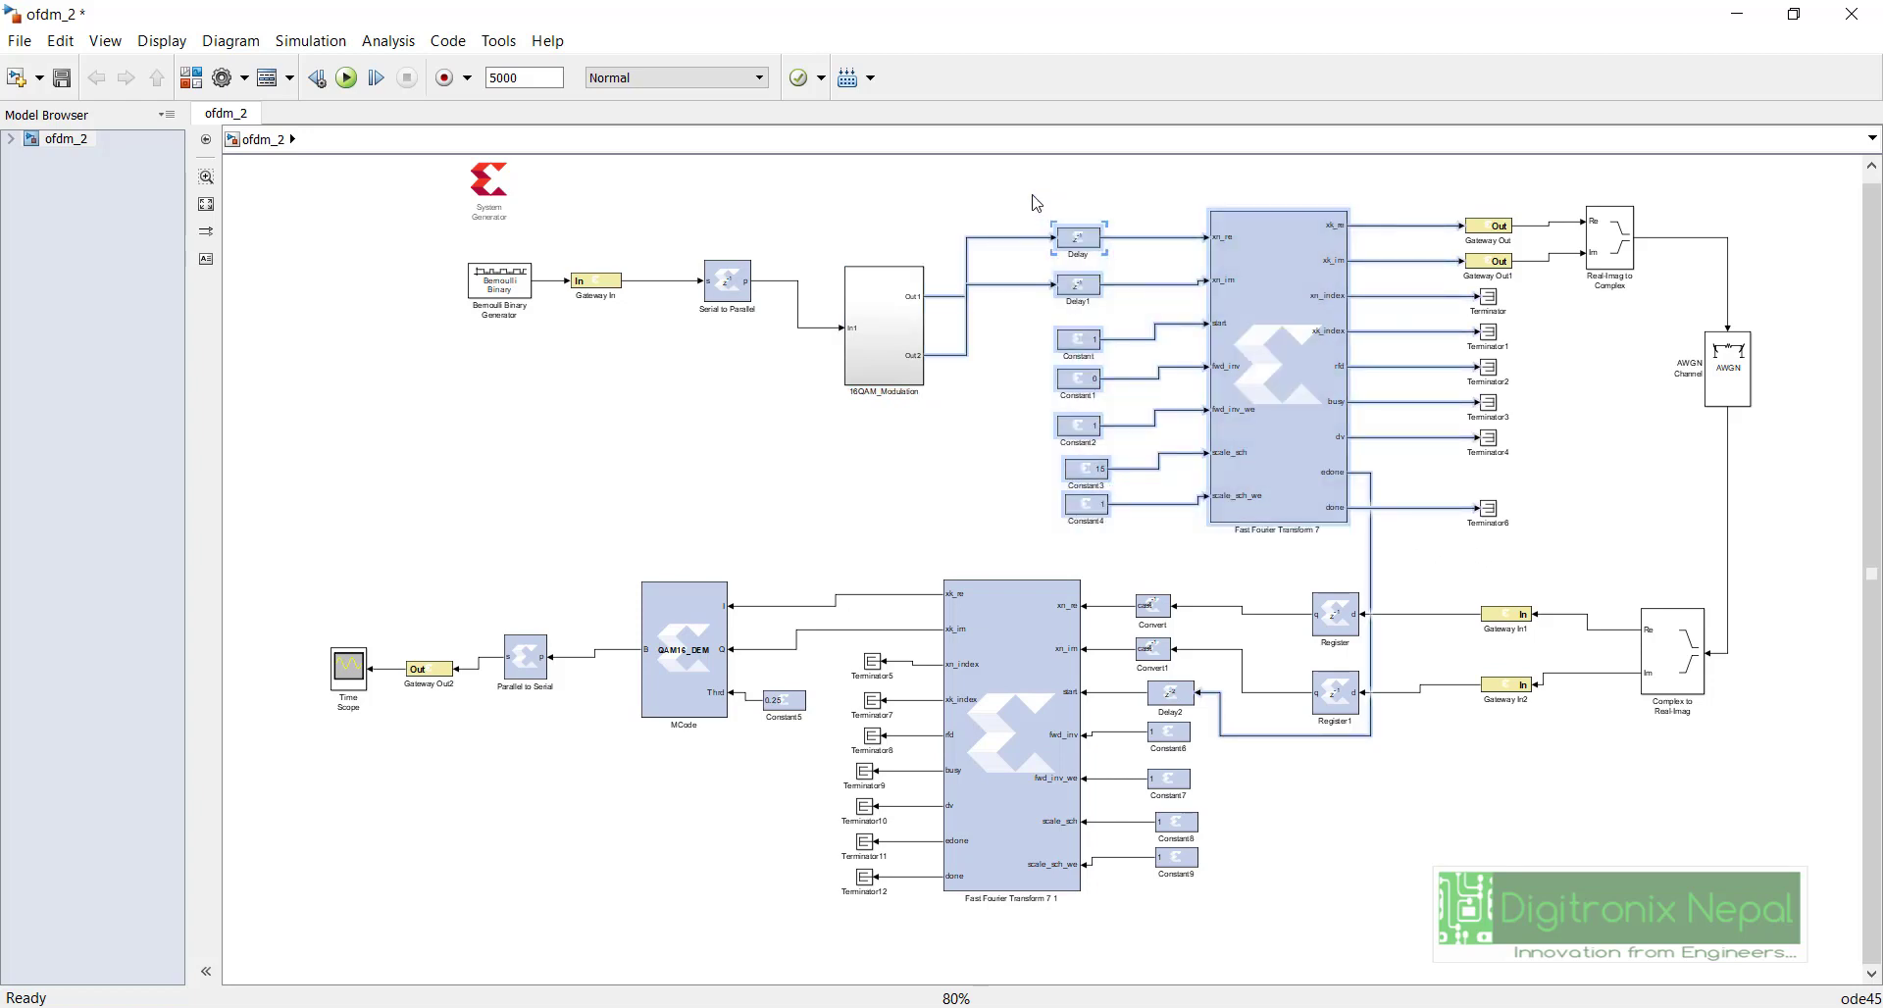
pyautogui.hotkey('ctrl', 'g')
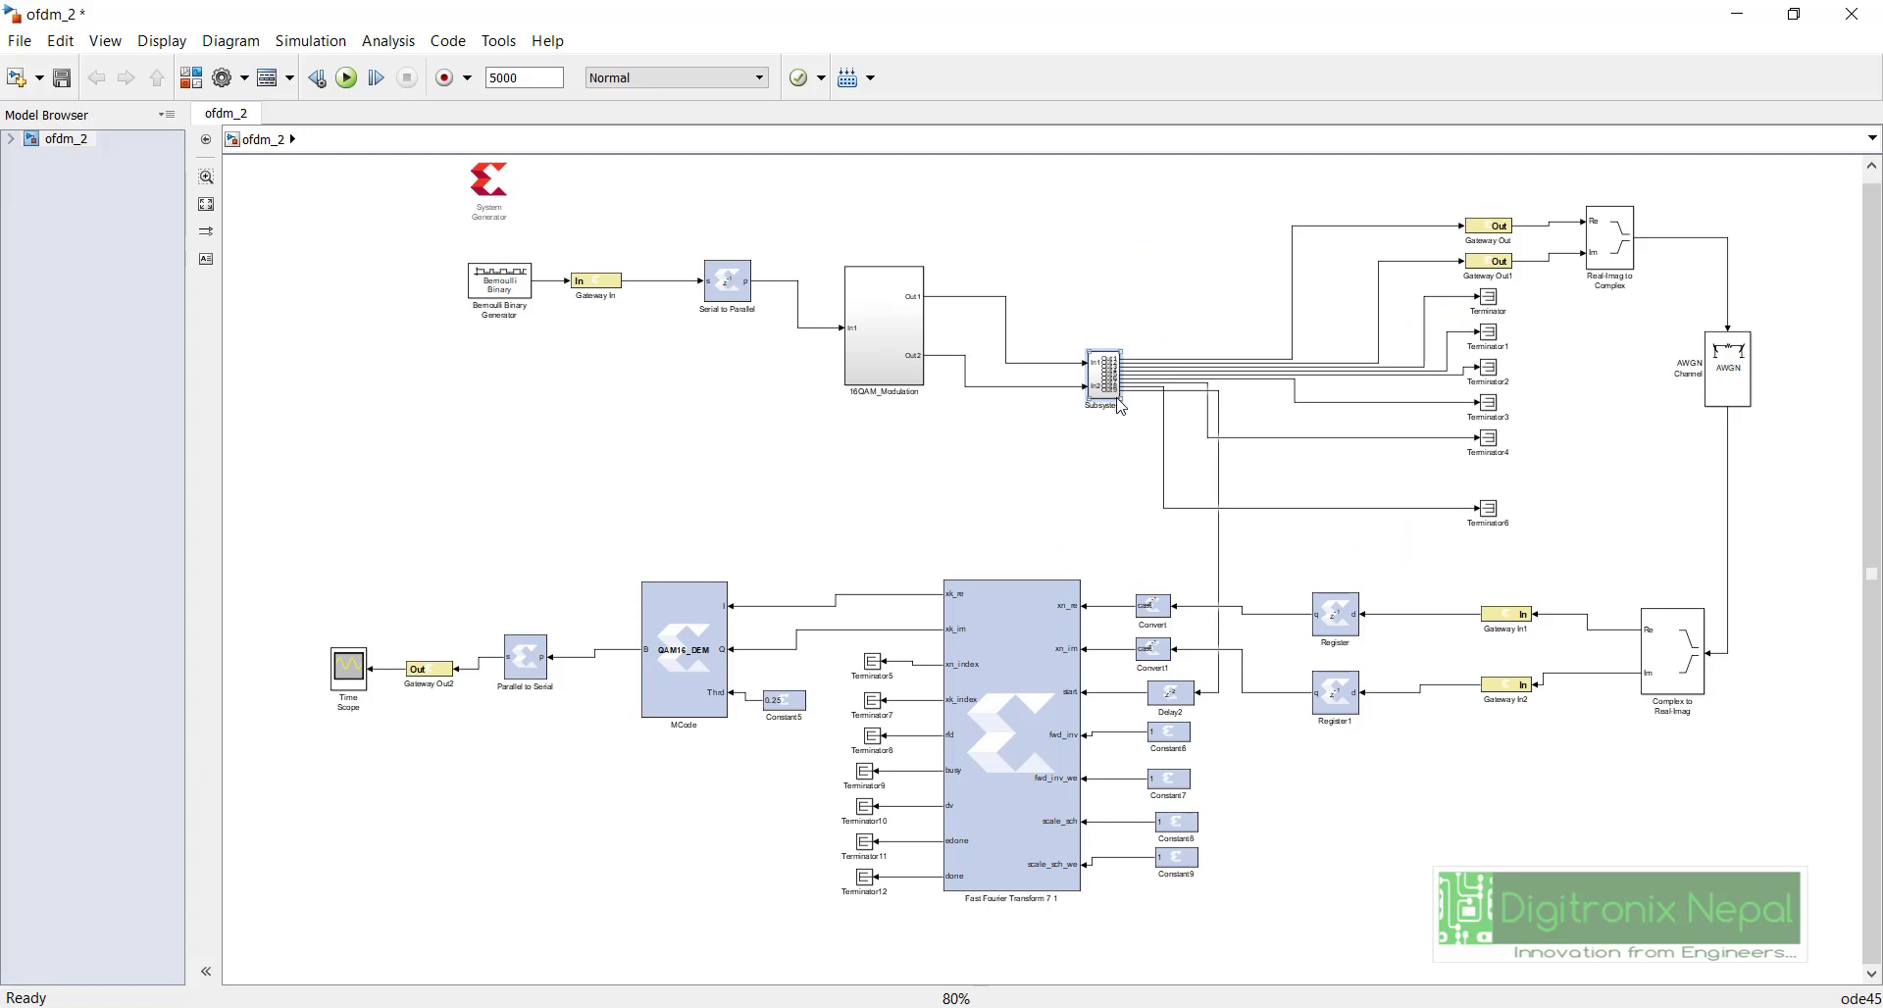
pyautogui.moveTo(1126, 410); pyautogui.dragTo(1273, 501)
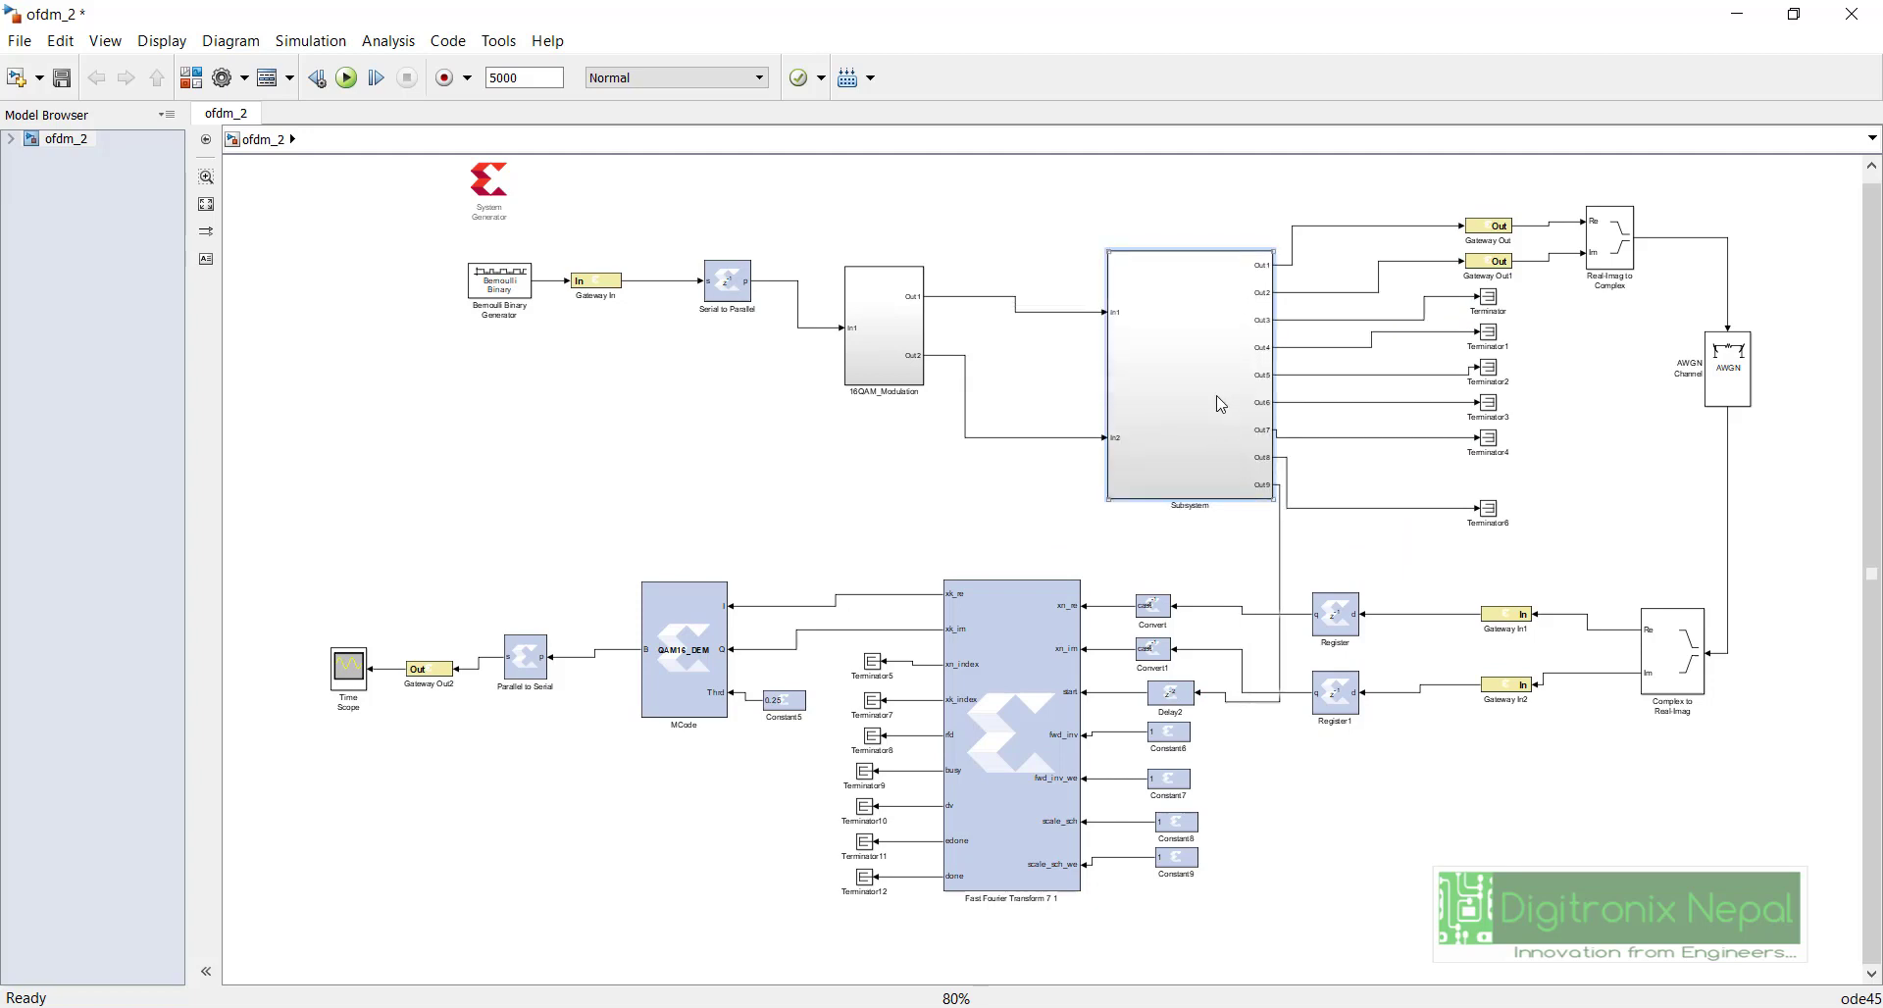
pyautogui.moveTo(1221, 405); pyautogui.dragTo(1217, 365)
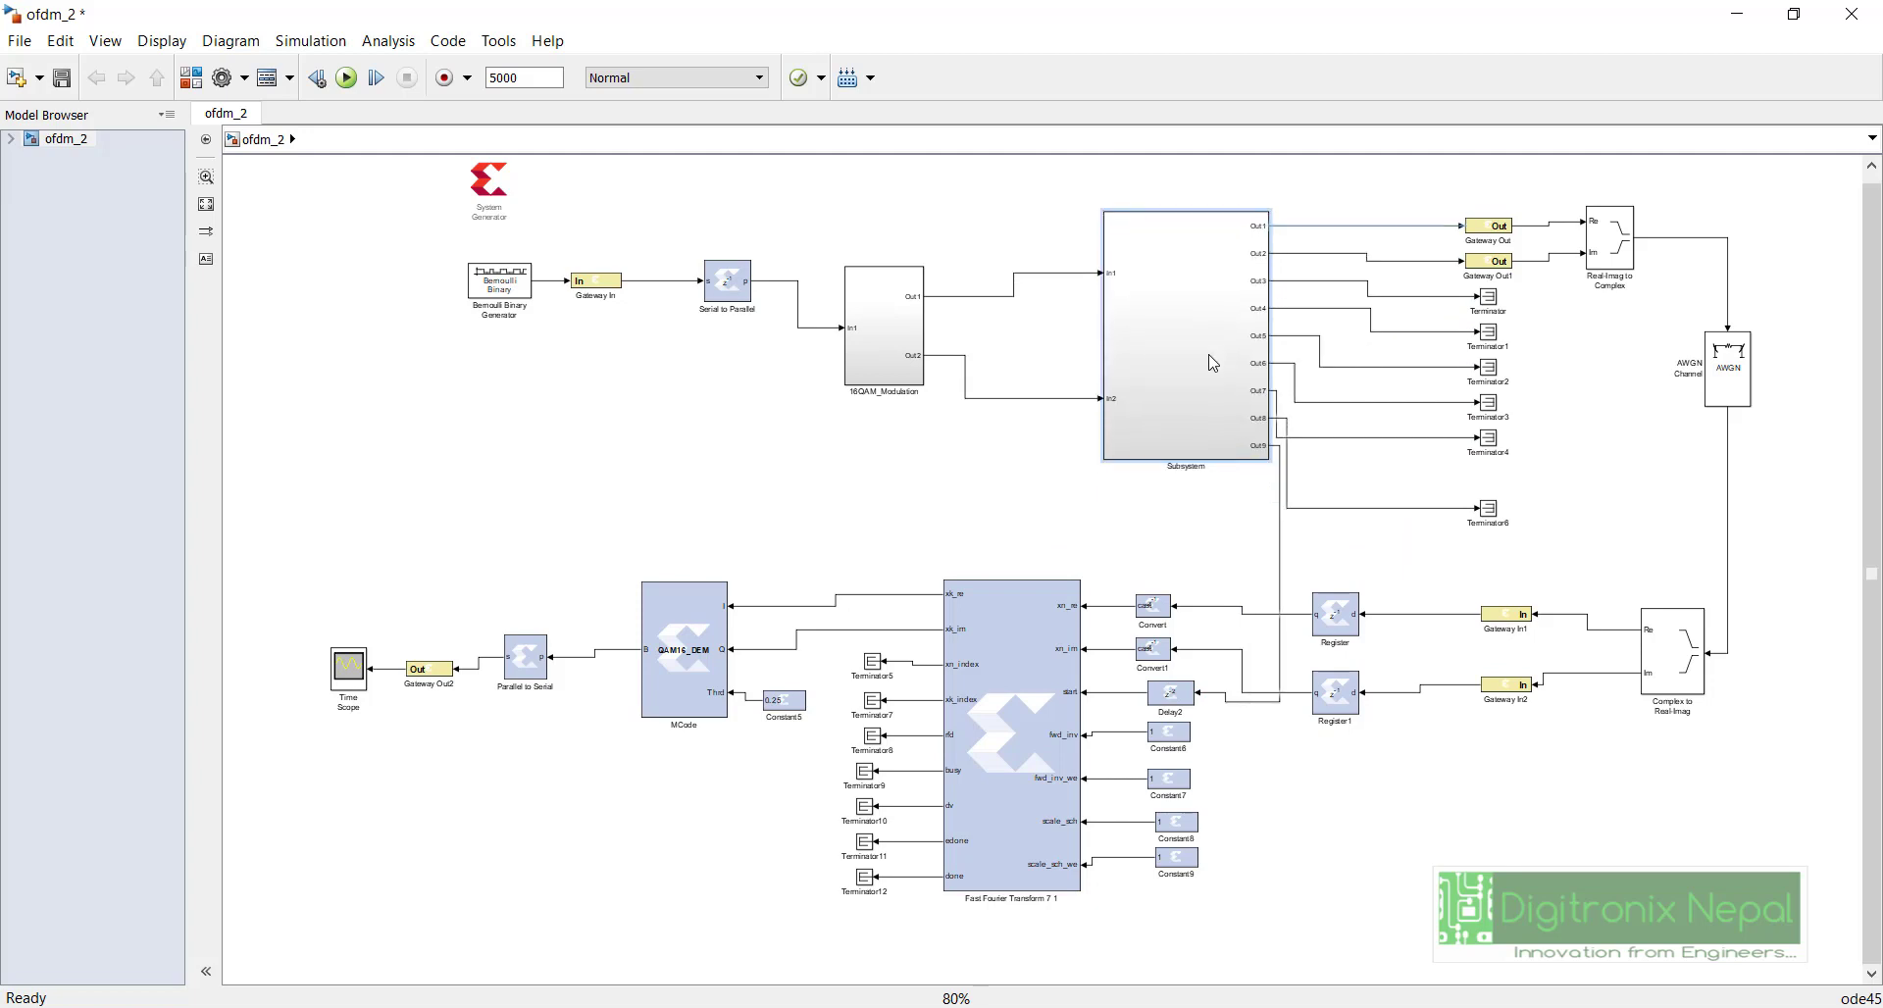
pyautogui.doubleClick(1207, 468)
pyautogui.press('BackSpace')
pyautogui.write('IFFT')
pyautogui.click(1256, 911)
# Step: Group the receiver FFT with its terminators and constants into a subsystem and enlarge it
pyautogui.moveTo(1224, 943); pyautogui.dragTo(852, 552)
pyautogui.hotkey('ctrl', 'g')
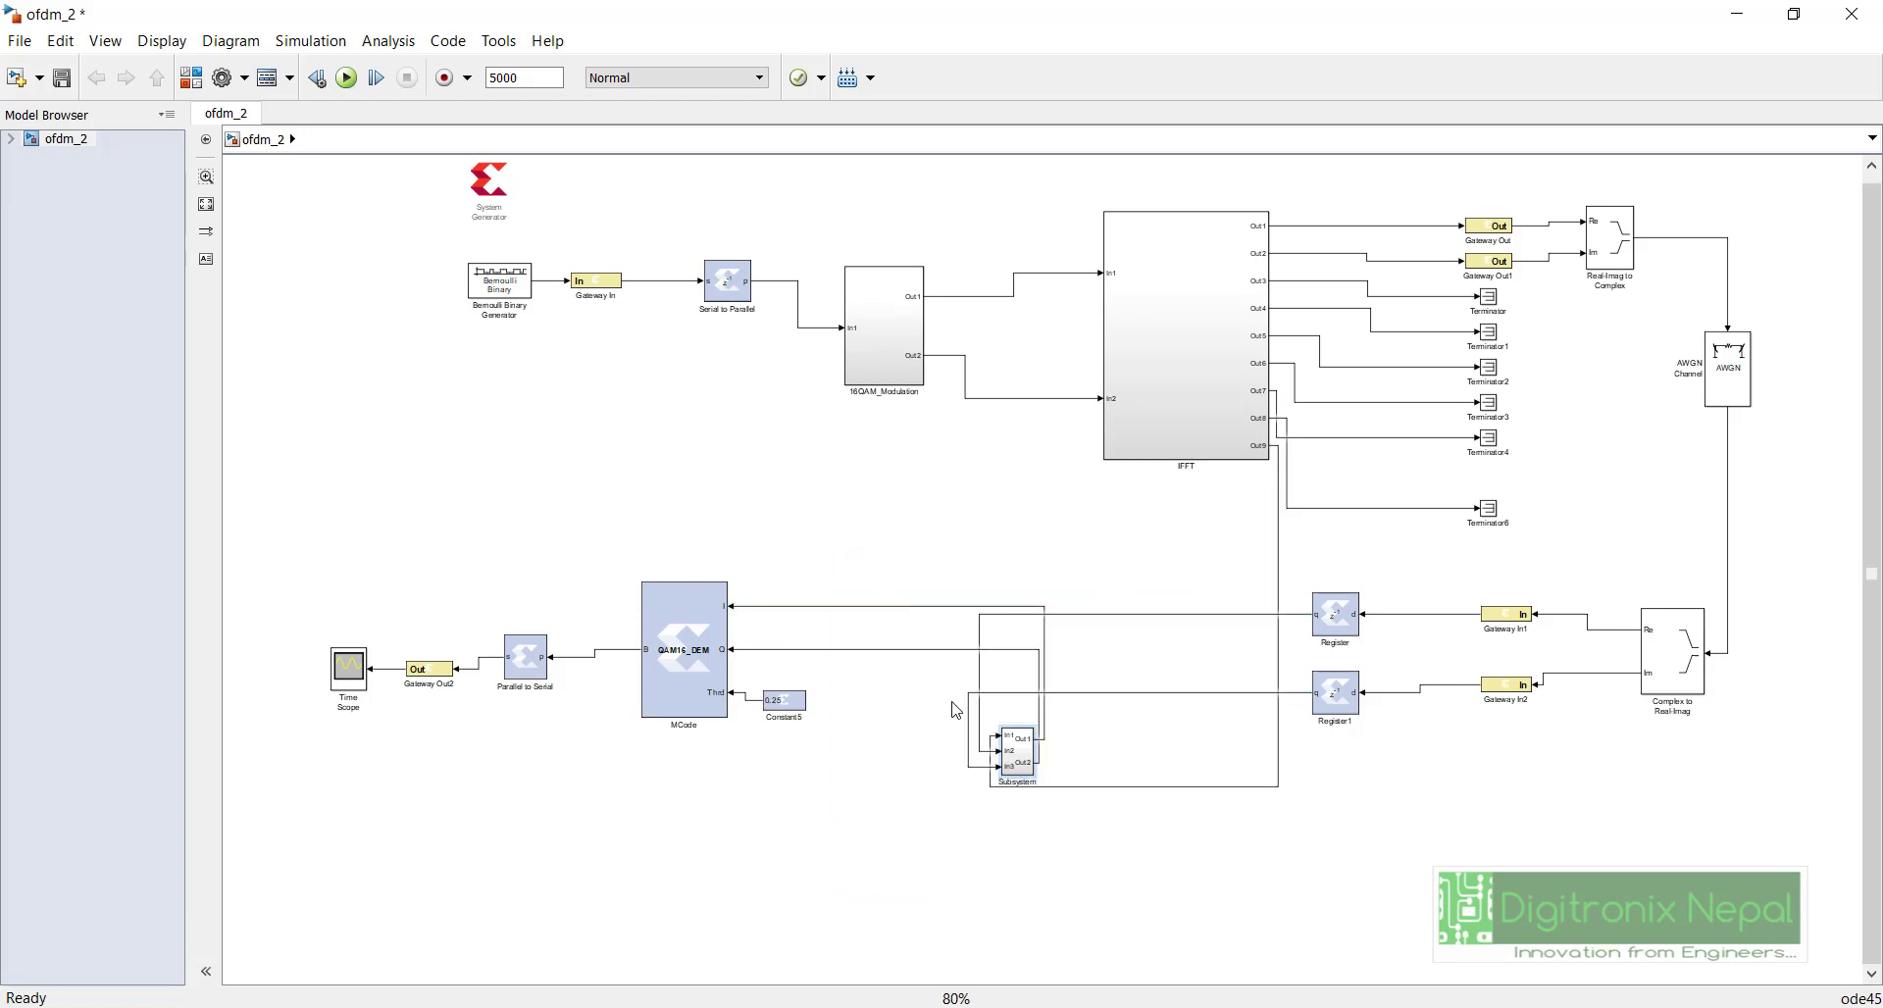
pyautogui.moveTo(1032, 775); pyautogui.dragTo(1133, 940)
# Step: Flip and reposition the enlarged subsystem so its Out1 and Out2 lines run cleanly
pyautogui.moveTo(1074, 849); pyautogui.dragTo(1064, 698)
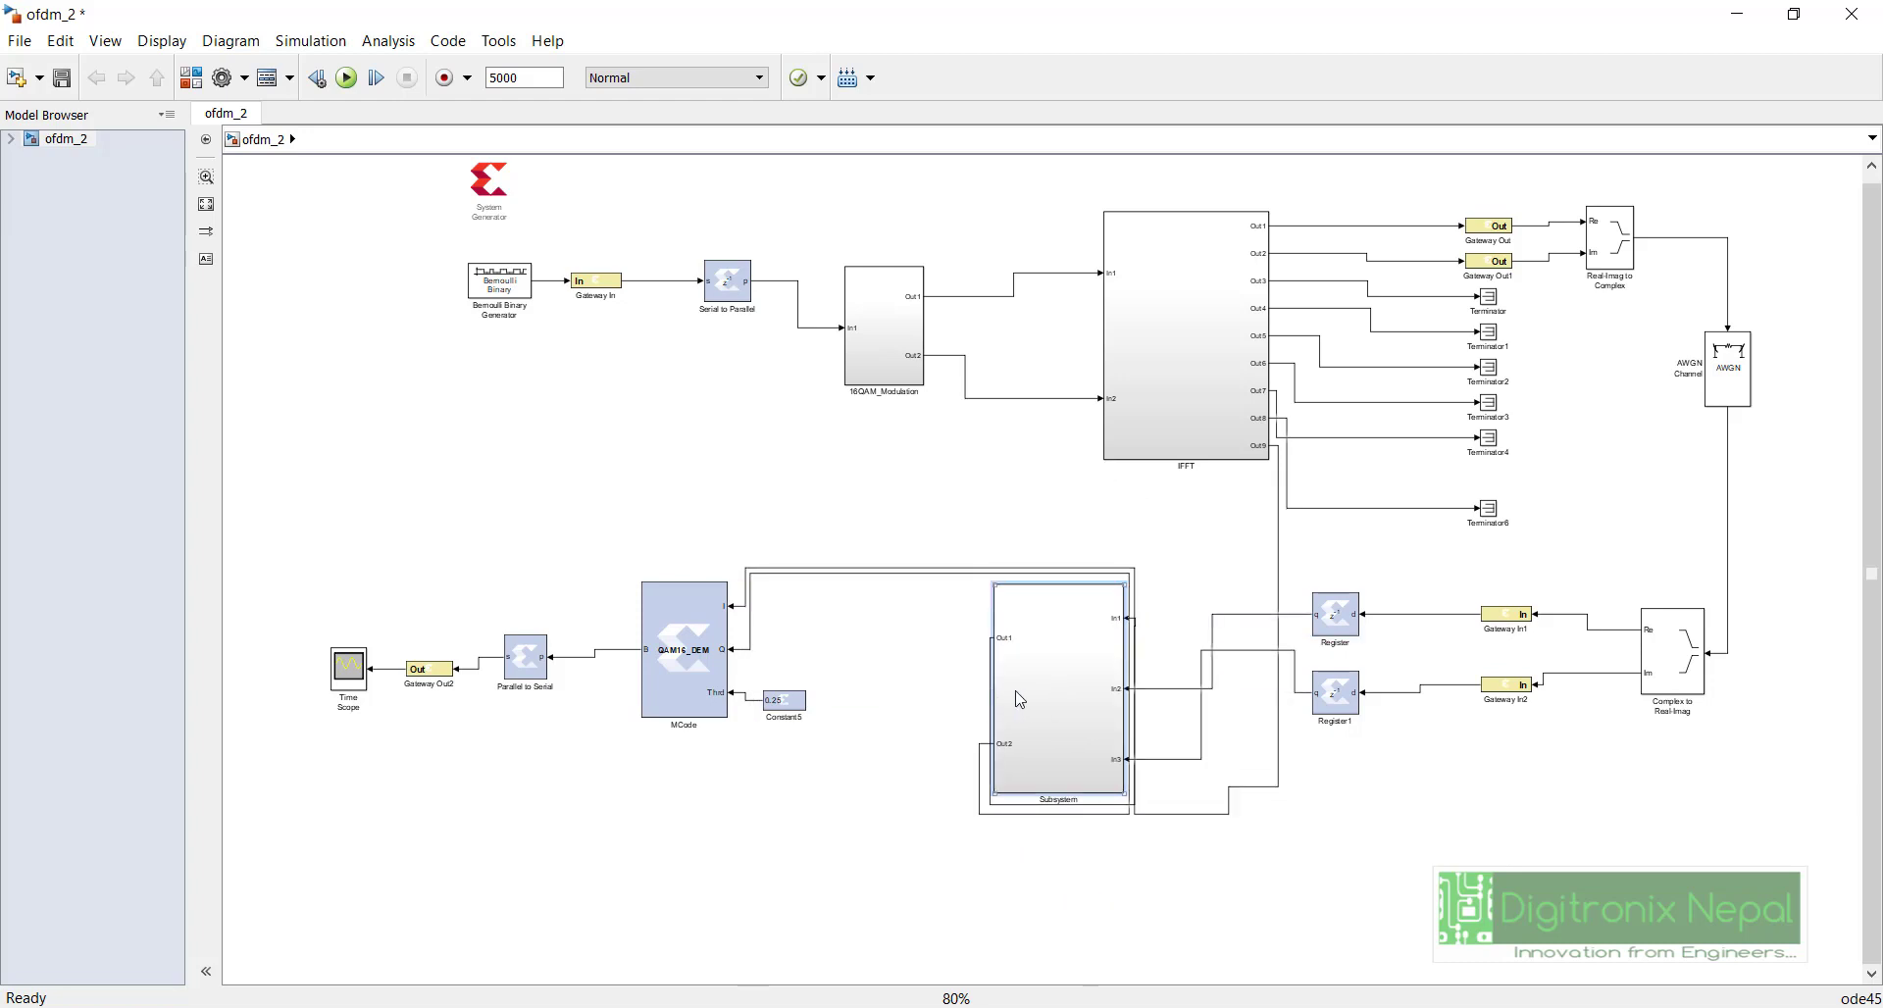
pyautogui.hotkey('ctrl', 'i')
pyautogui.press('Left')
pyautogui.press('Left')
pyautogui.press('Left')
pyautogui.press('Left')
pyautogui.press('Left')
pyautogui.press('Left')
pyautogui.press('Left')
pyautogui.press('Left')
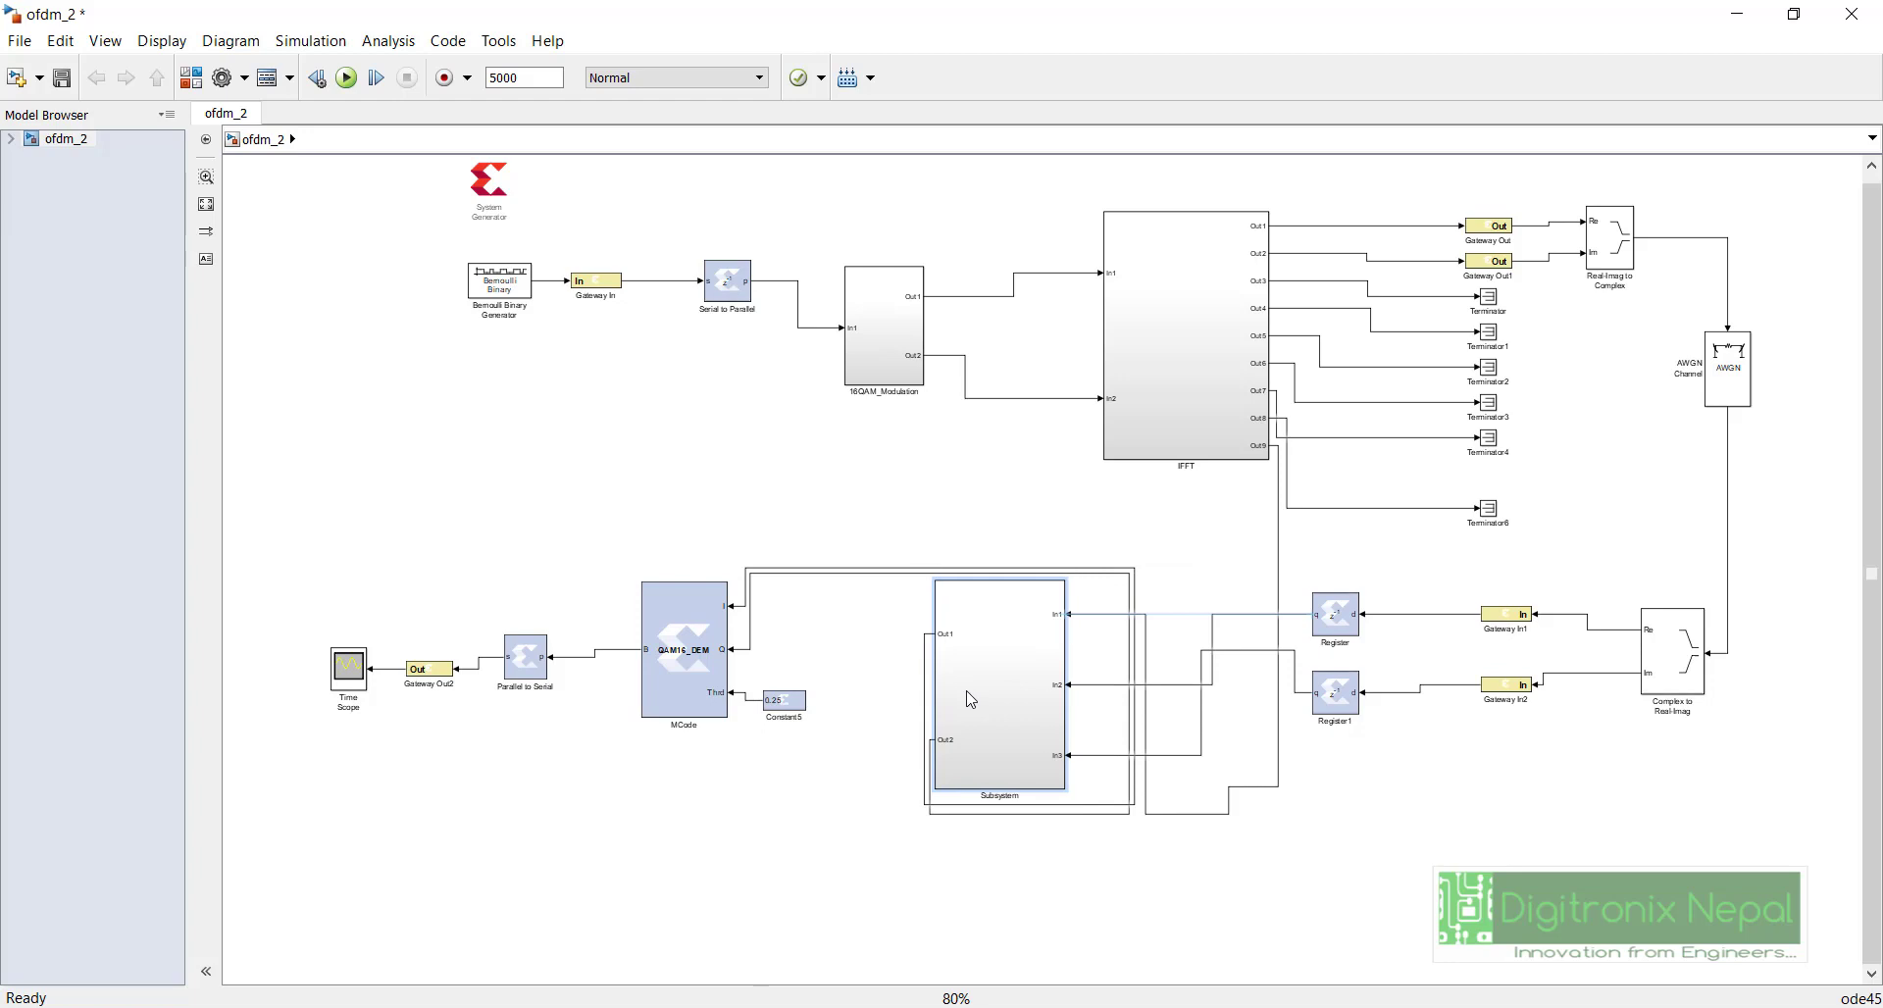
pyautogui.moveTo(1096, 815); pyautogui.dragTo(841, 649)
pyautogui.moveTo(865, 568); pyautogui.dragTo(844, 643)
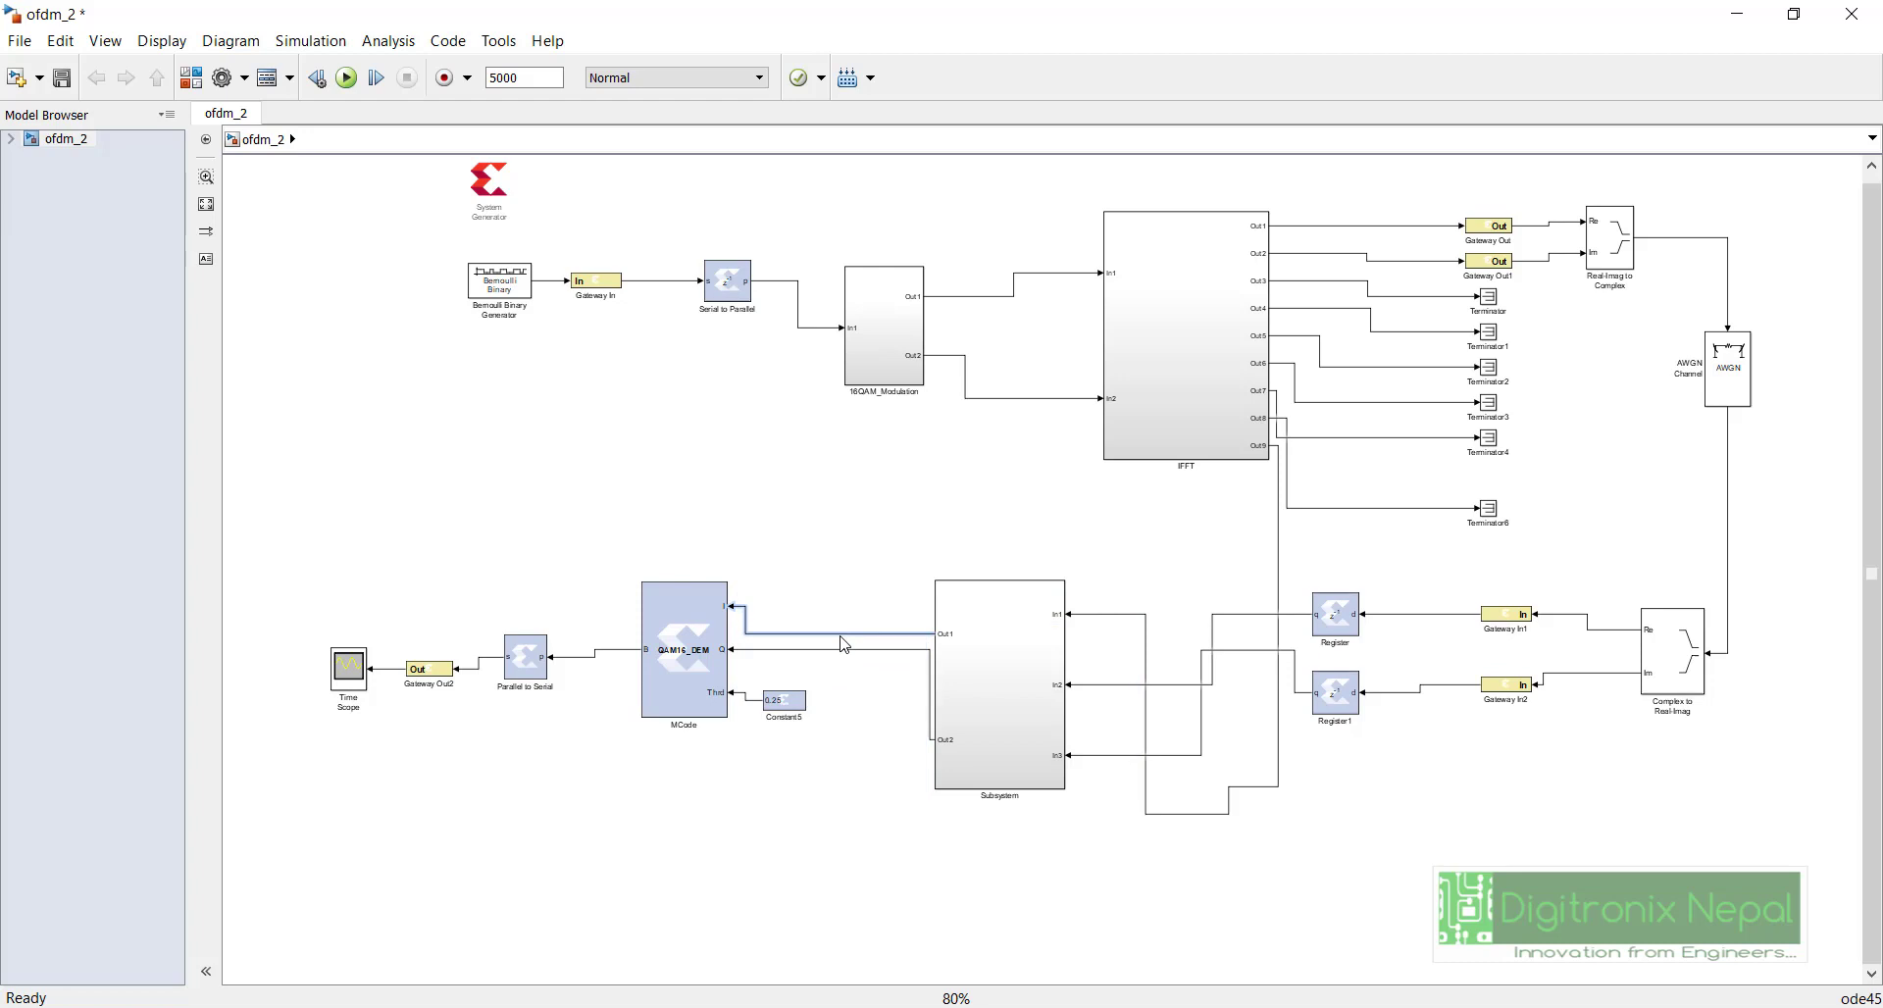
pyautogui.moveTo(979, 664); pyautogui.dragTo(998, 620)
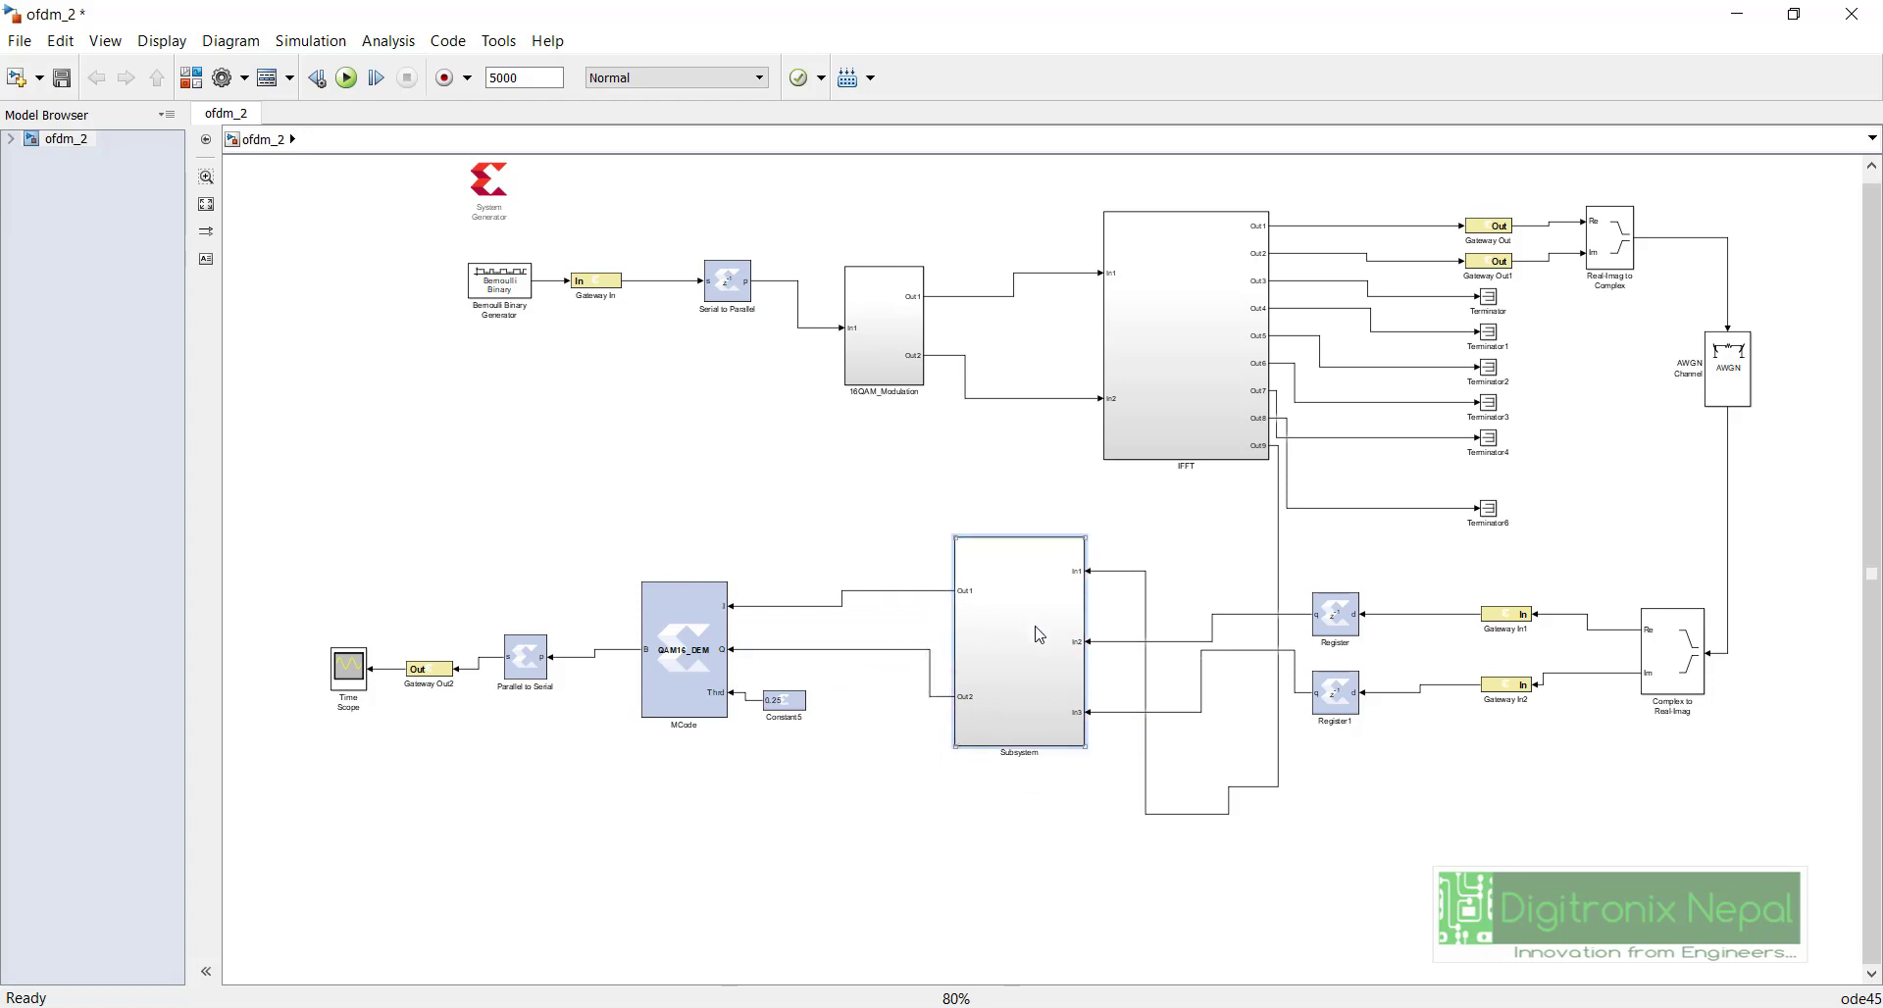
# Step: Reroute the IFFT Out9 line just below IFFT and move Register and Register1 lower
pyautogui.click(1210, 813)
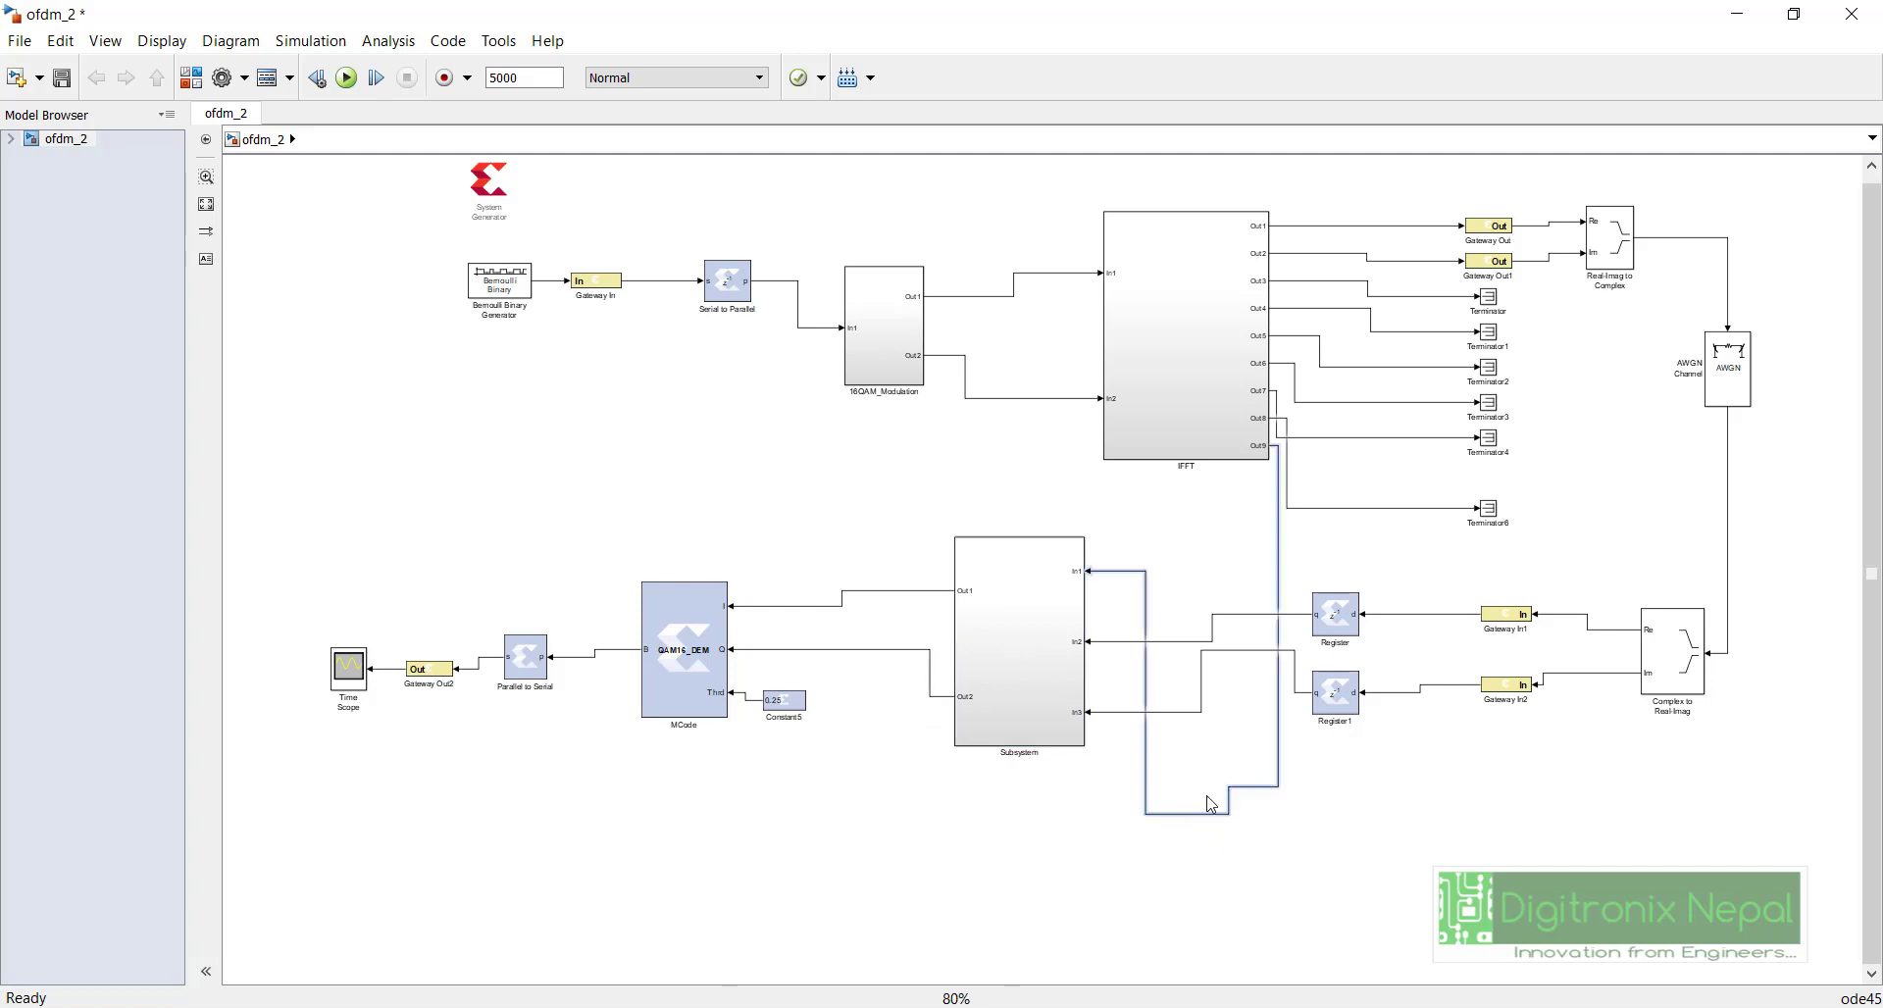
pyautogui.moveTo(1209, 802); pyautogui.dragTo(1205, 576)
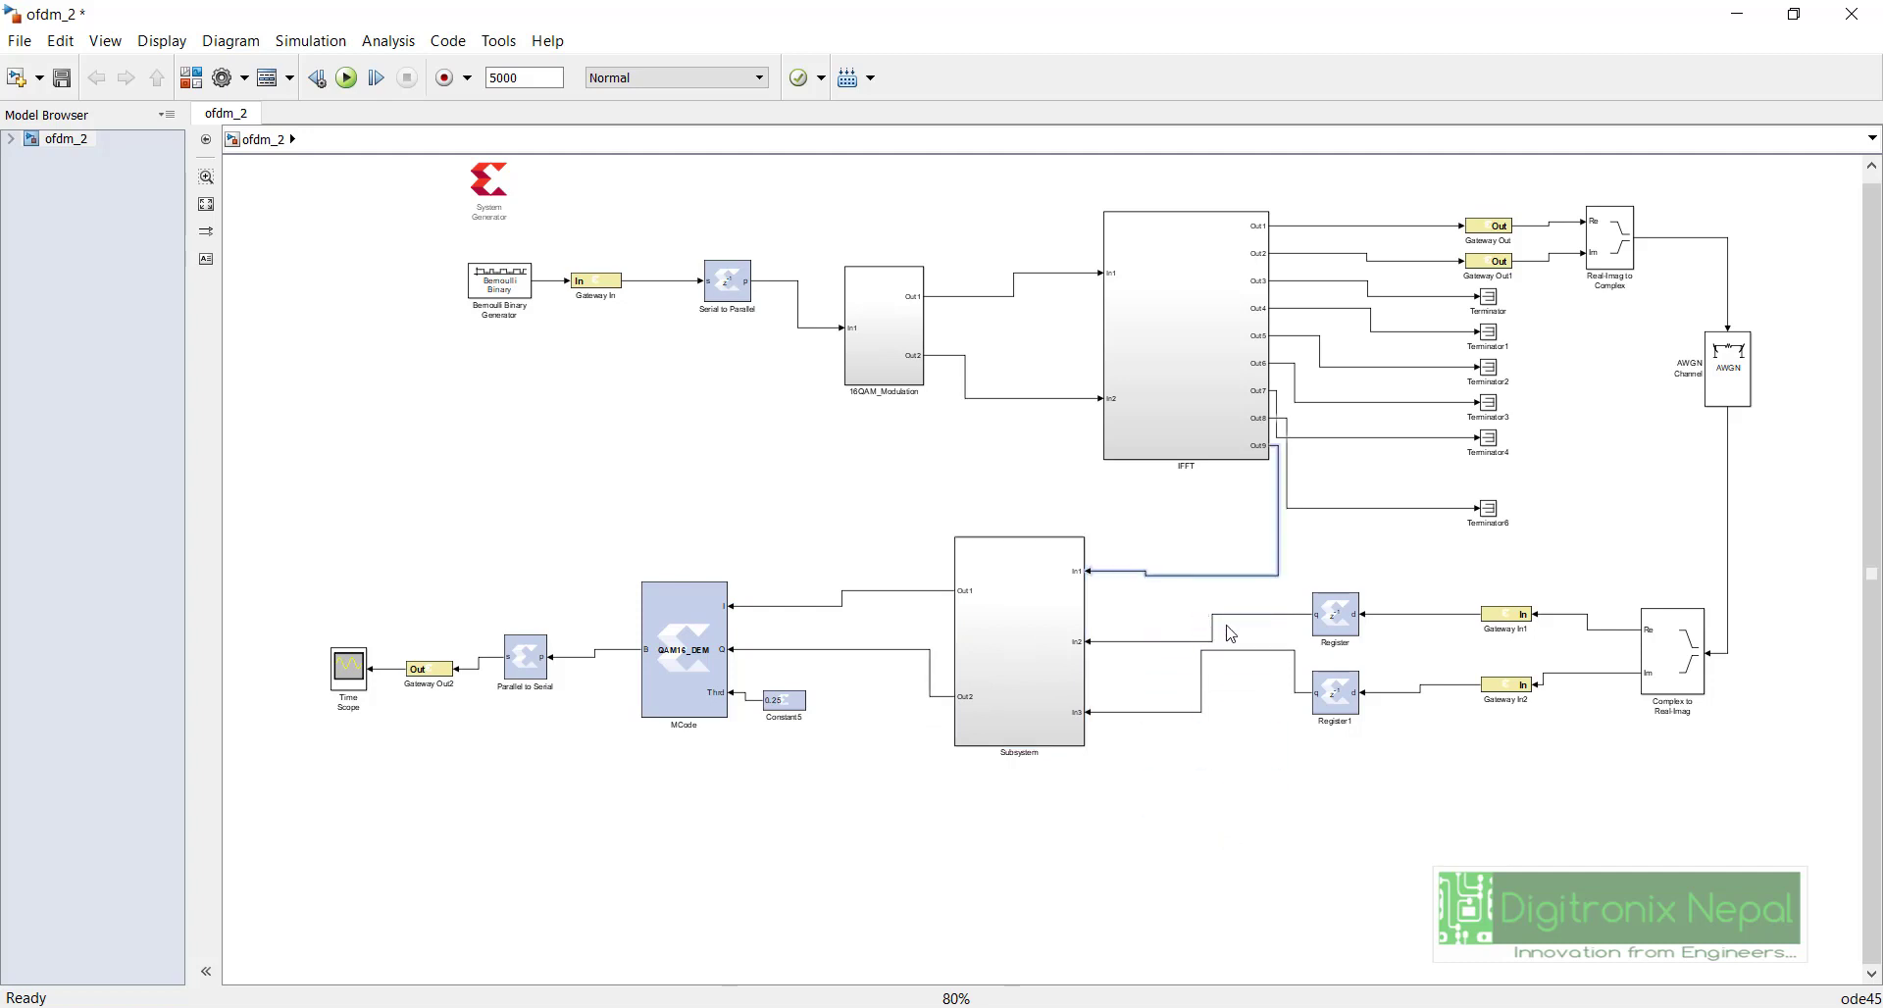
pyautogui.moveTo(1196, 643)
pyautogui.mouseDown()
pyautogui.moveTo(1189, 699)
pyautogui.moveTo(1184, 626)
pyautogui.mouseUp()
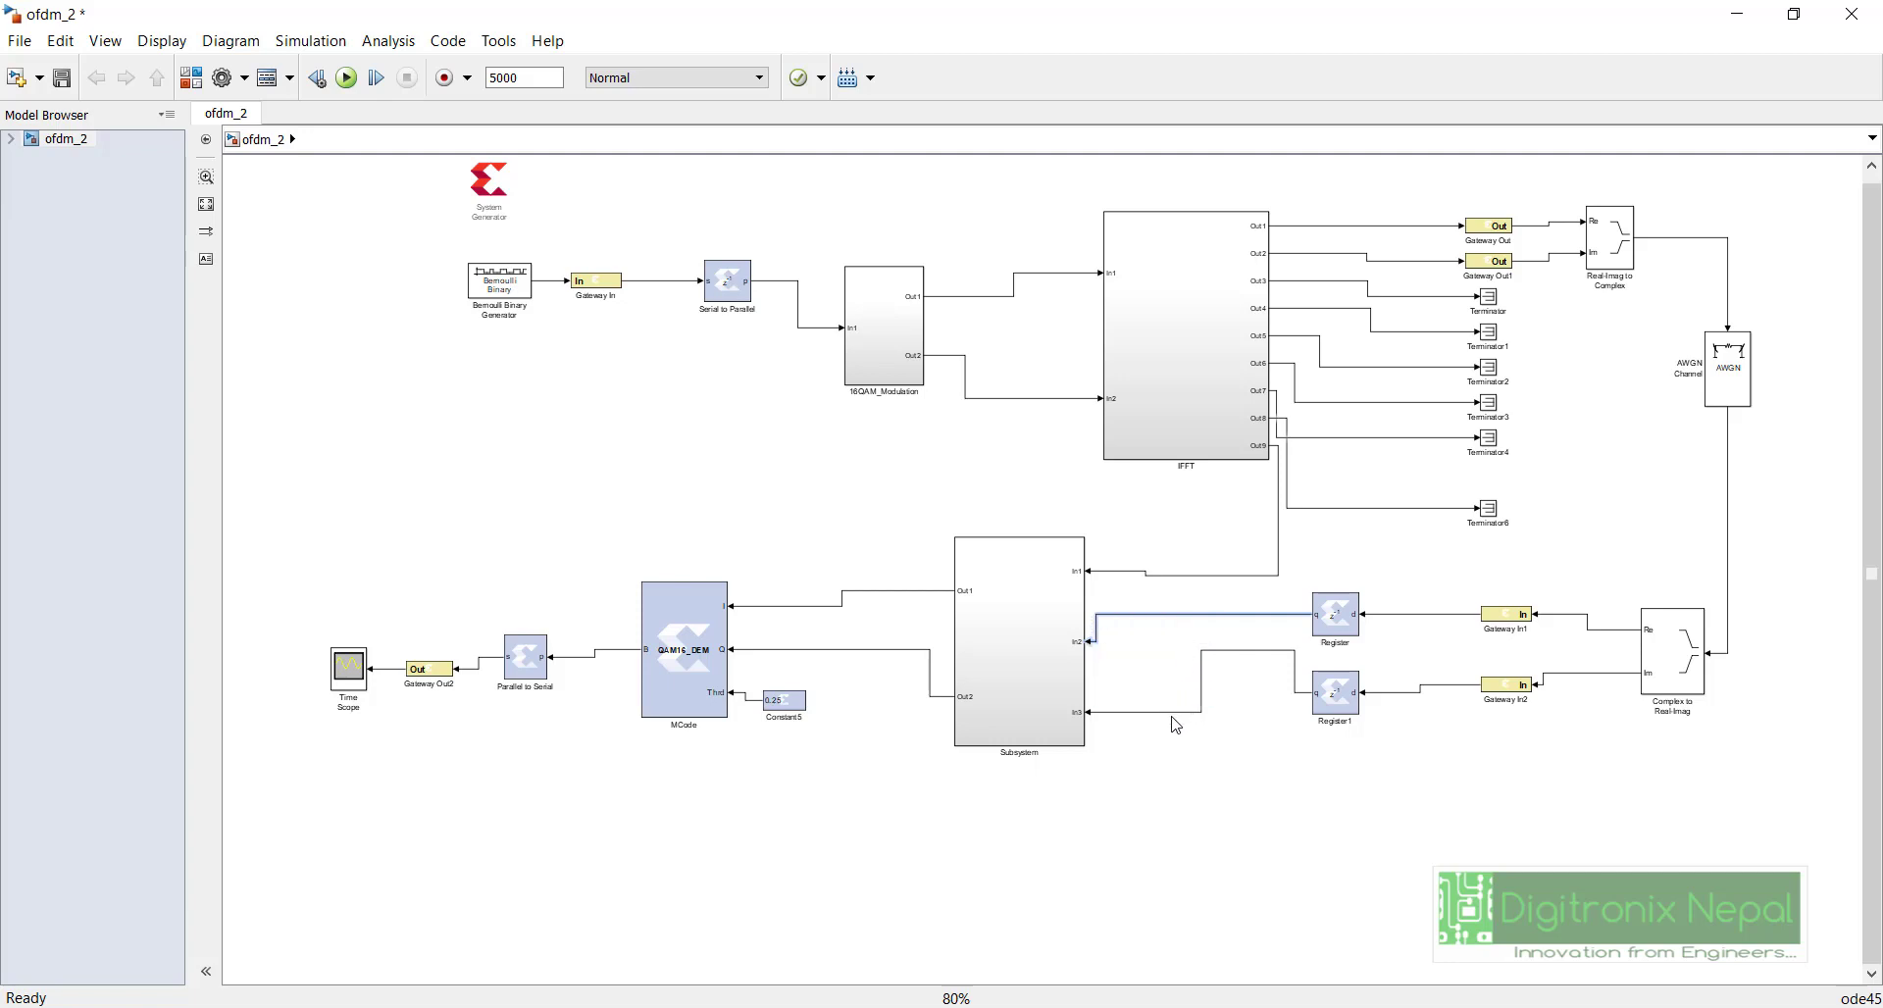
pyautogui.moveTo(1336, 695); pyautogui.dragTo(1336, 715)
pyautogui.moveTo(1353, 627); pyautogui.dragTo(1352, 662)
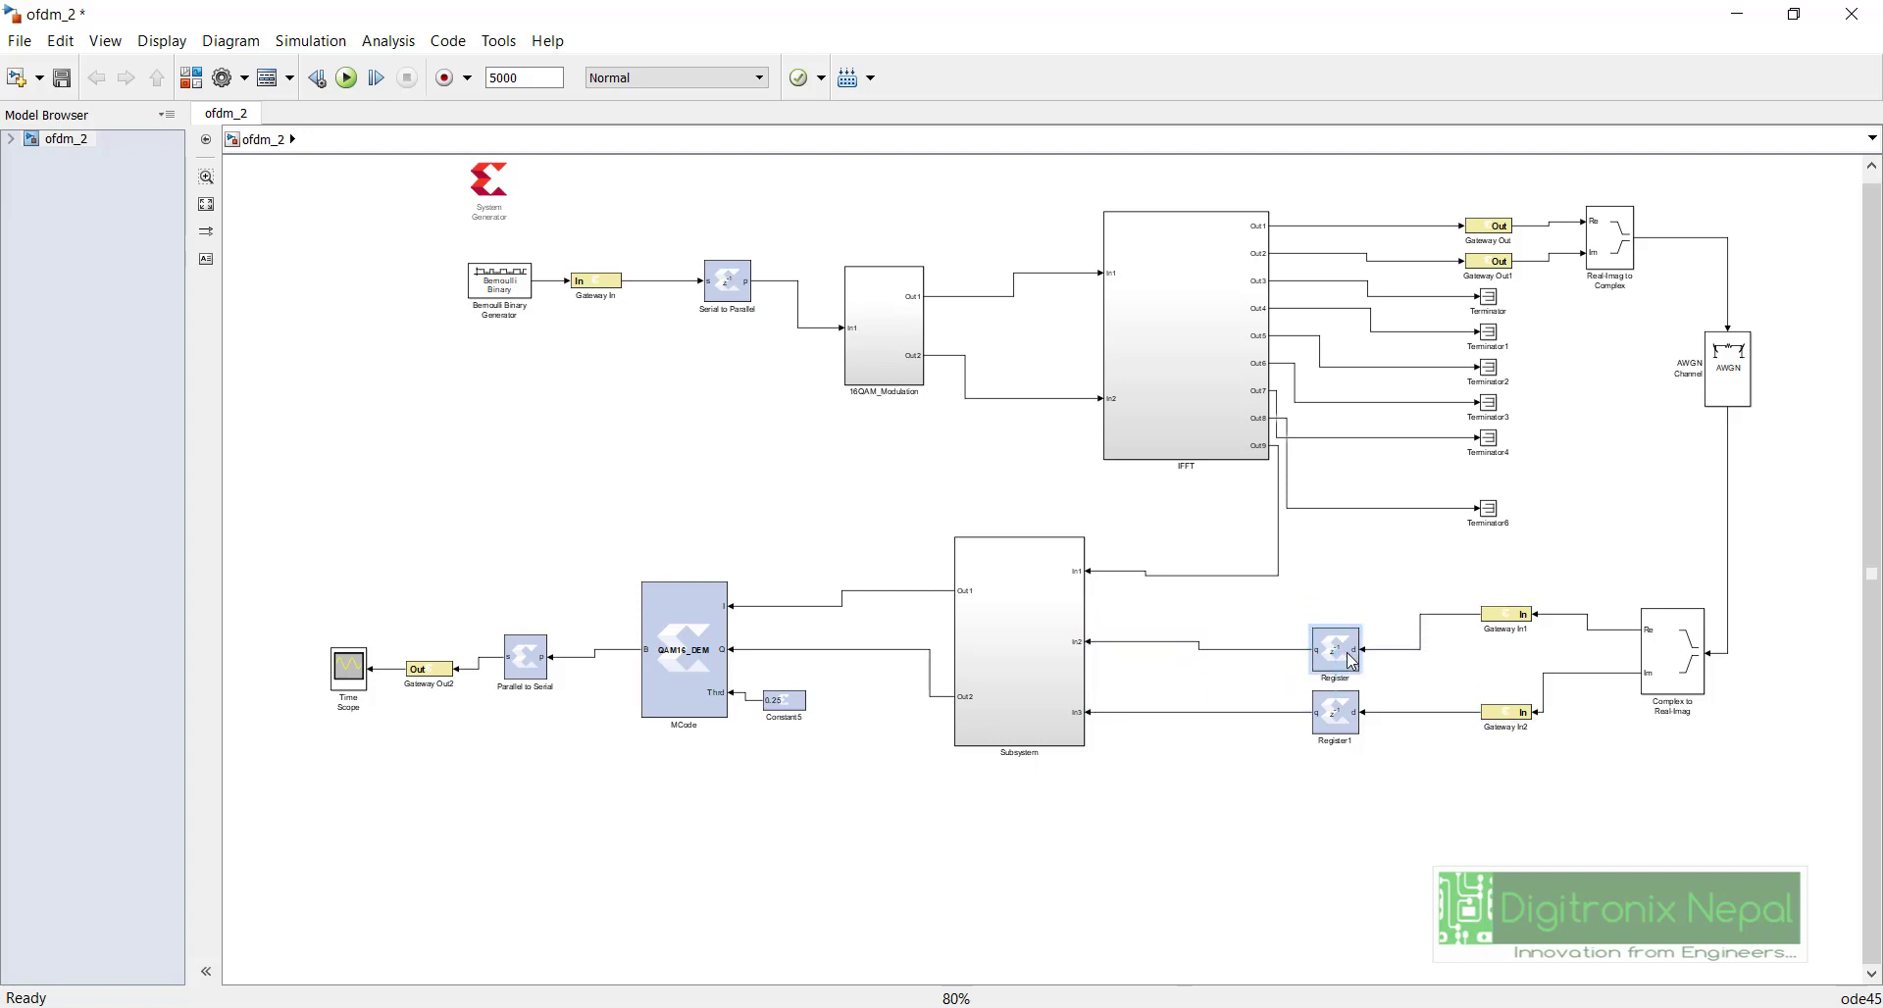
# Step: Check the Register parameters, then align Register and Gateway In1 so their wires run straight
pyautogui.doubleClick(1352, 662)
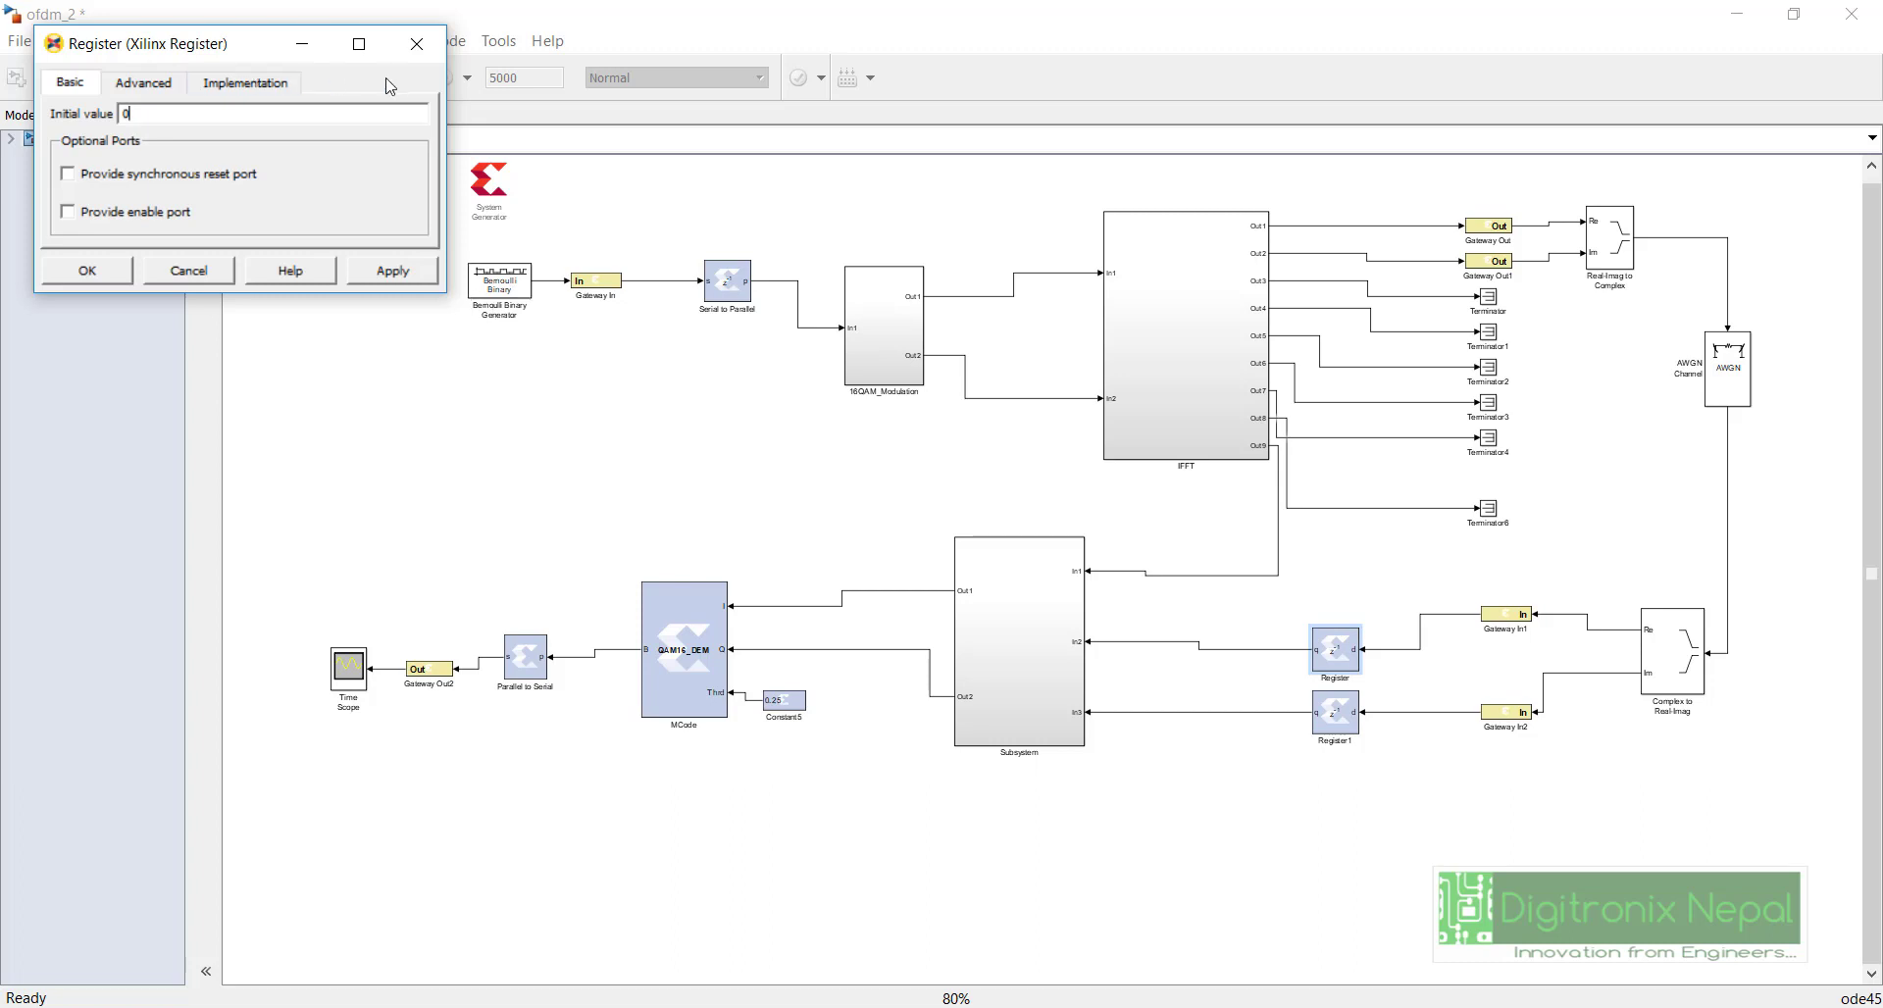
pyautogui.click(416, 43)
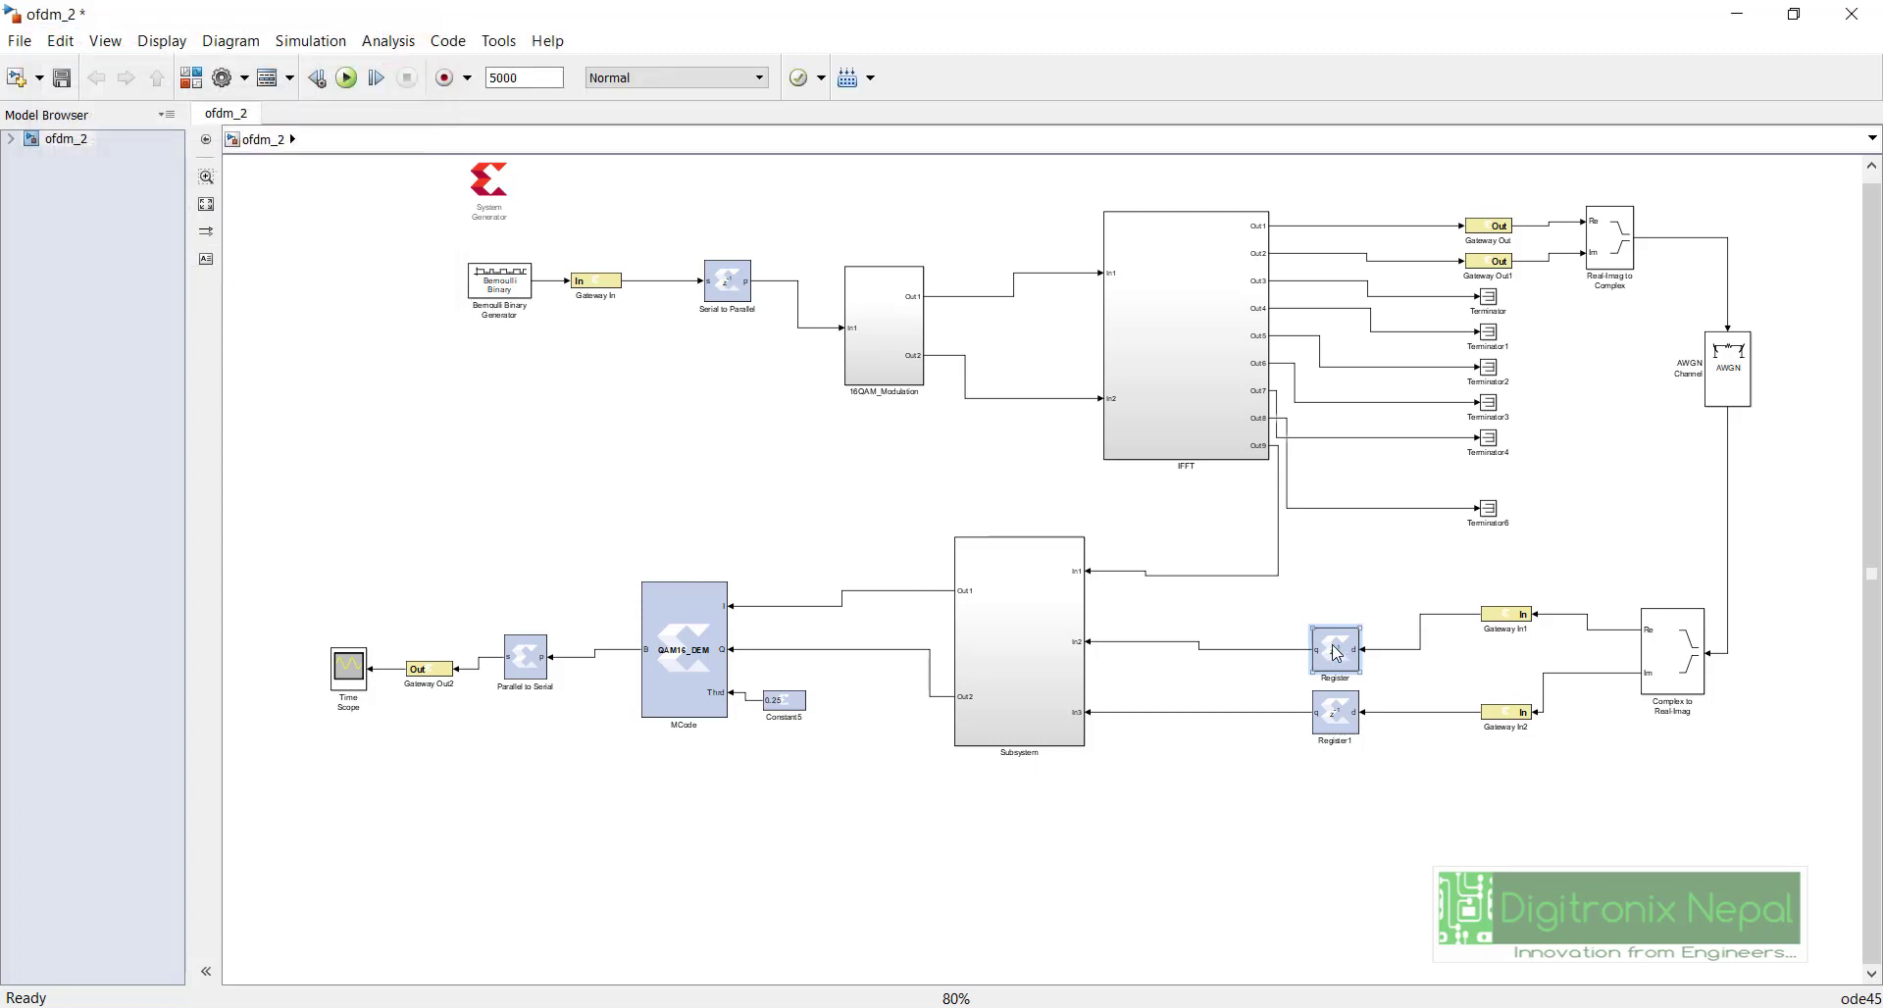
pyautogui.moveTo(1337, 654); pyautogui.dragTo(1337, 647)
pyautogui.click(1515, 624)
pyautogui.moveTo(1515, 623); pyautogui.dragTo(1516, 651)
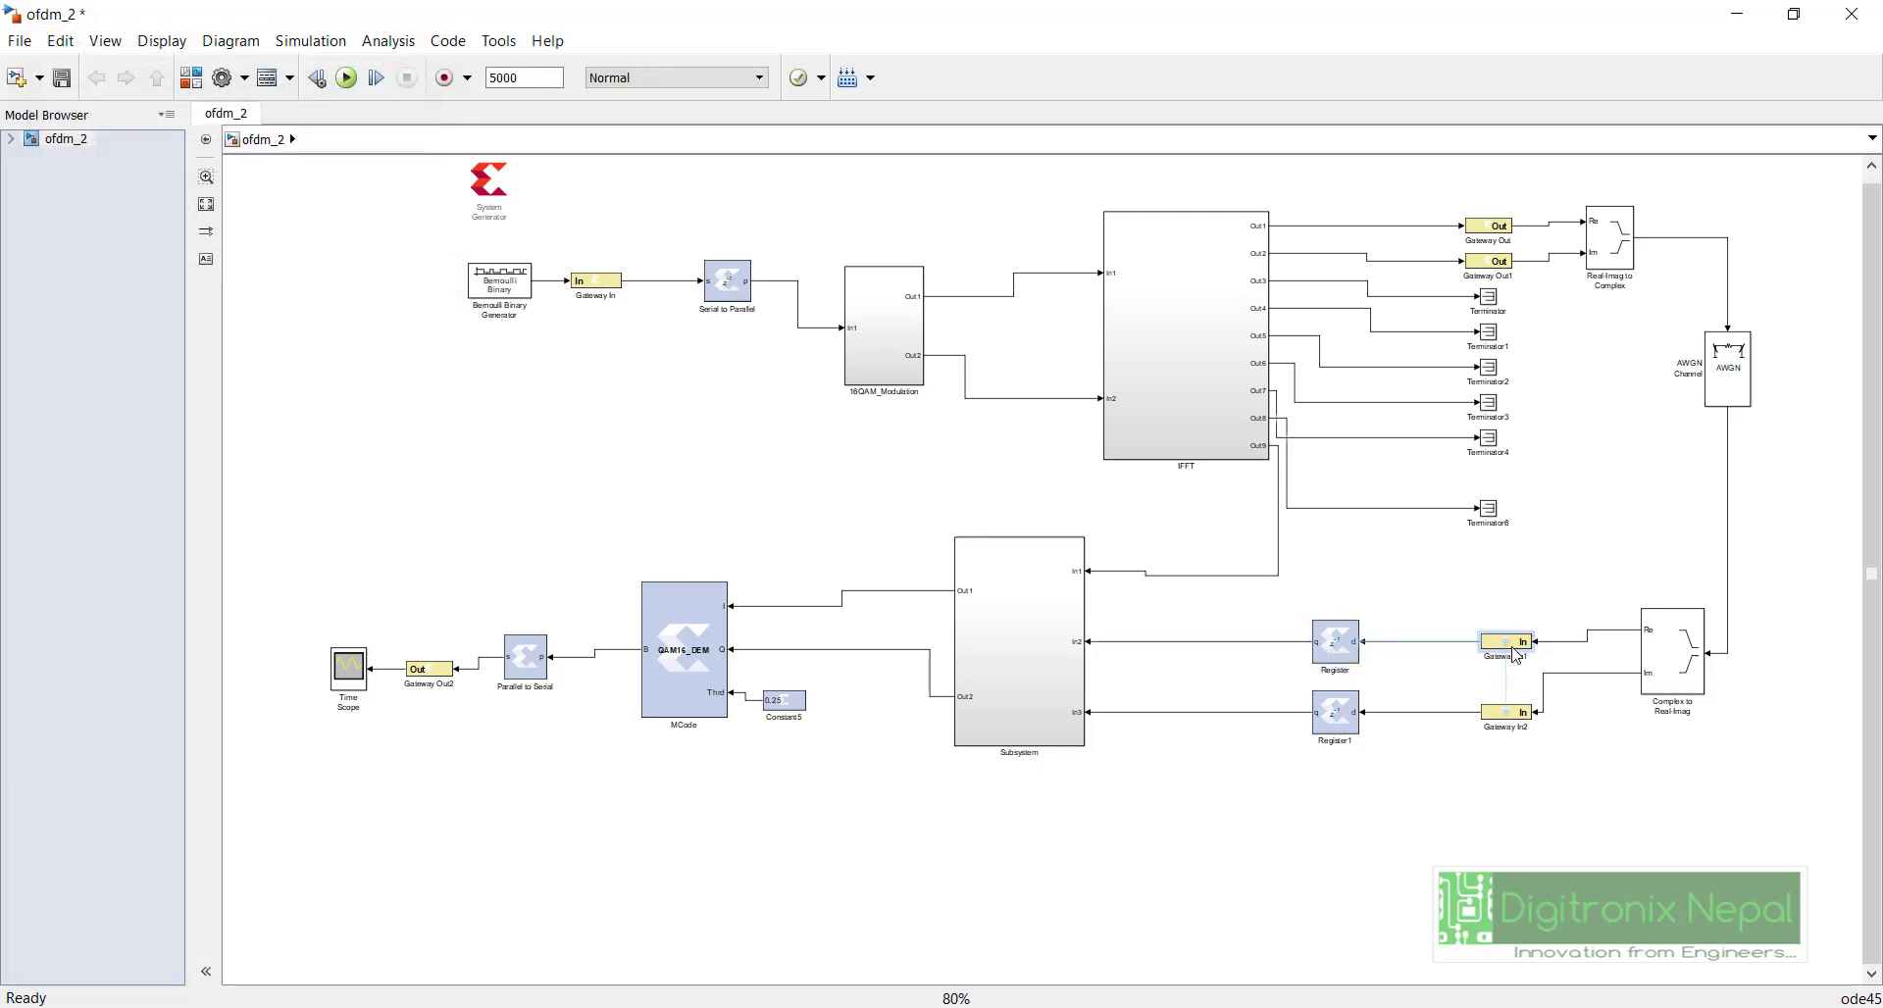
pyautogui.click(1709, 676)
pyautogui.click(899, 806)
# Step: Group MCode and Constant5 into Subsystem1, flip it, straighten its input wire and enlarge it
pyautogui.moveTo(862, 771); pyautogui.dragTo(633, 526)
pyautogui.hotkey('ctrl', 'g')
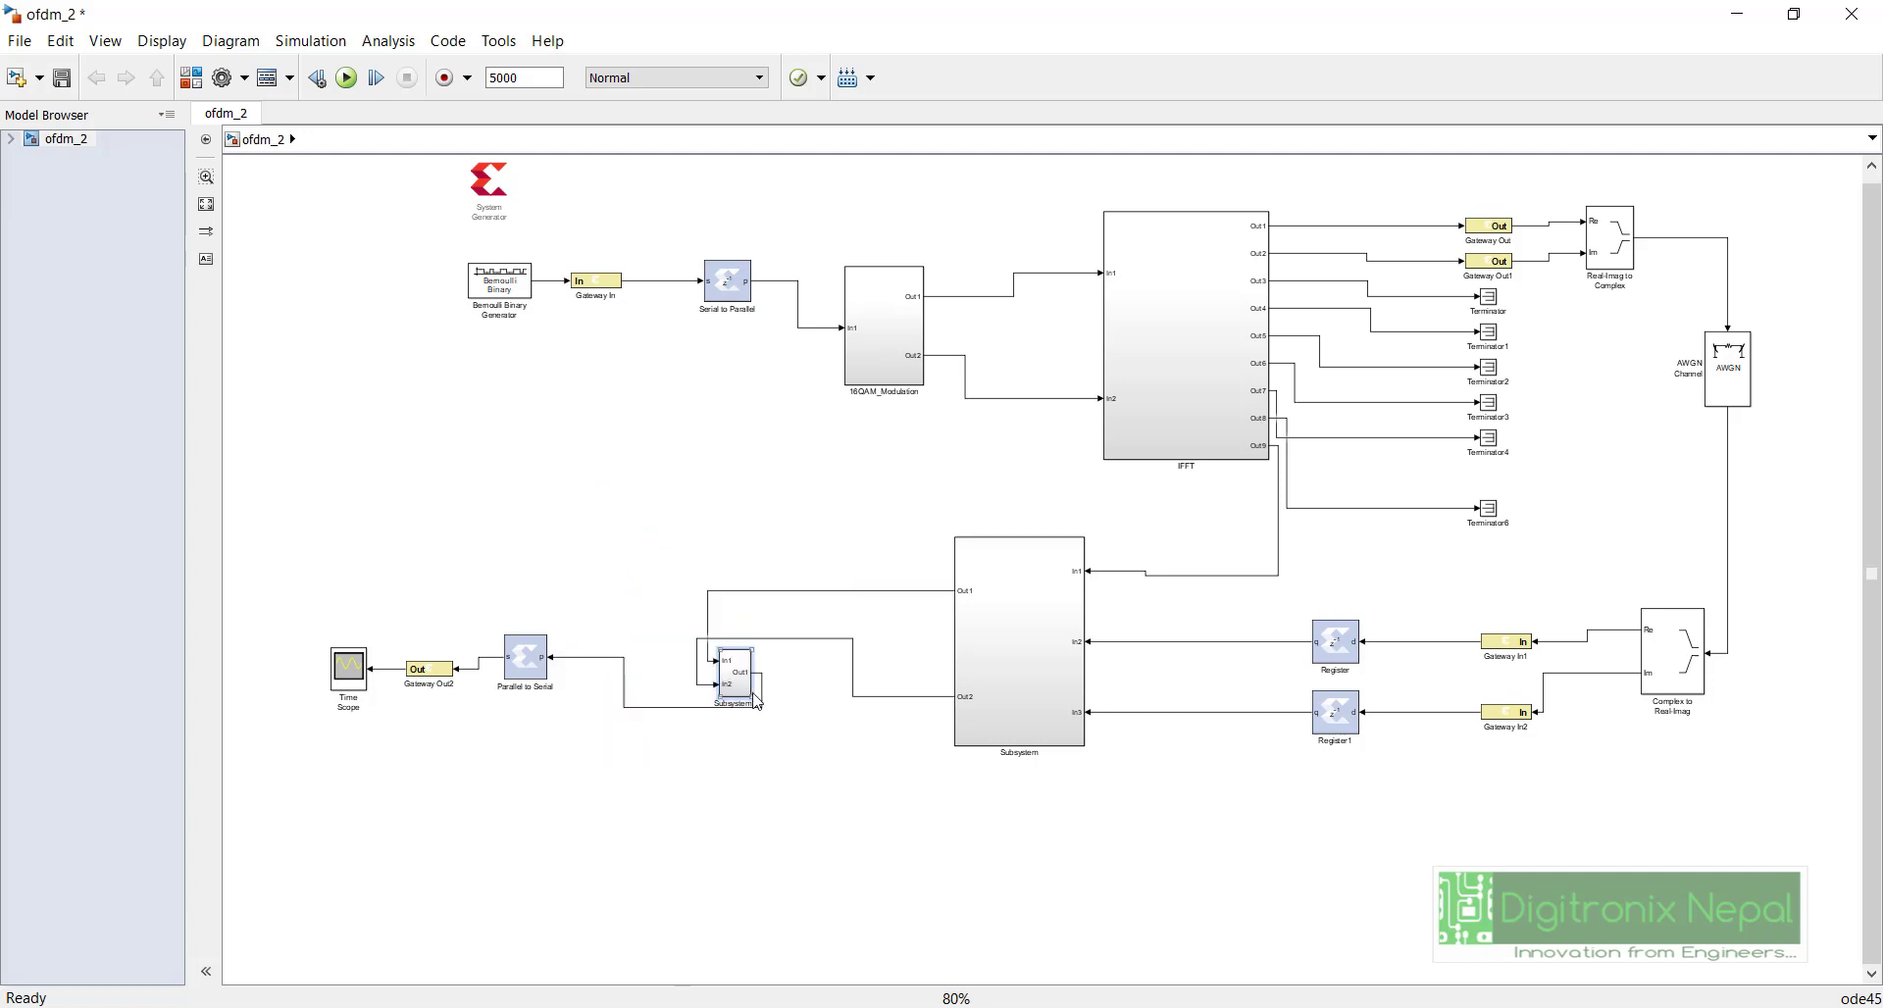
pyautogui.hotkey('ctrl', 'i')
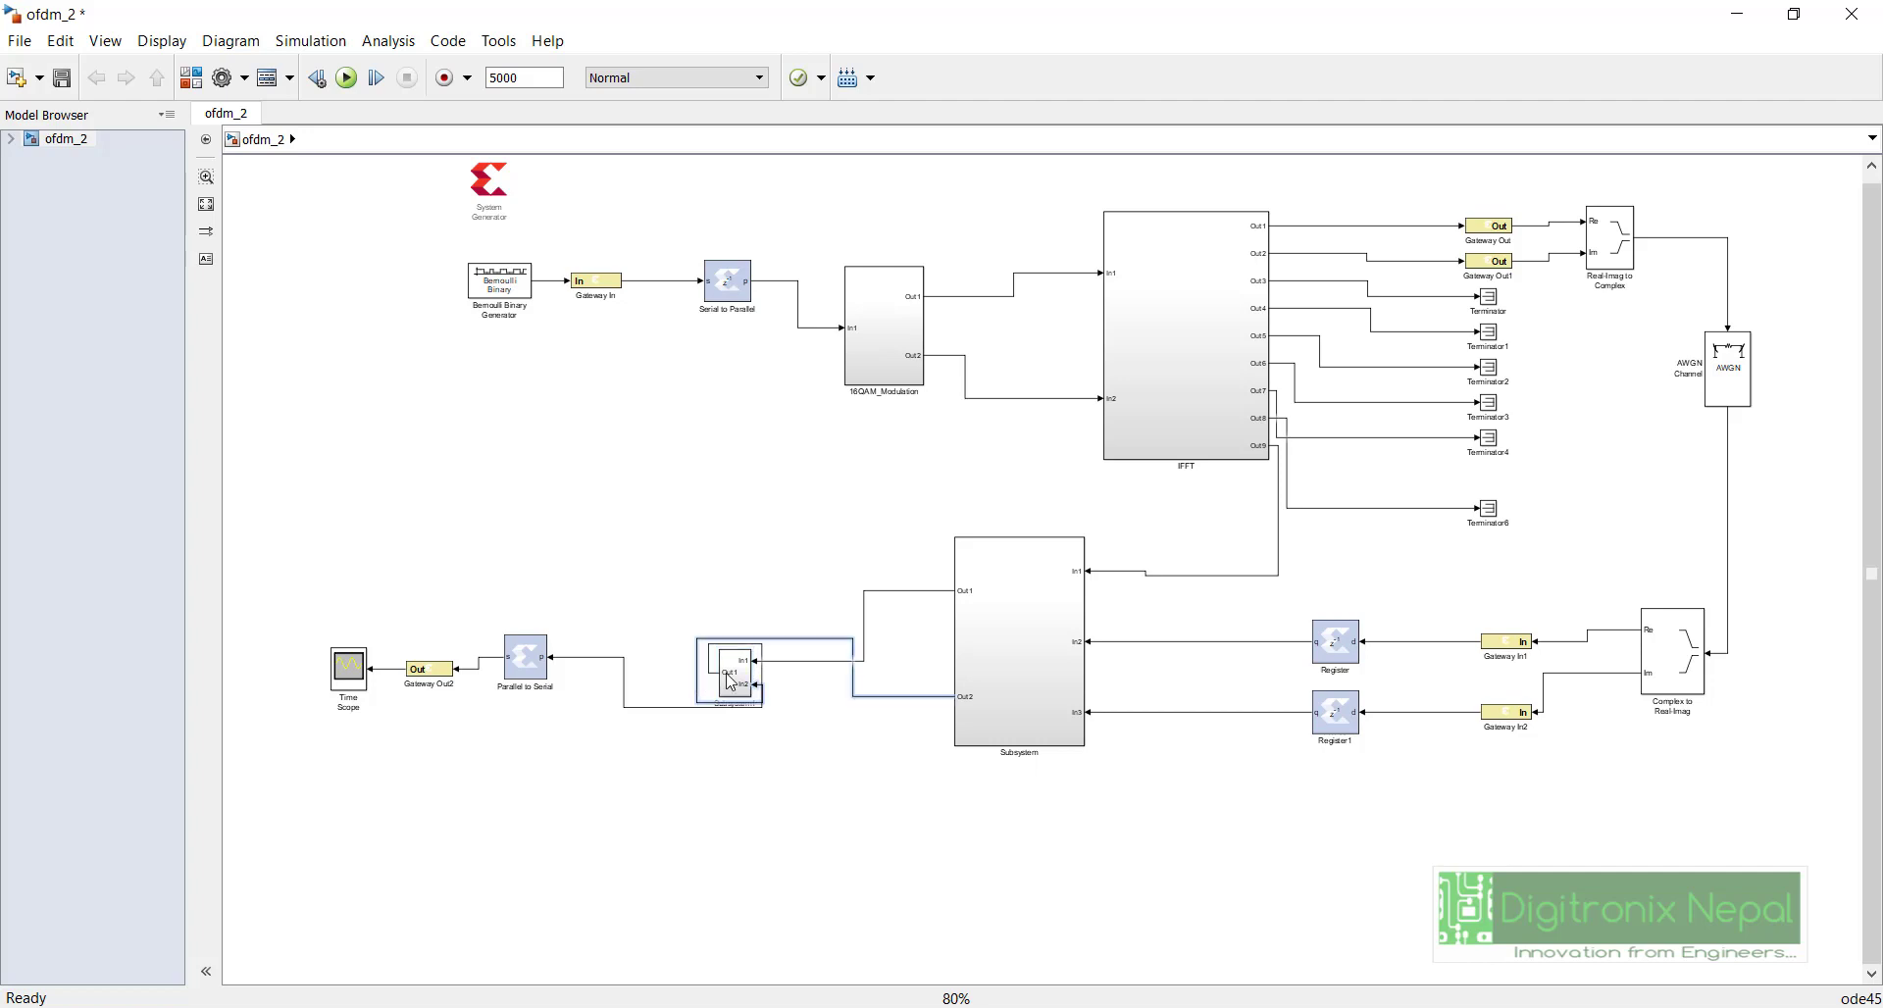
pyautogui.click(793, 685)
pyautogui.moveTo(815, 649); pyautogui.dragTo(827, 785)
pyautogui.moveTo(775, 725); pyautogui.dragTo(766, 675)
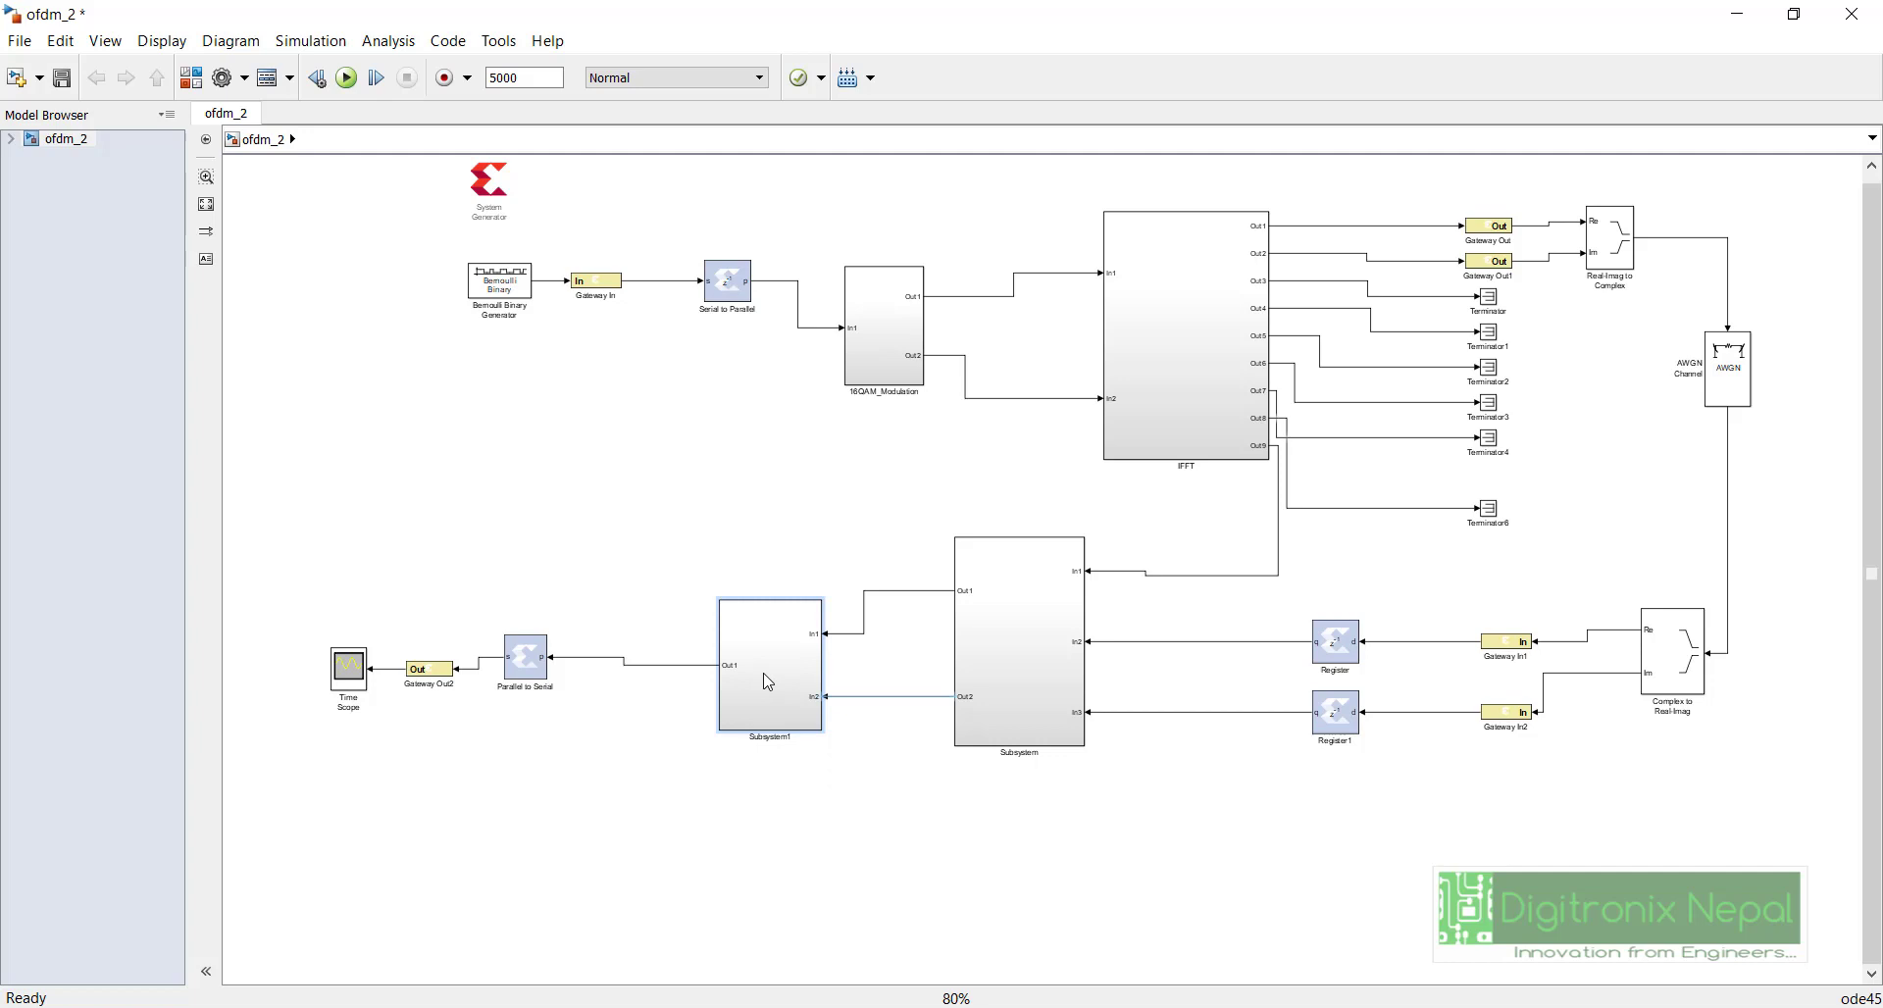
# Step: Rename the Subsystem block to FFT and Subsystem1 to 16QAM_Demodulation
pyautogui.click(1035, 752)
pyautogui.doubleClick(1035, 751)
pyautogui.write('FFT')
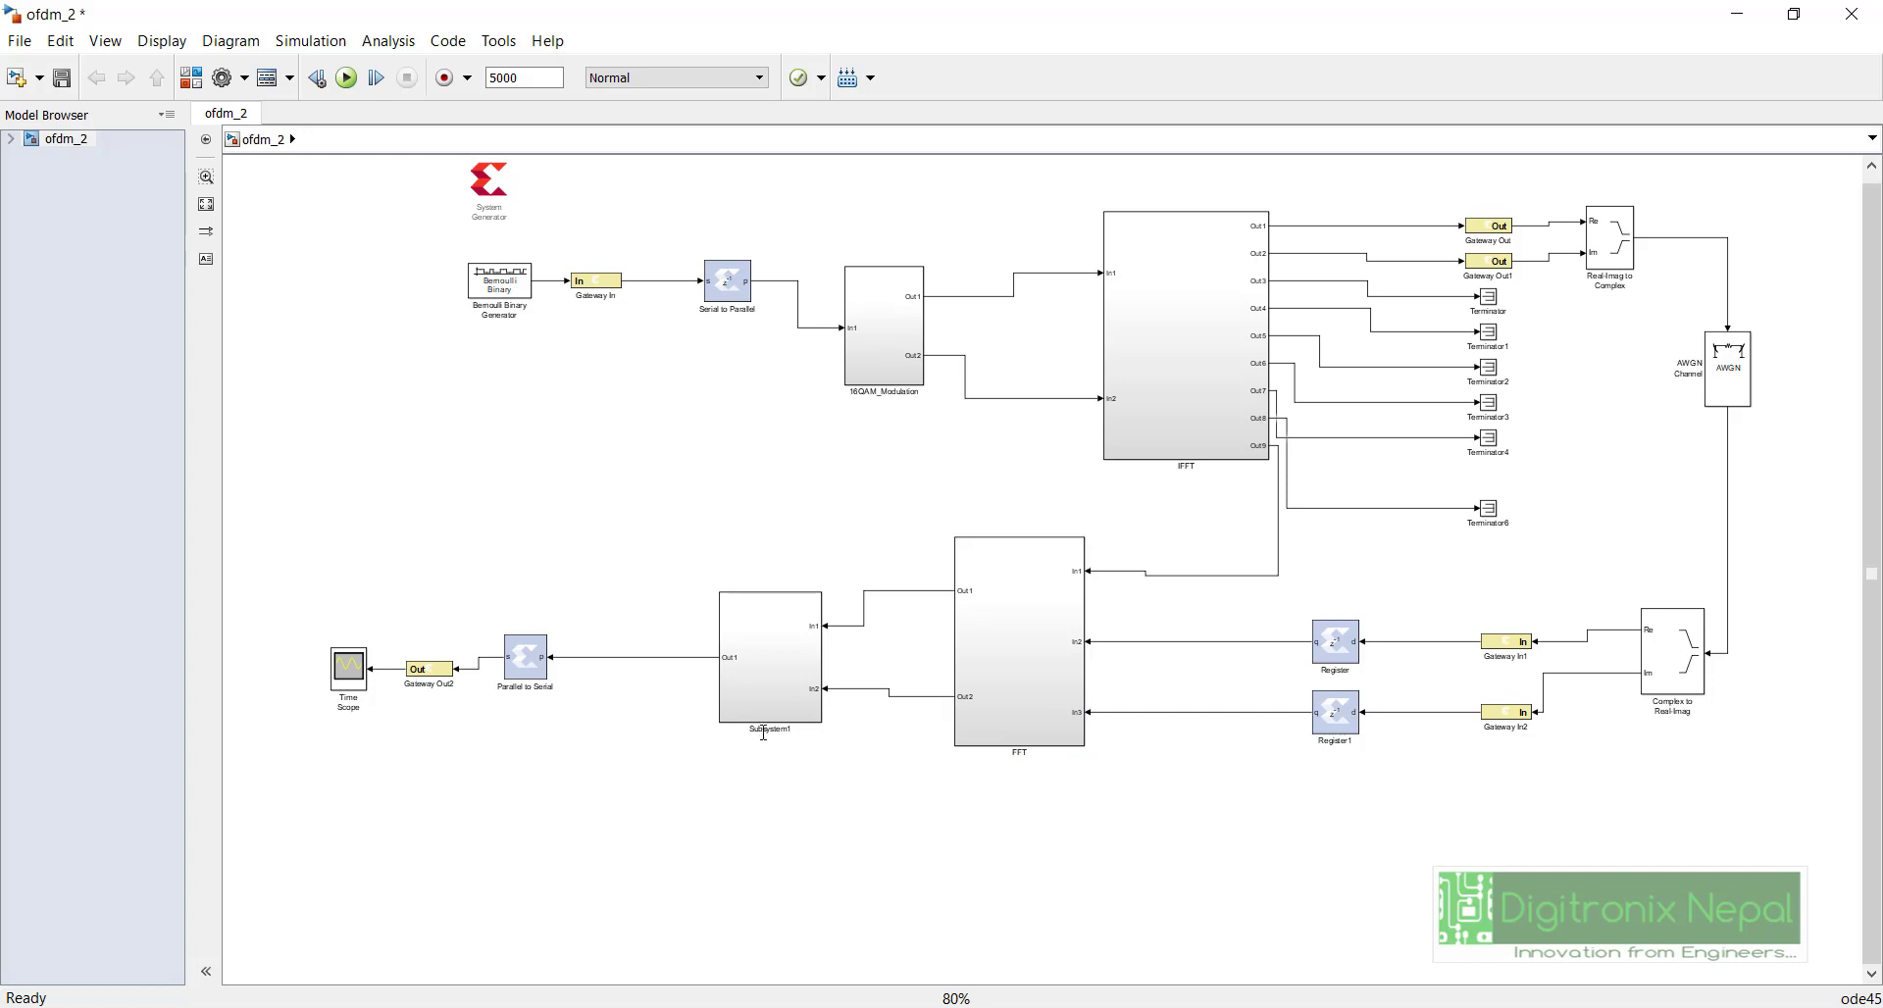
pyautogui.click(771, 728)
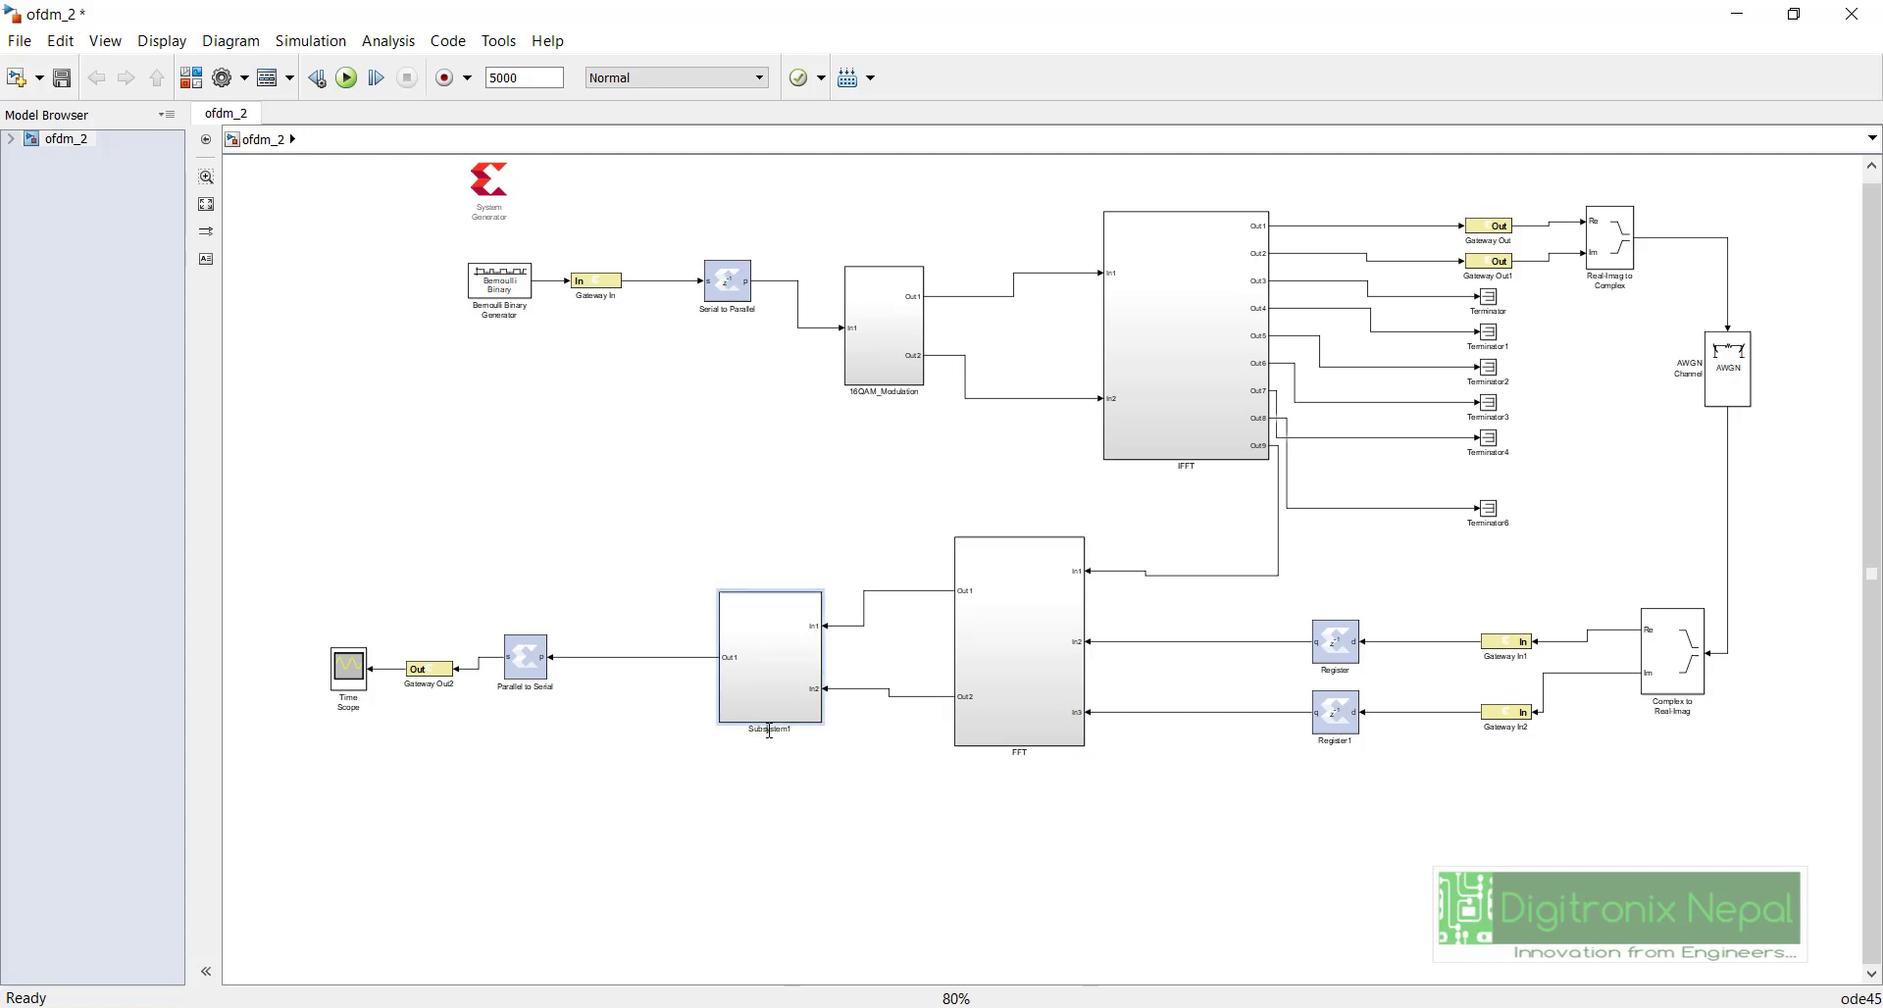
pyautogui.doubleClick(770, 728)
pyautogui.write('16QAM_Demodulation')
# Step: Commit the 16QAM_Demodulation name and add an Error Rate Calculation block from the library
pyautogui.click(885, 832)
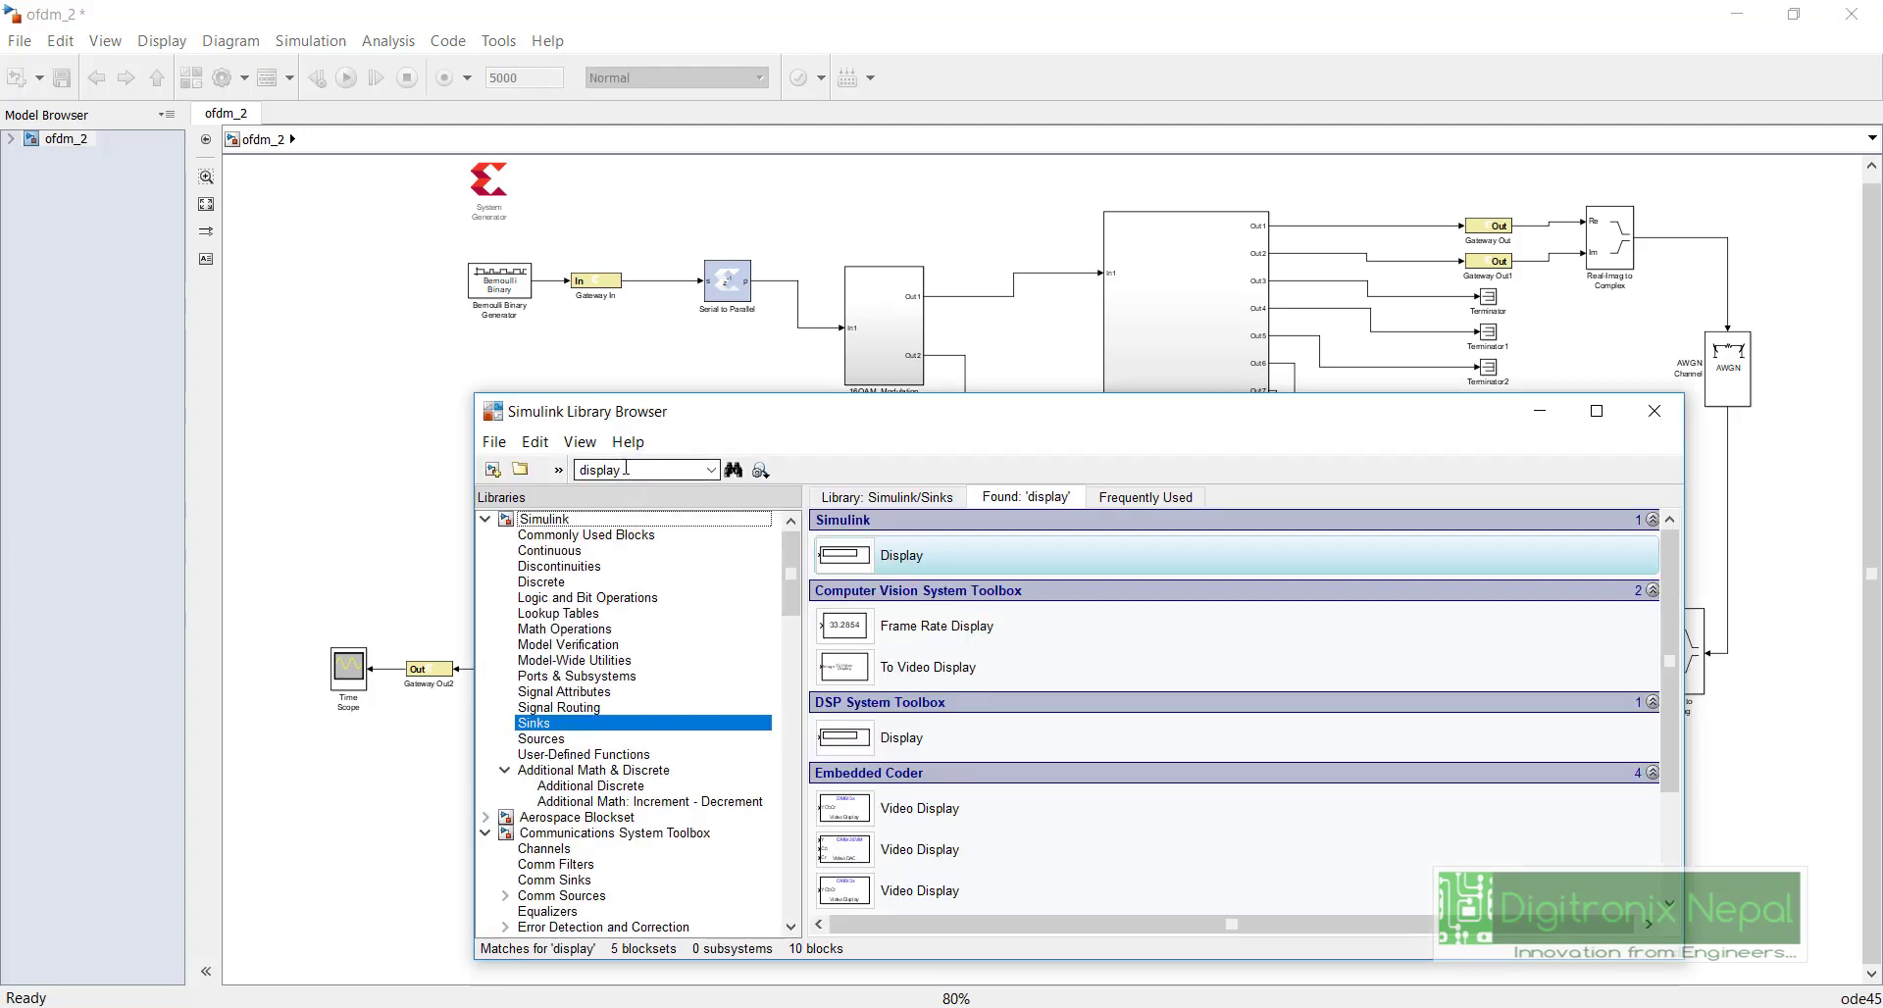
pyautogui.click(627, 469)
pyautogui.write('error')
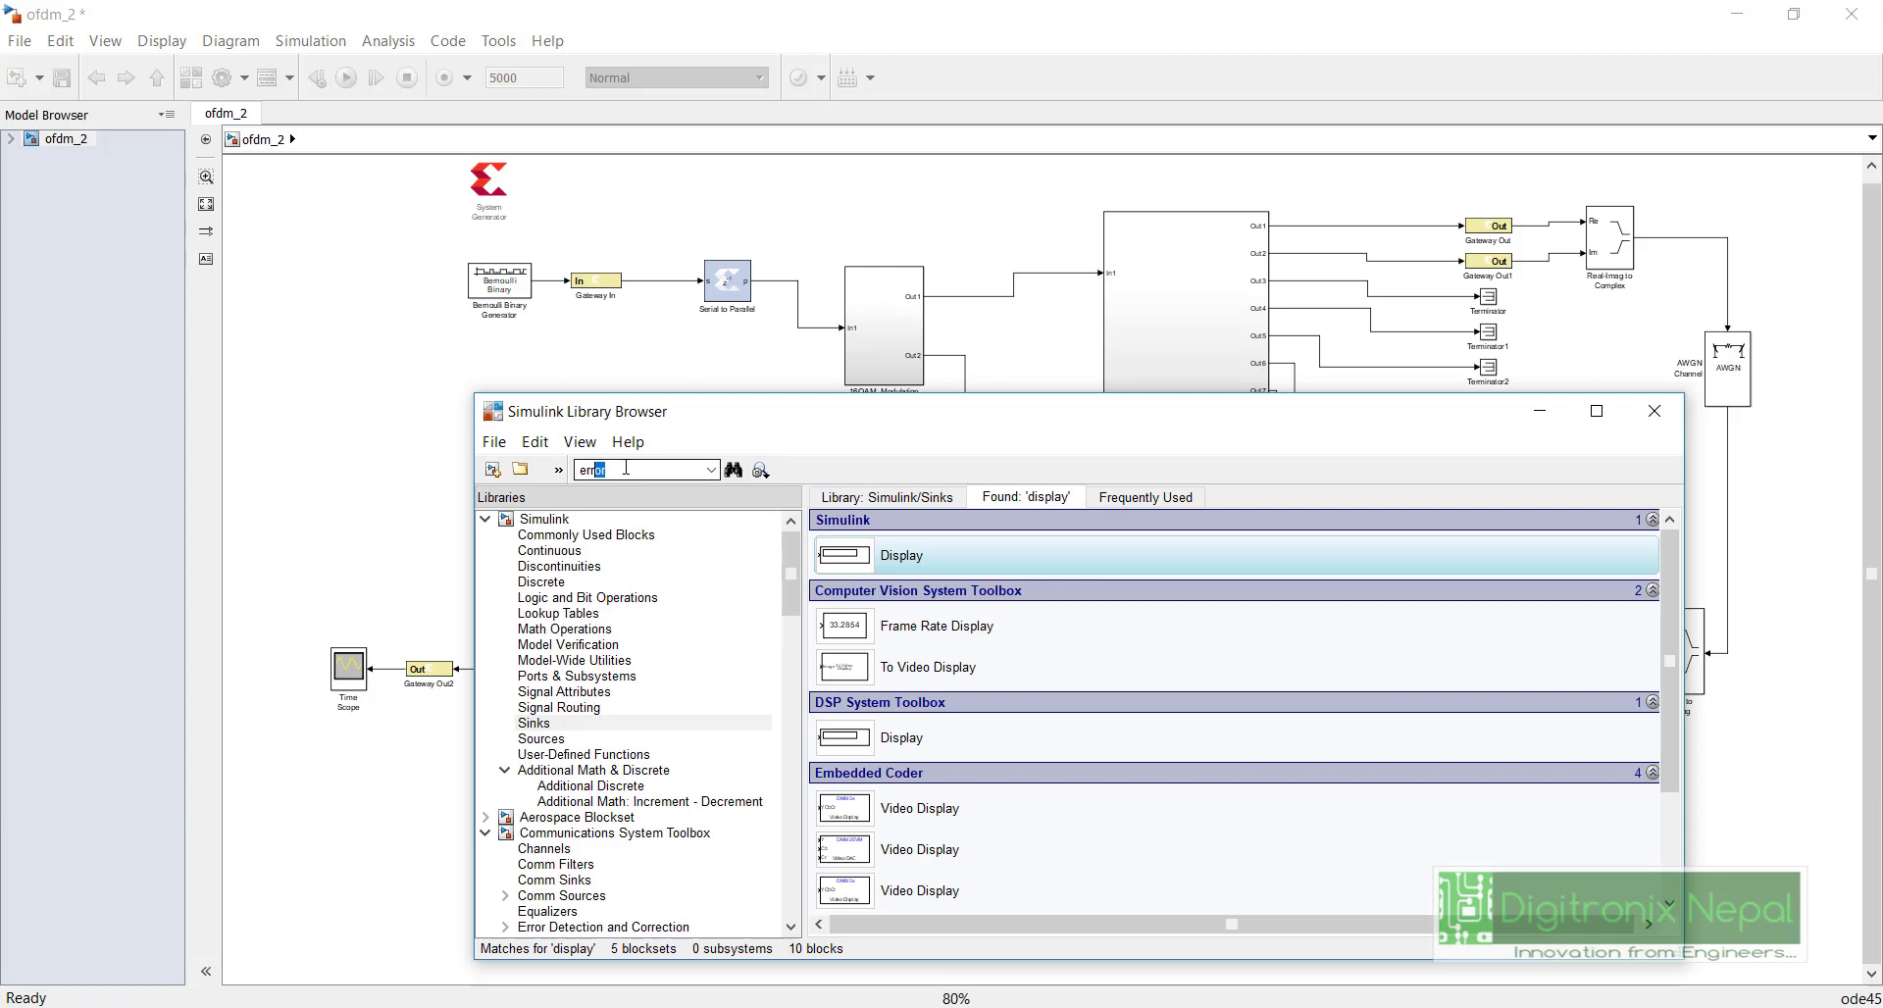
pyautogui.press('Return')
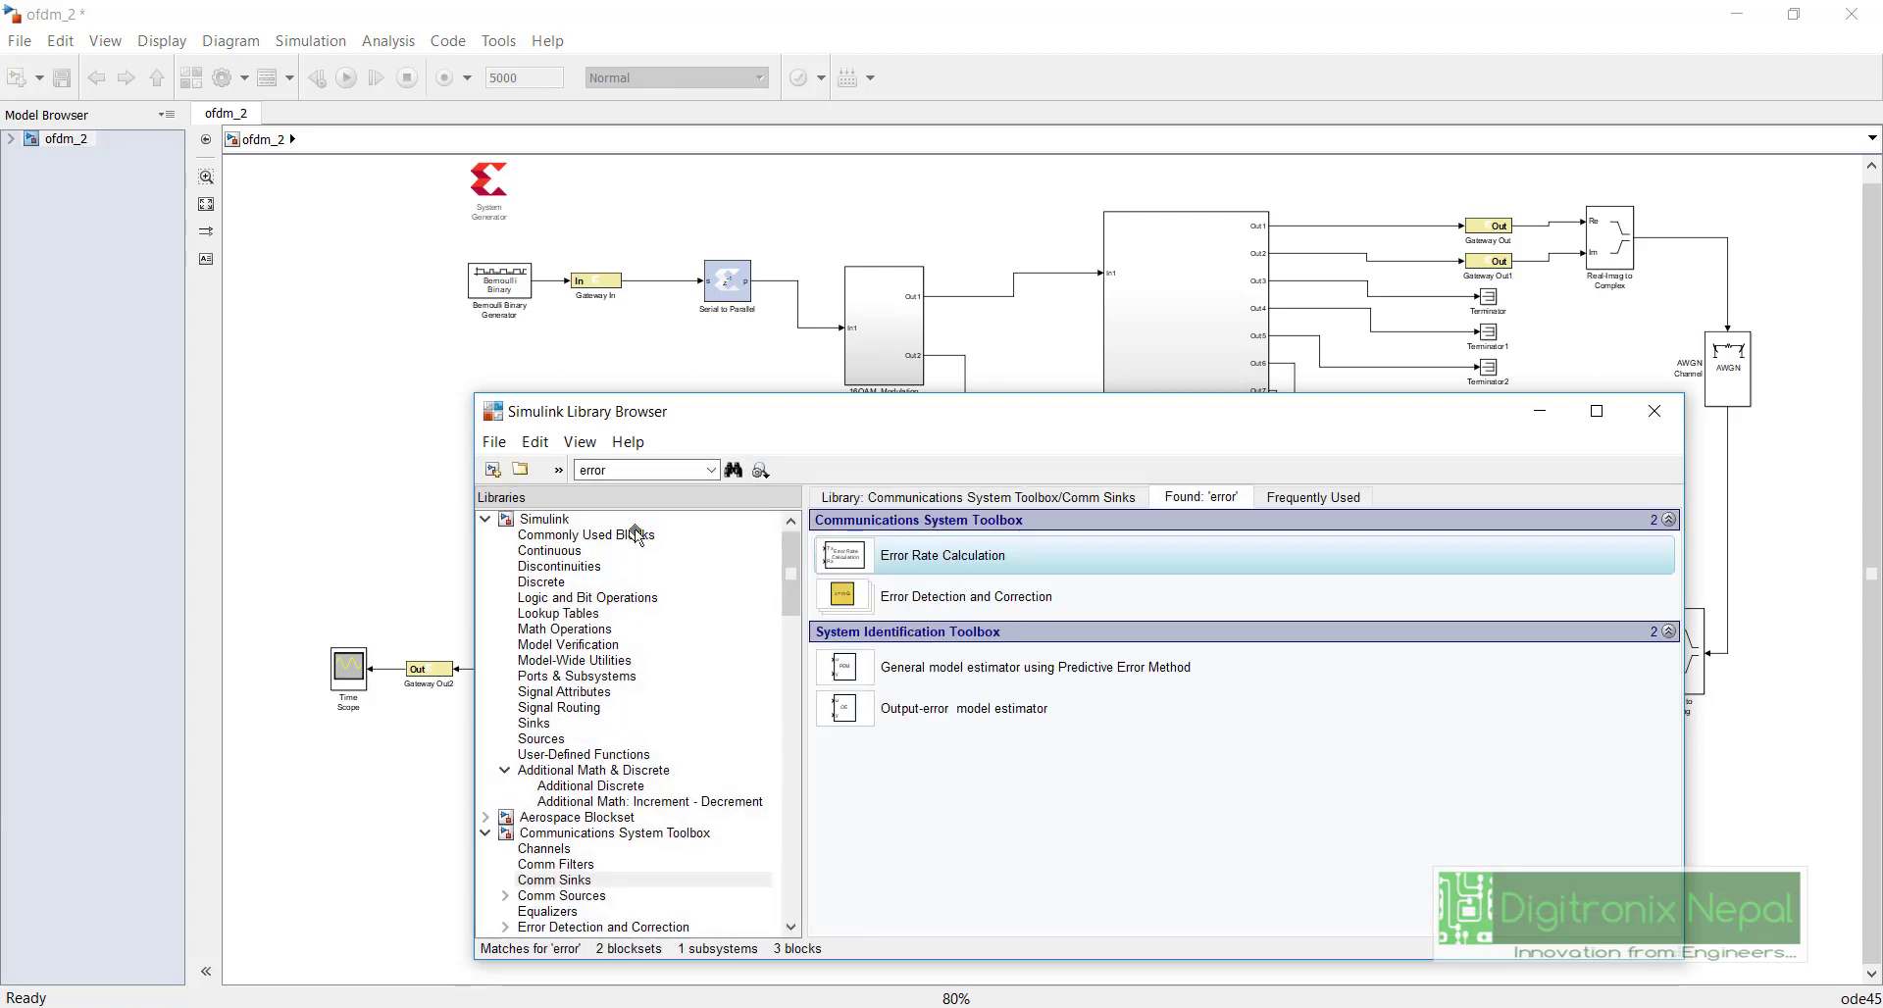
pyautogui.click(375, 496)
pyautogui.moveTo(383, 499); pyautogui.dragTo(622, 486)
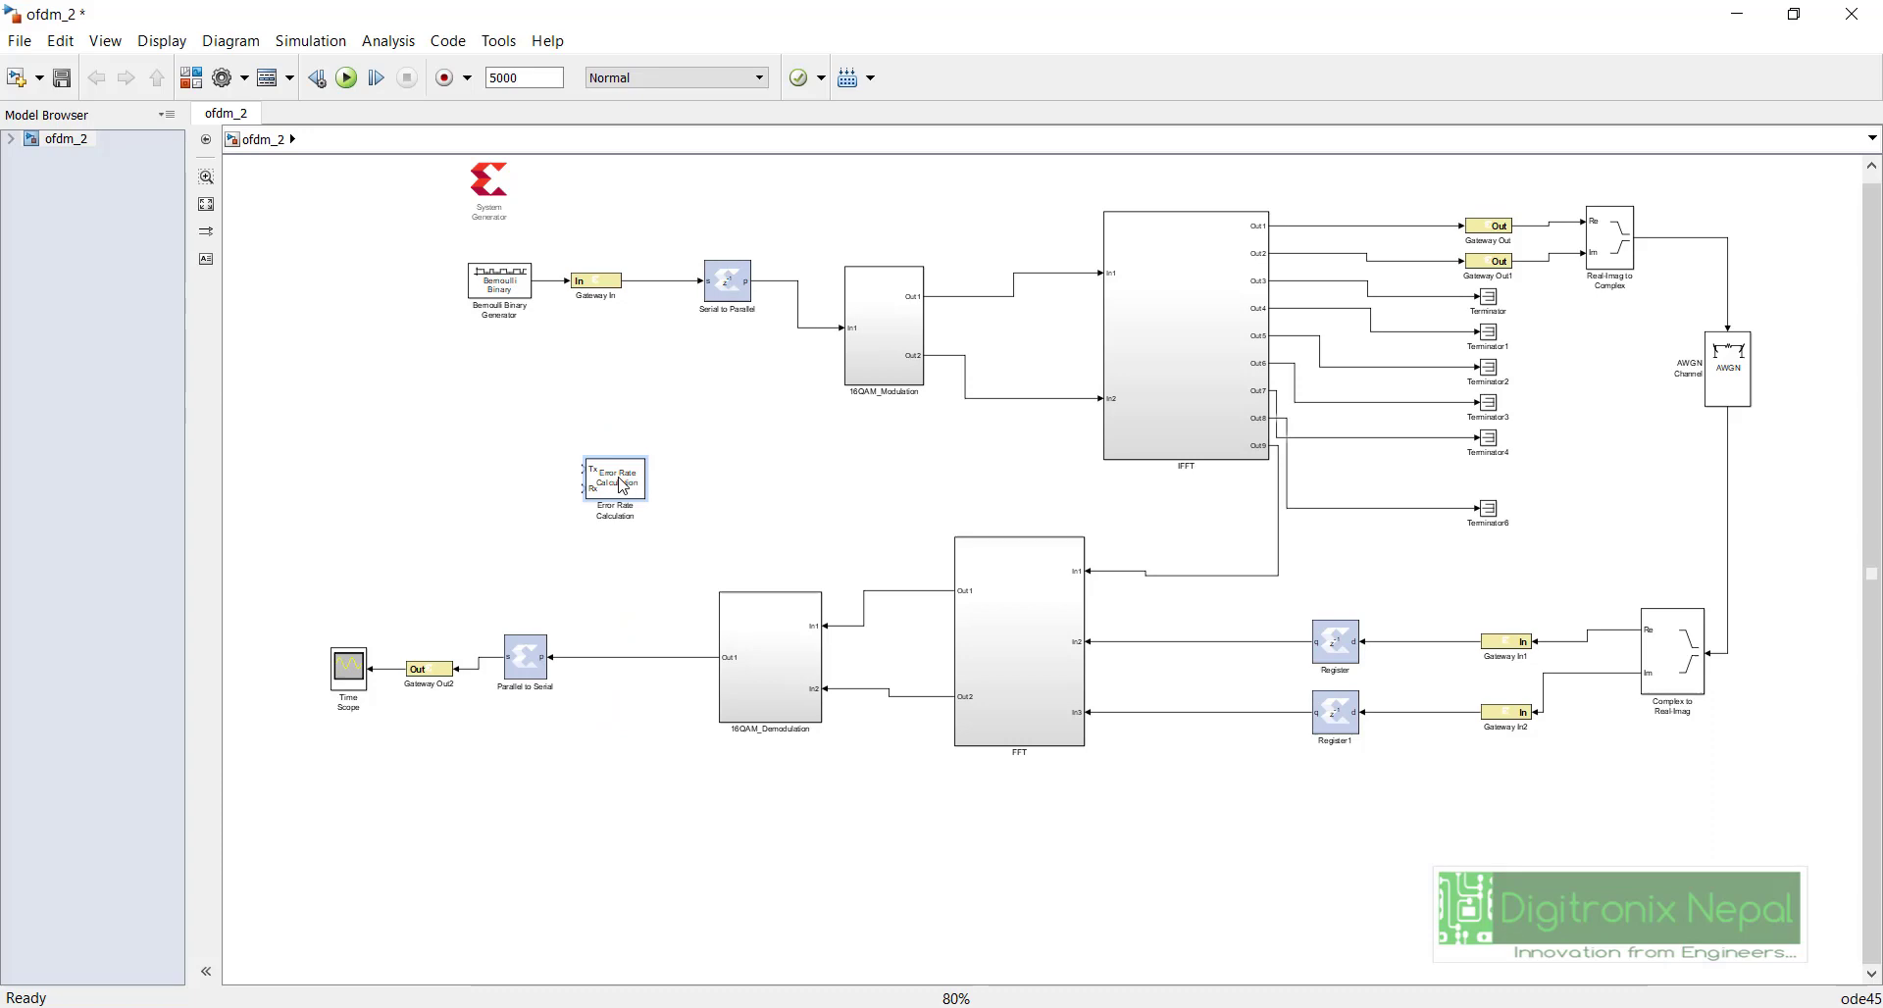
# Step: Add a Display block found by searching 'disp', then open the Error Rate Calculation parameters
pyautogui.hotkey('ctrl', 'shift', 'l')
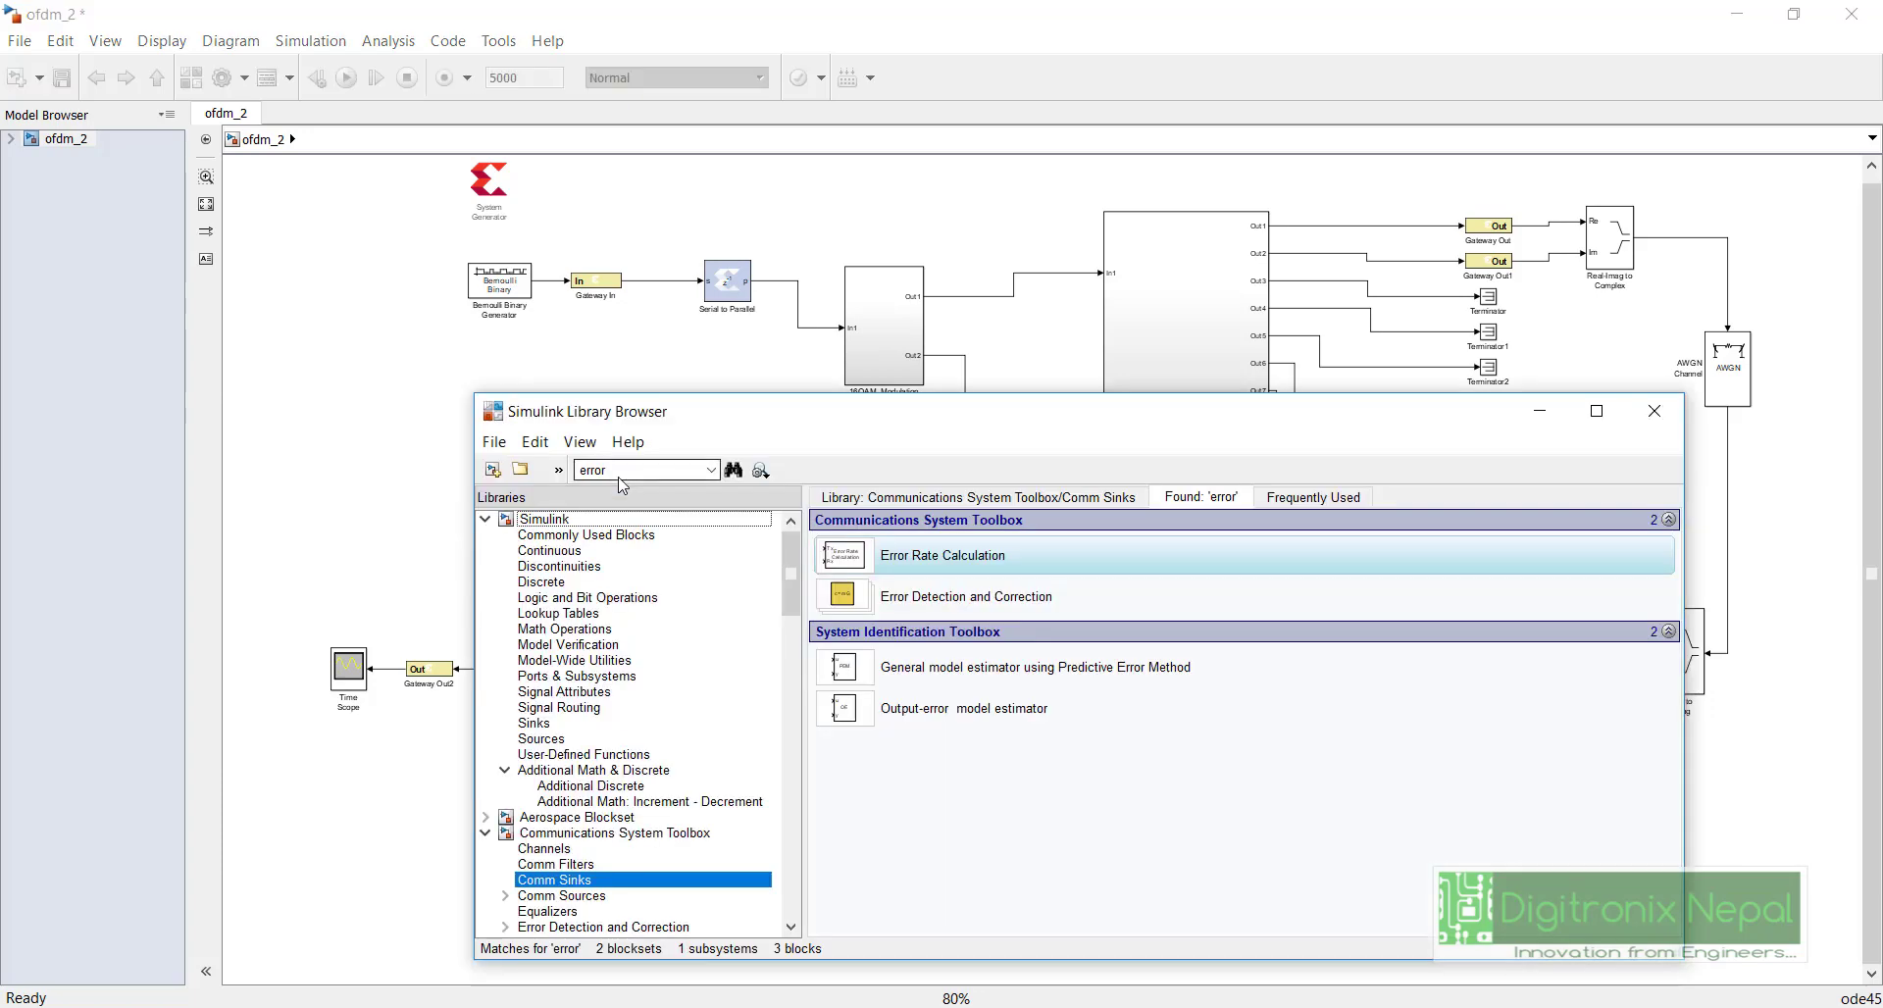
pyautogui.doubleClick(639, 464)
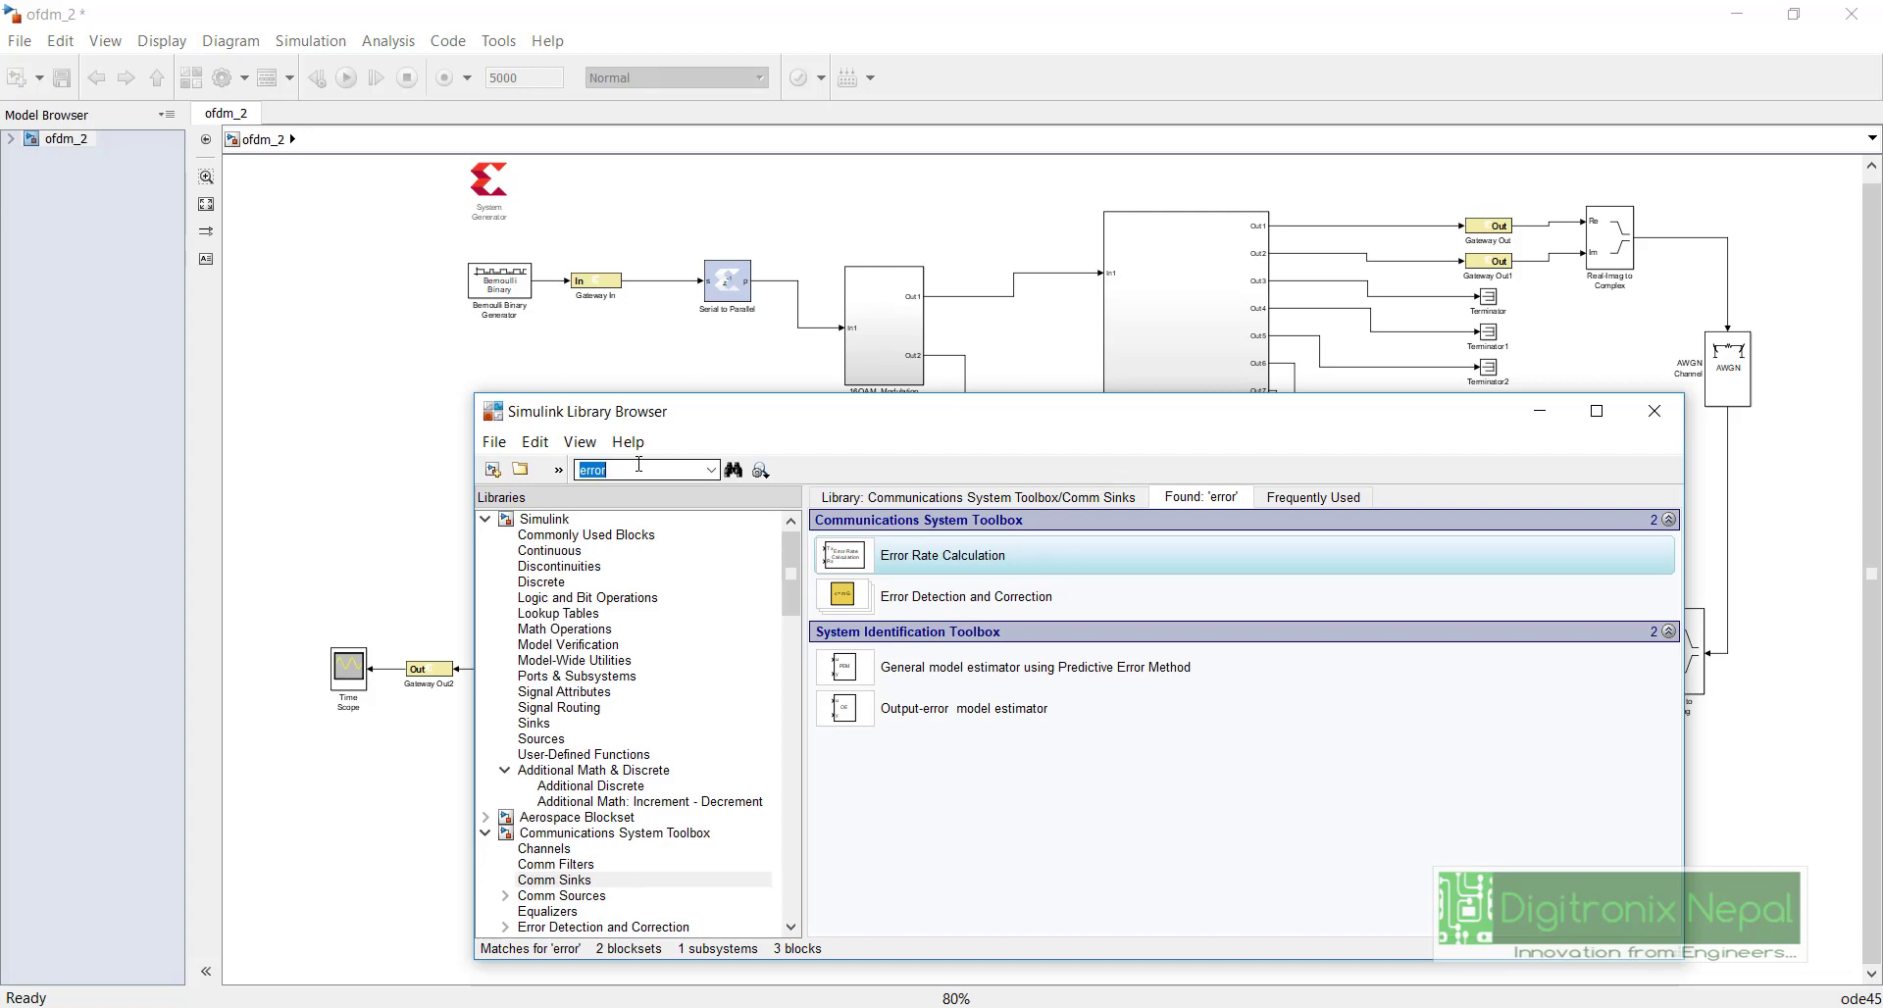
pyautogui.write('display')
pyautogui.press('Return')
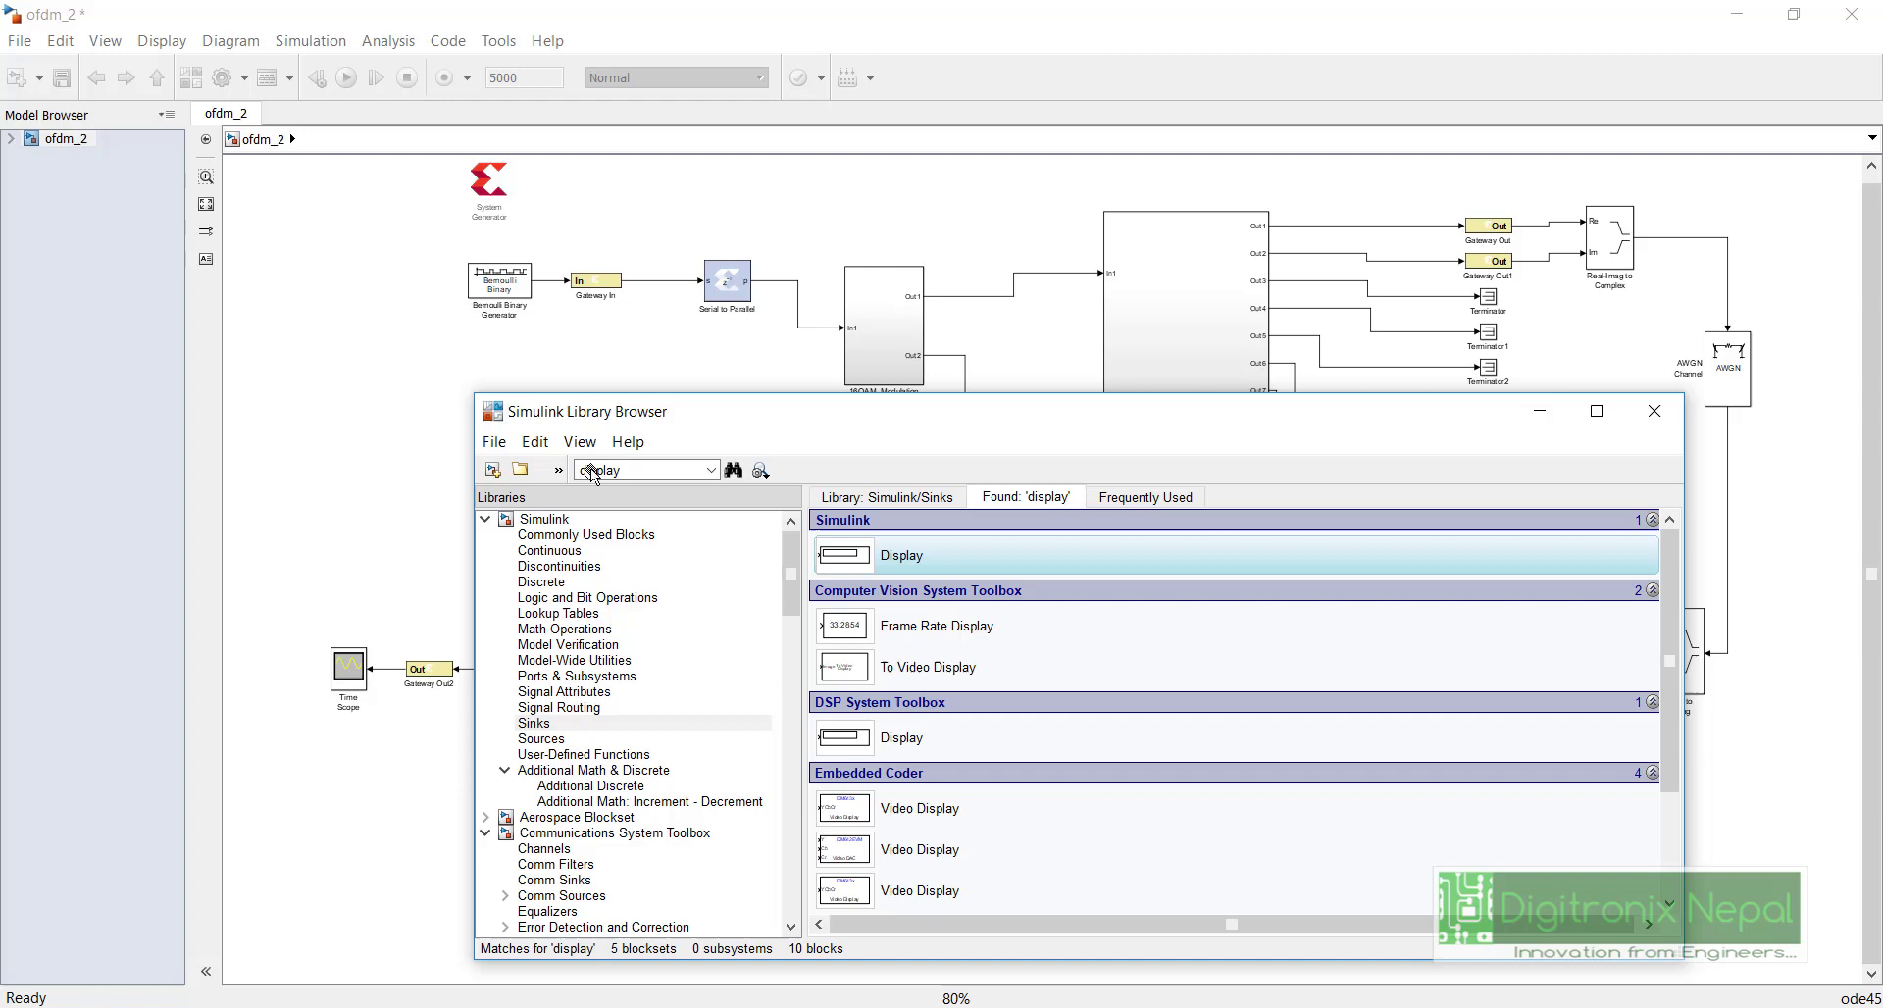
pyautogui.moveTo(846, 555); pyautogui.dragTo(830, 511)
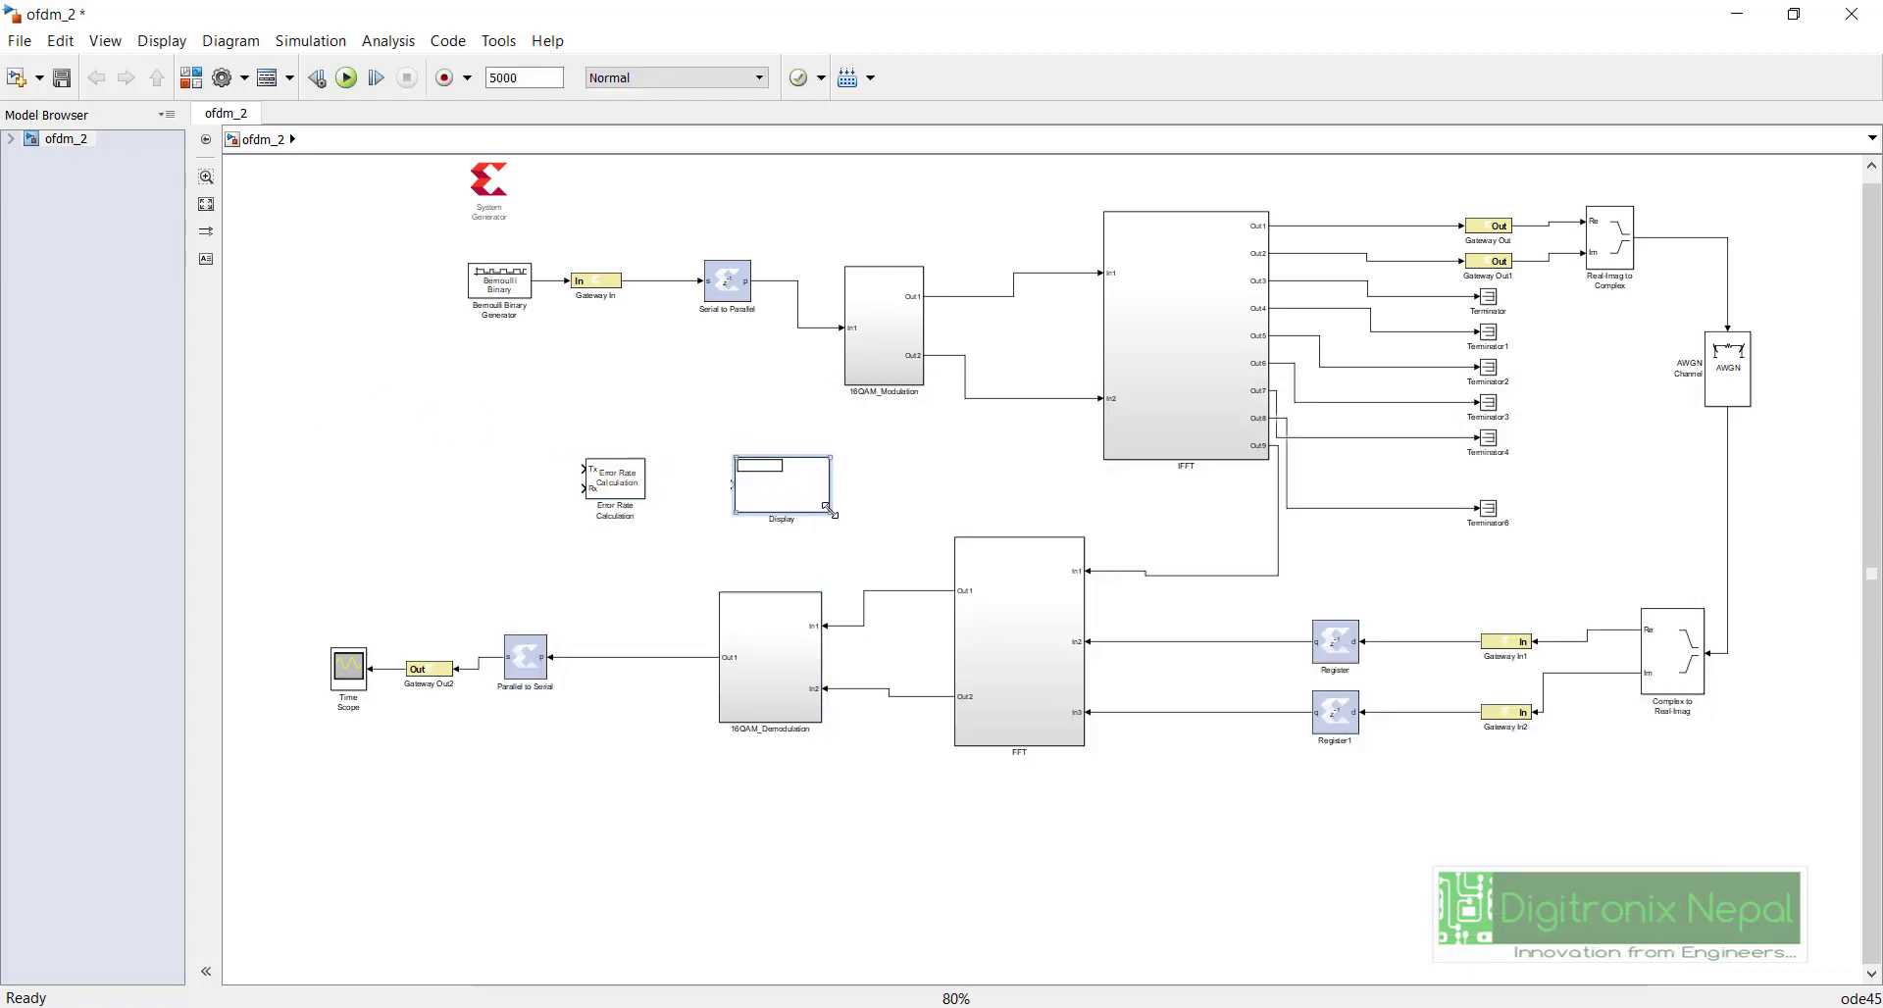
pyautogui.click(631, 491)
pyautogui.doubleClick(631, 491)
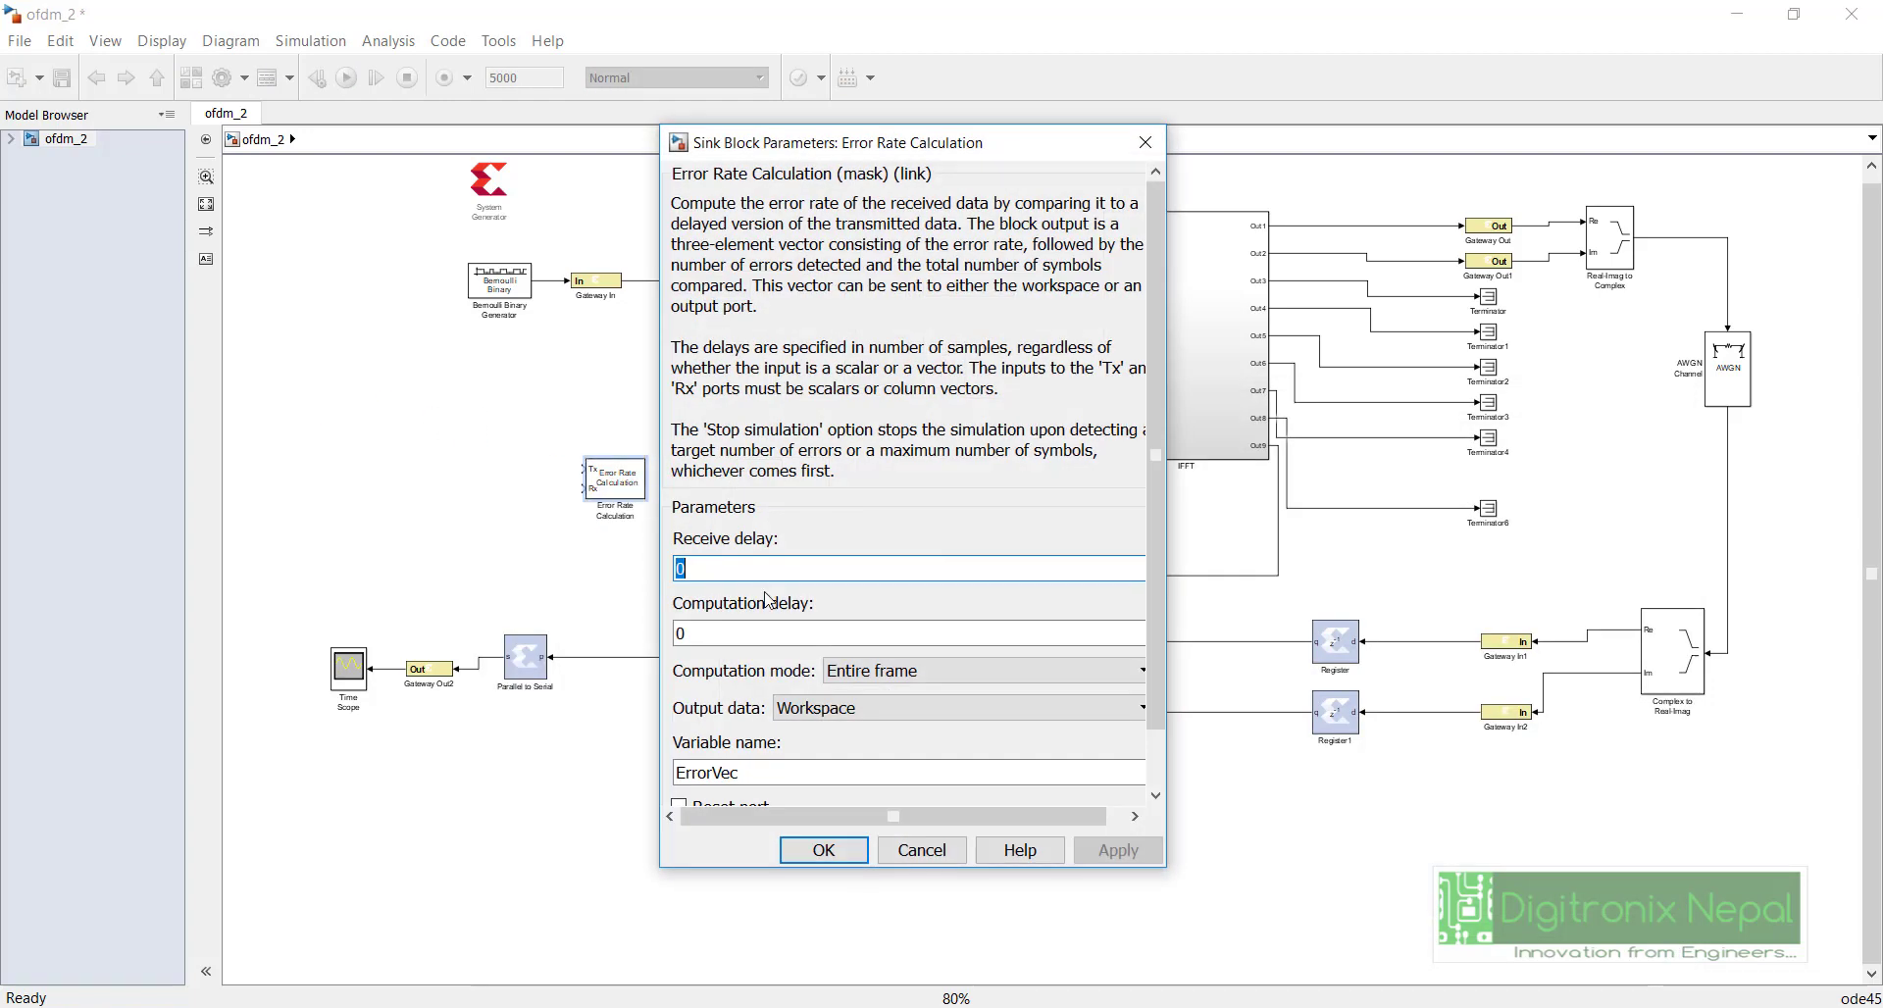
# Step: Set Error Rate Calculation output data to Port, receive delay 1672 and computation delay 700
pyautogui.click(872, 714)
pyautogui.click(863, 752)
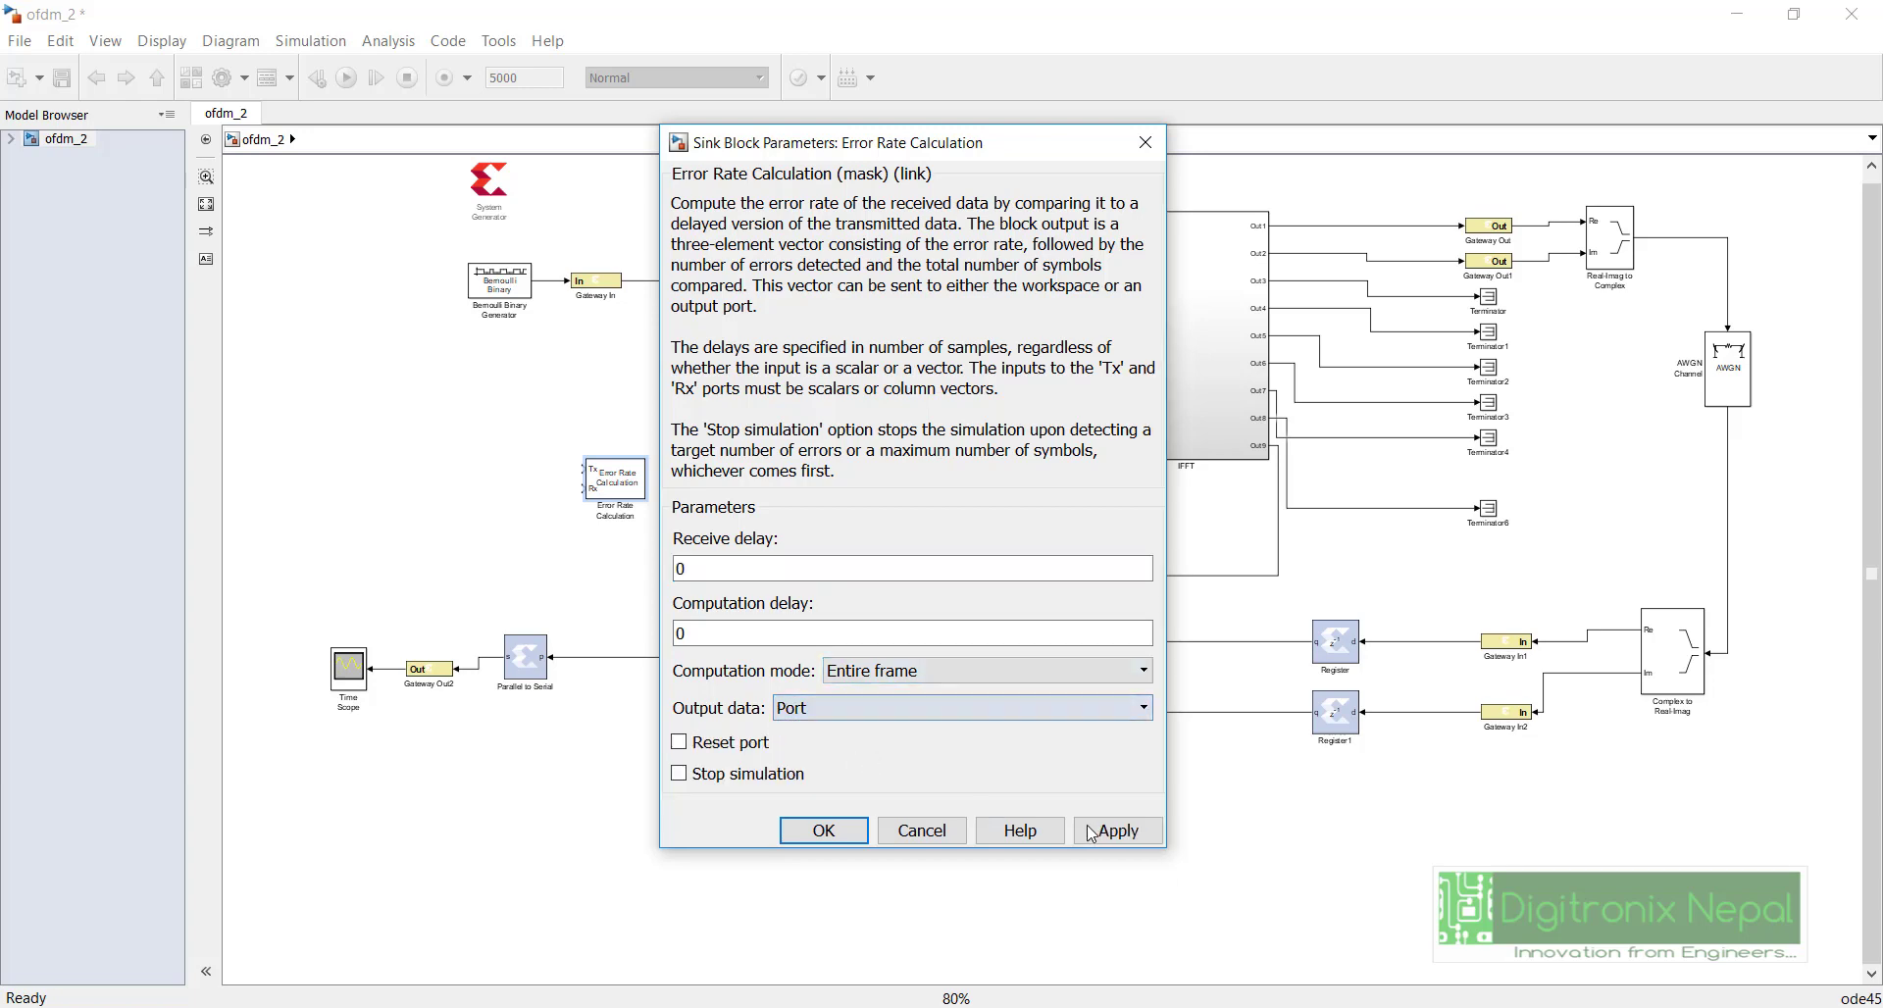
pyautogui.write('1672')
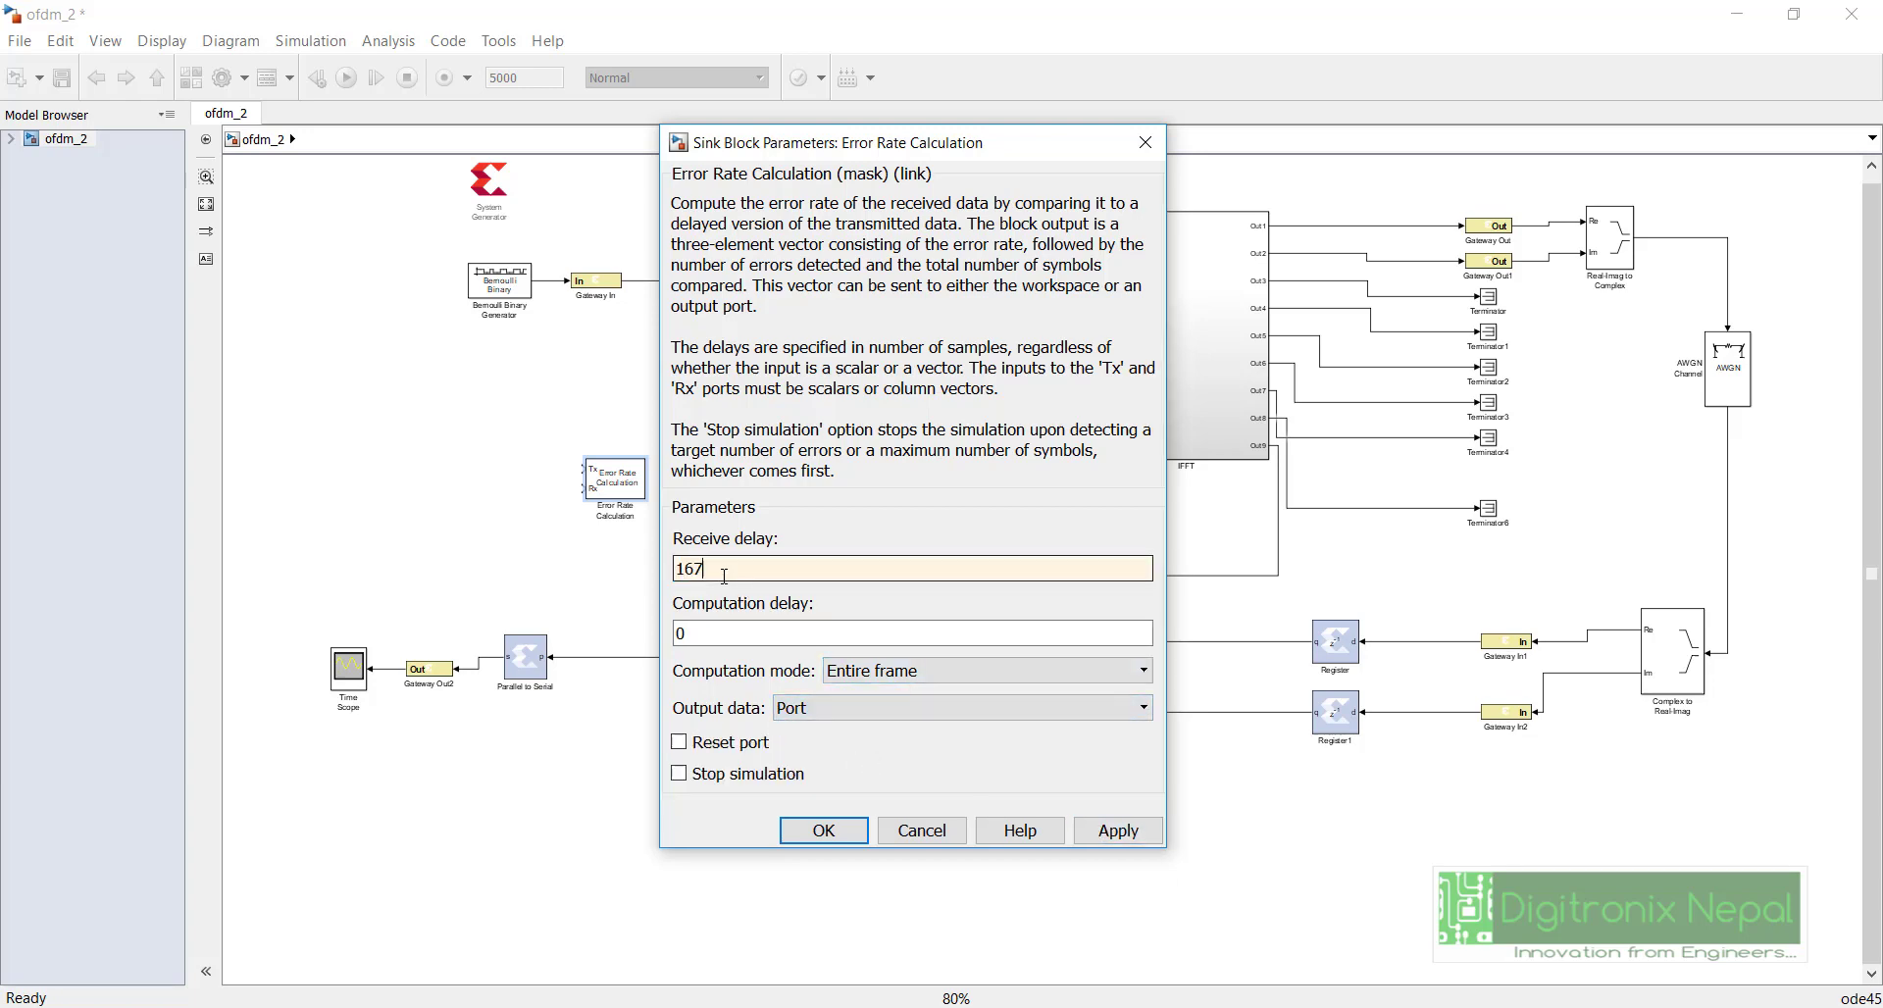
pyautogui.click(713, 636)
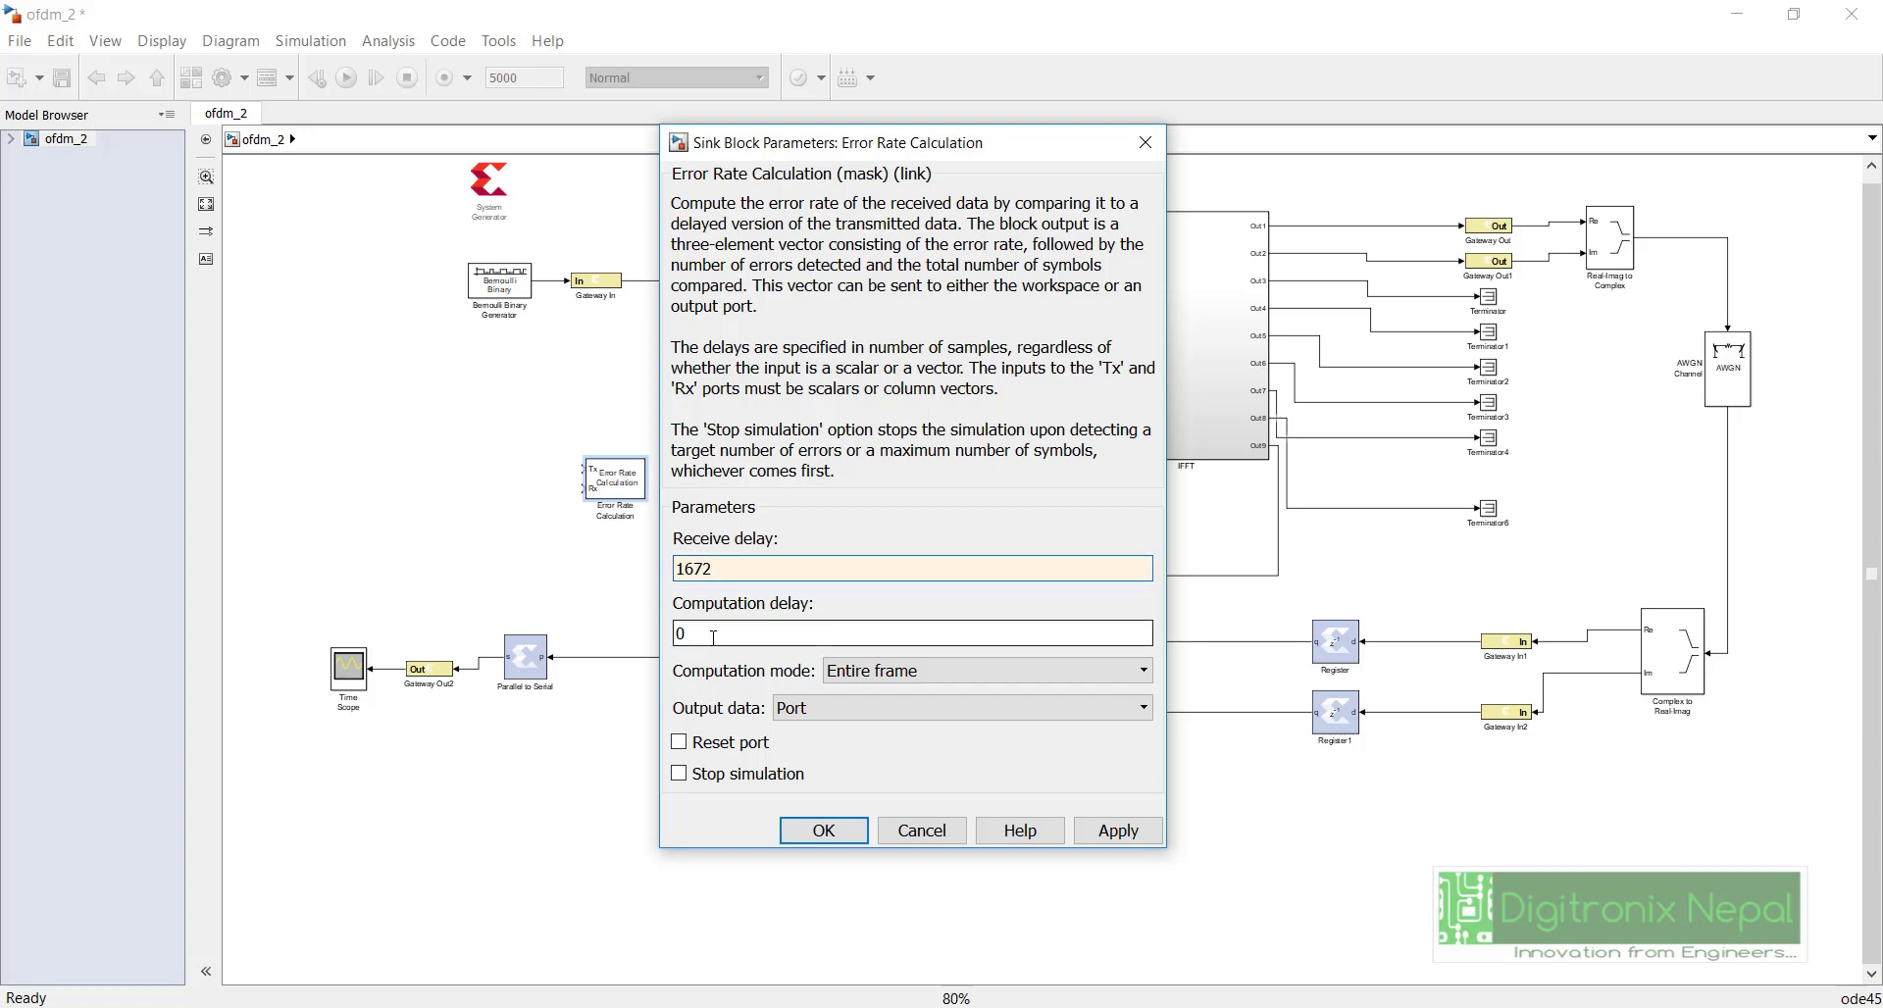
pyautogui.doubleClick(713, 636)
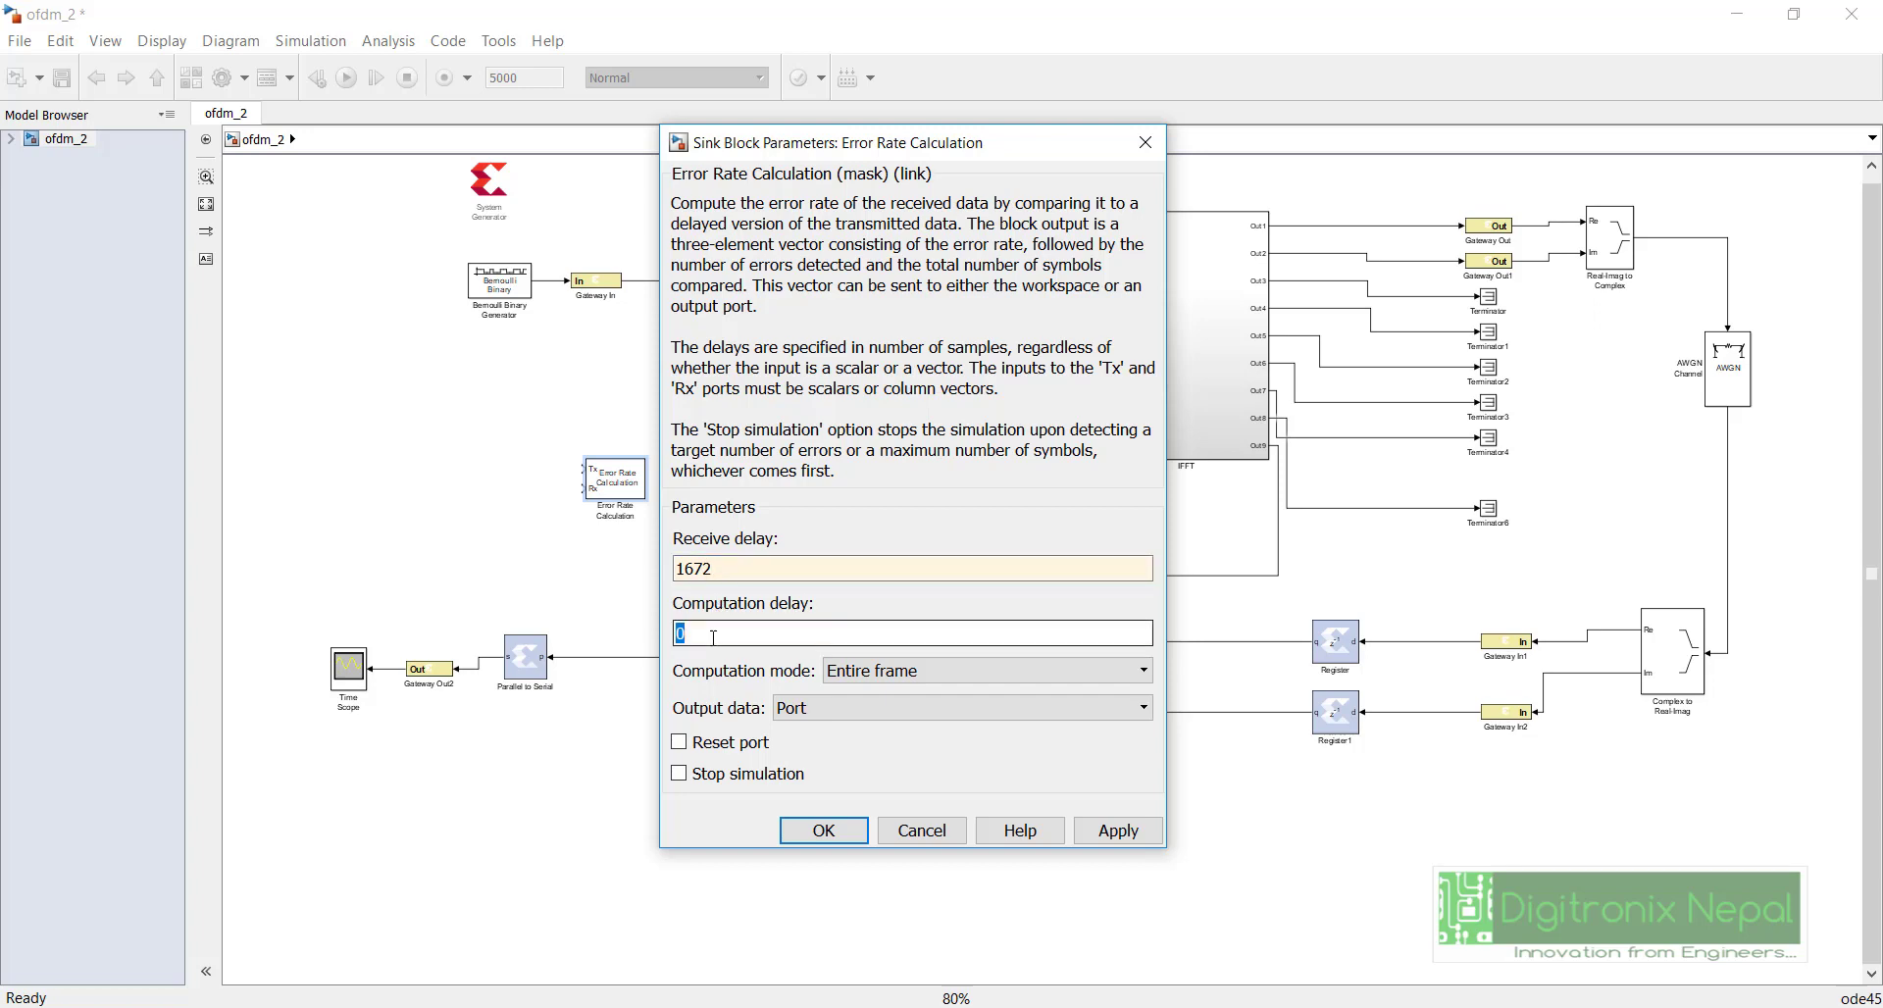
pyautogui.write('700')
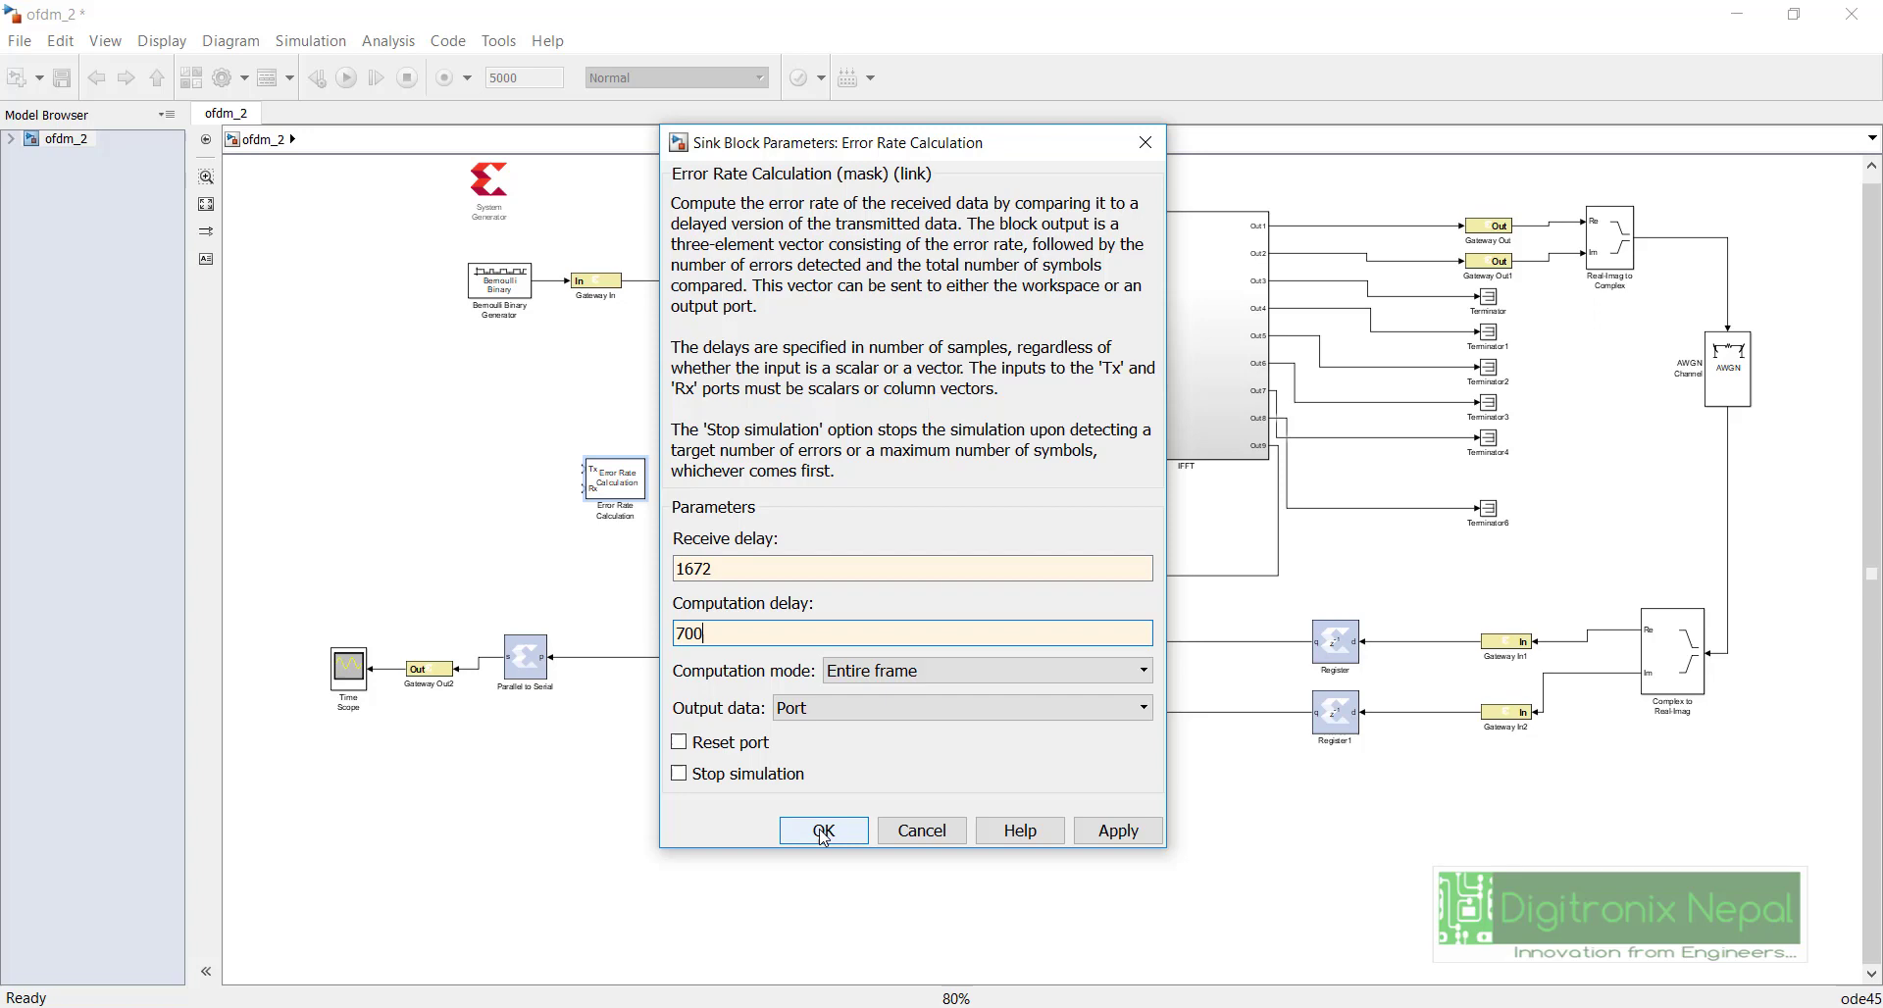
pyautogui.click(823, 830)
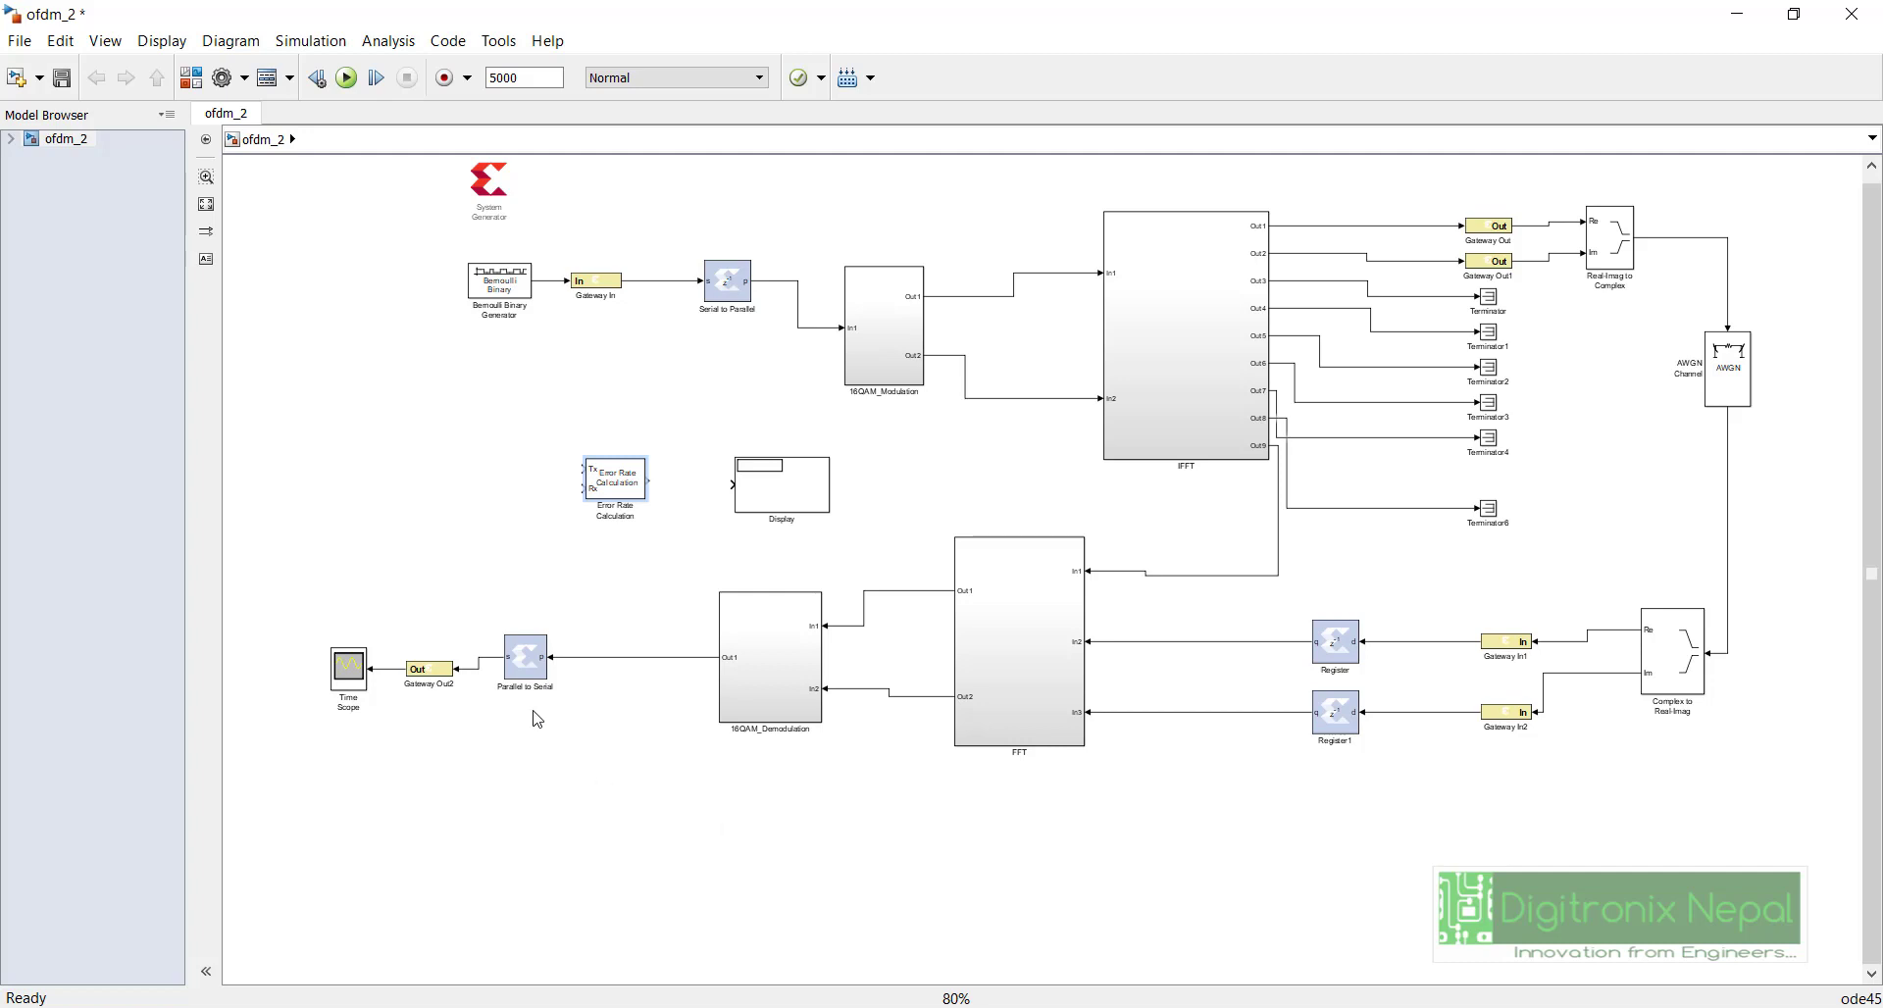
# Step: Wire Gateway Out2 to the Error Rate Calculation Rx input and the transmitted bits to Tx
pyautogui.click(390, 671)
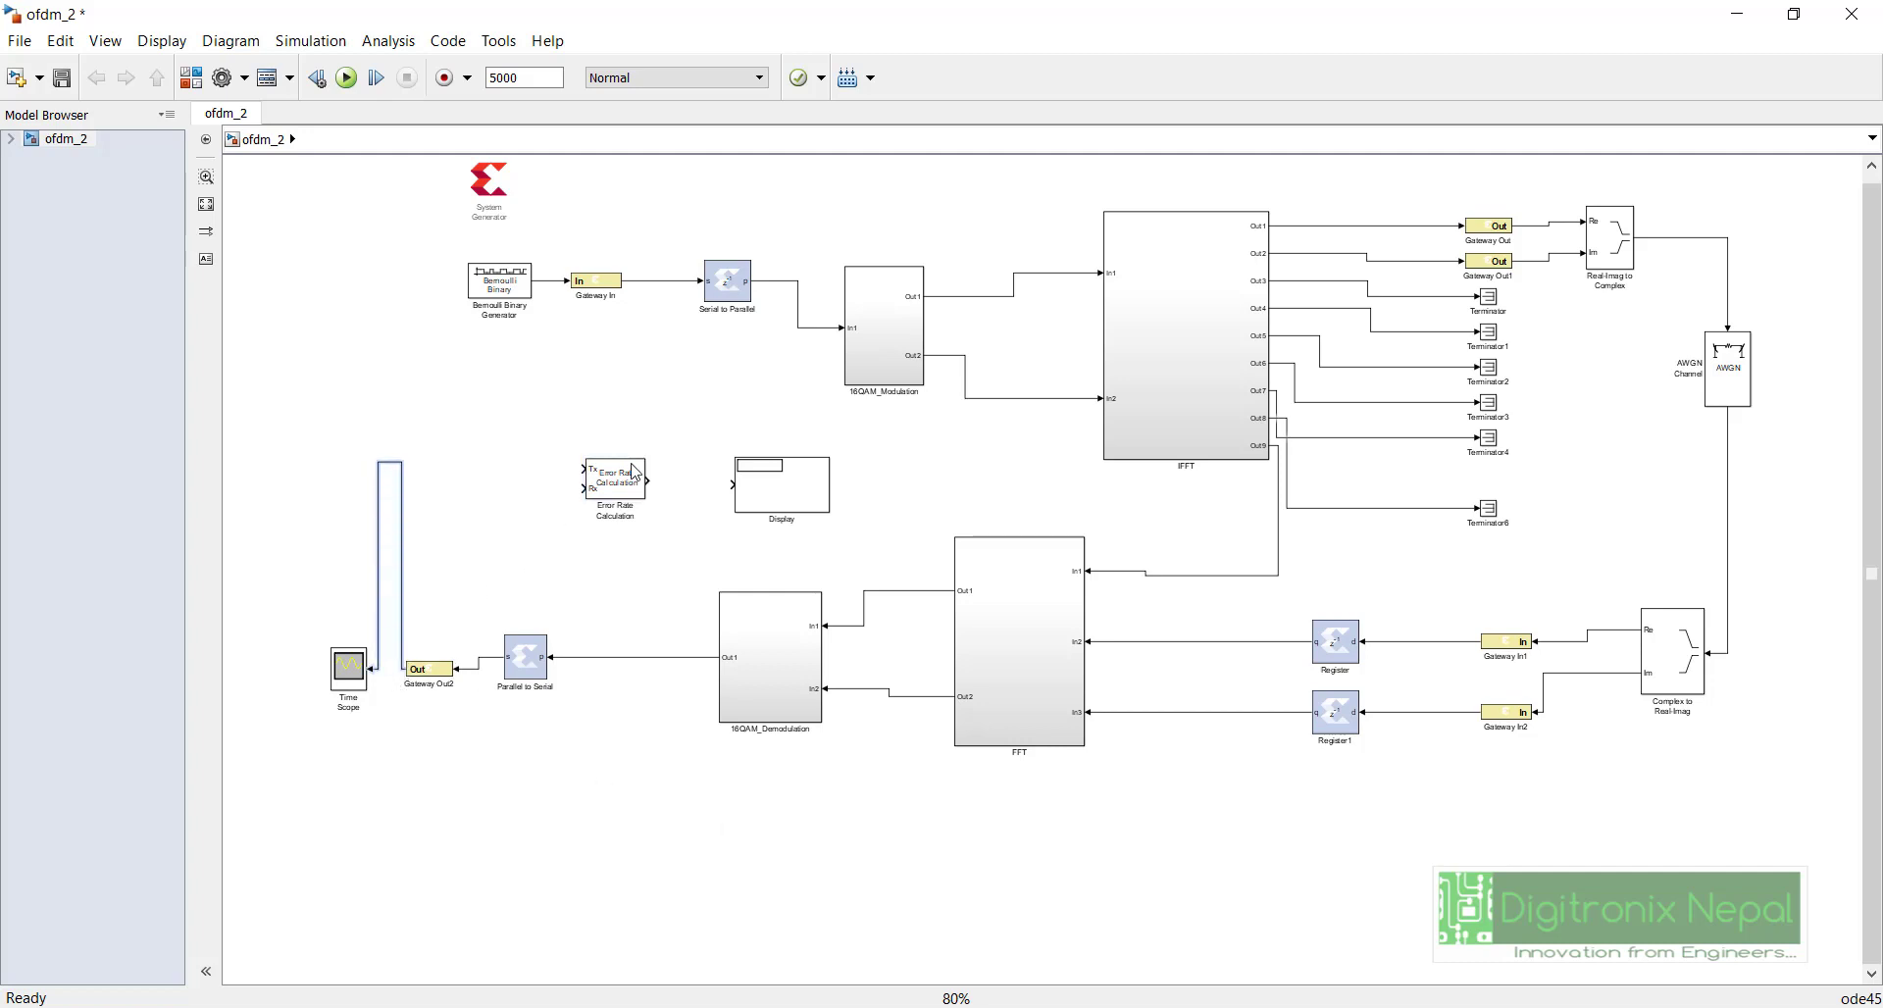
pyautogui.click(443, 675)
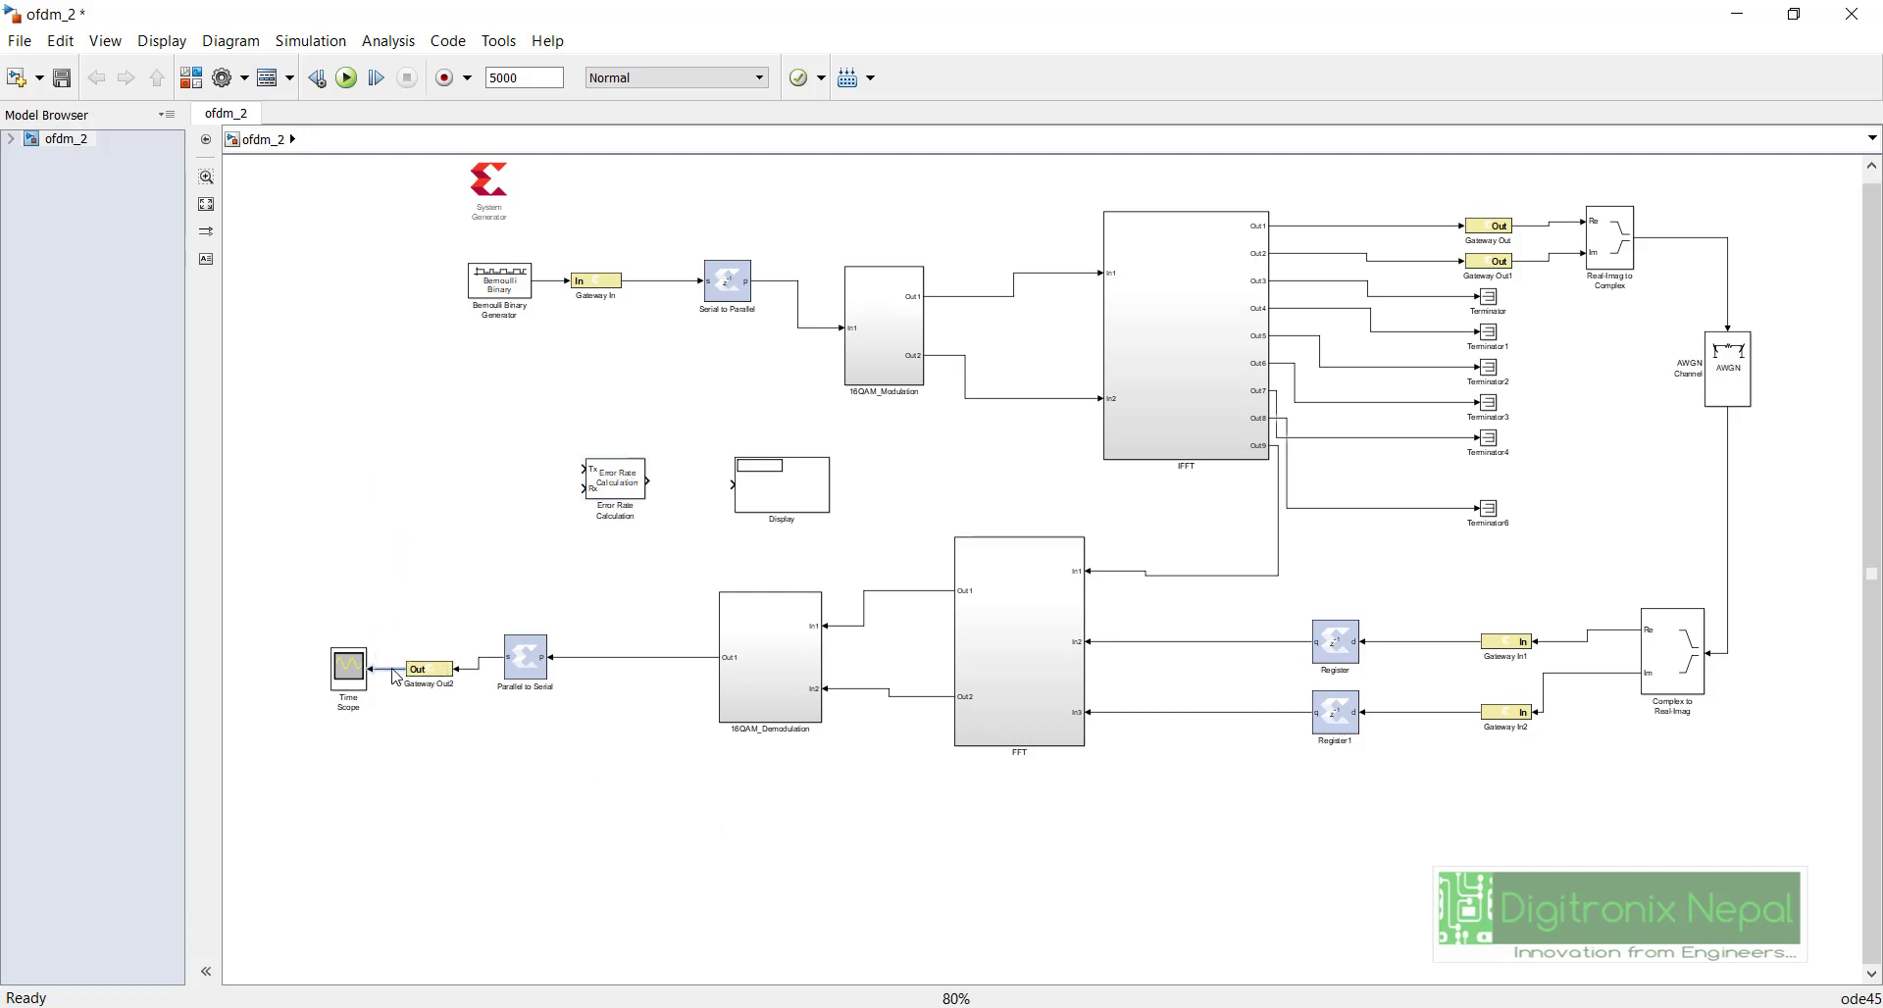
pyautogui.moveTo(392, 669); pyautogui.dragTo(586, 489)
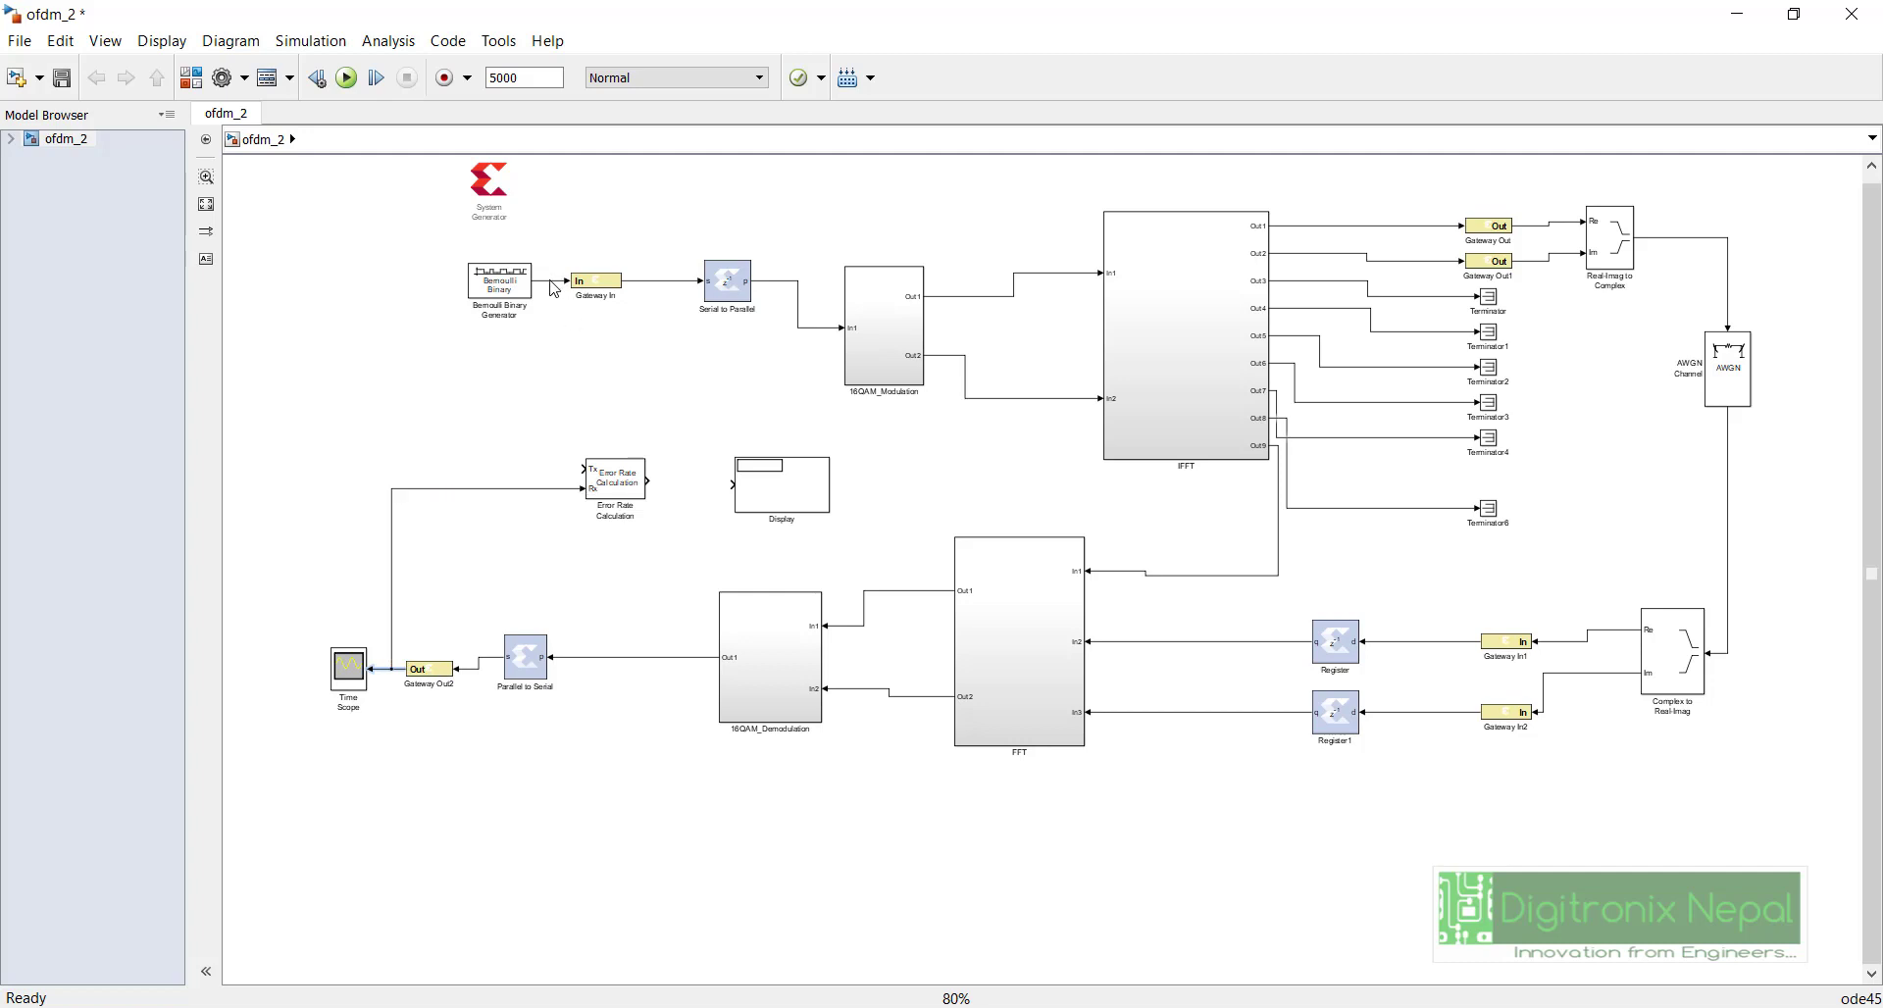
pyautogui.moveTo(551, 282); pyautogui.dragTo(752, 488)
# Step: Search the library for 'wavesc' and place a Xilinx WaveScope block on the canvas
pyautogui.hotkey('ctrl', 'shift', 'l')
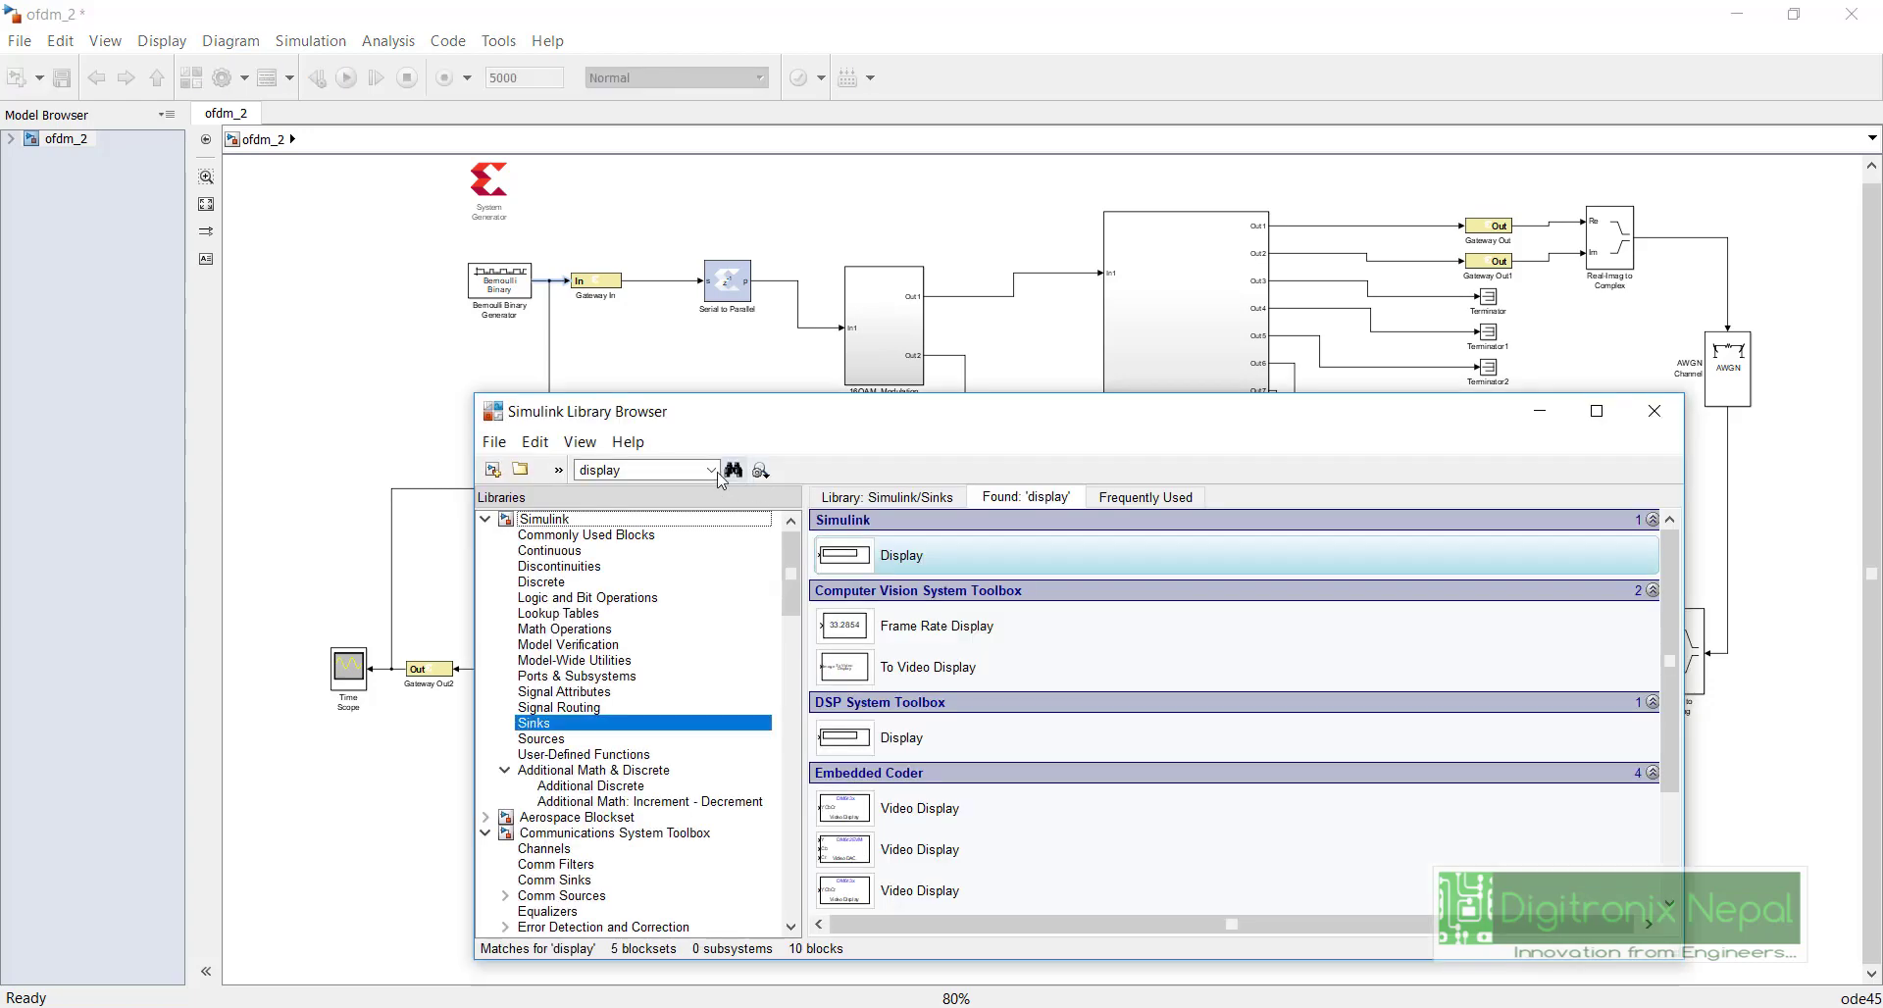
pyautogui.doubleClick(682, 472)
pyautogui.write('workspace')
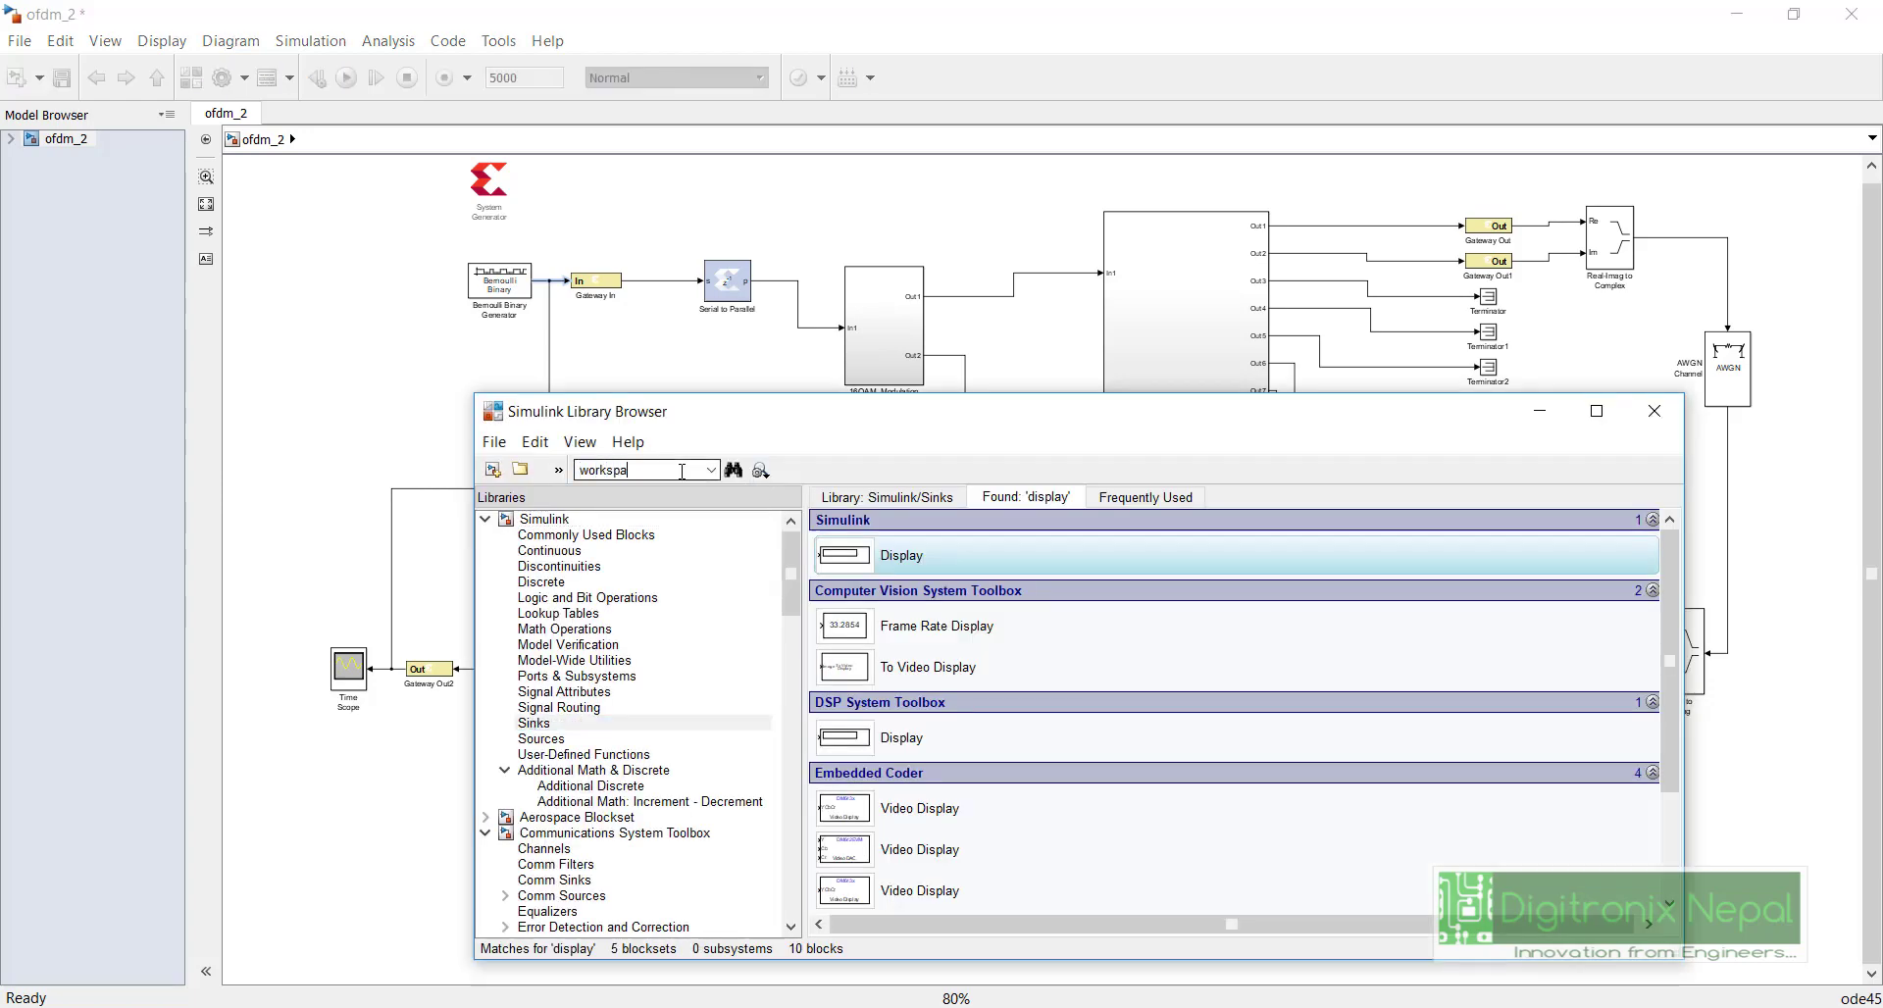
pyautogui.doubleClick(682, 471)
pyautogui.write('wavescope')
pyautogui.press('Return')
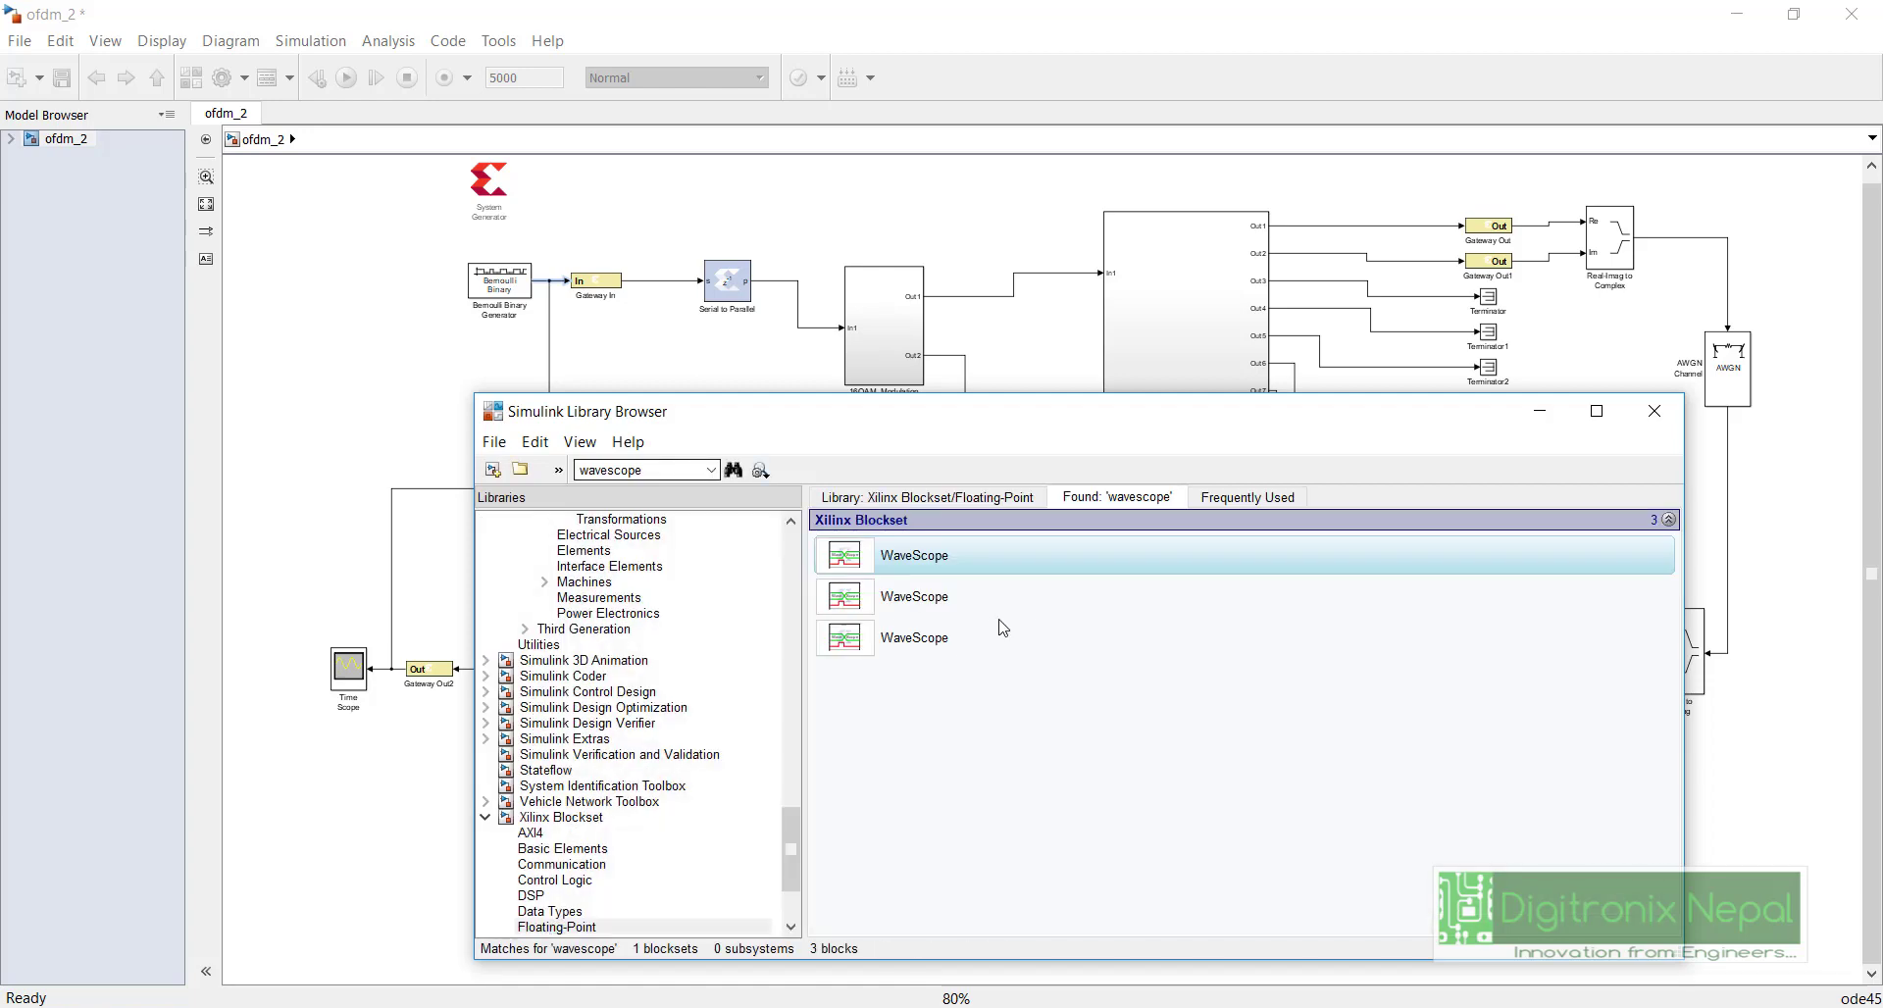
pyautogui.moveTo(365, 429); pyautogui.dragTo(362, 427)
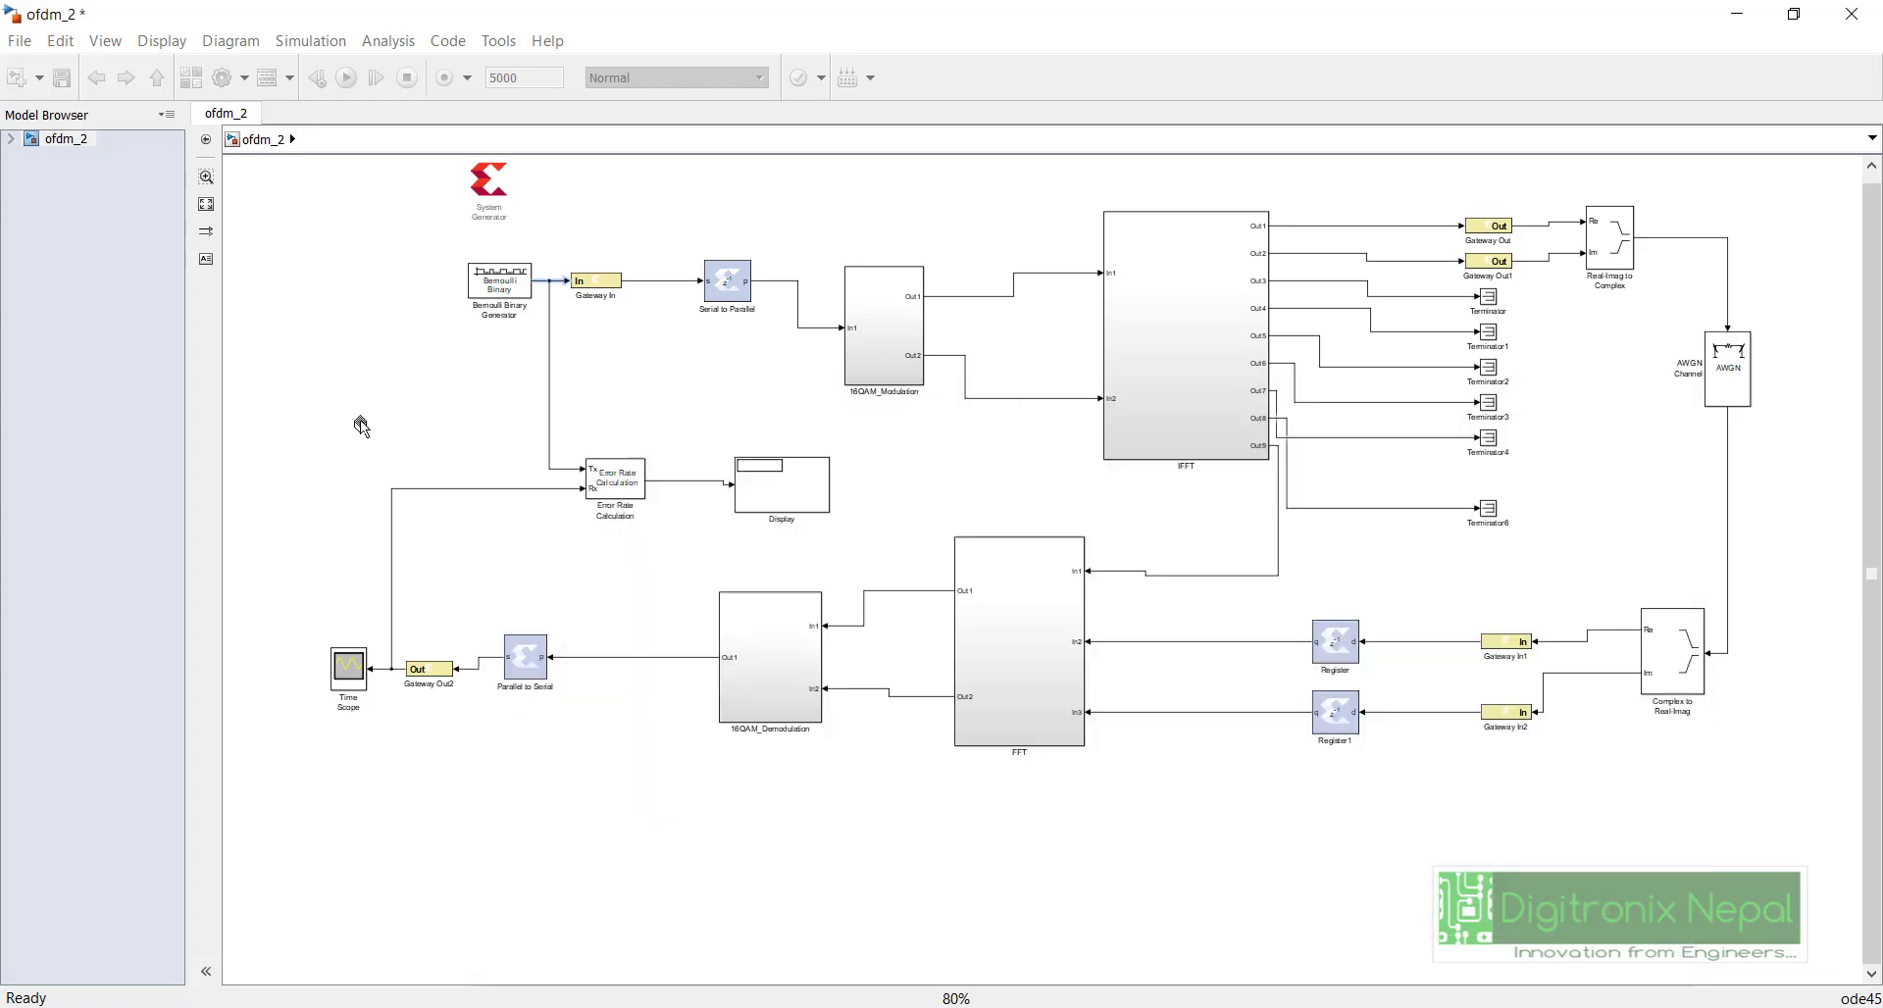
# Step: Open the WaveScope and add Gateway Out2's output 1 to its plotted signals
pyautogui.doubleClick(365, 428)
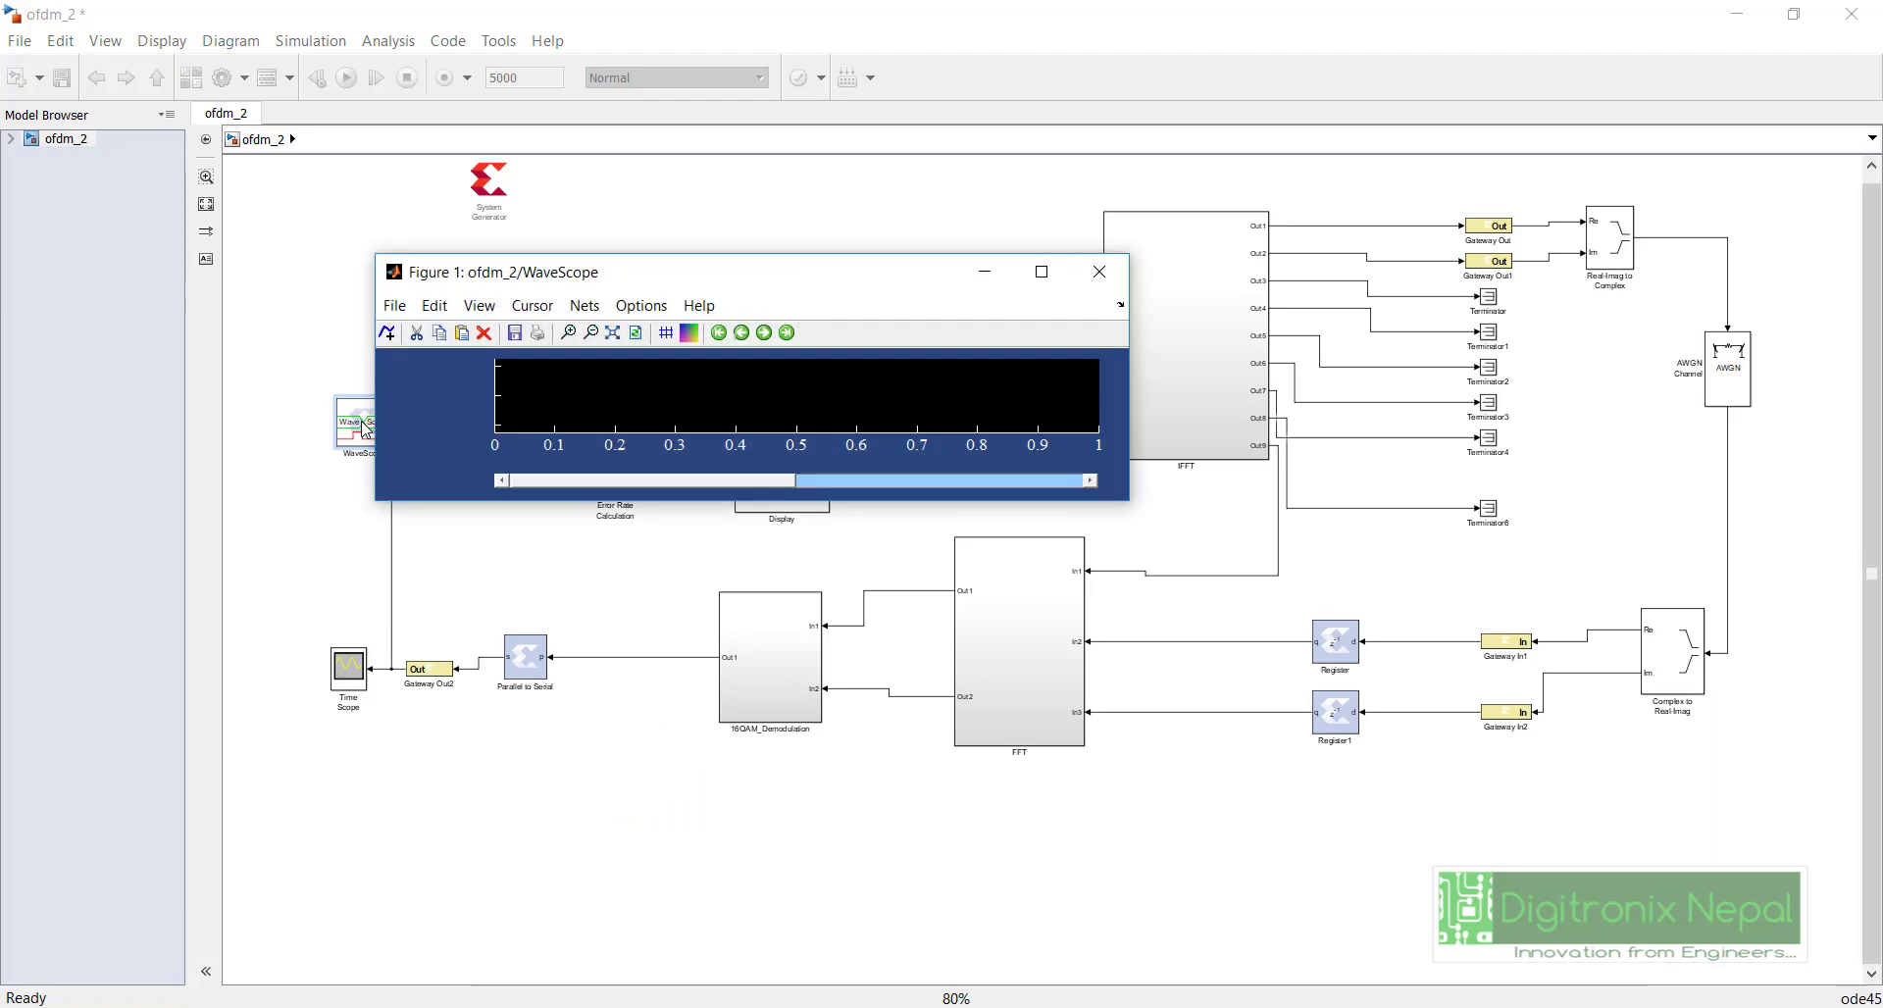
pyautogui.click(588, 307)
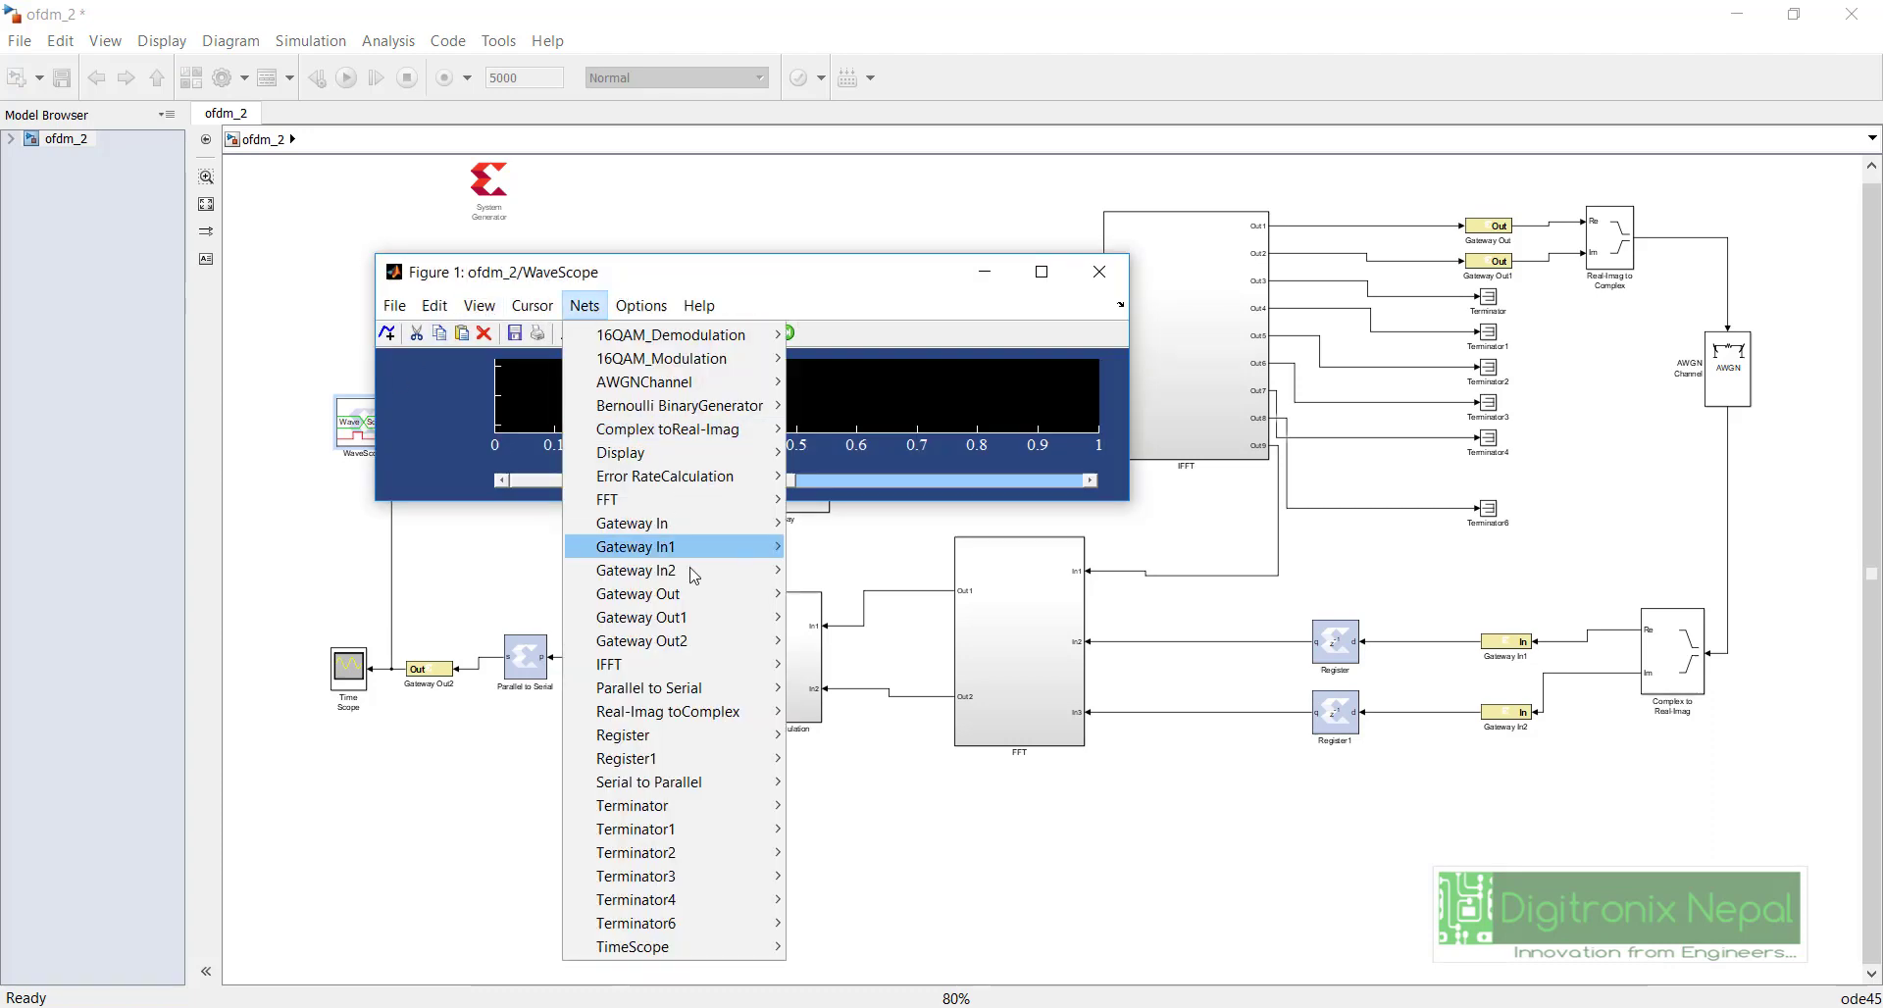
pyautogui.moveTo(692, 642)
pyautogui.moveTo(867, 676)
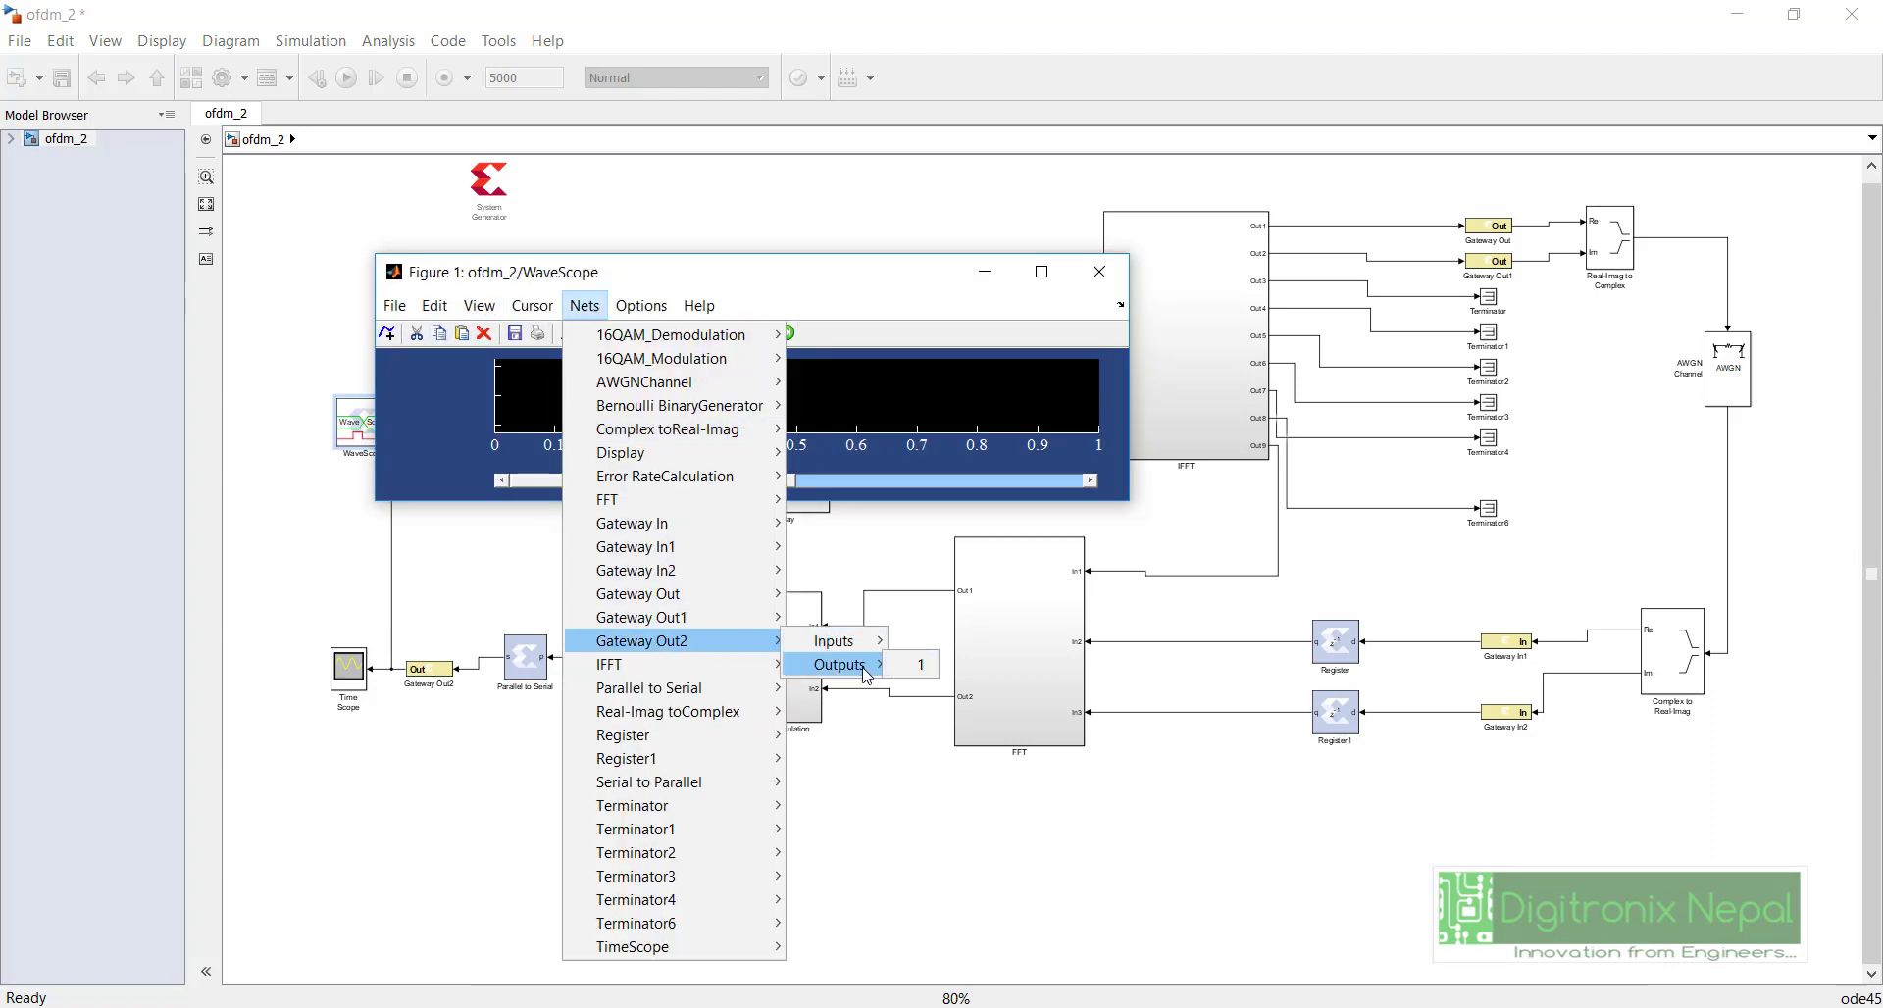
pyautogui.click(920, 665)
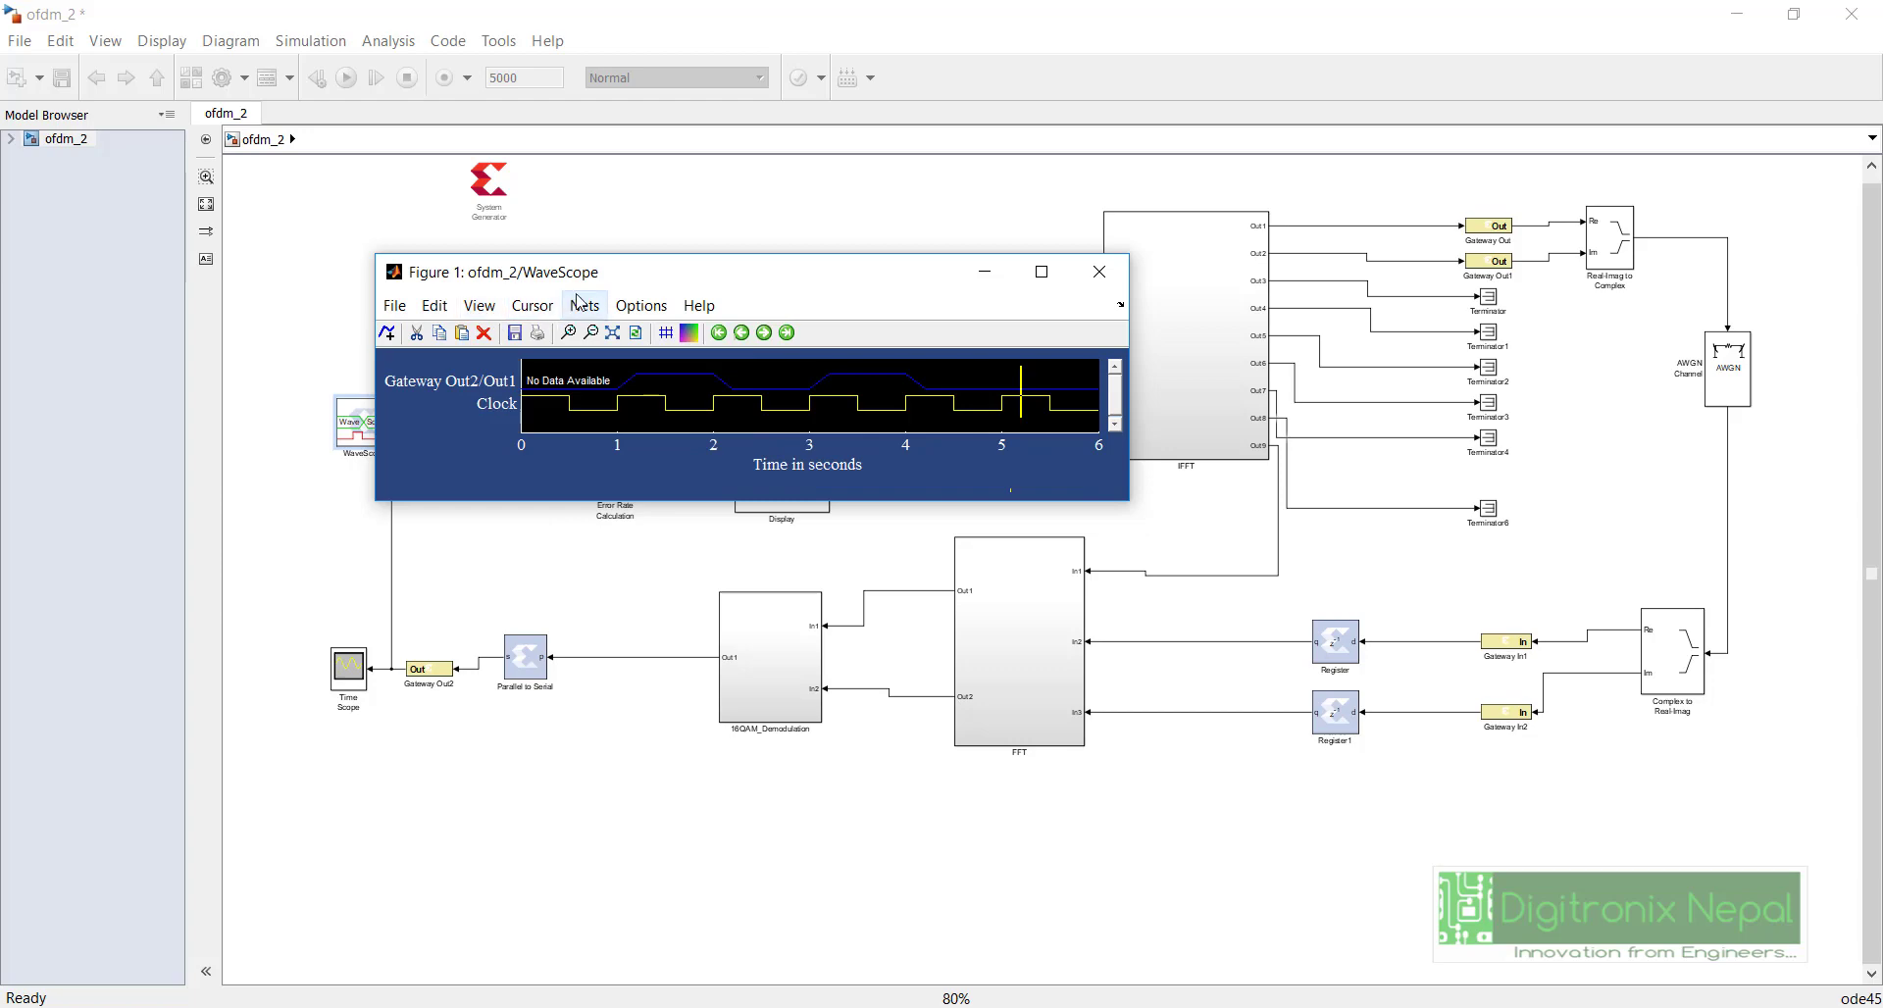
pyautogui.moveTo(602, 273); pyautogui.dragTo(611, 383)
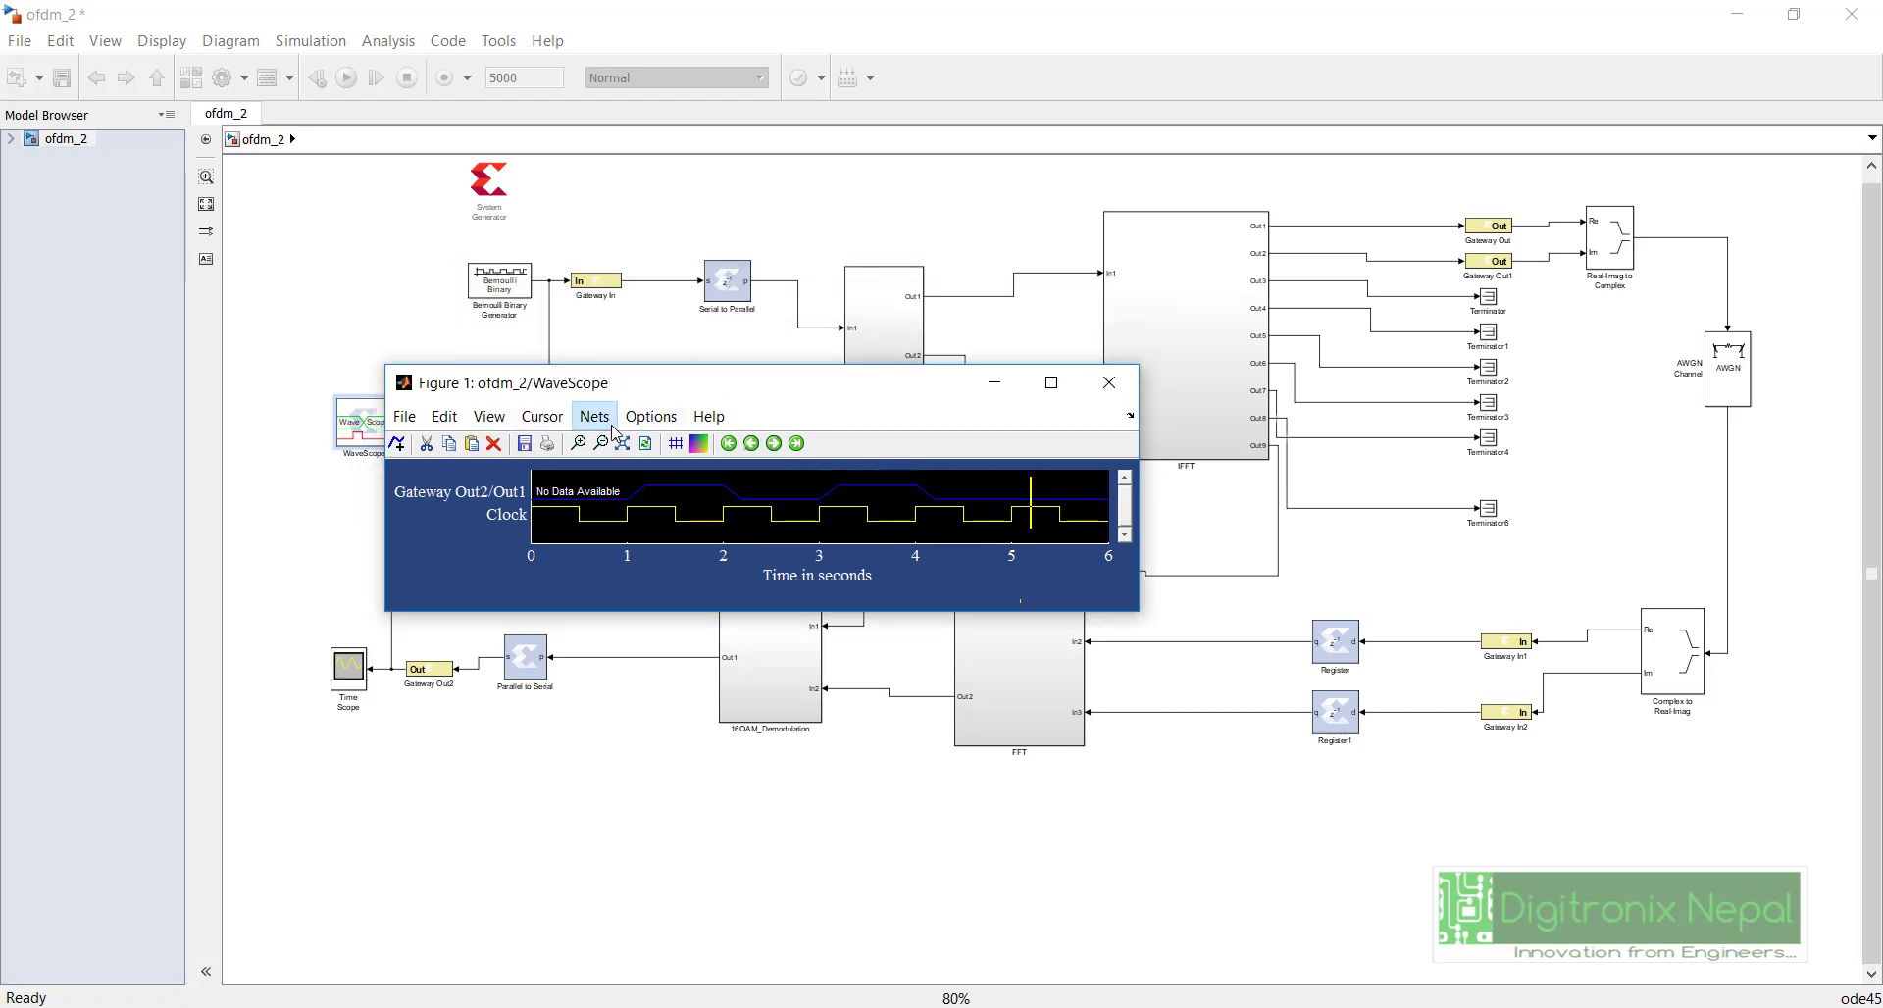
# Step: Add Gateway In's output above Gateway Out2, run the simulation, and close the Time Scope
pyautogui.click(596, 418)
pyautogui.moveTo(722, 625)
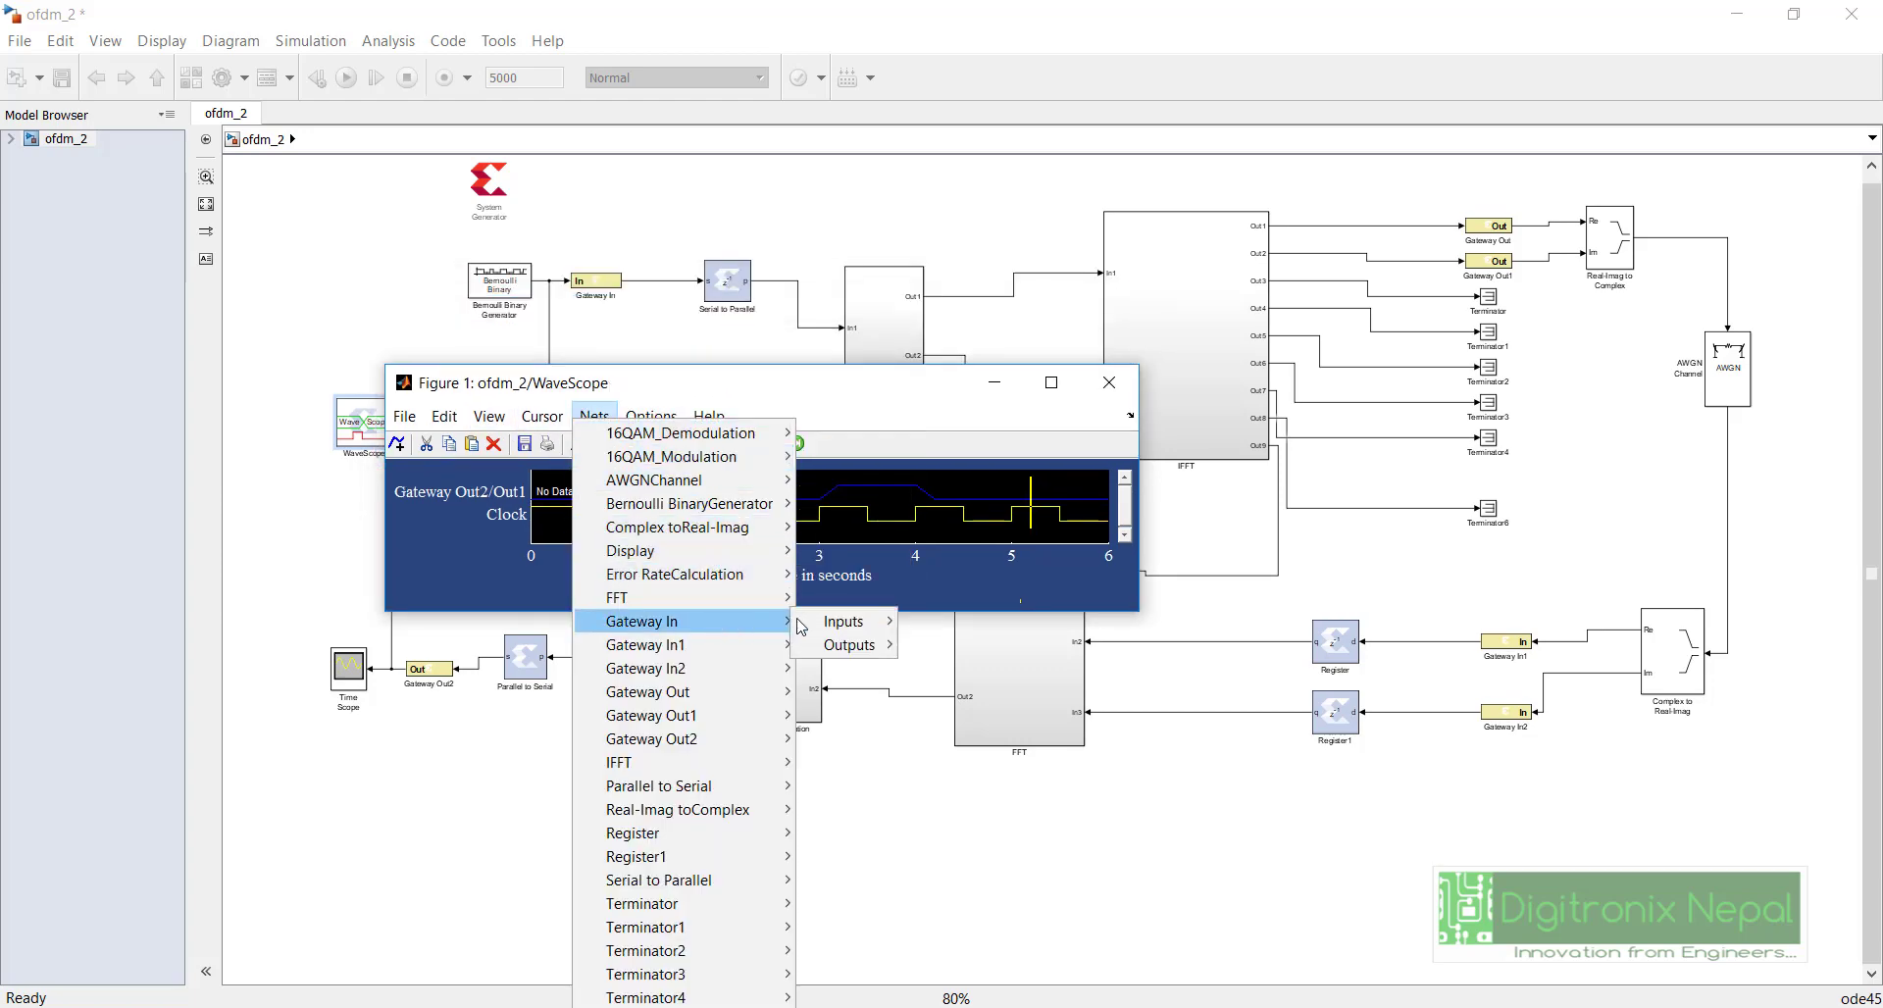
pyautogui.moveTo(850, 644)
pyautogui.click(922, 645)
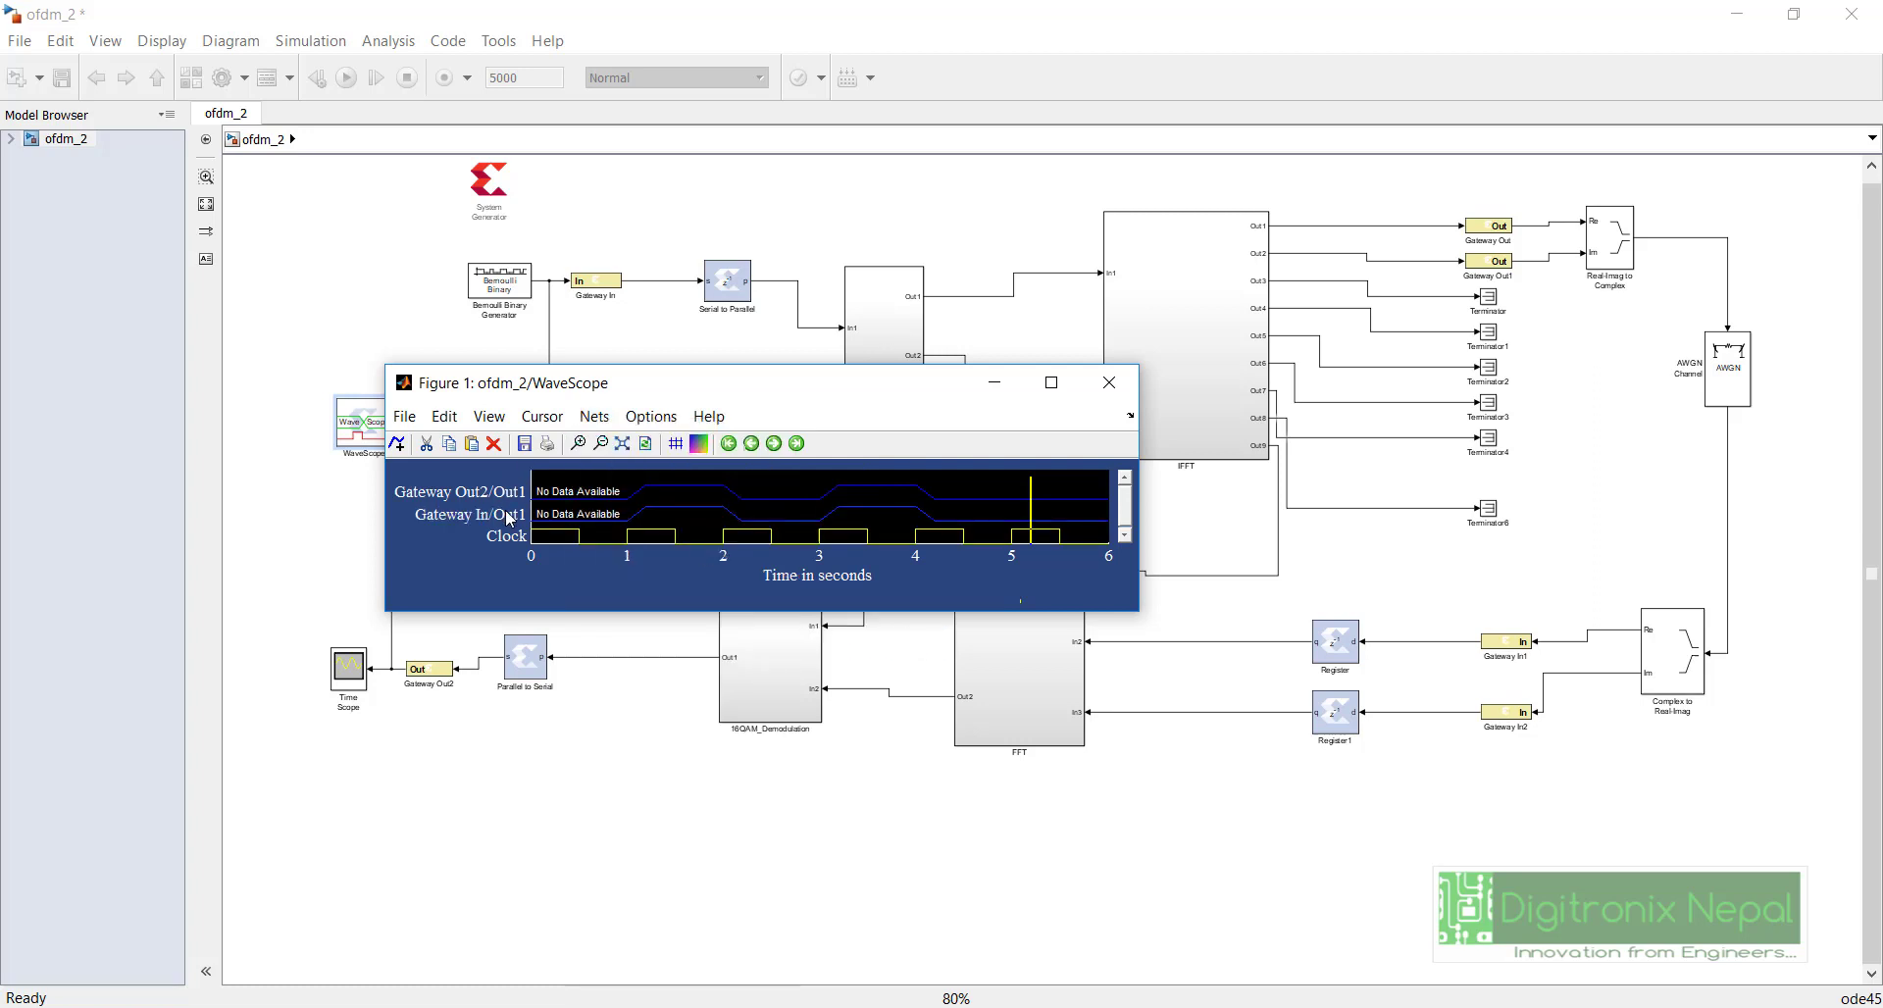
pyautogui.moveTo(510, 520); pyautogui.dragTo(503, 488)
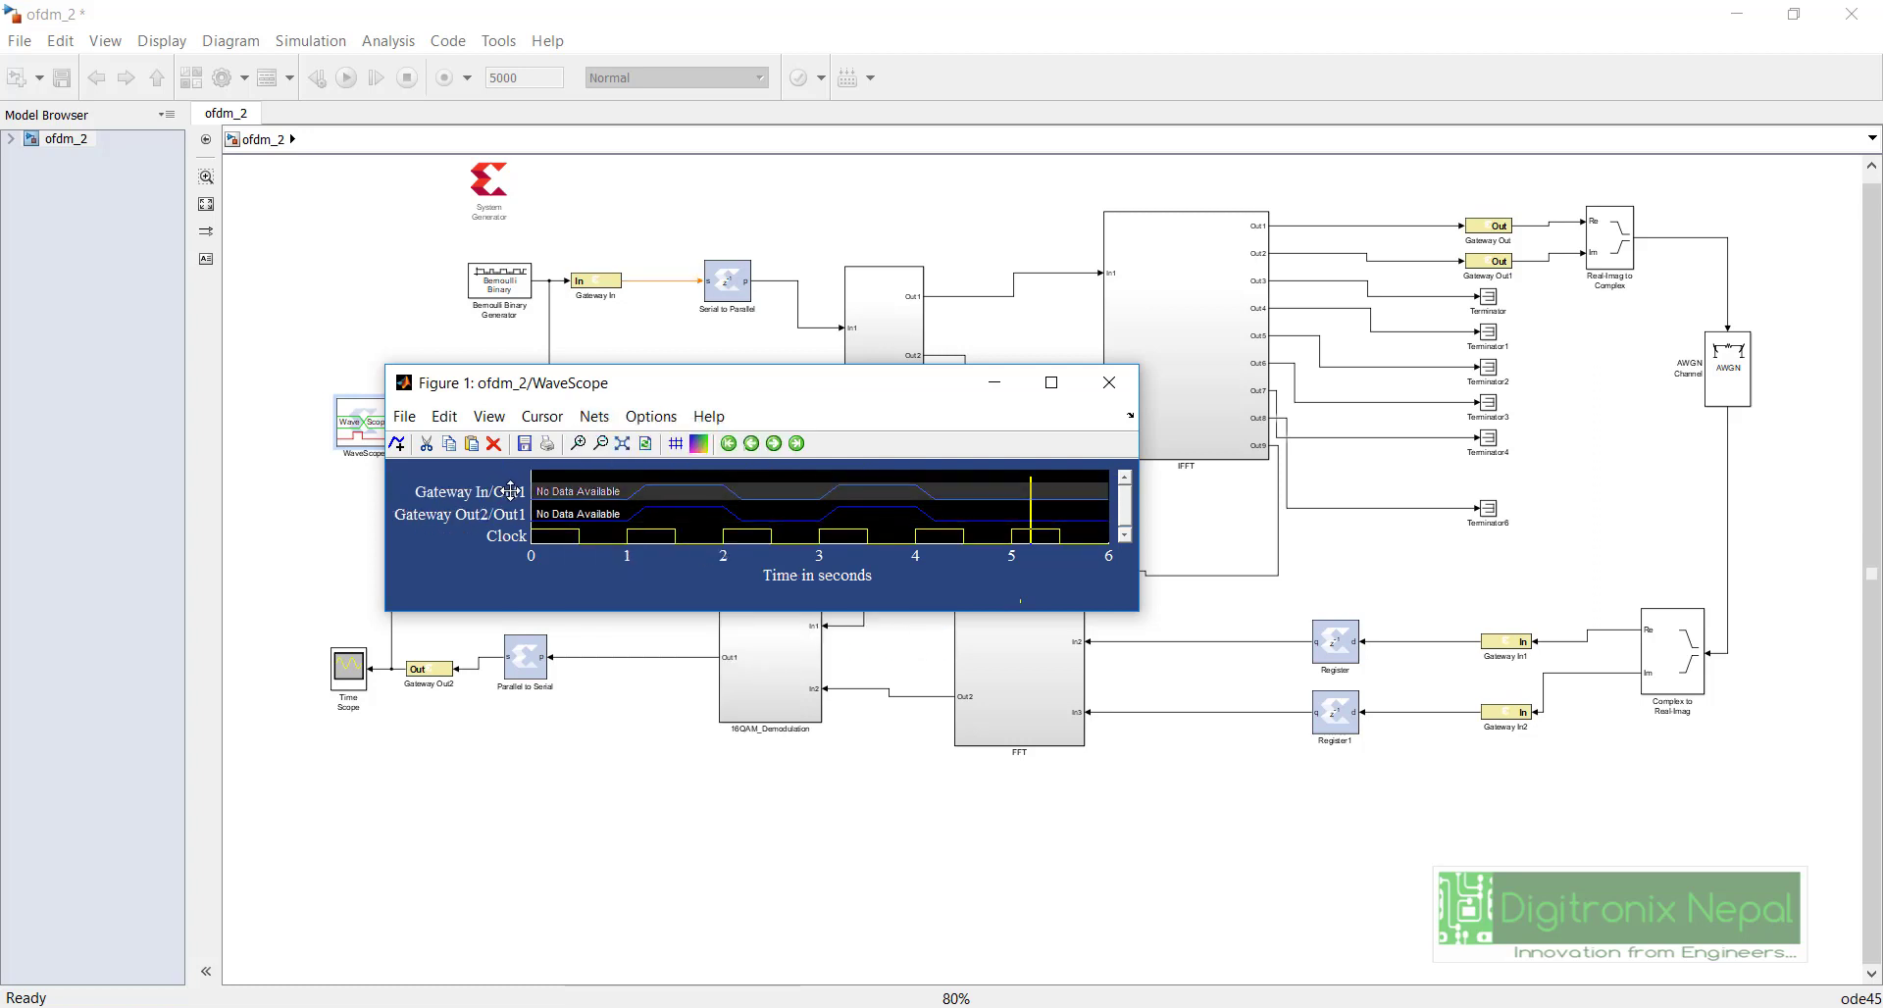
pyautogui.click(349, 78)
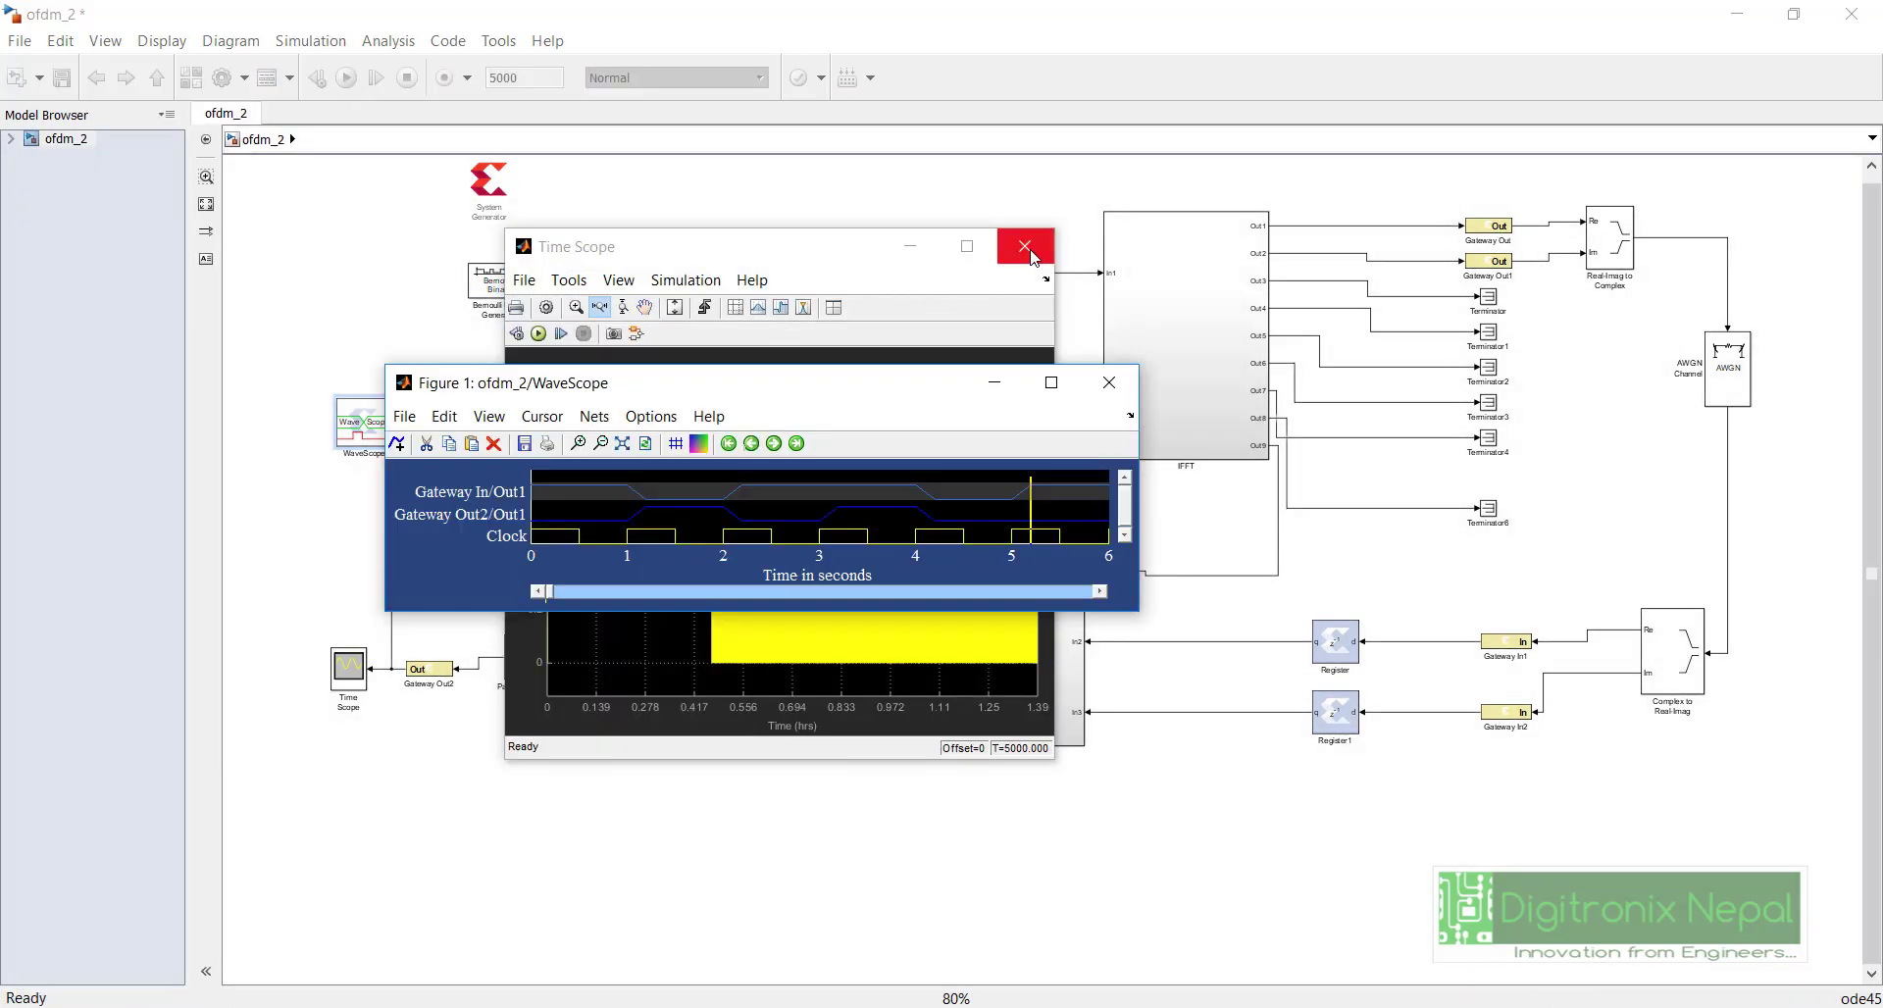
pyautogui.click(1025, 247)
# Step: Maximize the WaveScope, zoom to 0–5000 s, and set the cursor at Gateway Out2's data start (~1670 s)
pyautogui.click(1052, 382)
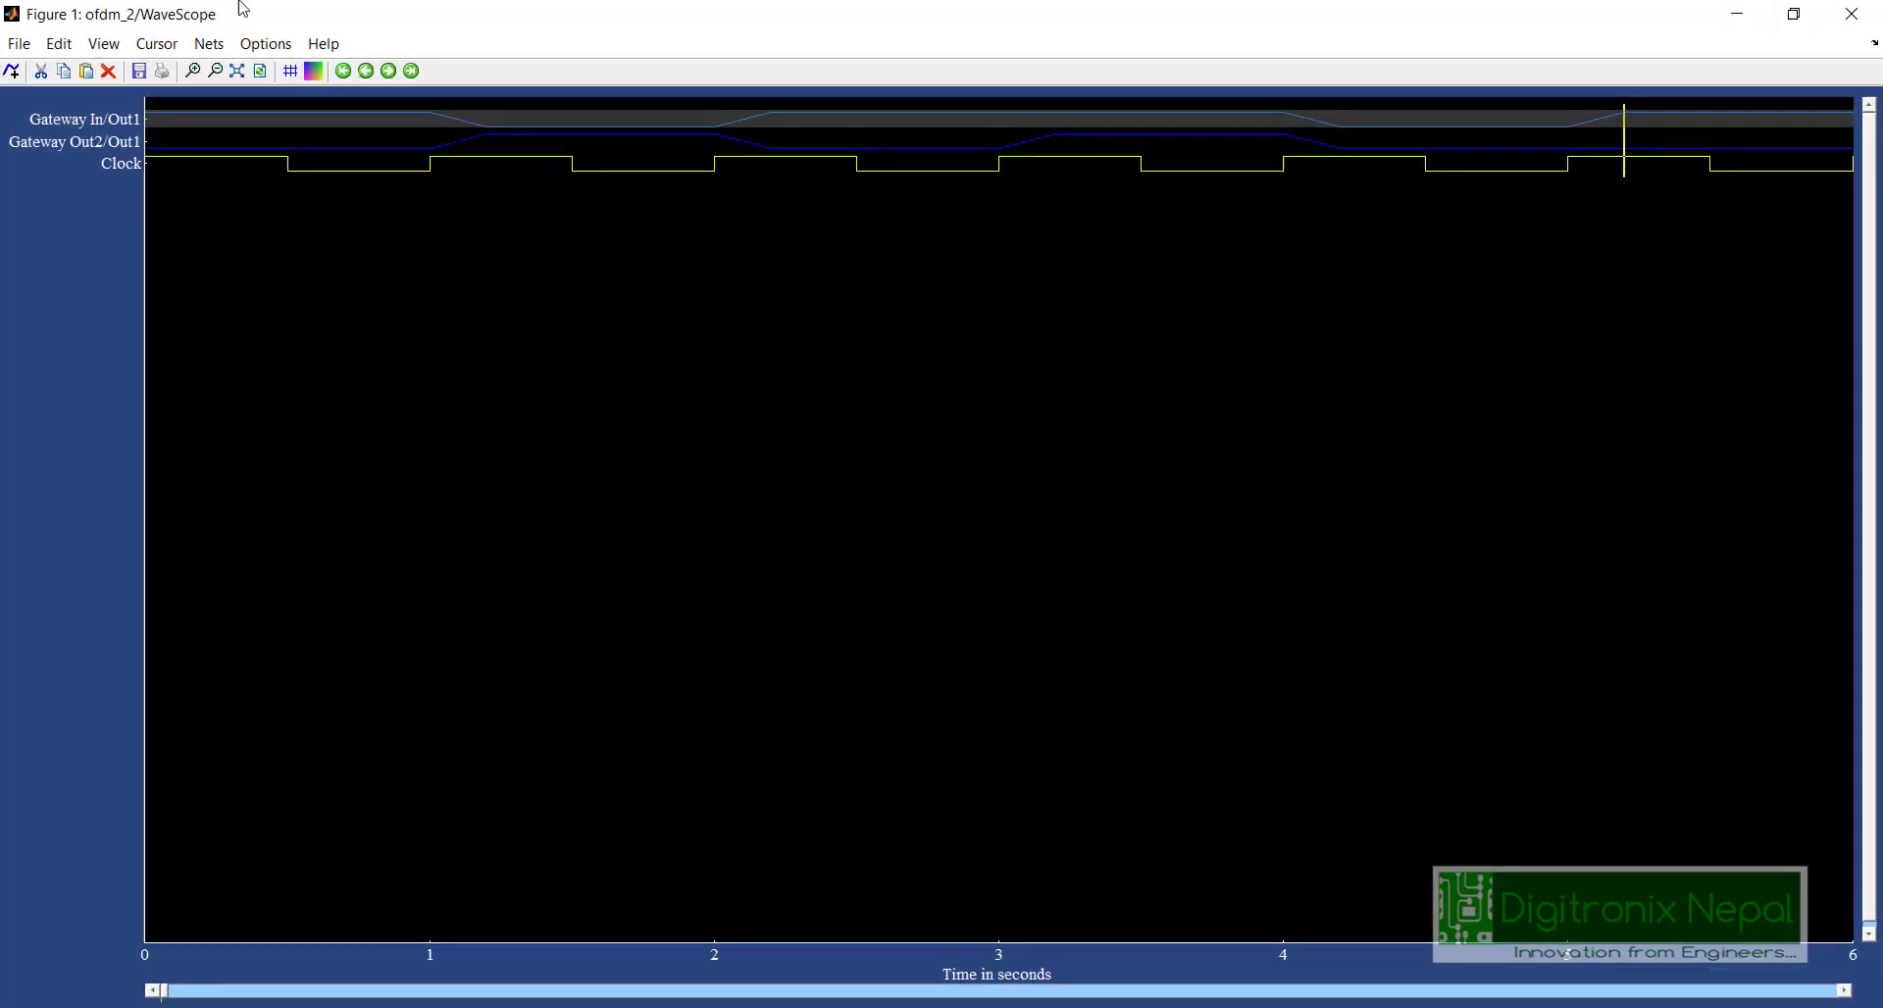
pyautogui.click(238, 72)
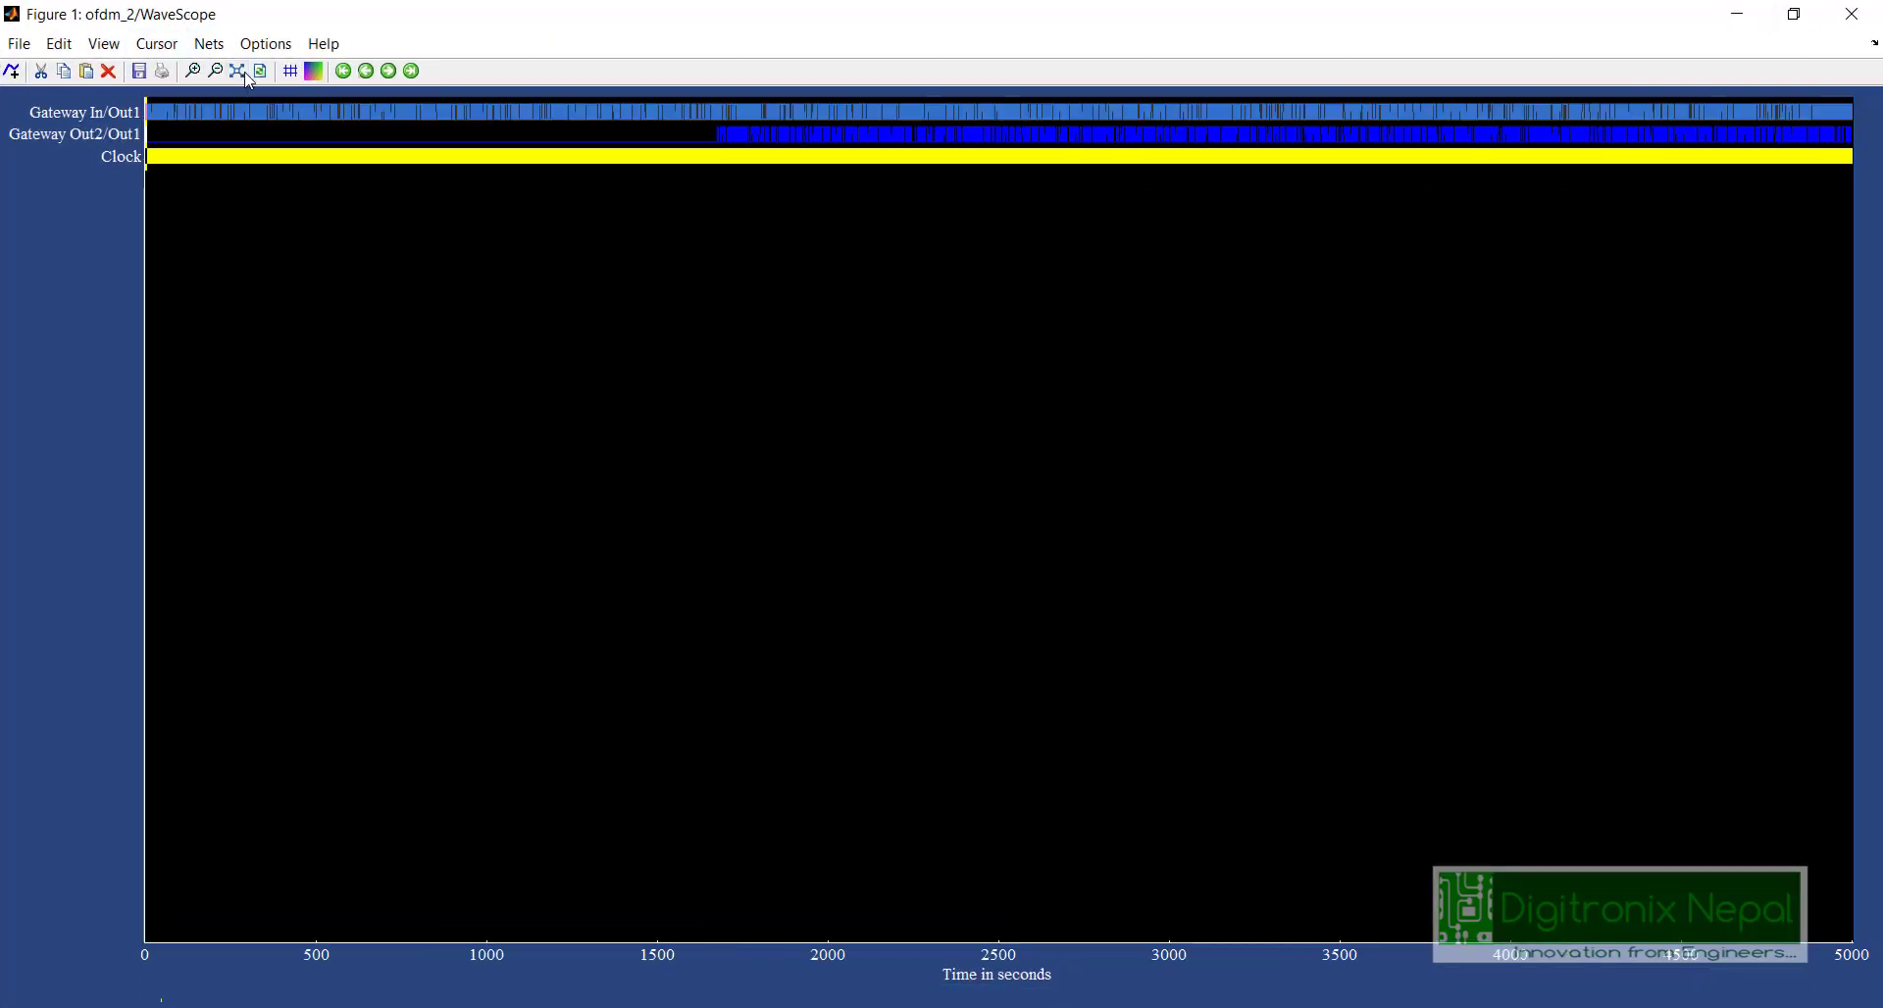
pyautogui.click(697, 951)
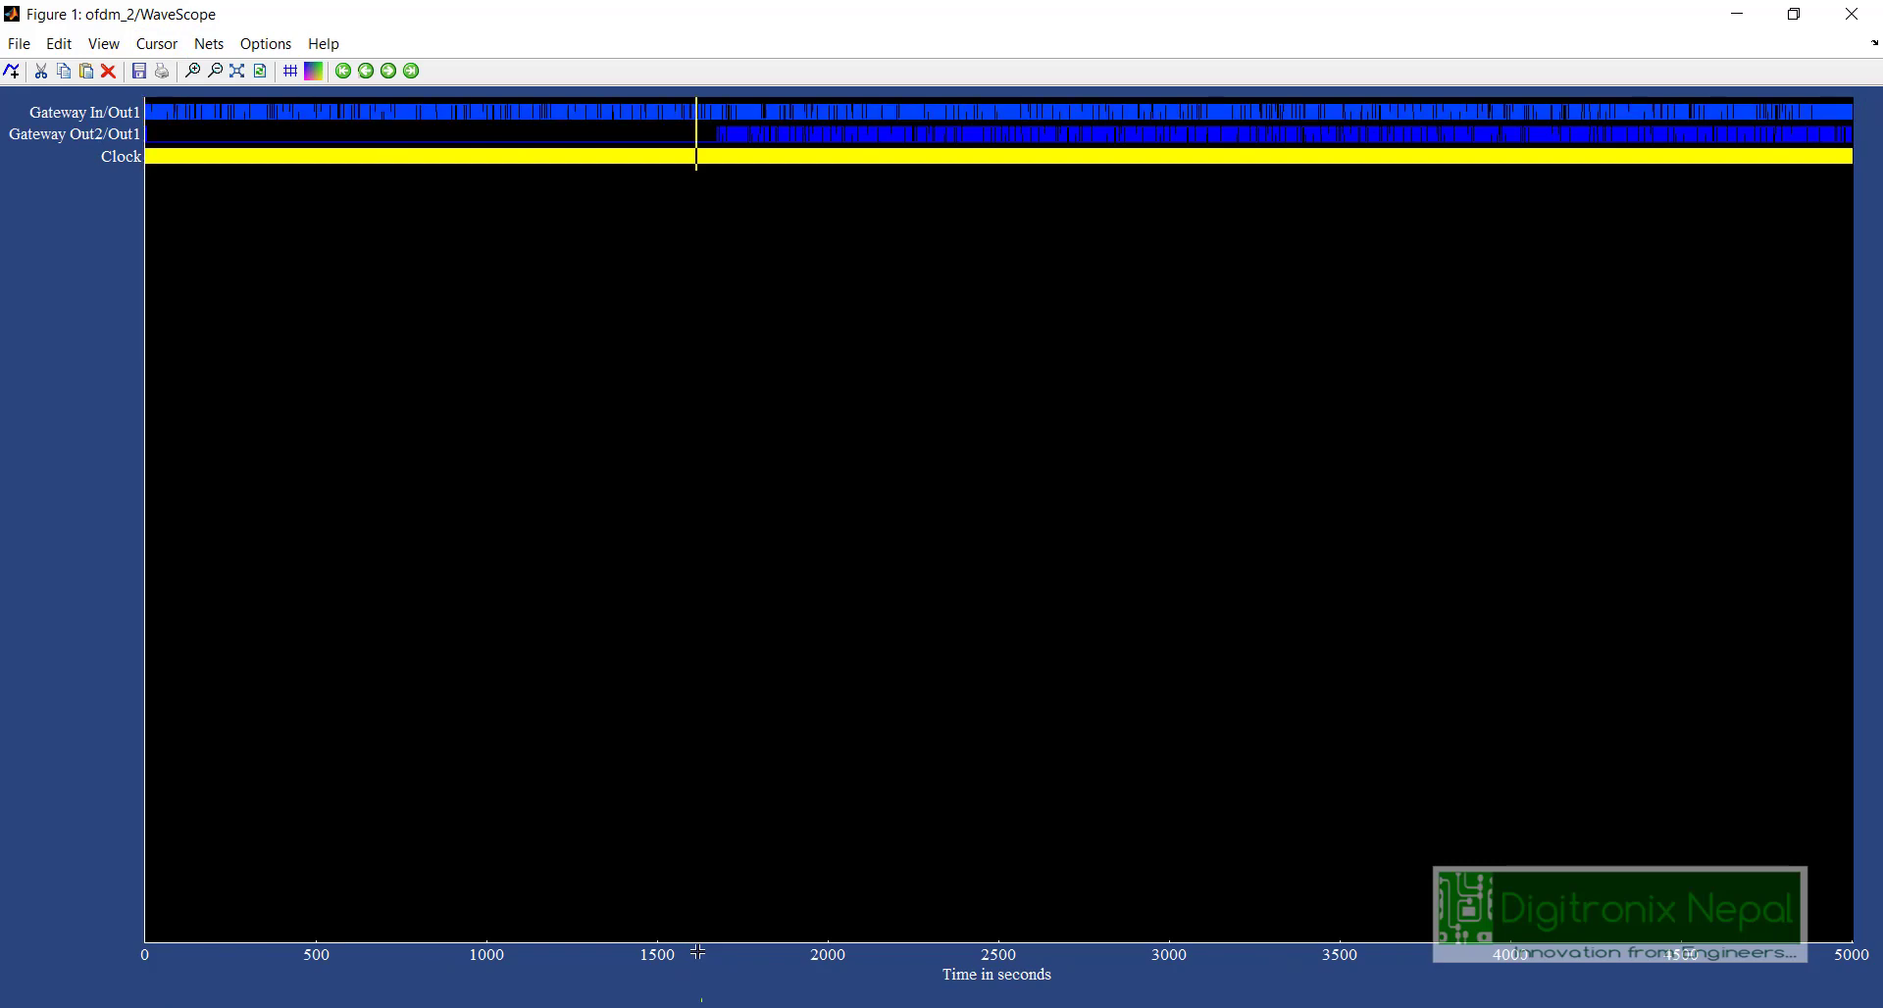
pyautogui.moveTo(698, 129); pyautogui.dragTo(716, 138)
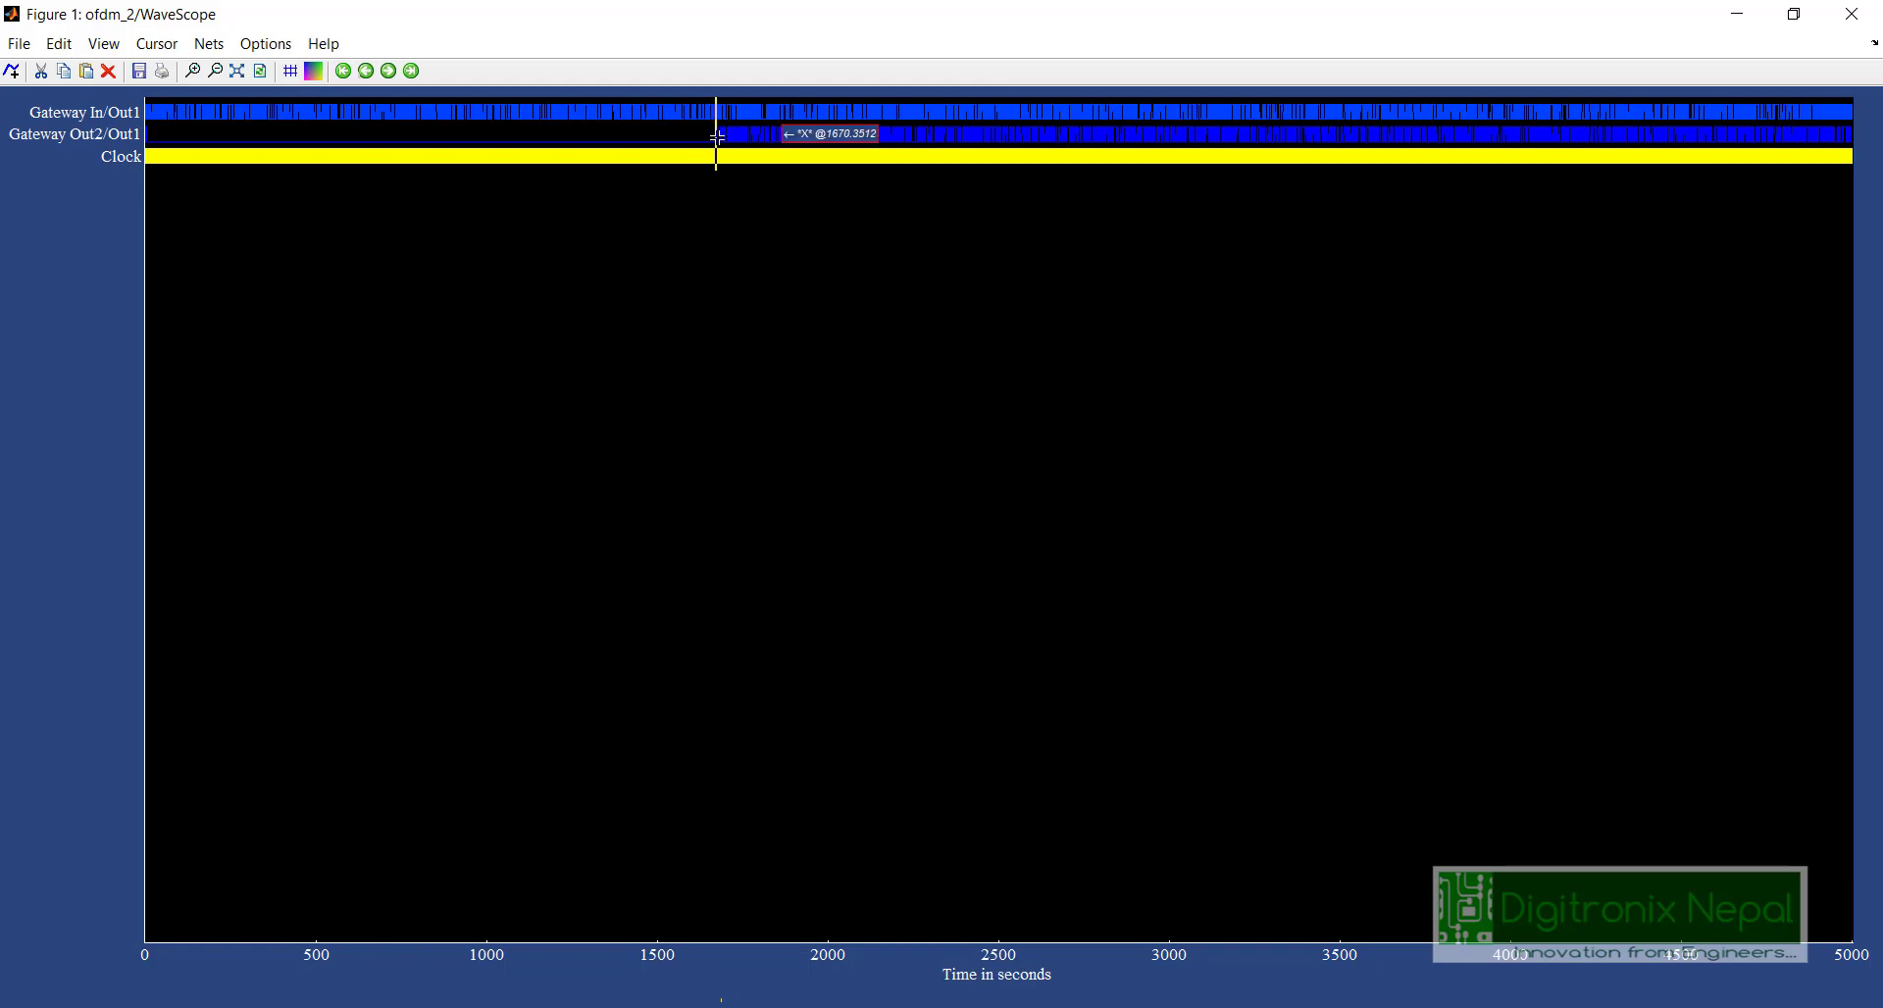
pyautogui.moveTo(718, 138); pyautogui.dragTo(719, 139)
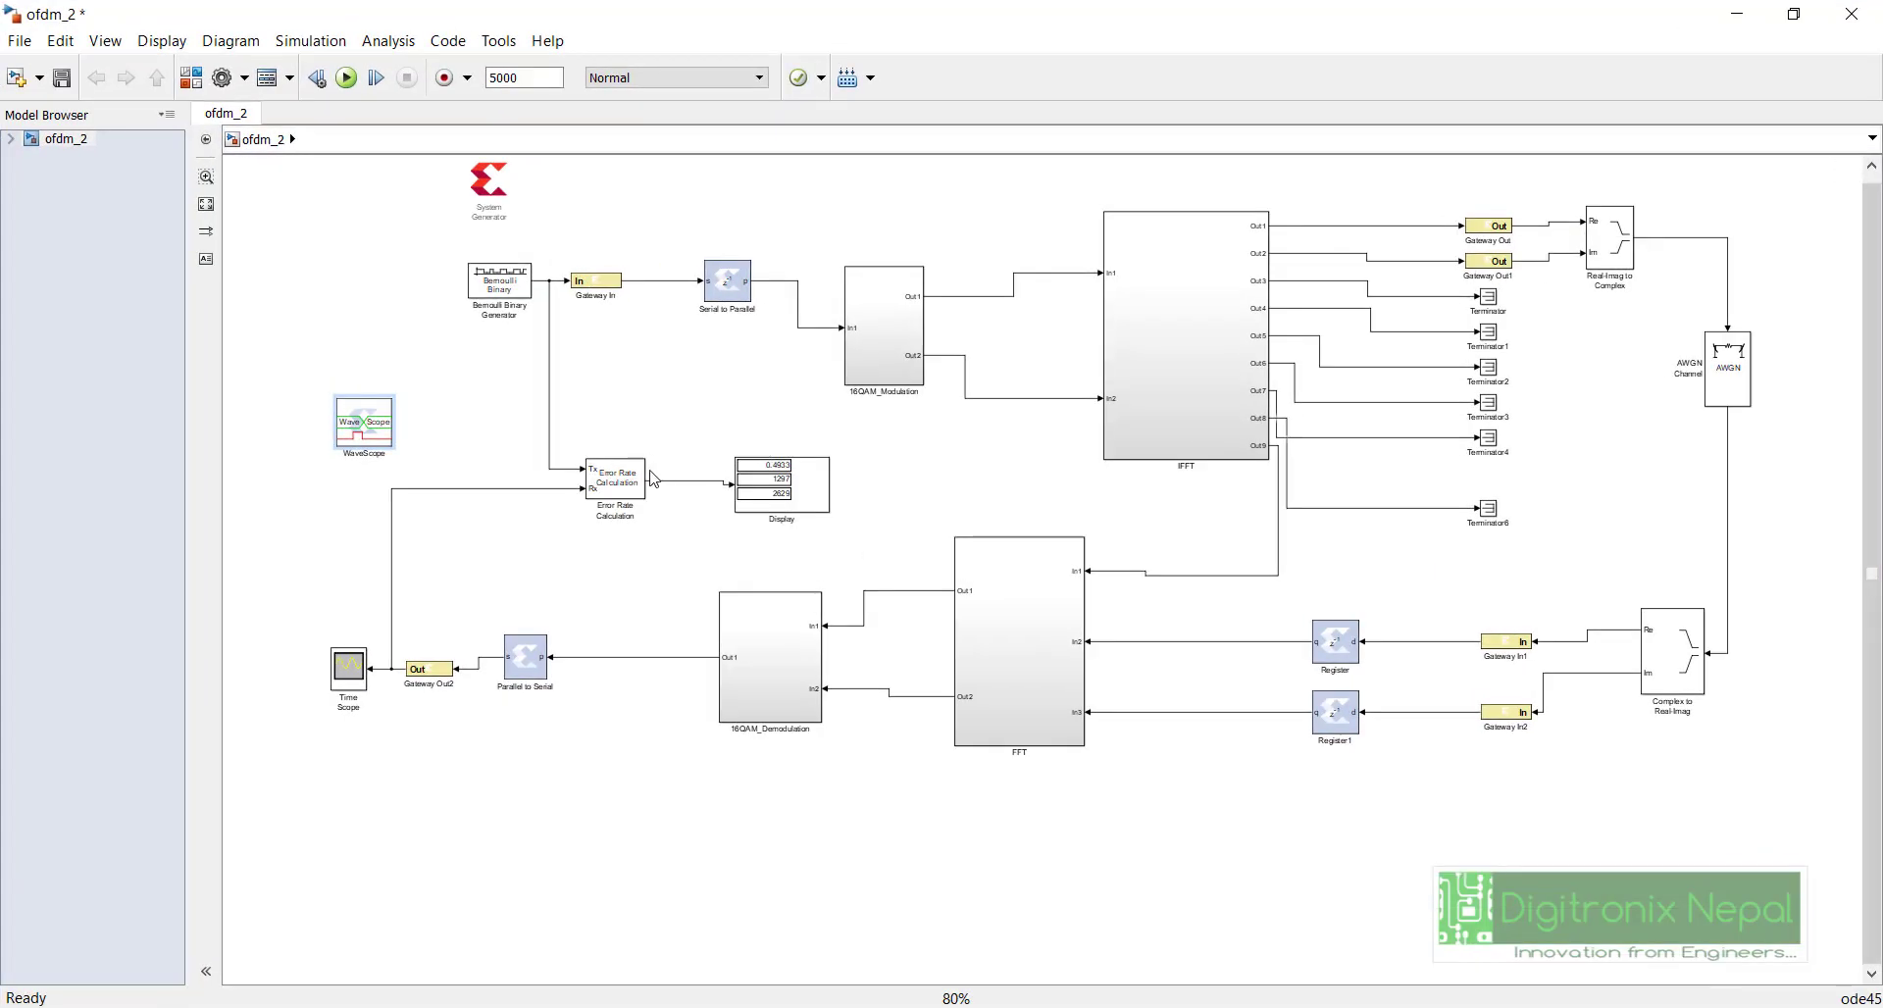
# Step: Update the Error Rate Calculation receive delay to the measured lag and rerun the simulation
pyautogui.doubleClick(640, 483)
pyautogui.write('1676')
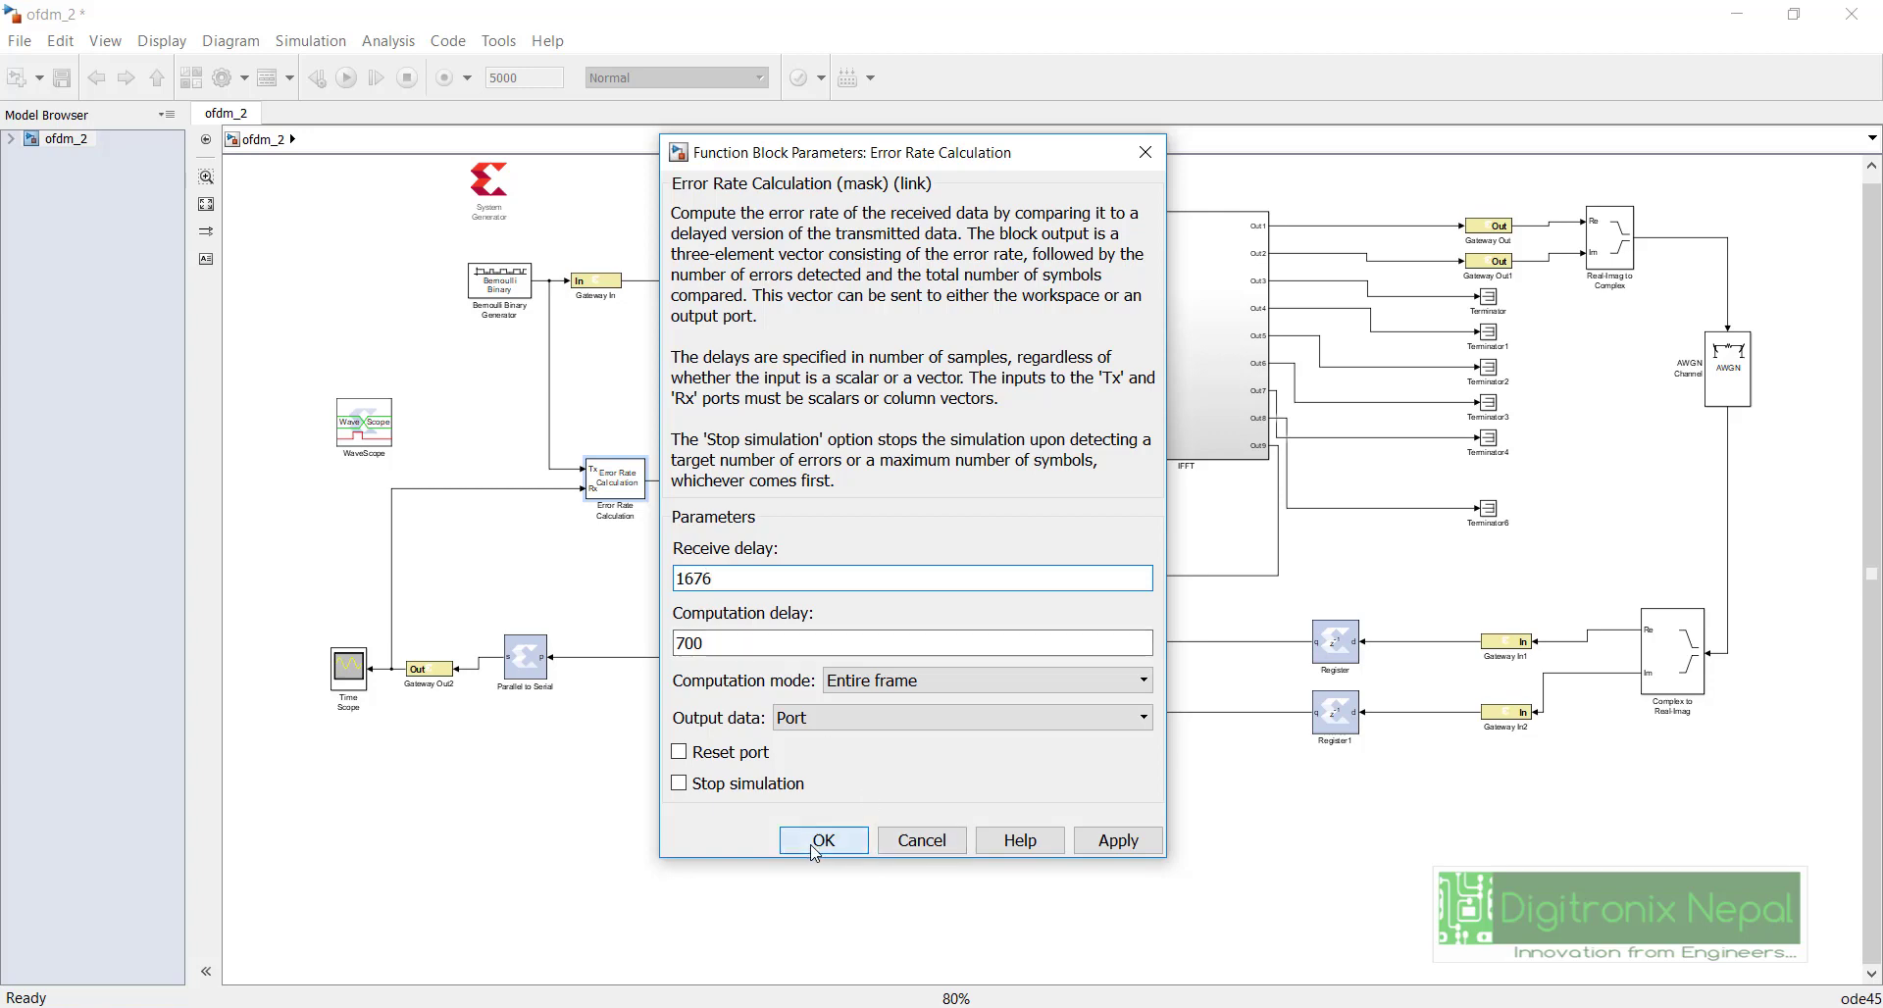
pyautogui.click(824, 840)
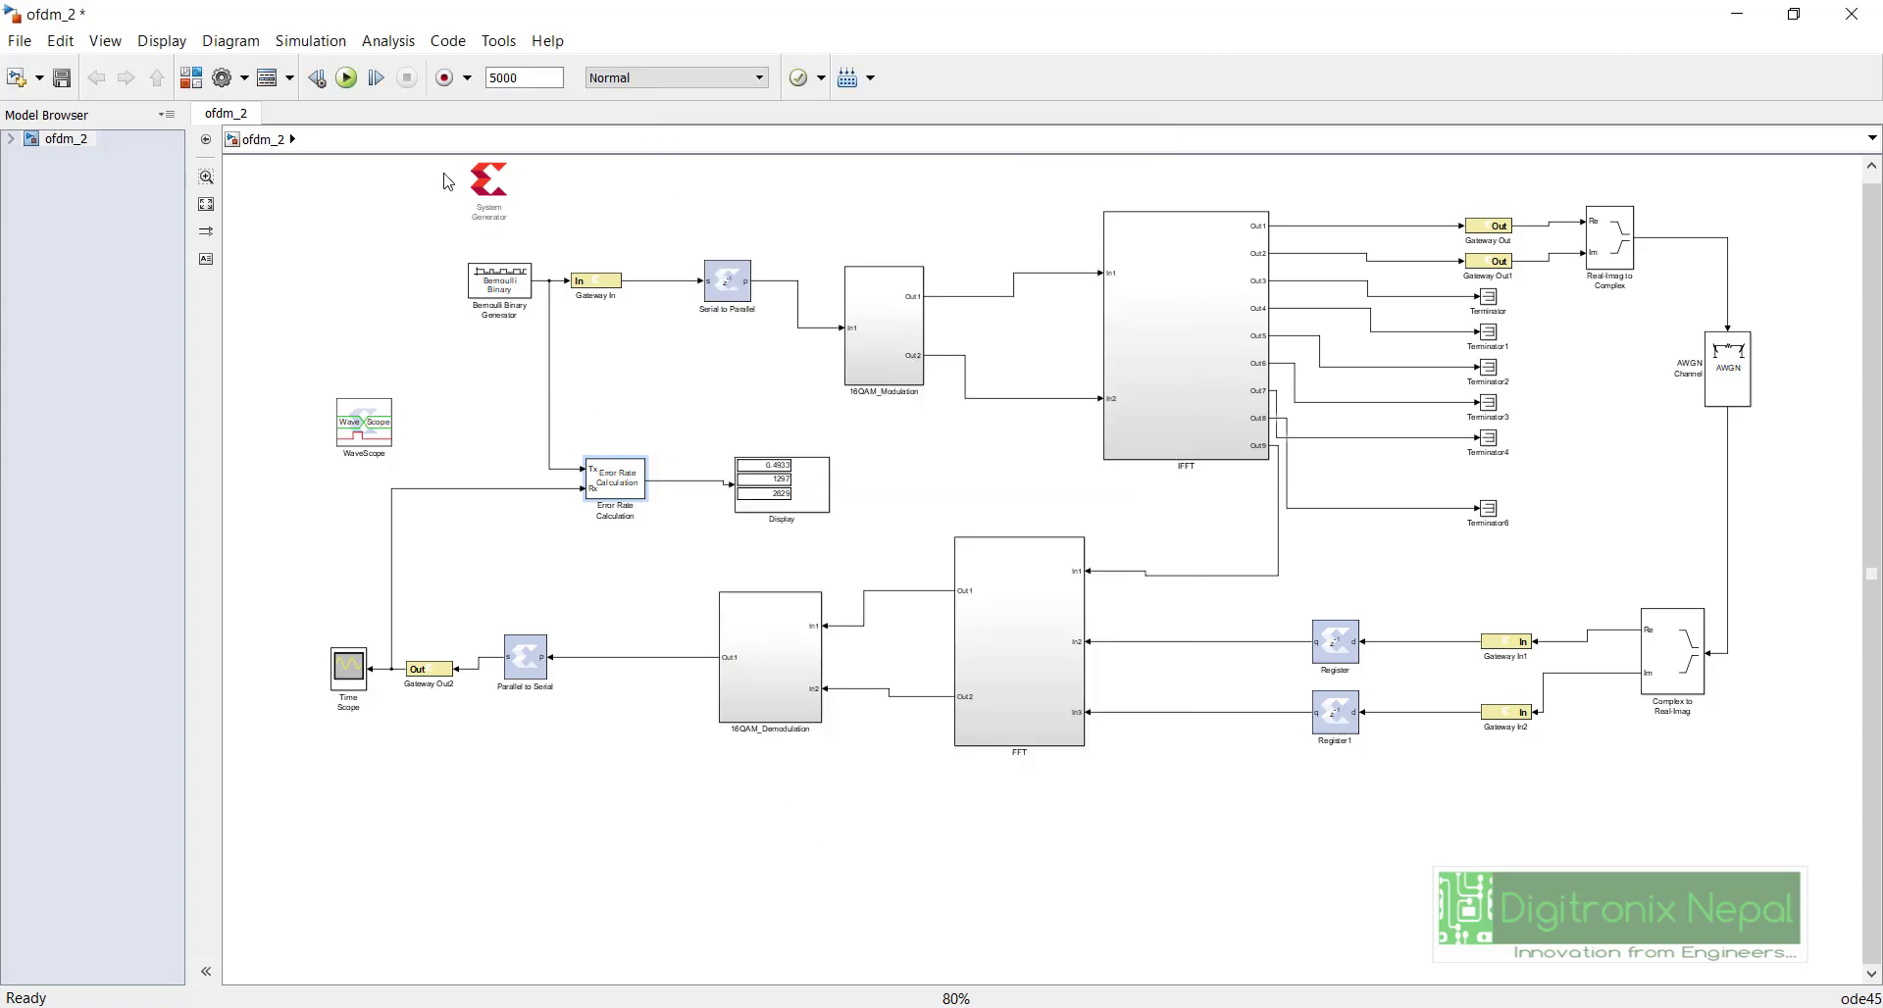
pyautogui.click(346, 77)
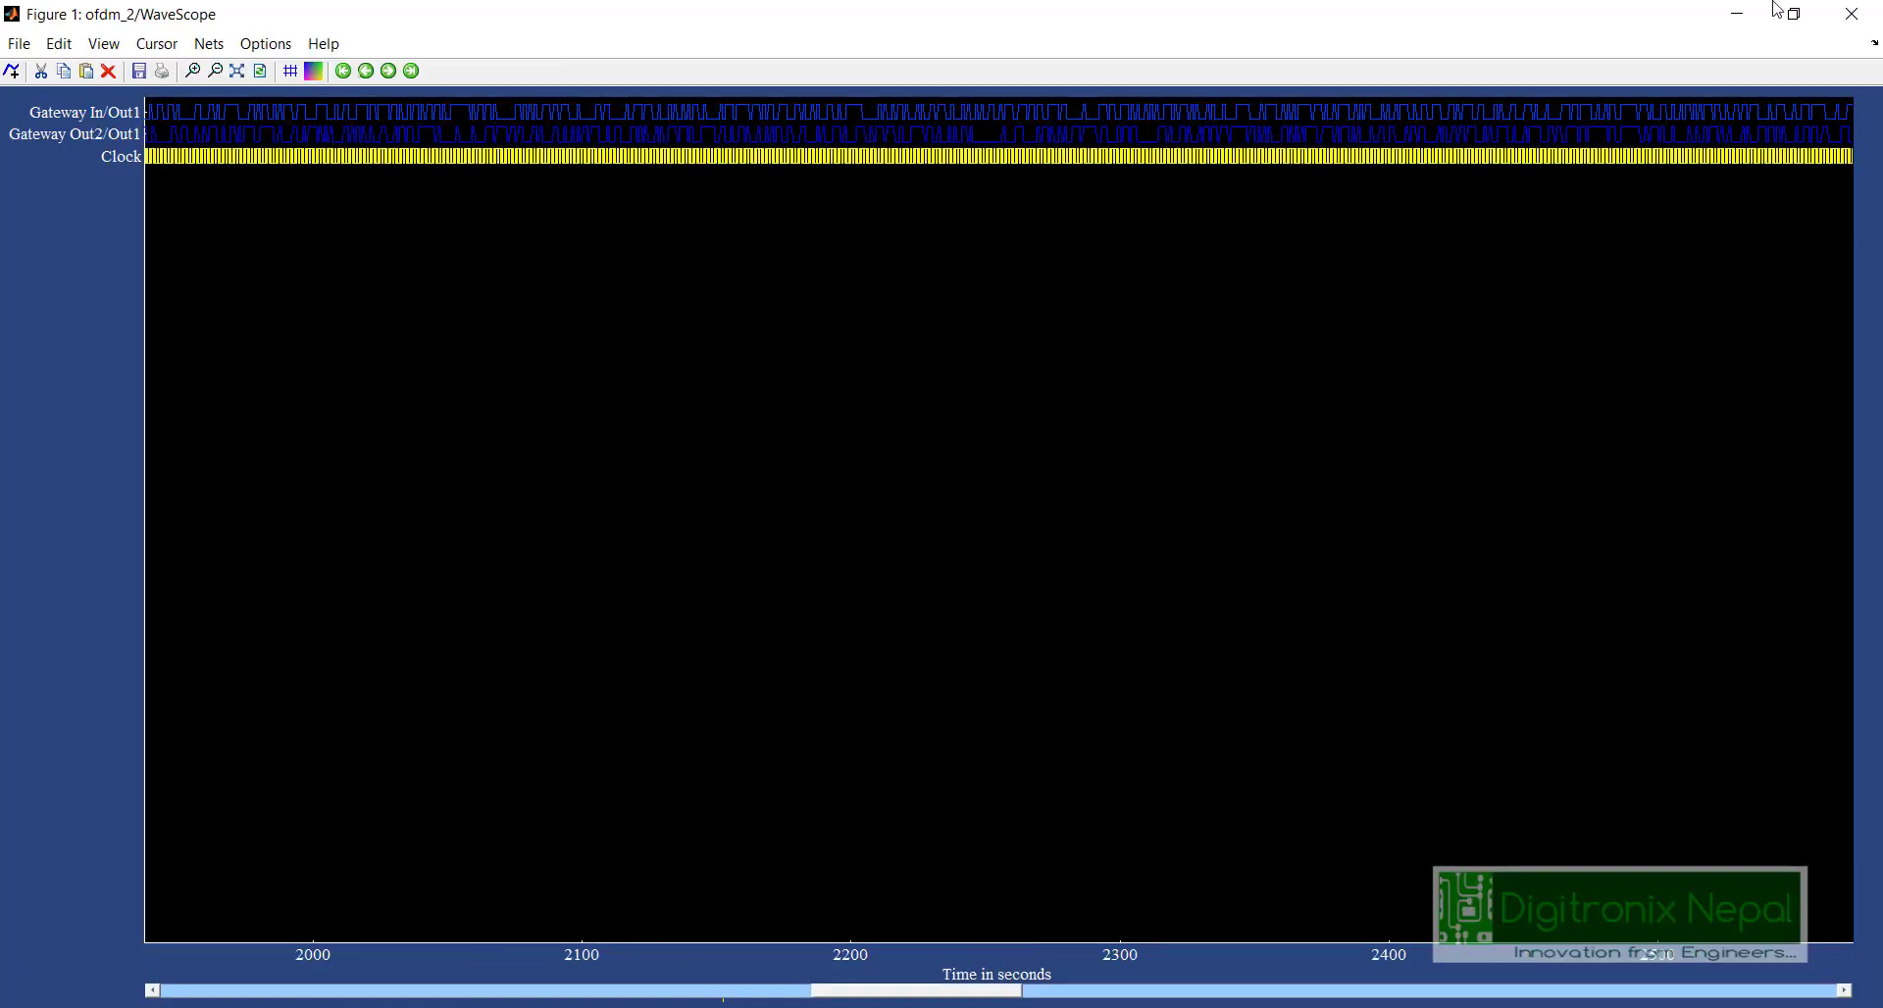
# Step: Close the WaveScope and Time Scope windows to return to the ofdm_2 diagram
pyautogui.click(1794, 13)
pyautogui.click(1777, 10)
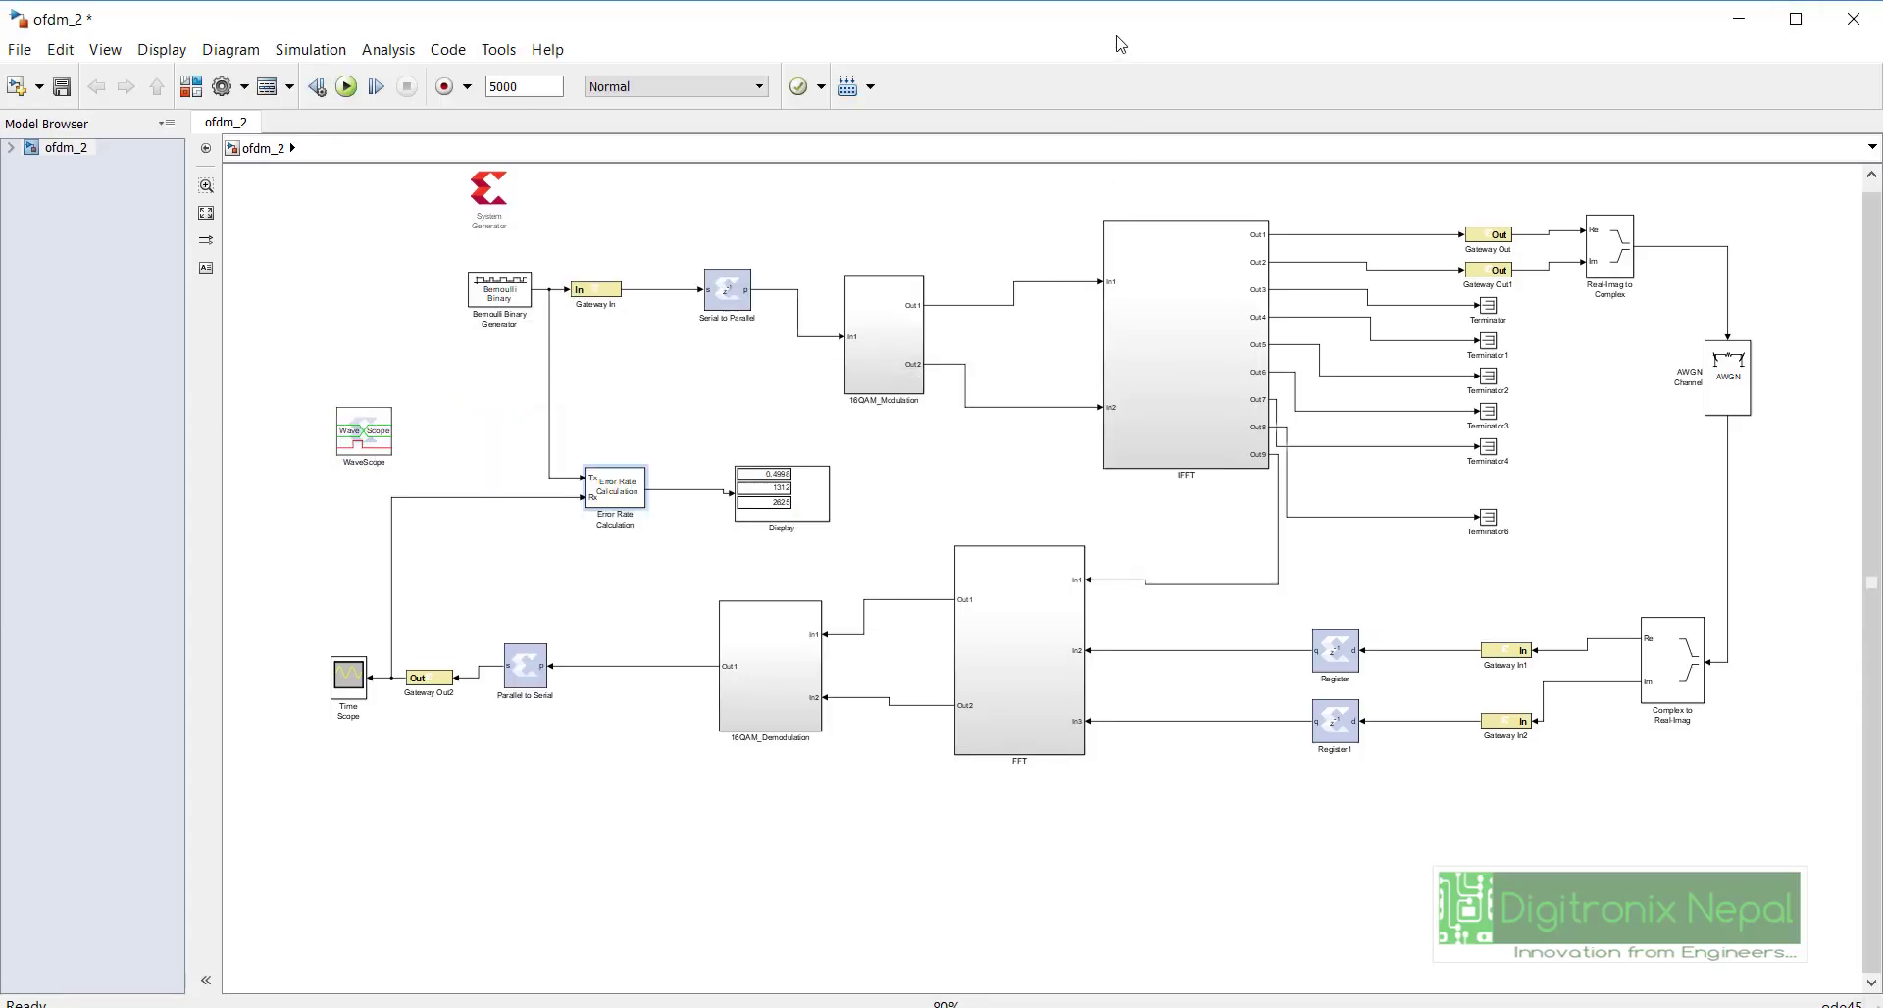
pyautogui.moveTo(1118, 40); pyautogui.dragTo(1121, 10)
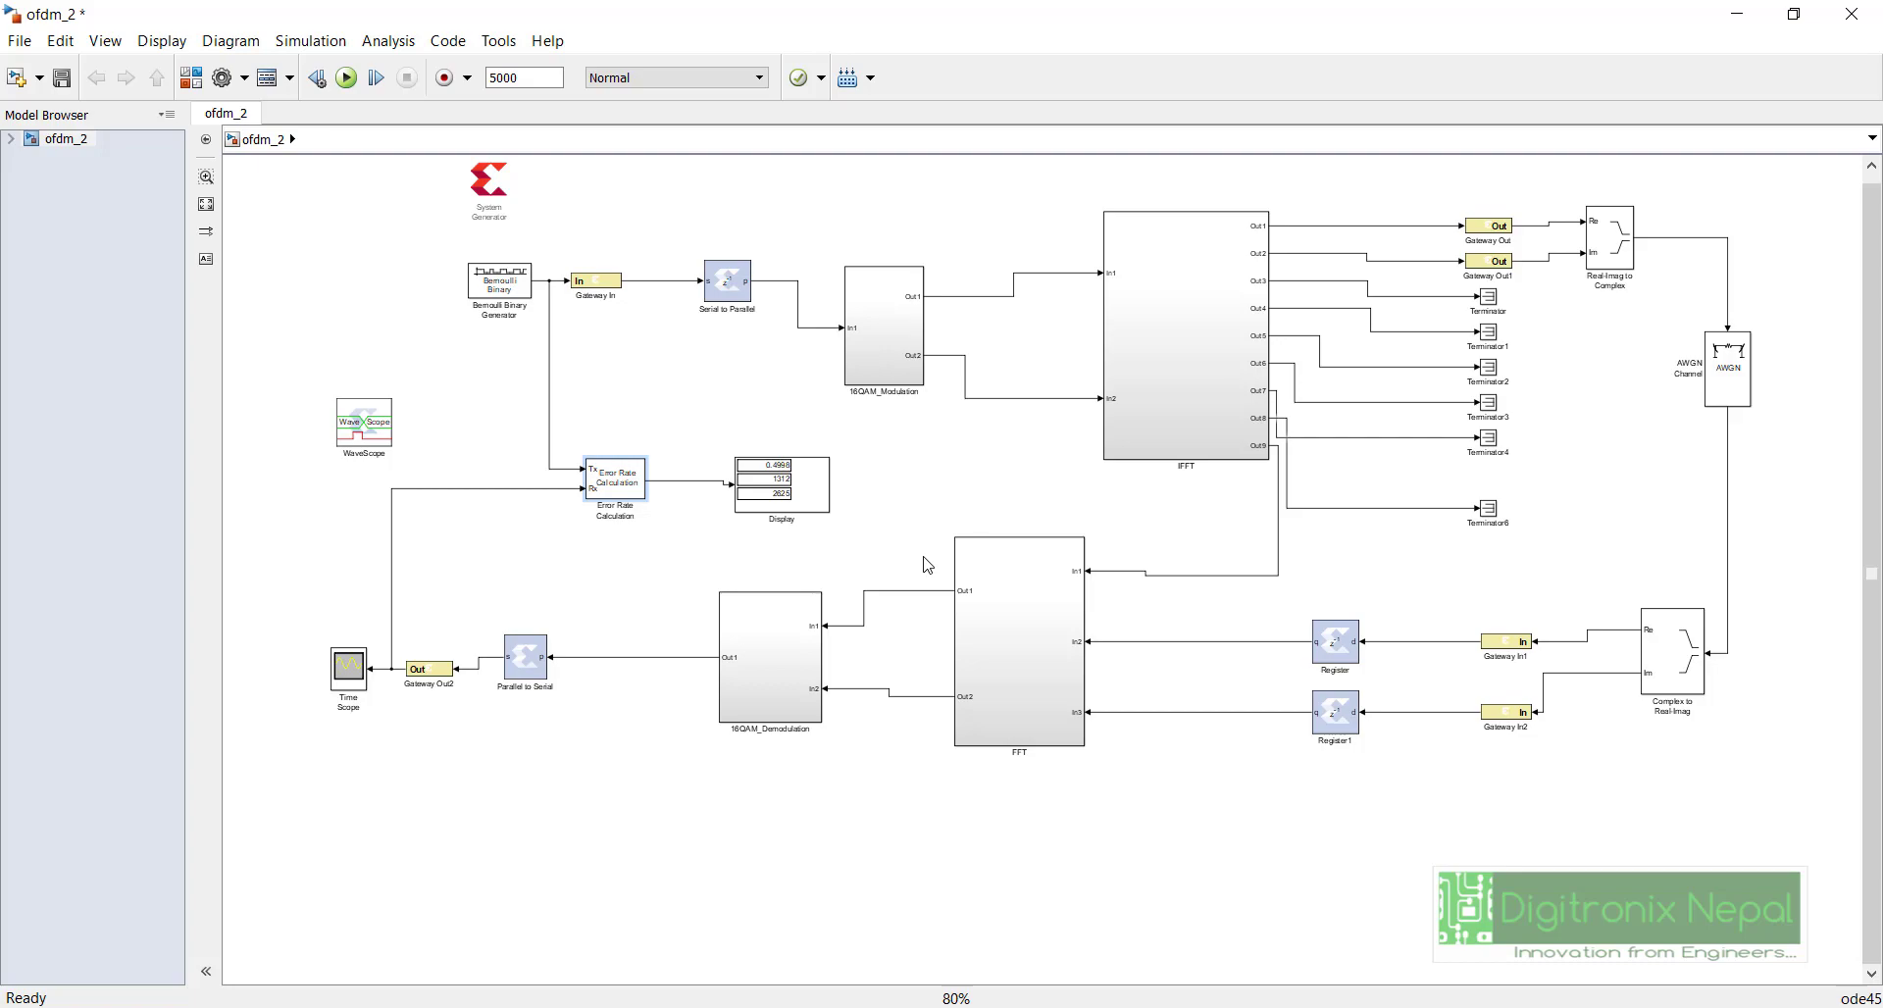
pyautogui.press('super+Tab')
pyautogui.click(1004, 392)
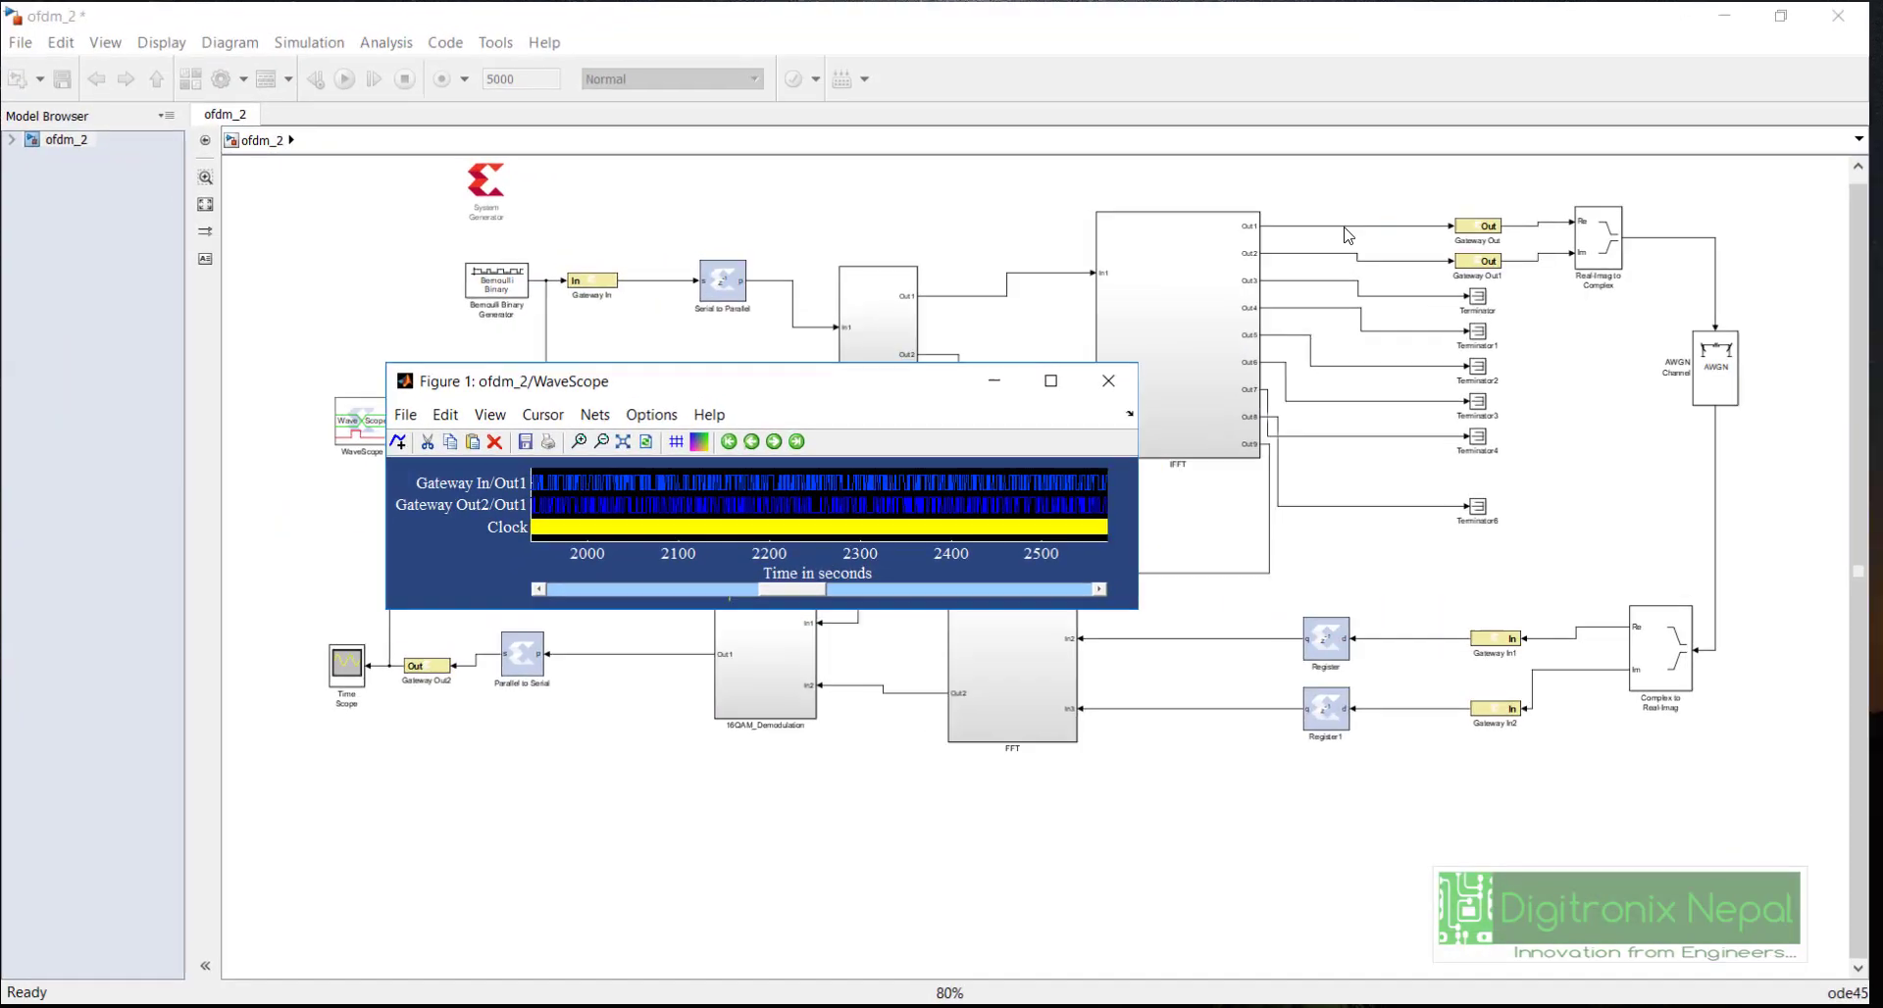
pyautogui.click(1109, 382)
pyautogui.press('super+Tab')
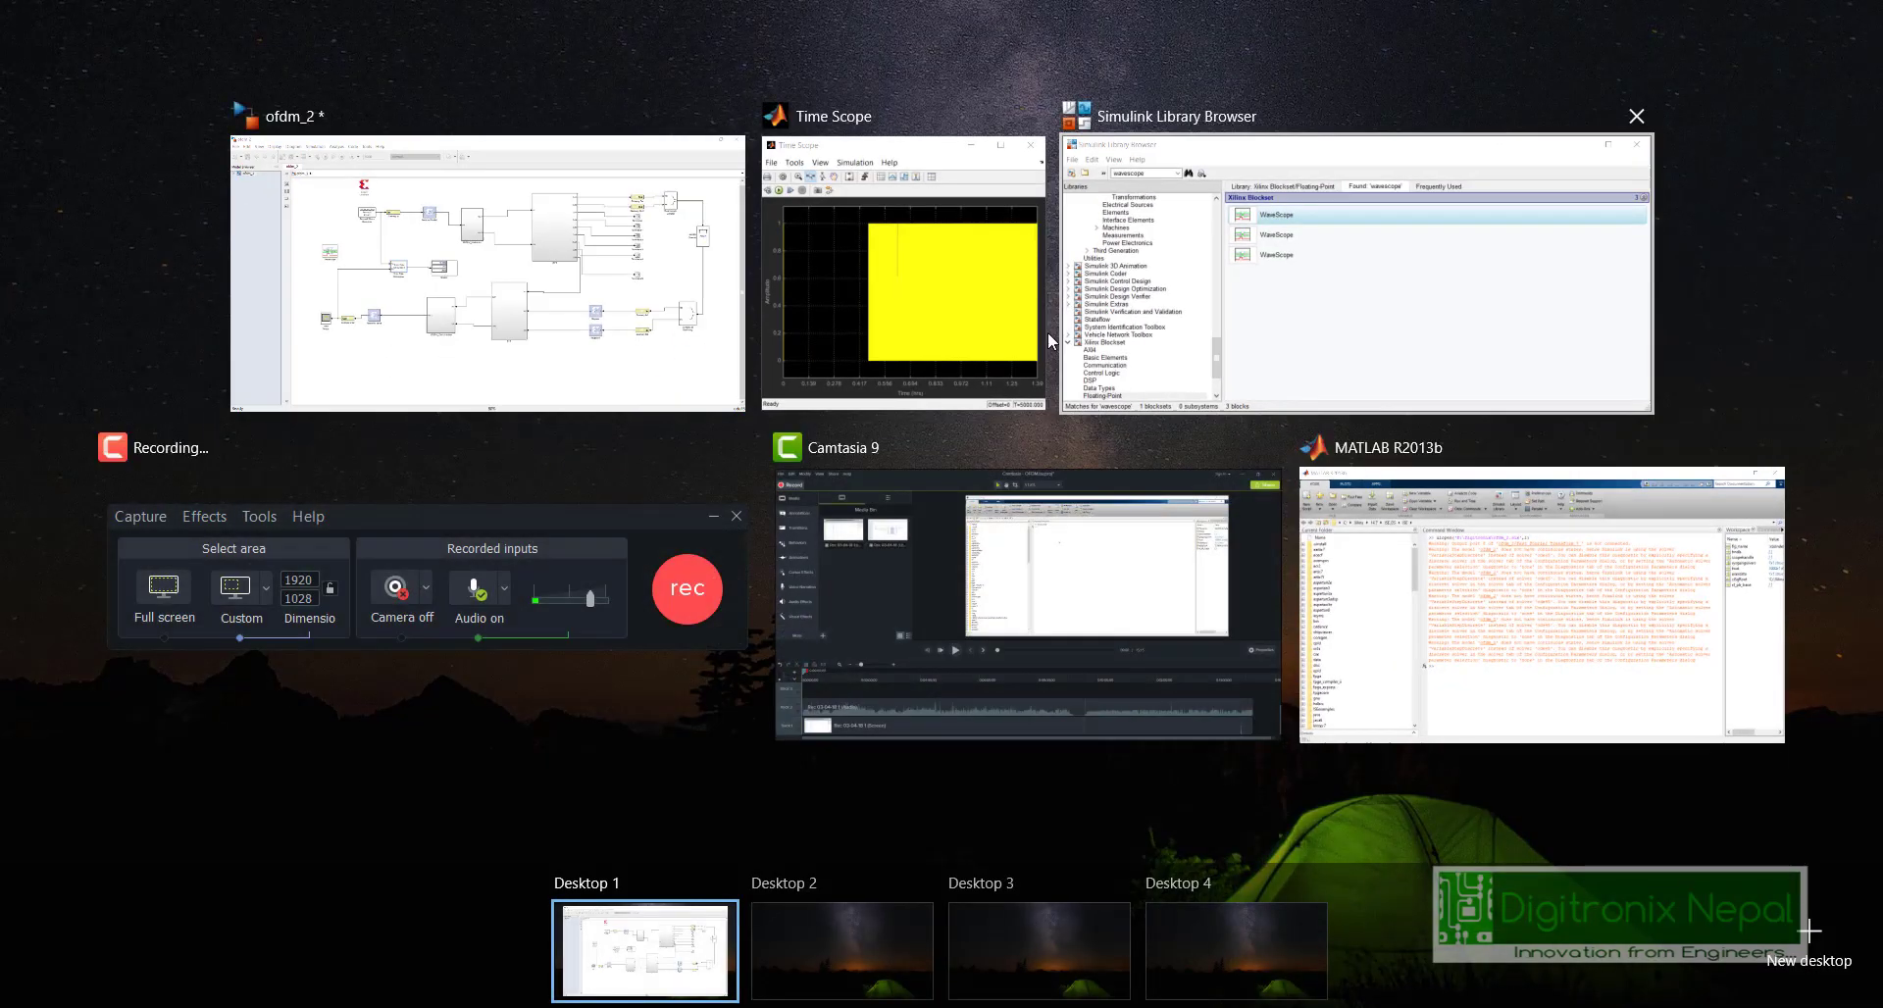
pyautogui.click(1006, 304)
pyautogui.click(1025, 249)
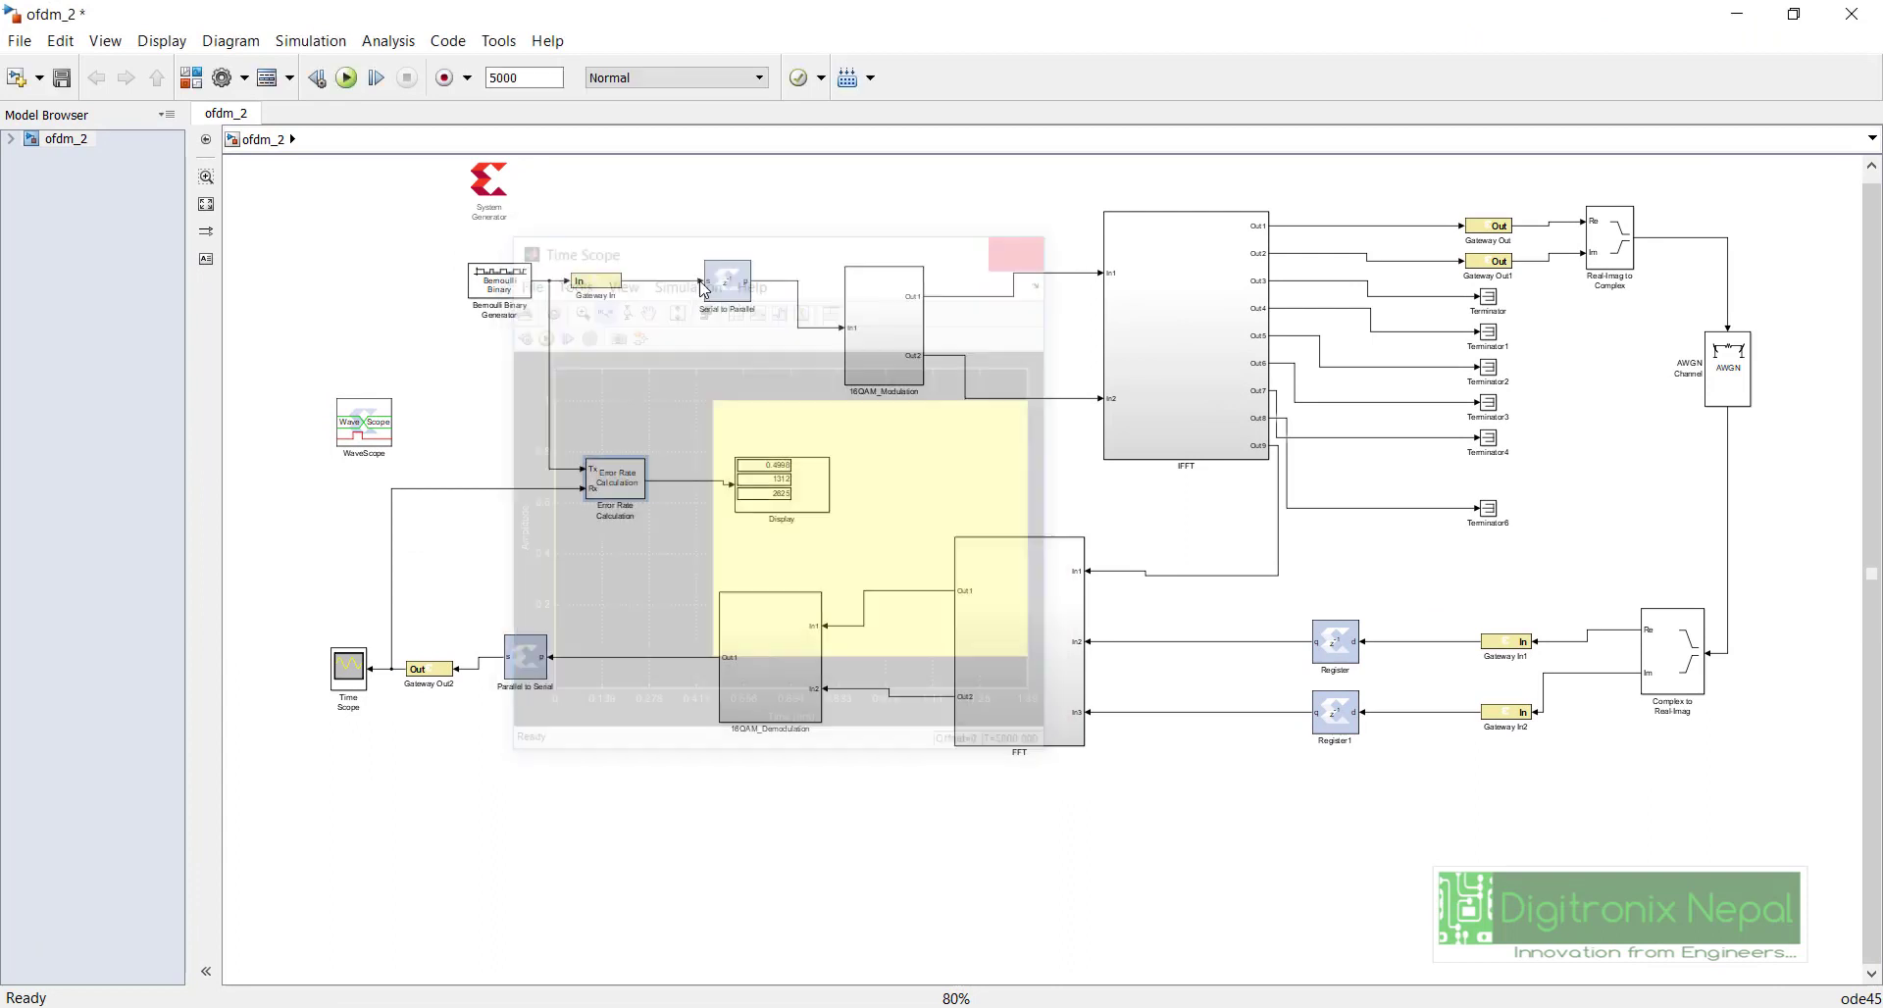
pyautogui.click(976, 495)
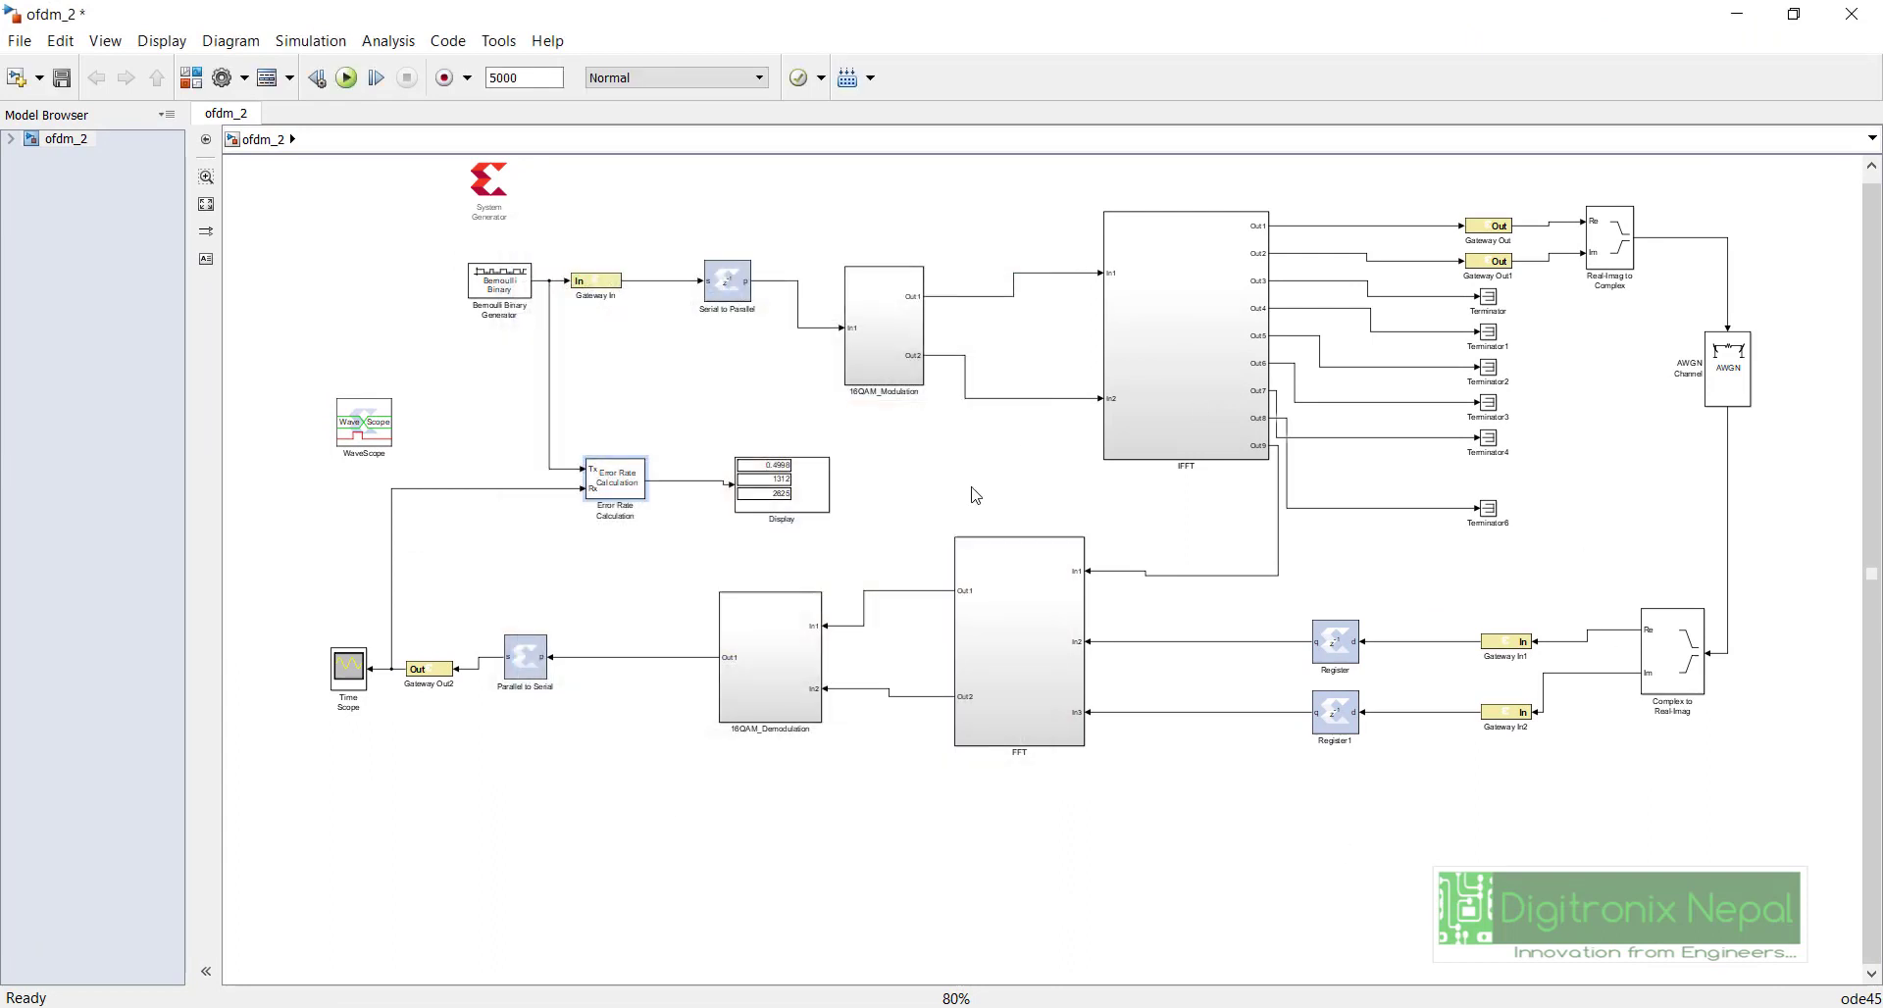